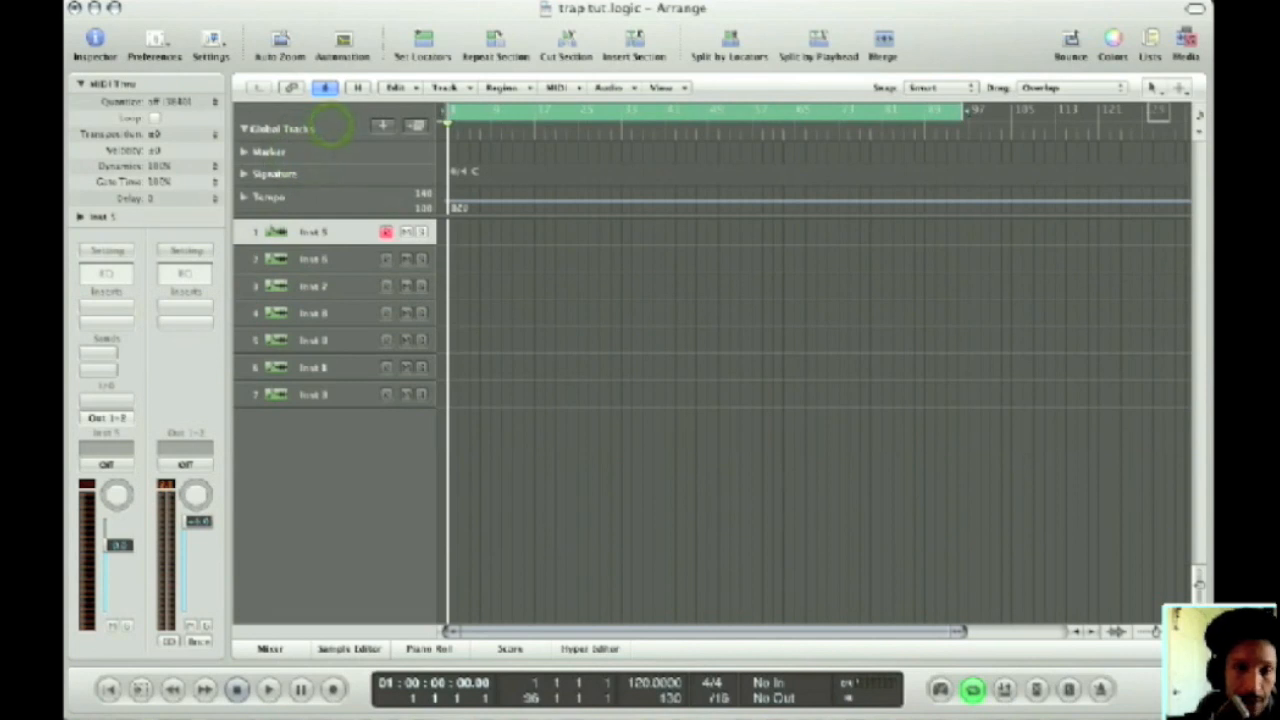
Add four software instrument tracks to the arrangement and hide the global tracks.
click(381, 124)
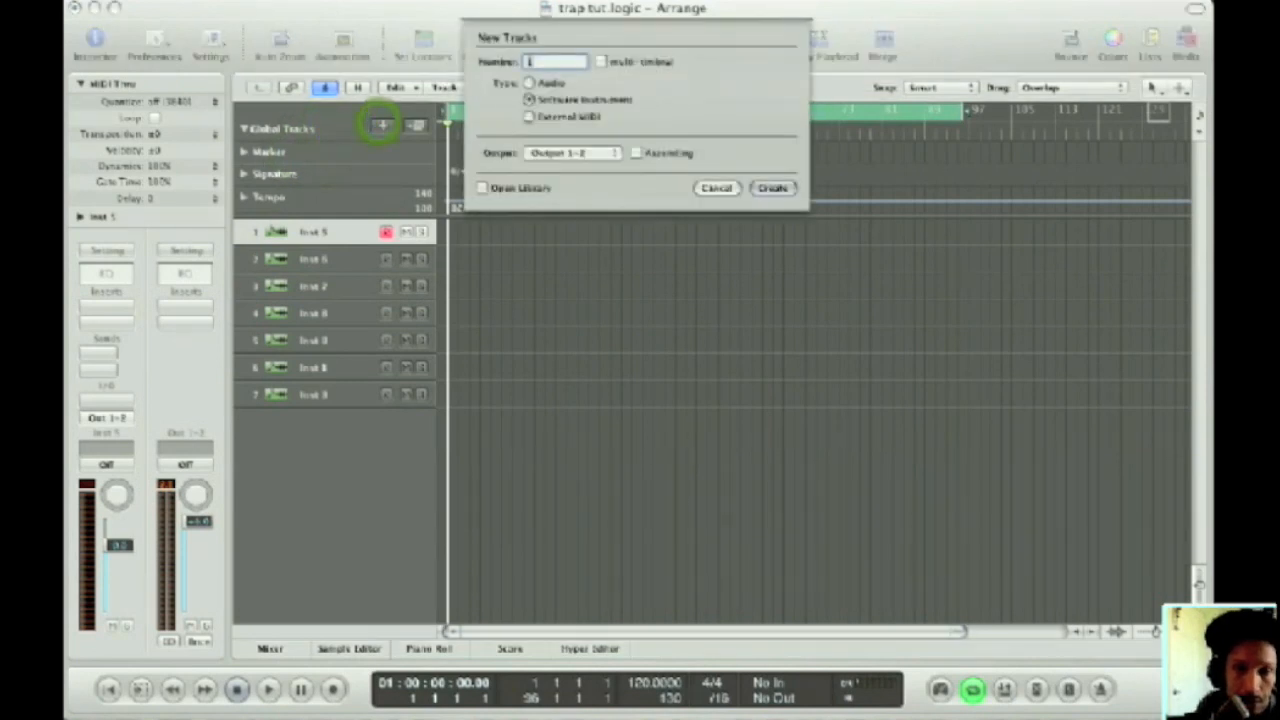
key(Return)
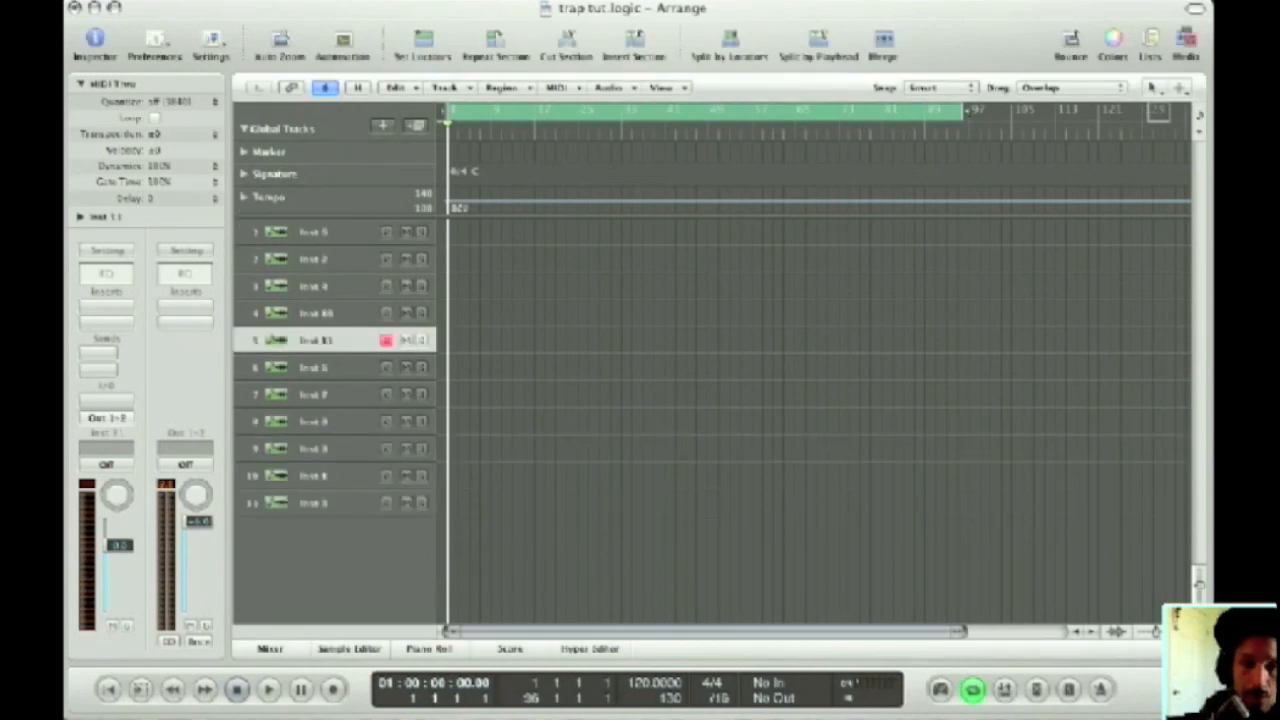
click(583, 293)
key(g)
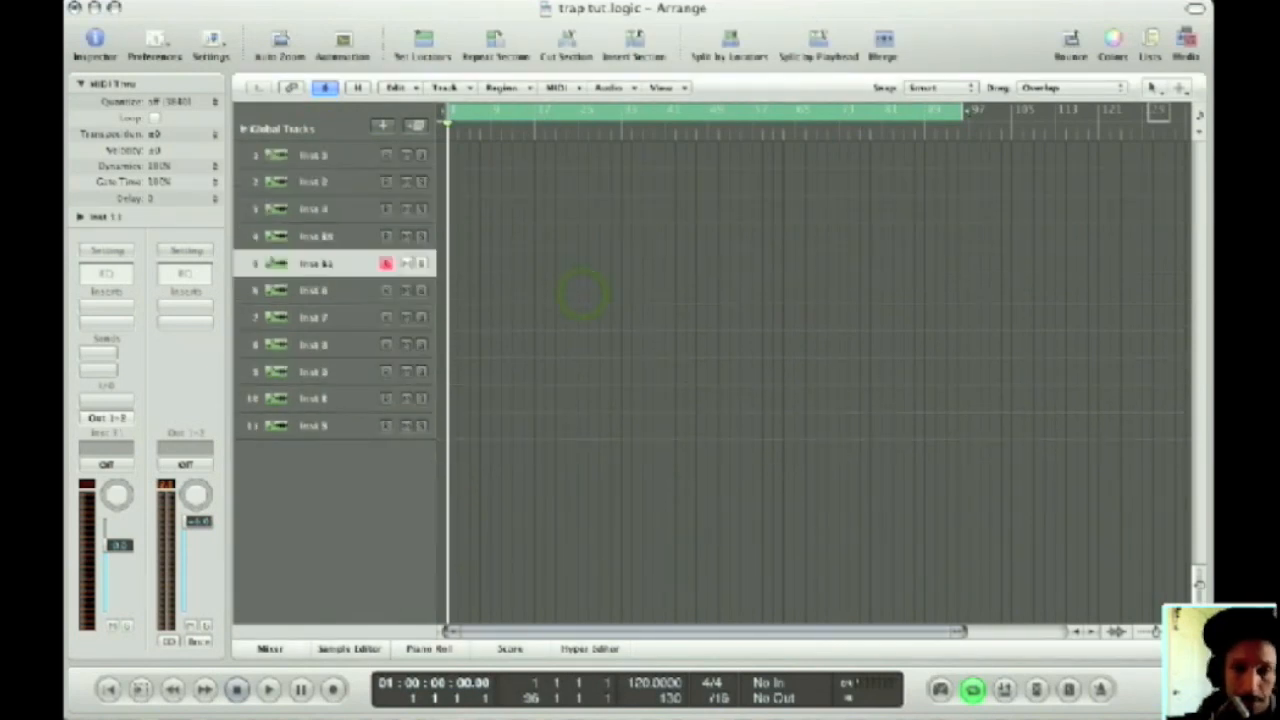
Load the Ultrabeat drum synth in stereo on the first instrument track.
click(313, 181)
click(313, 158)
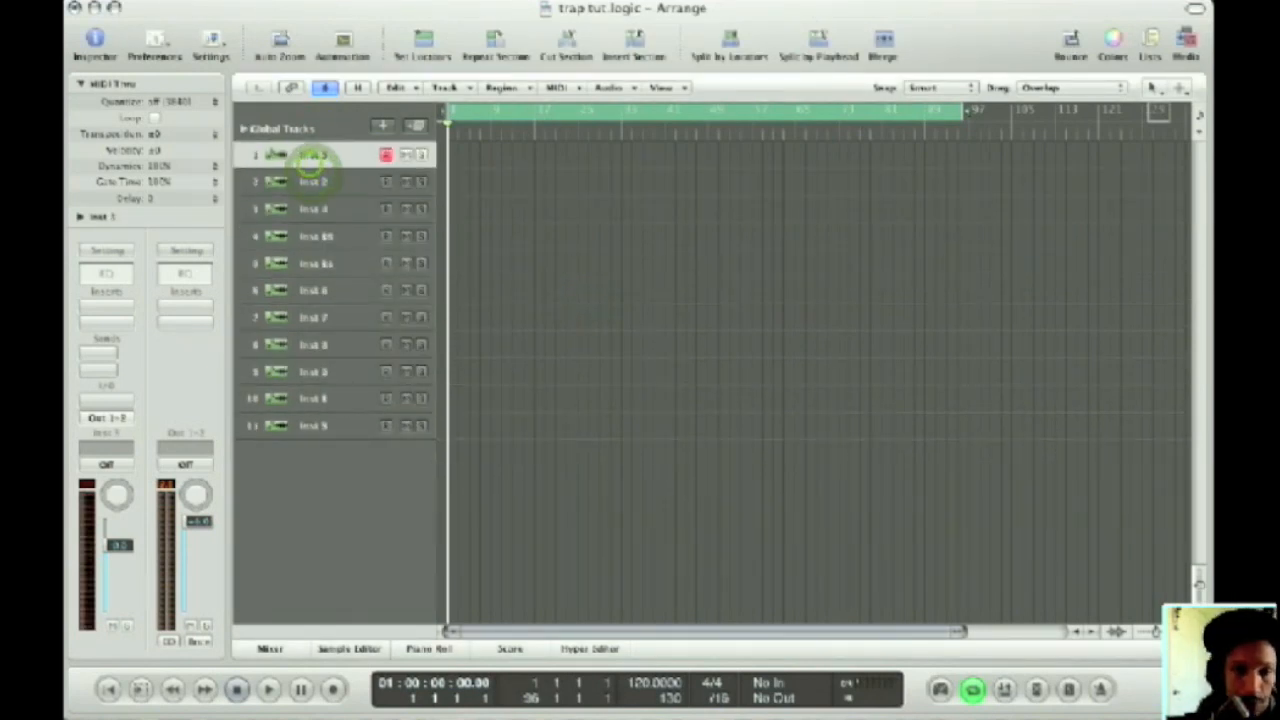
click(110, 394)
mouse_move(150, 629)
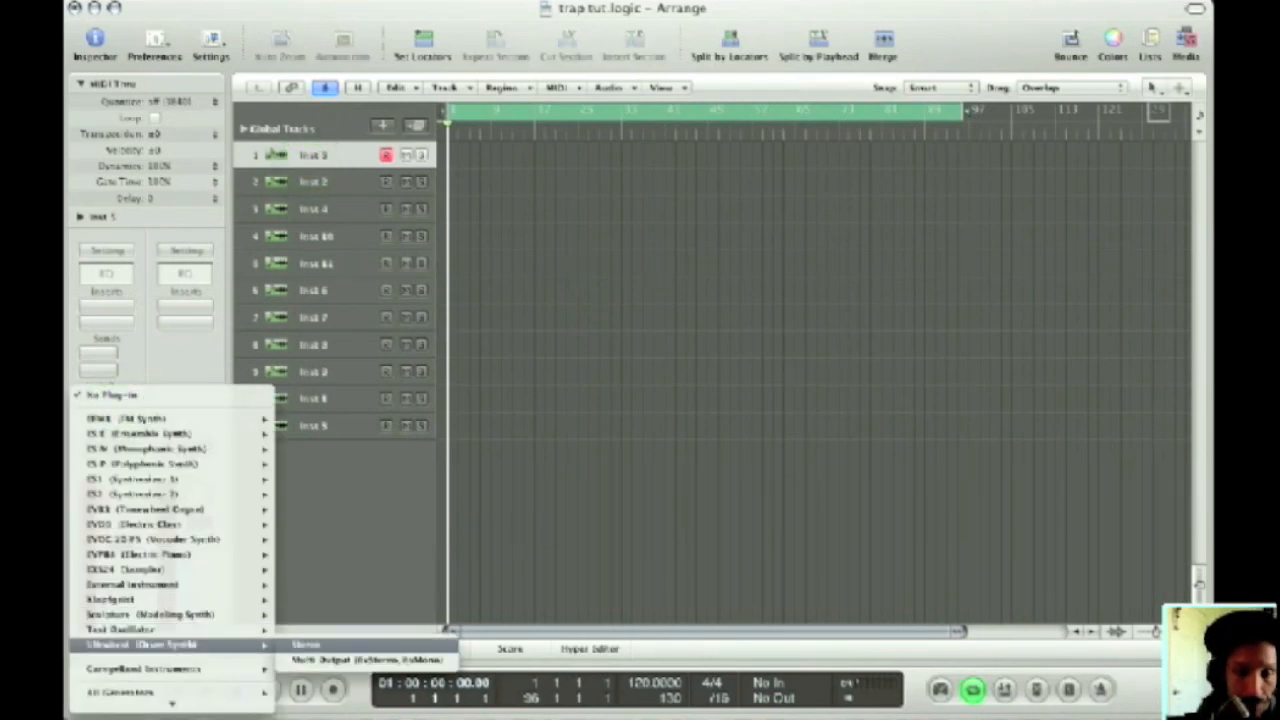
click(305, 645)
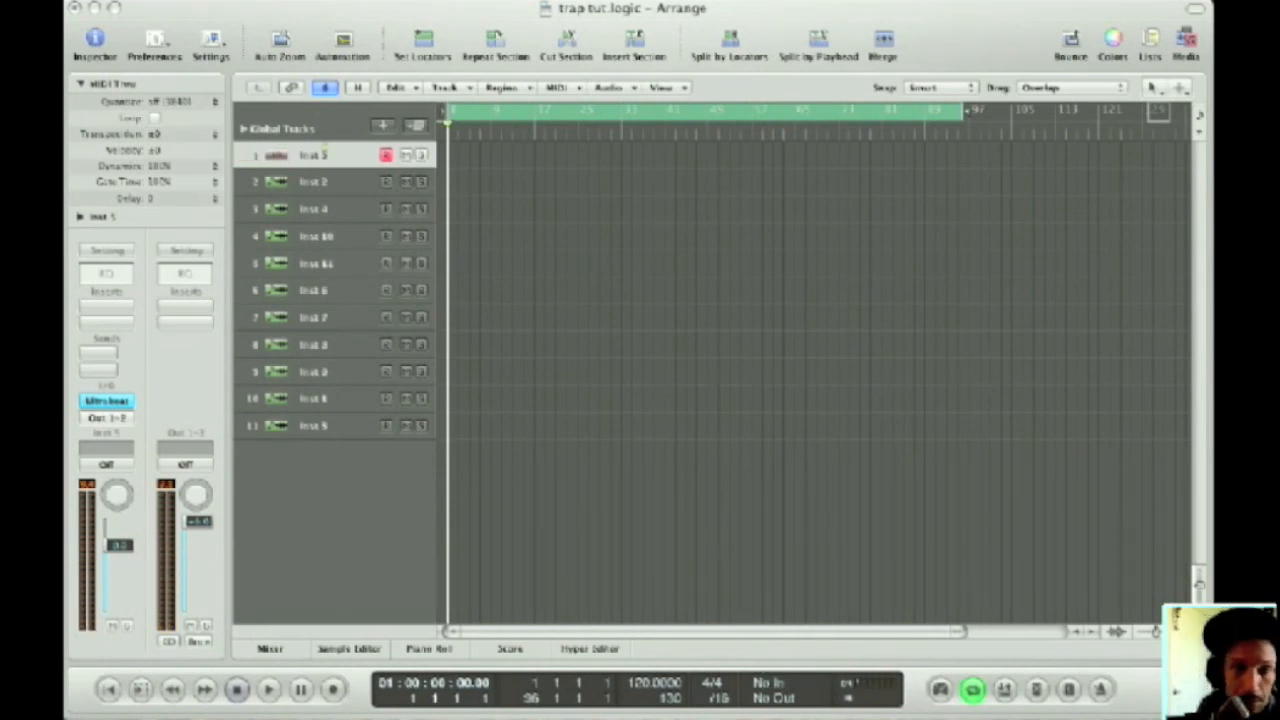
Duplicate the first Ultrabeat track and open the Ultrabeat window of the new track.
click(325, 150)
key(super+d)
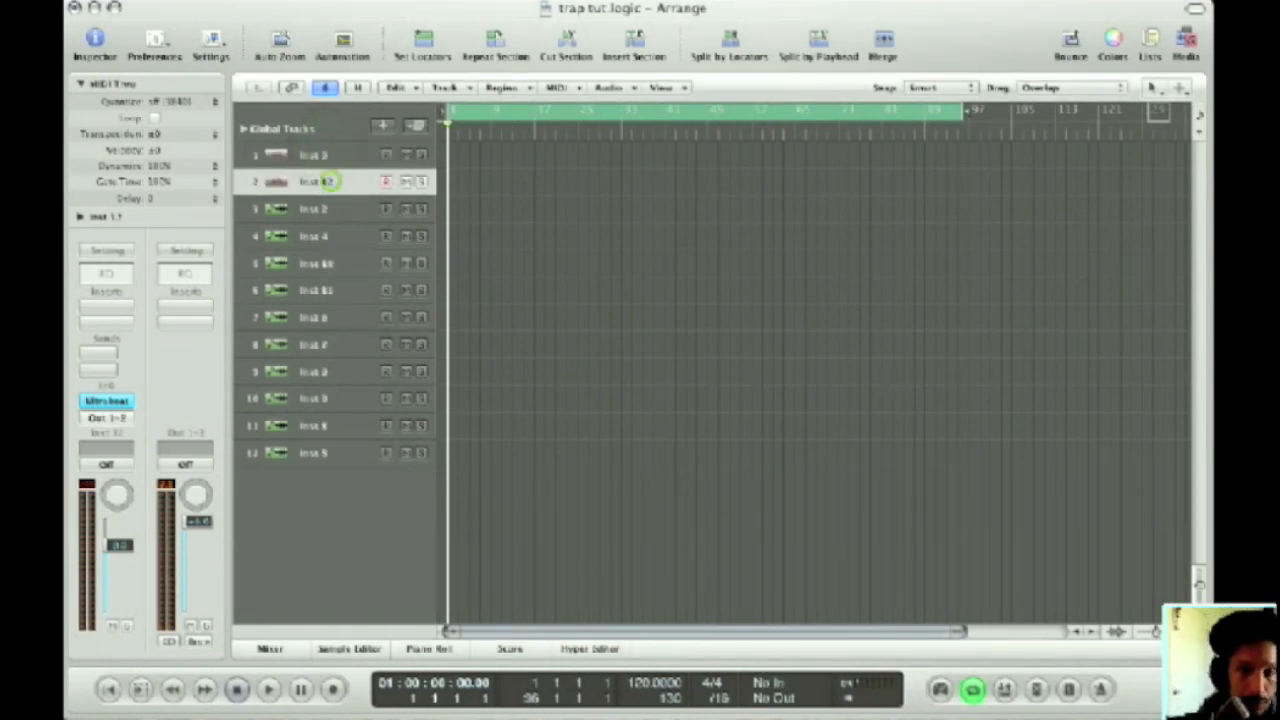
click(112, 400)
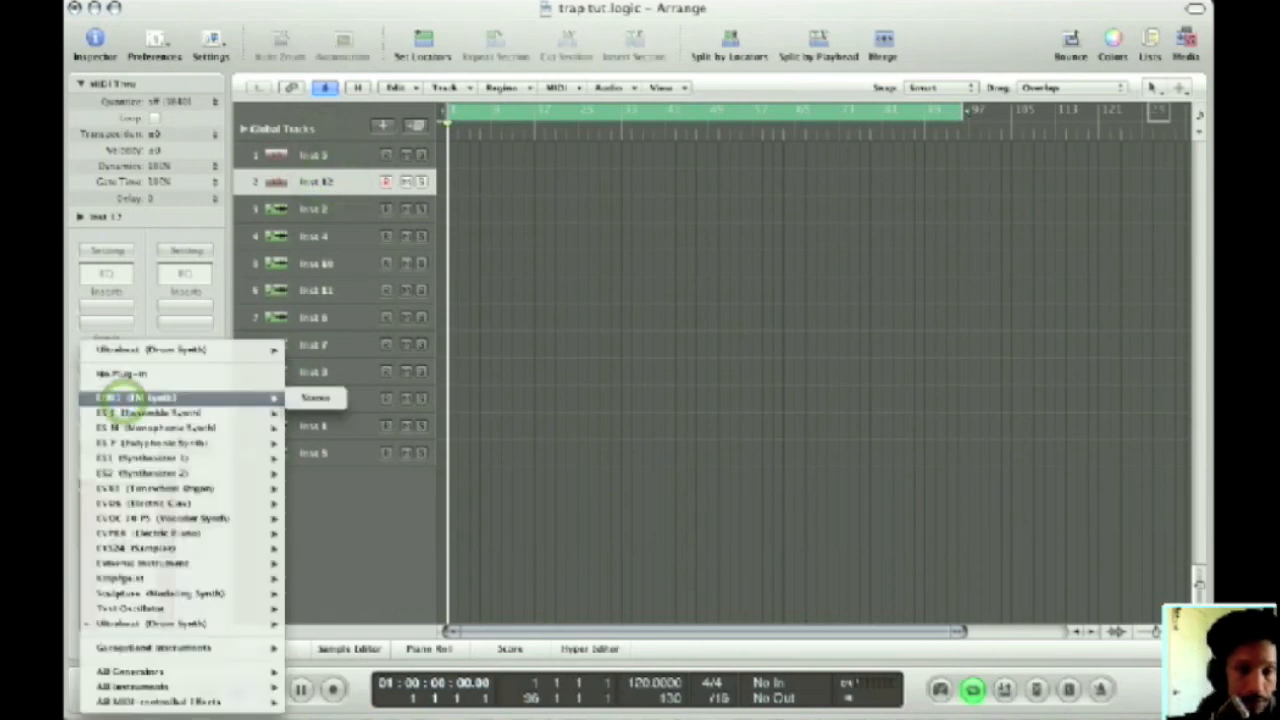
click(120, 397)
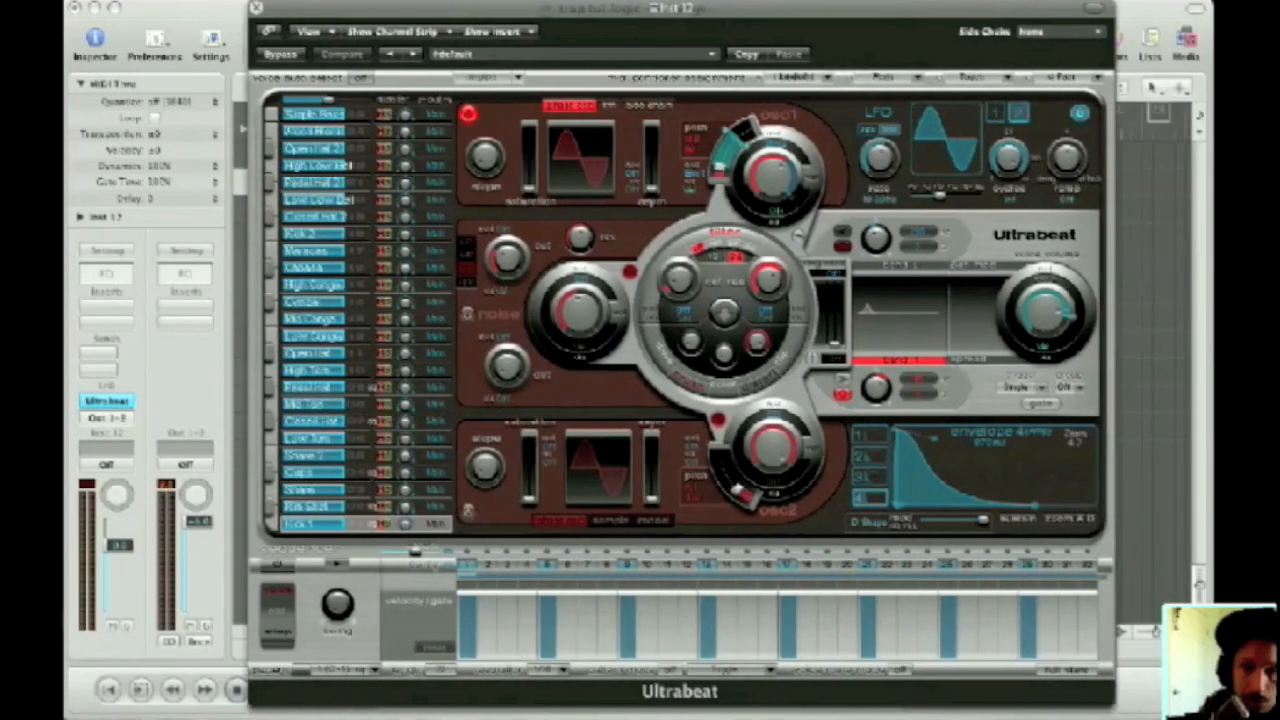
Load the Drag & Drop Samples drum kit in Ultrabeat and turn on voice auto select.
click(556, 50)
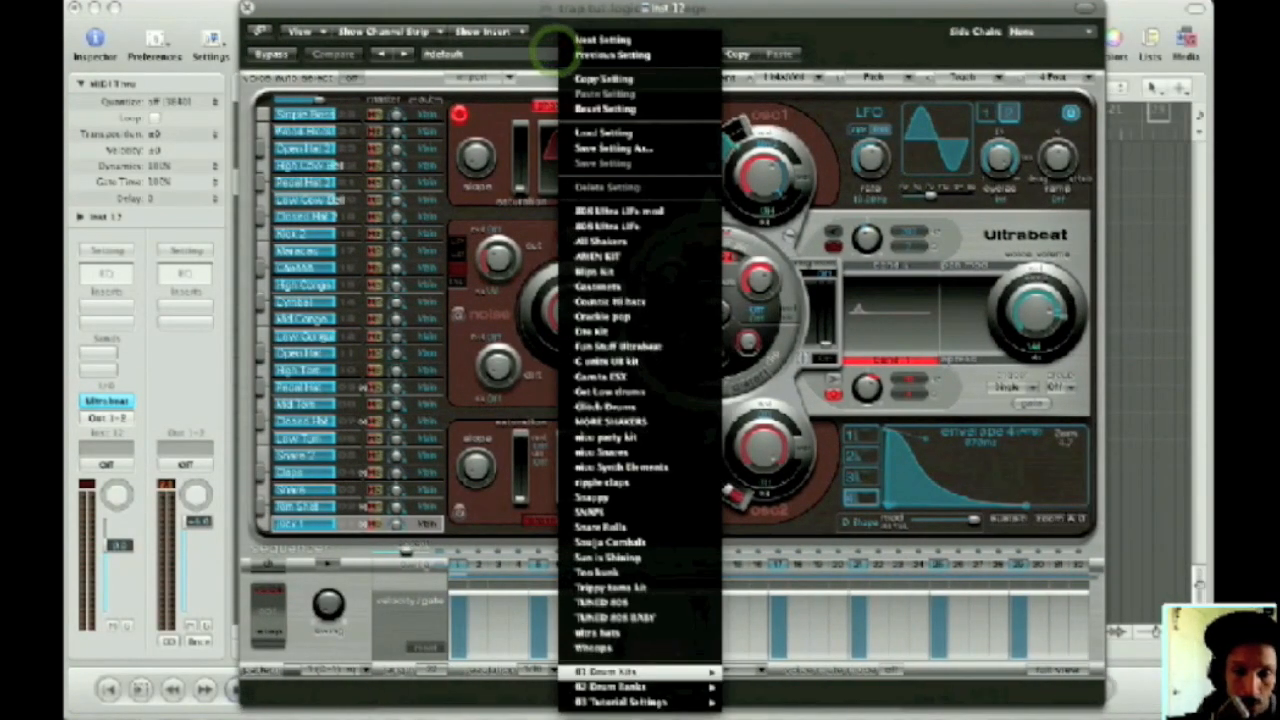
mouse_move(650, 687)
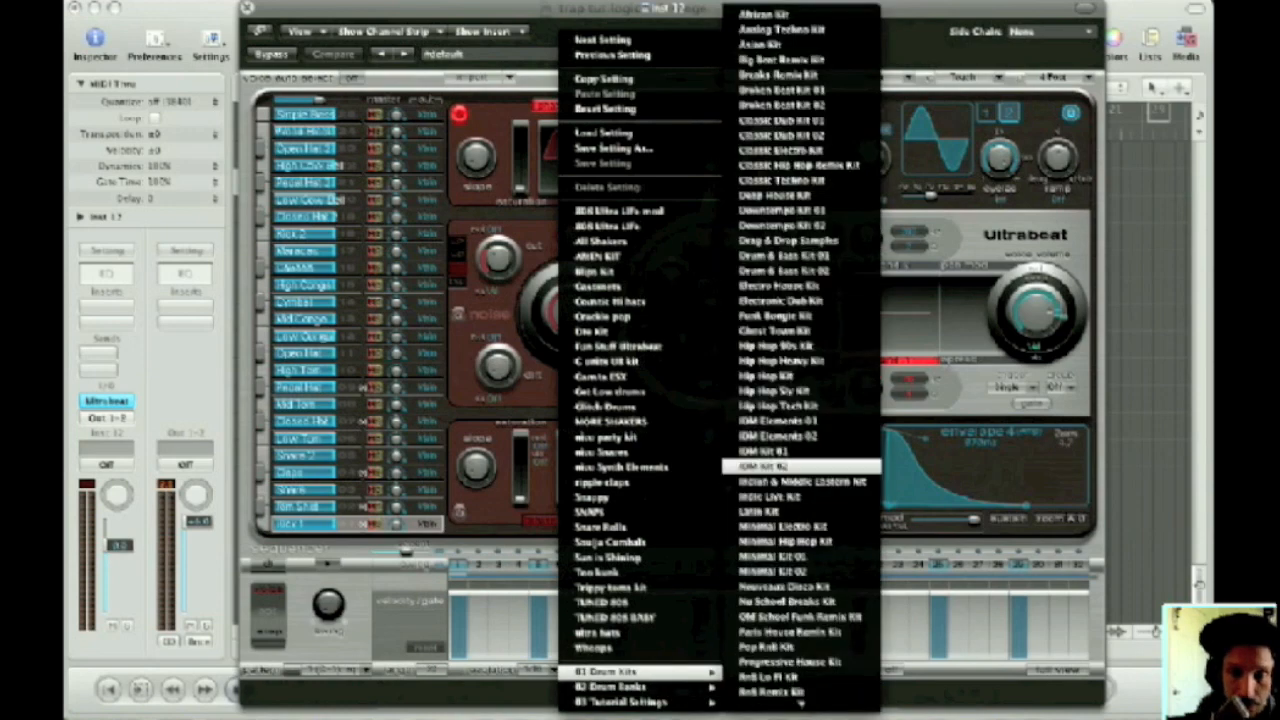
click(788, 241)
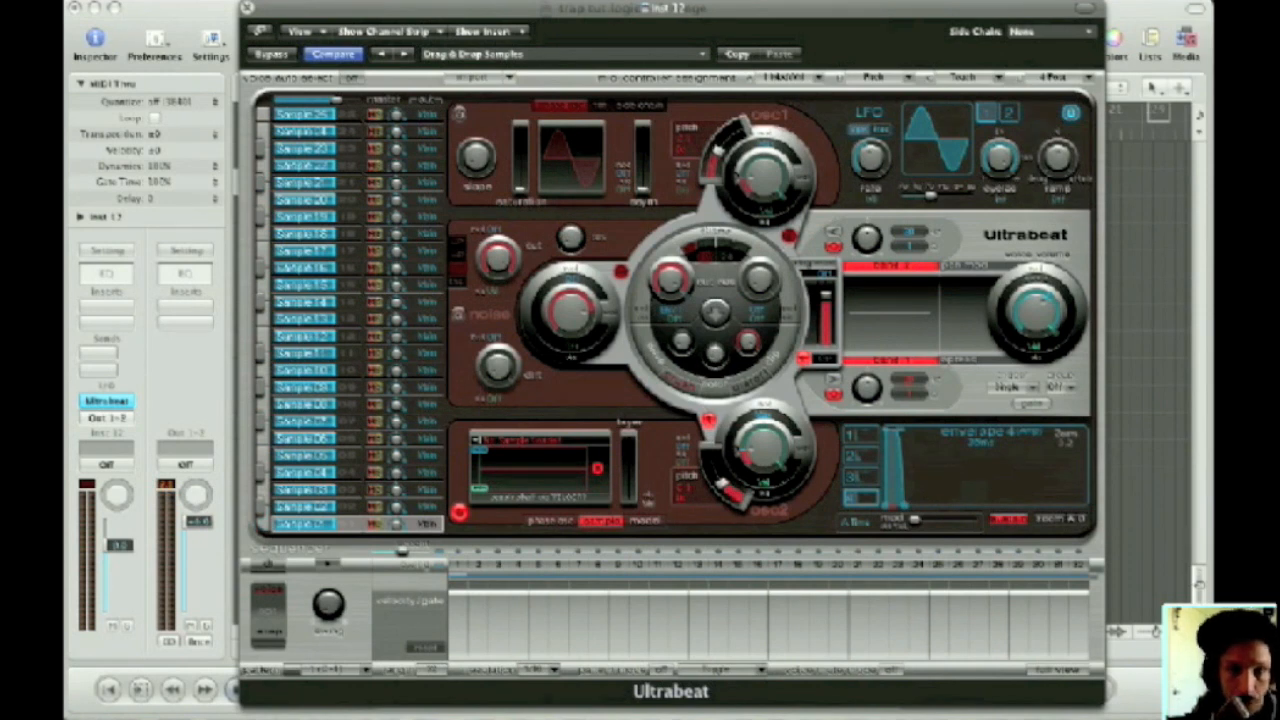
click(351, 78)
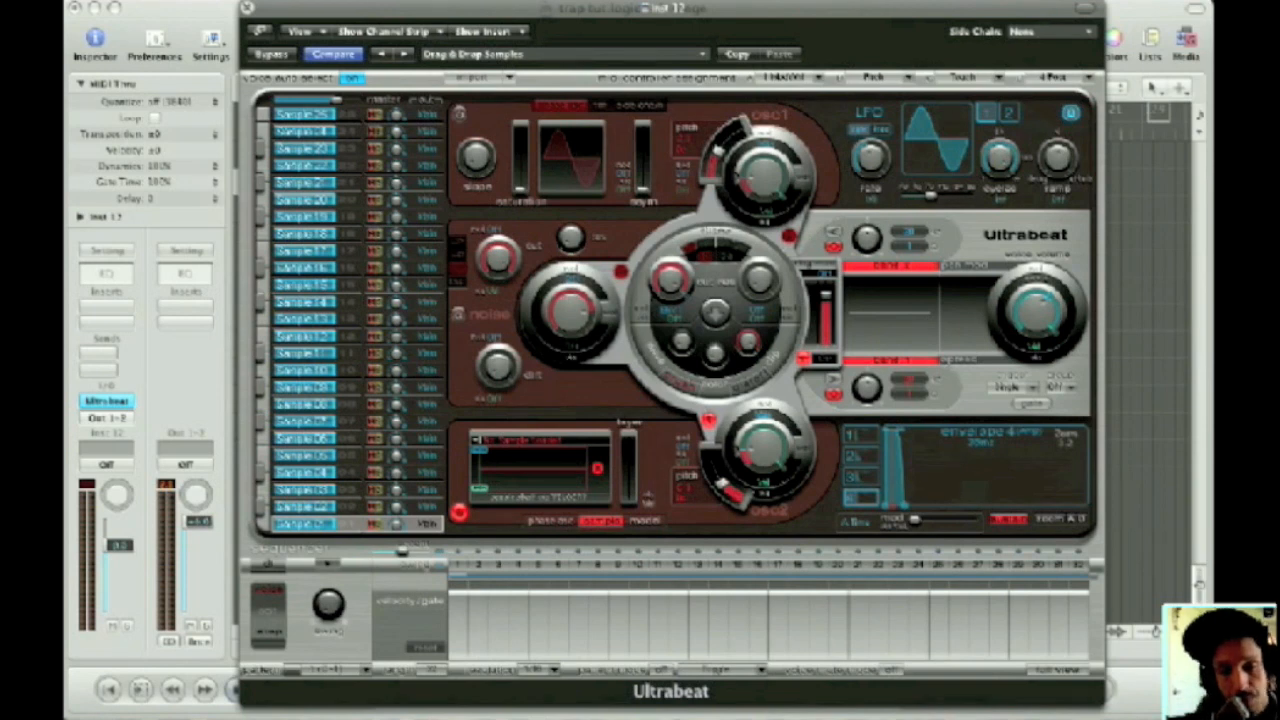
Switch oscillator 2 of the first sample voice to phase oscillator mode and lower the track's volume fader.
click(550, 520)
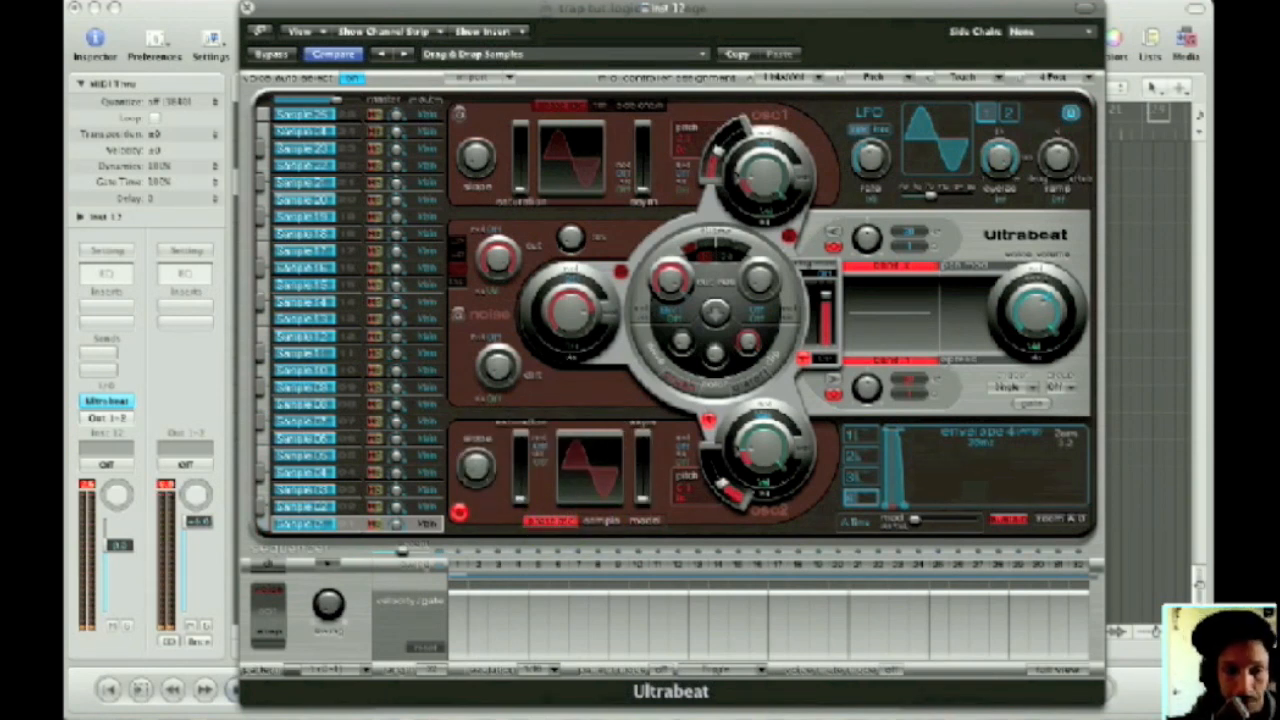
drag(107, 547, 107, 575)
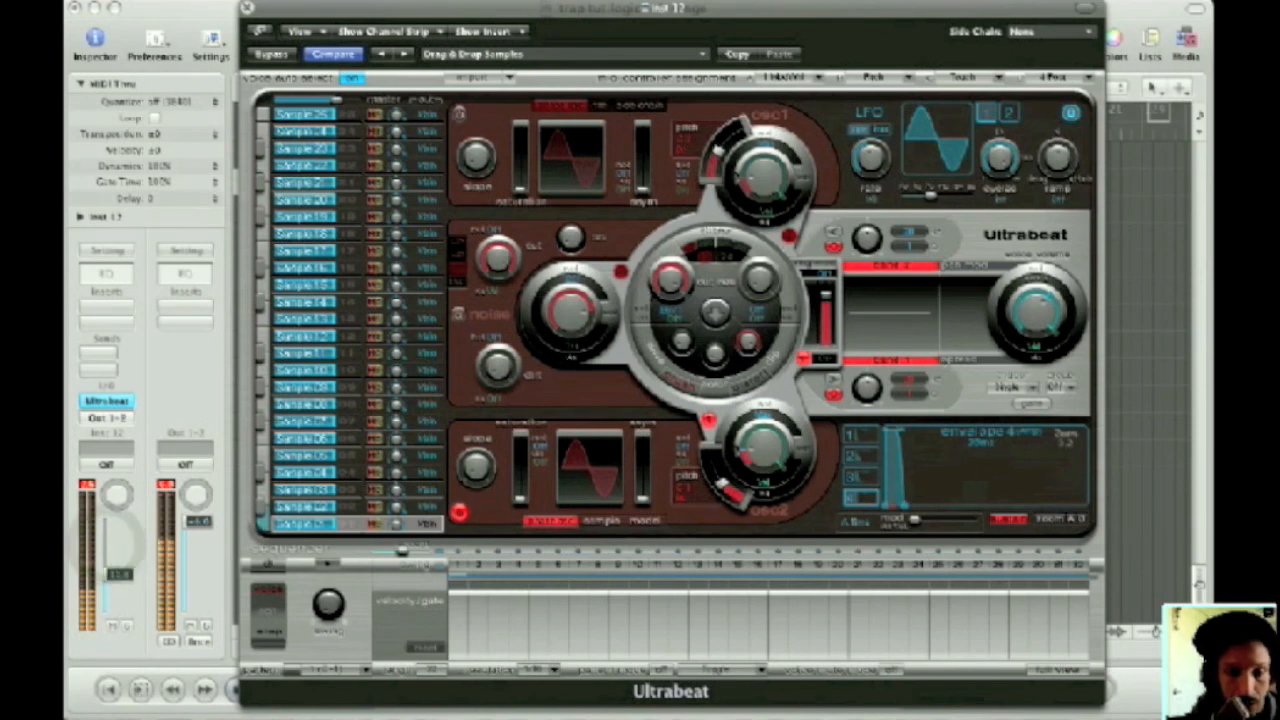
click(201, 520)
drag(120, 576, 120, 573)
Lower the base pitch of oscillator 2 to a deep bass tone.
click(724, 480)
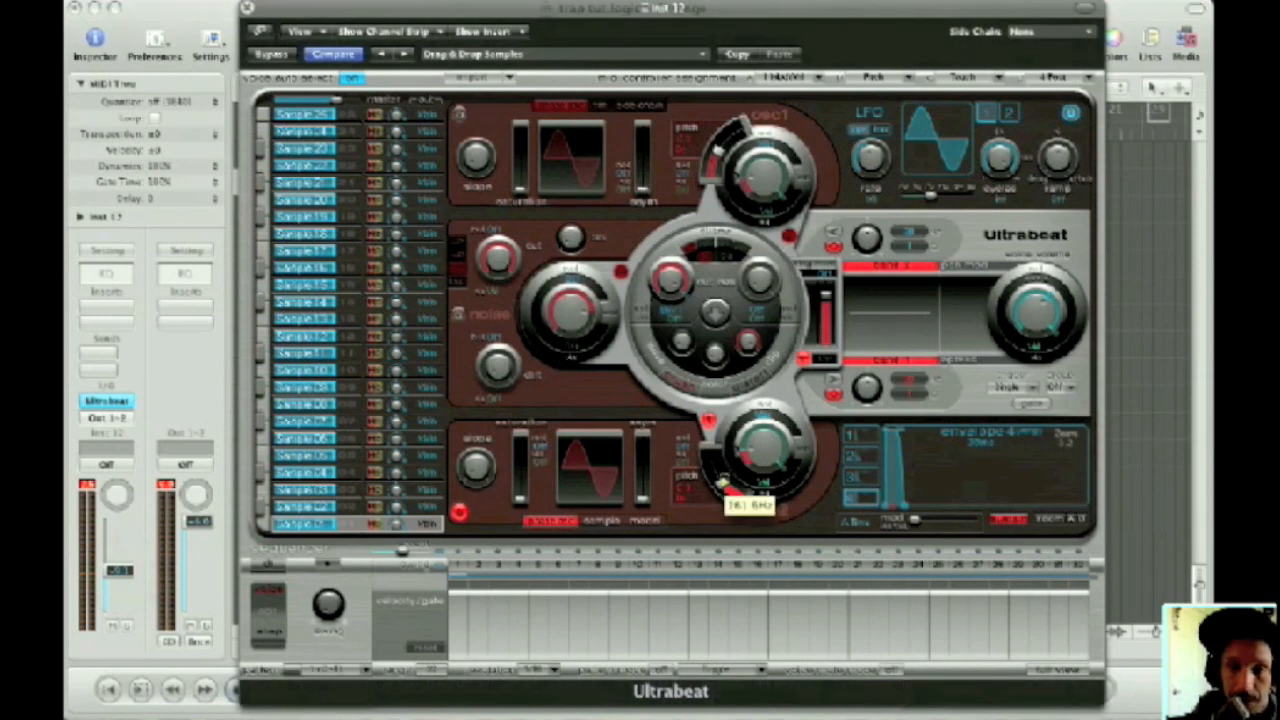
mouse_move(724, 480)
mouse_down()
mouse_move(728, 505)
mouse_move(734, 496)
mouse_up()
click(731, 498)
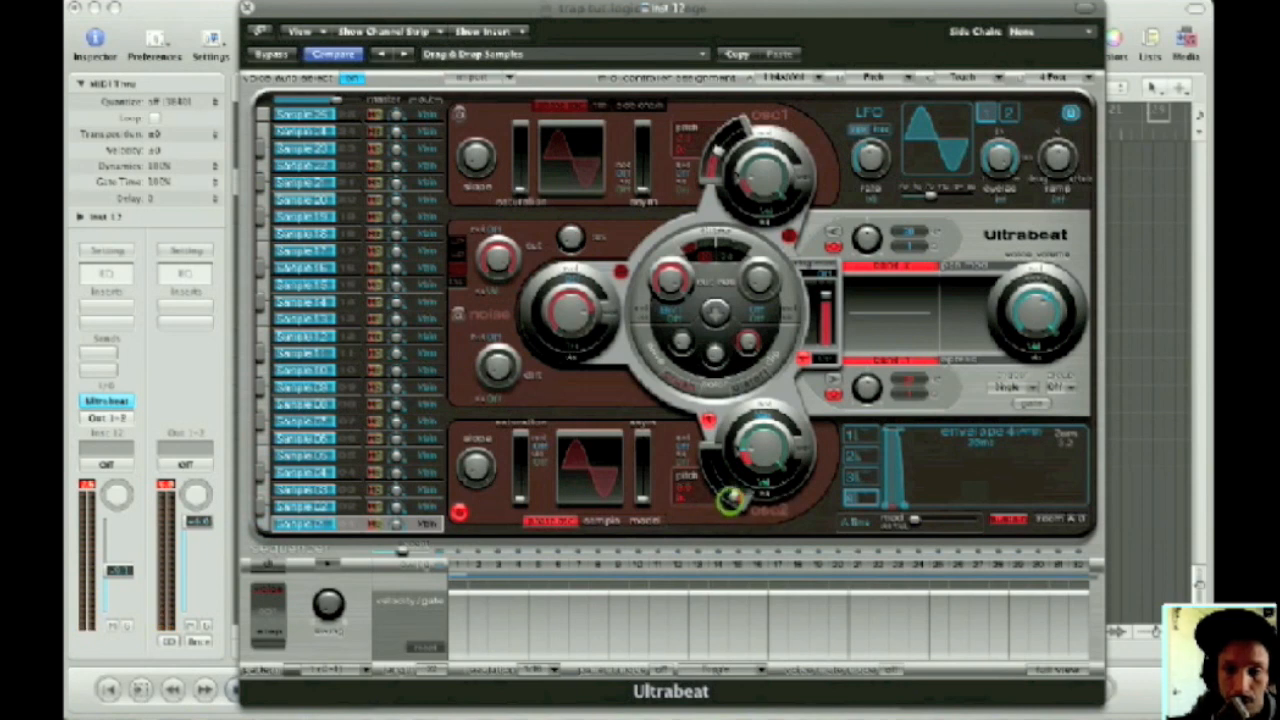
click(731, 498)
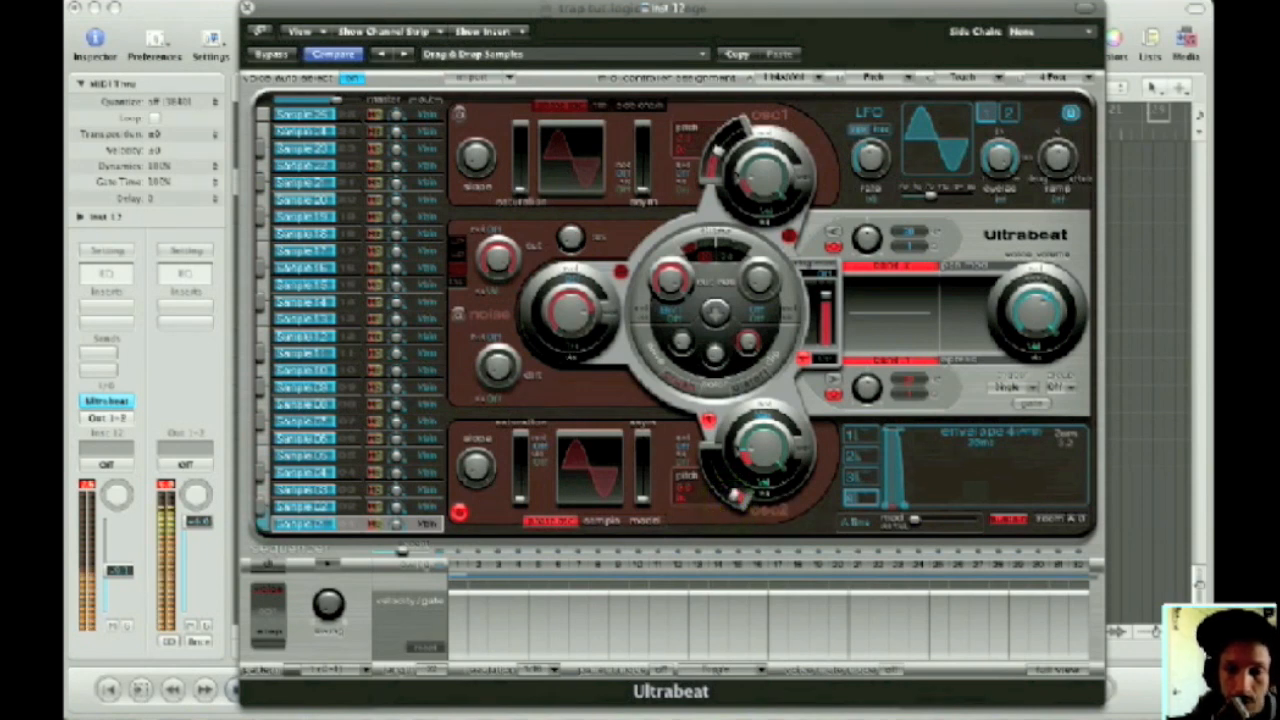
Lengthen the decay of envelope 4 and bend its curve into a gradual fade-out.
click(862, 499)
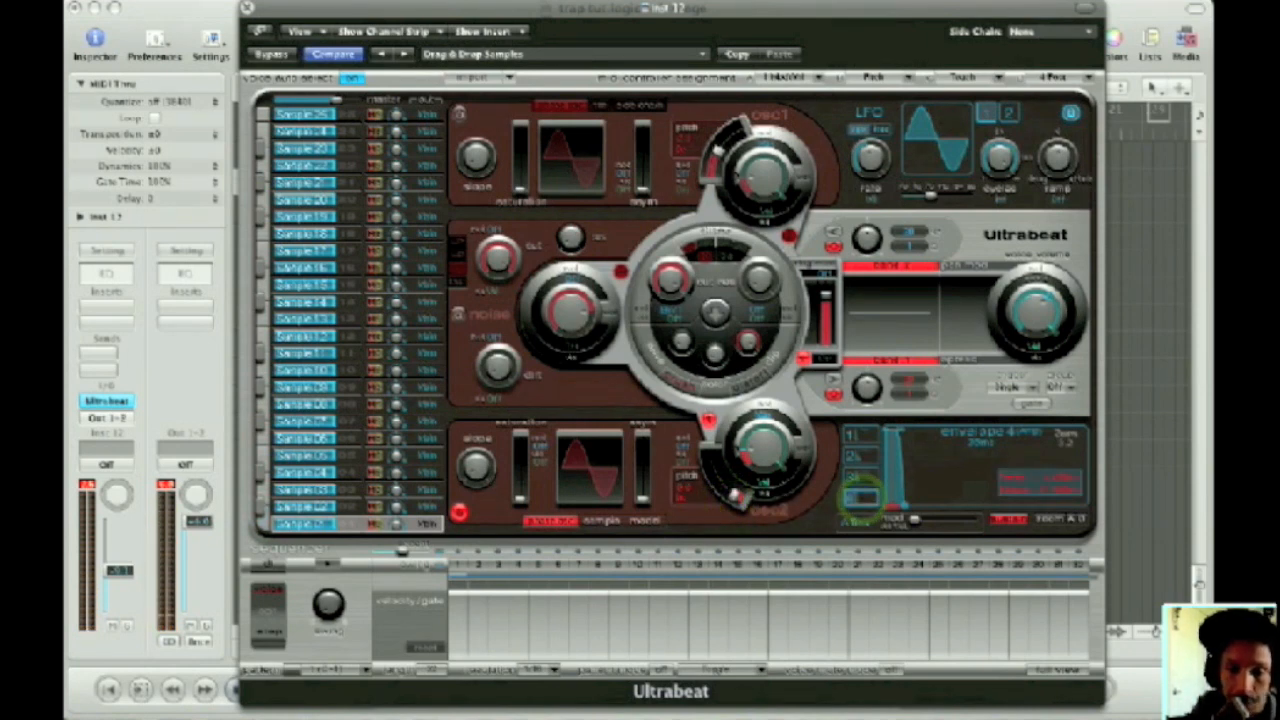
drag(901, 507, 985, 510)
drag(971, 430, 952, 461)
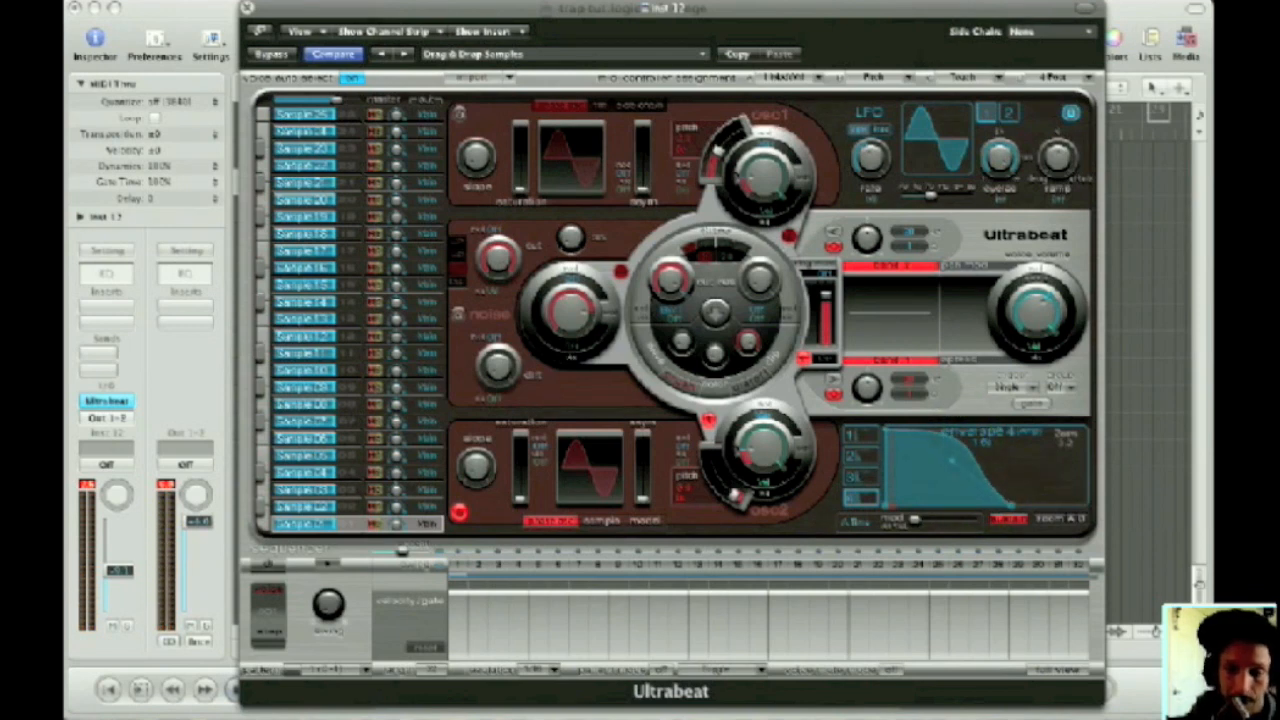
click(1011, 505)
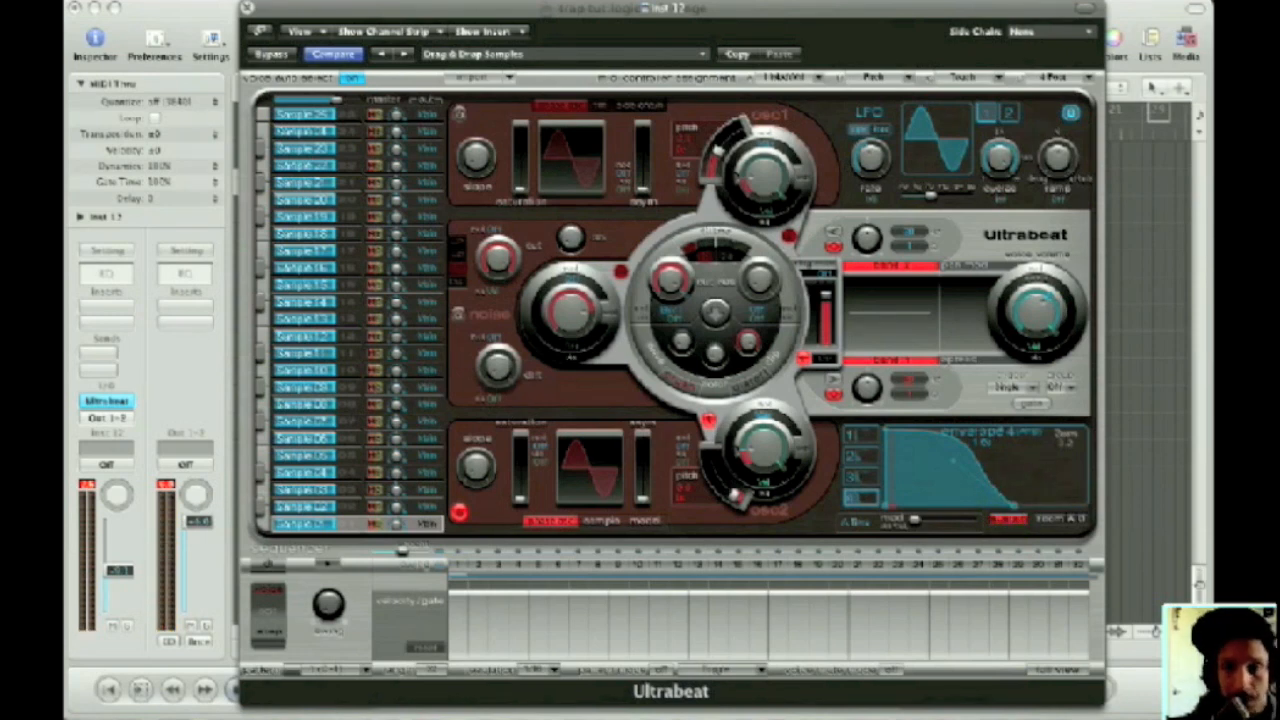
Raise oscillator 2's pitch slightly and set its pitch modulation source to Env1.
drag(736, 498, 732, 491)
click(681, 445)
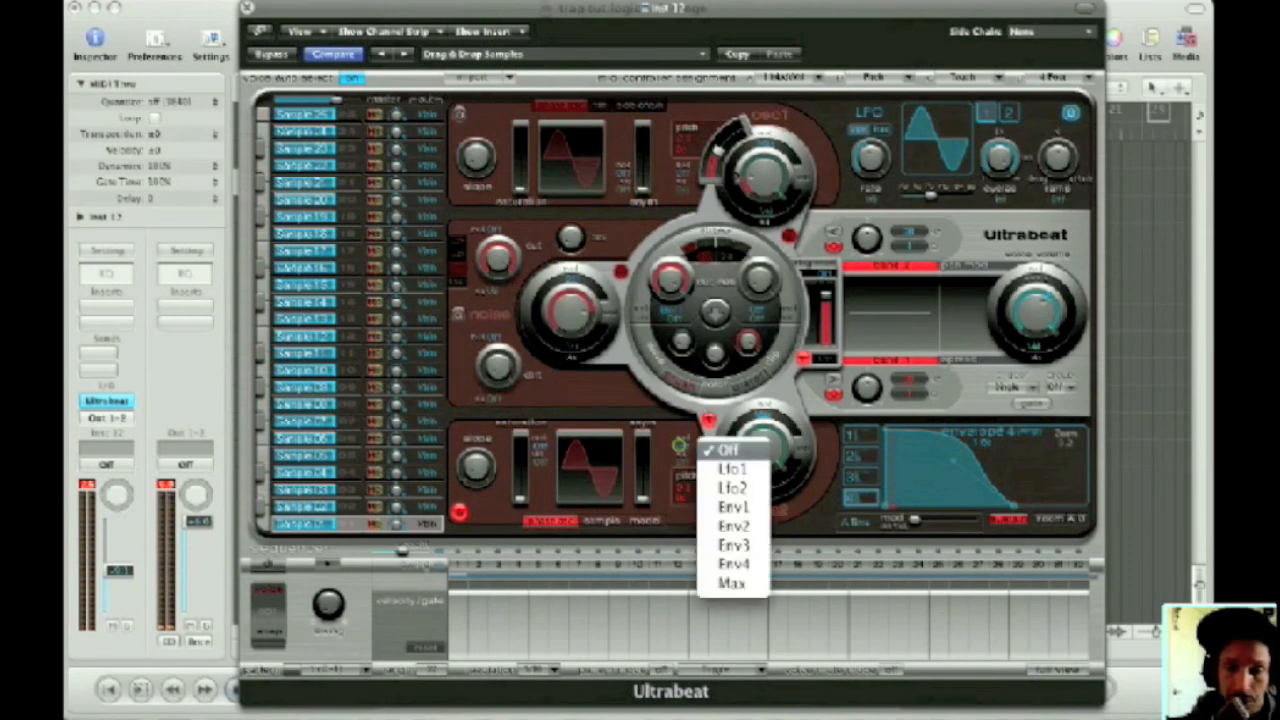
click(735, 507)
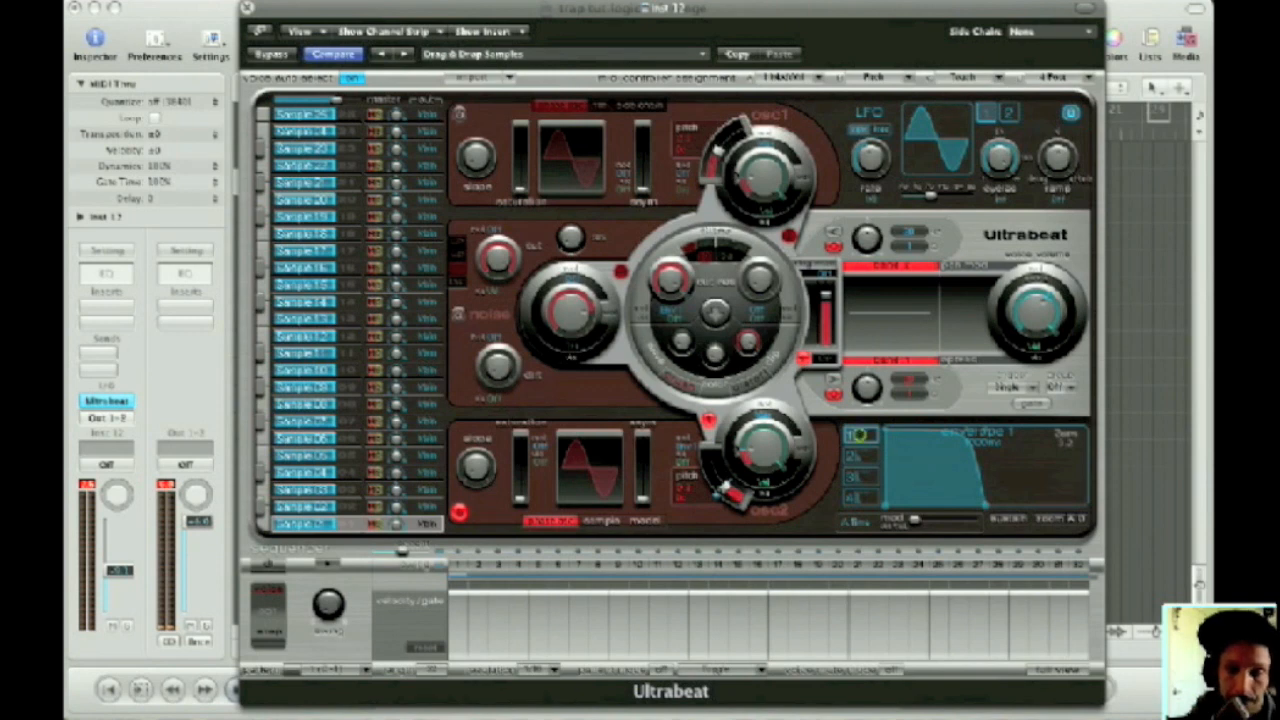
Give envelope 1 a slightly longer, reshaped attack and adjust its modulation amount on oscillator 2's pitch.
drag(884, 508, 908, 505)
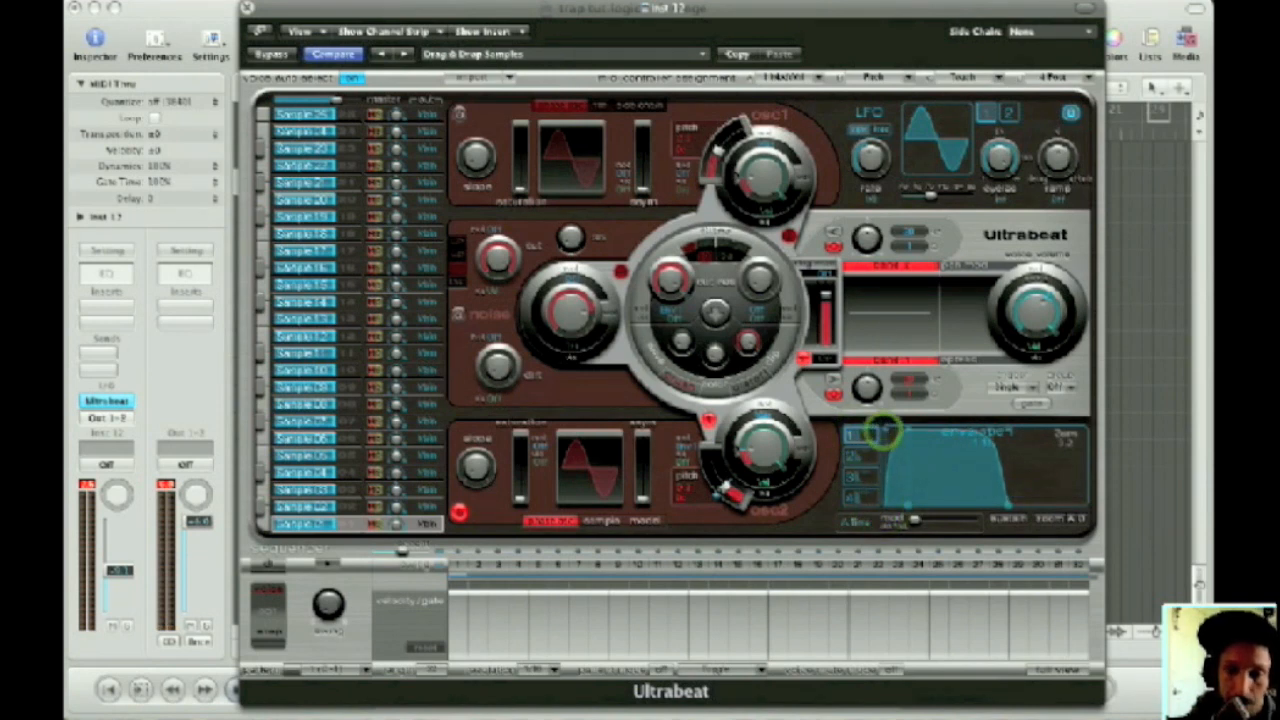
drag(883, 434, 894, 448)
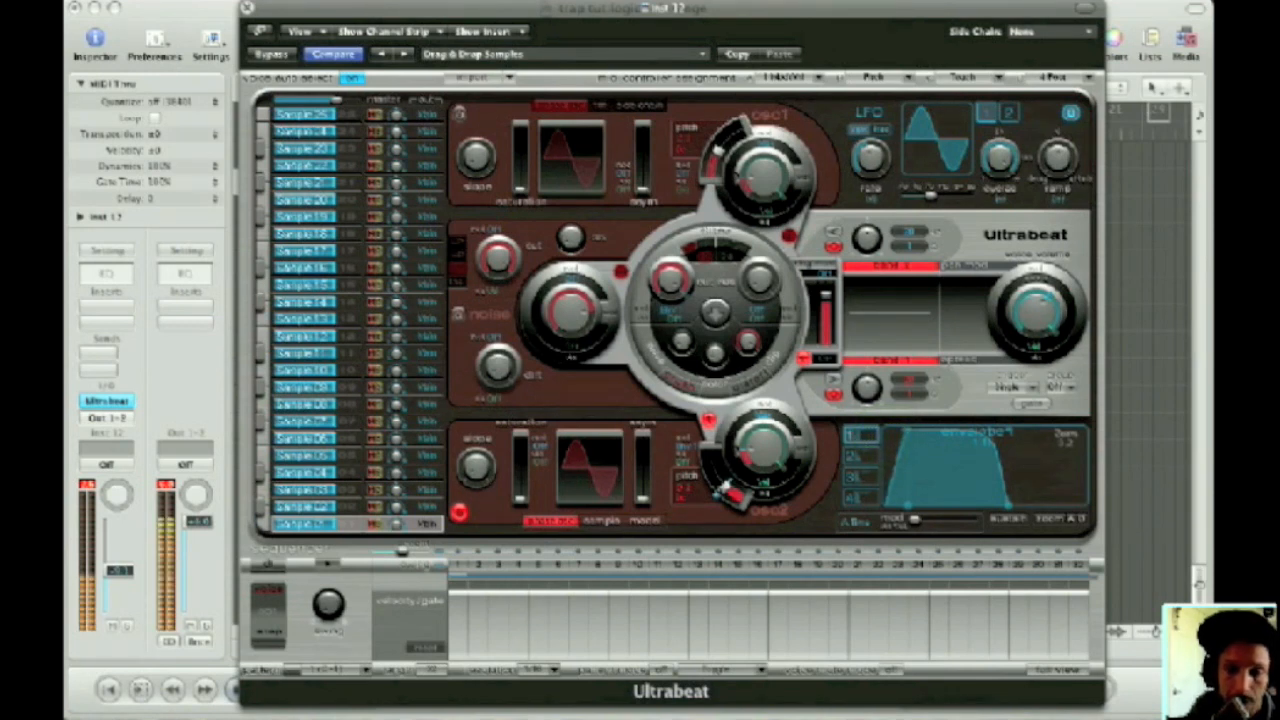
click(724, 490)
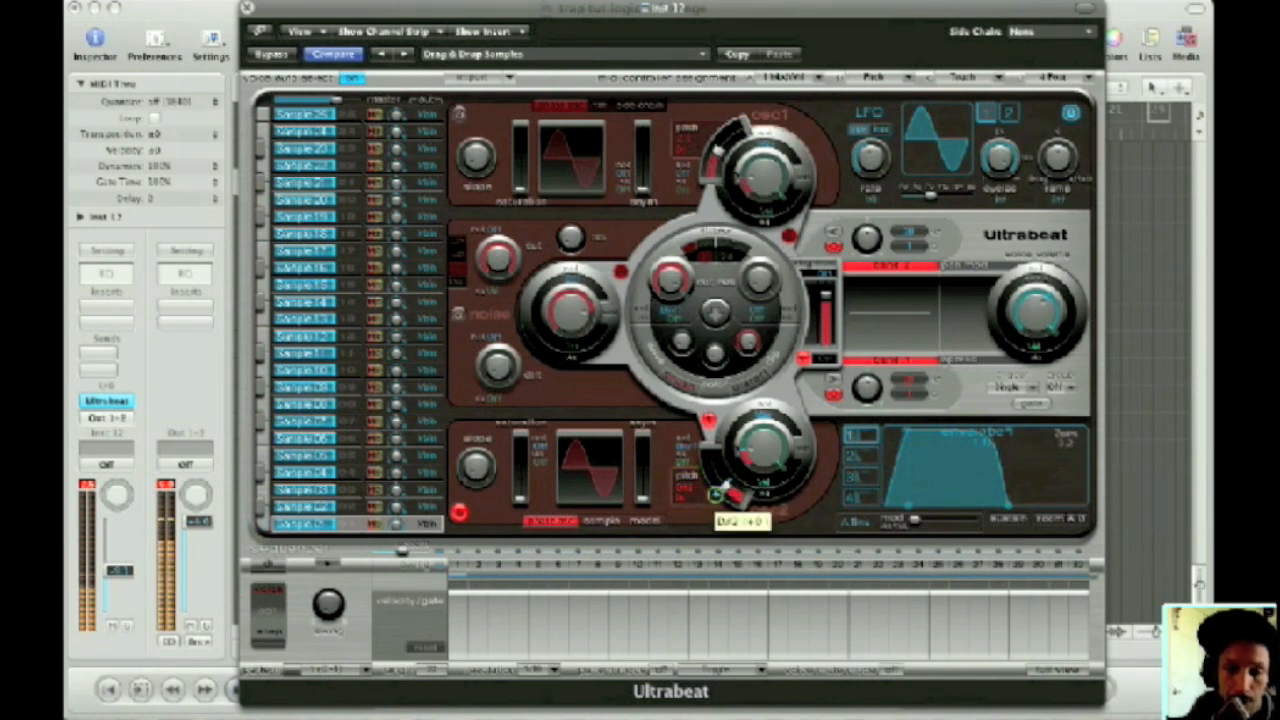
click(724, 491)
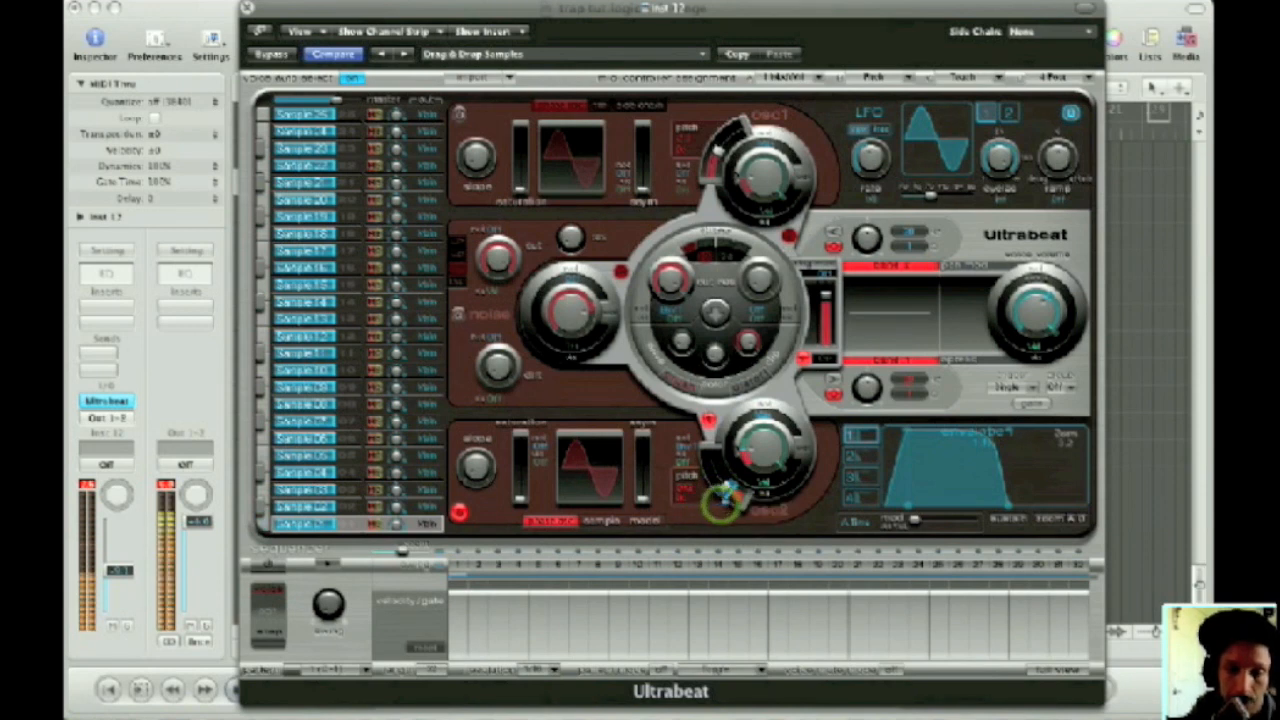
Stretch envelope 1's attack into a long ramp and flatten its decay curve in the zoomed attack view.
drag(907, 506, 995, 506)
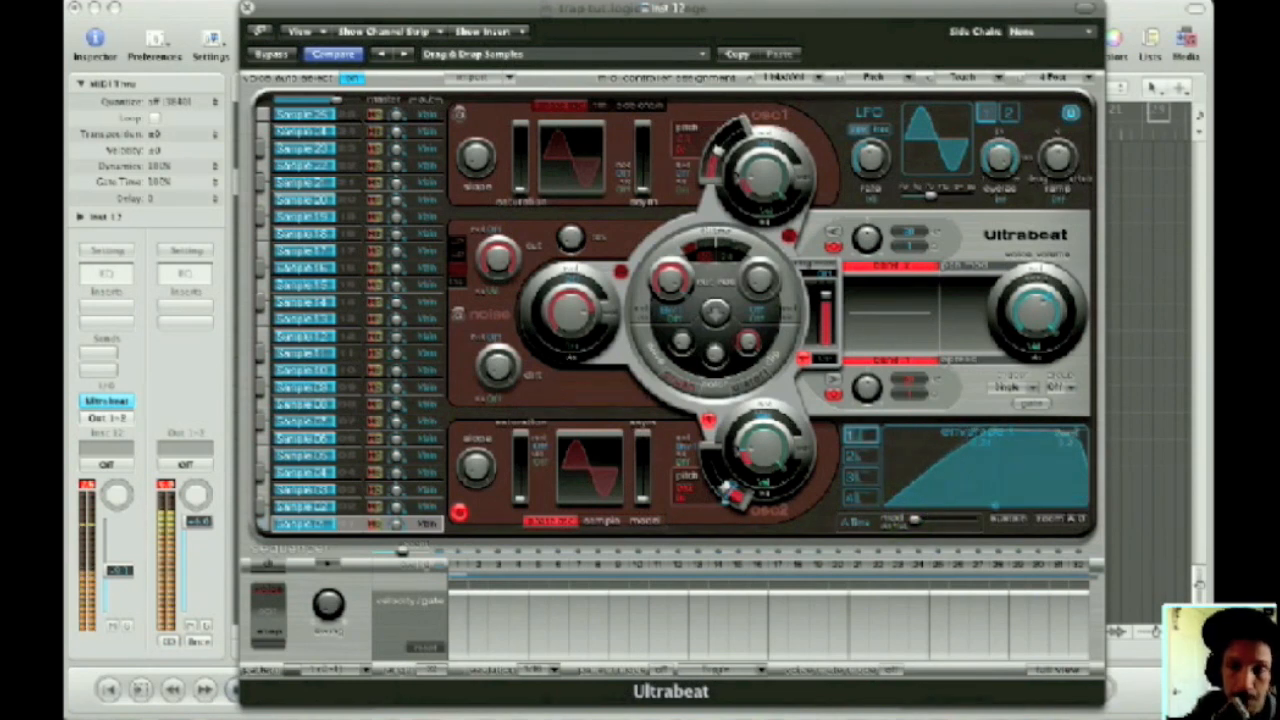
click(1055, 519)
drag(1066, 446, 1063, 430)
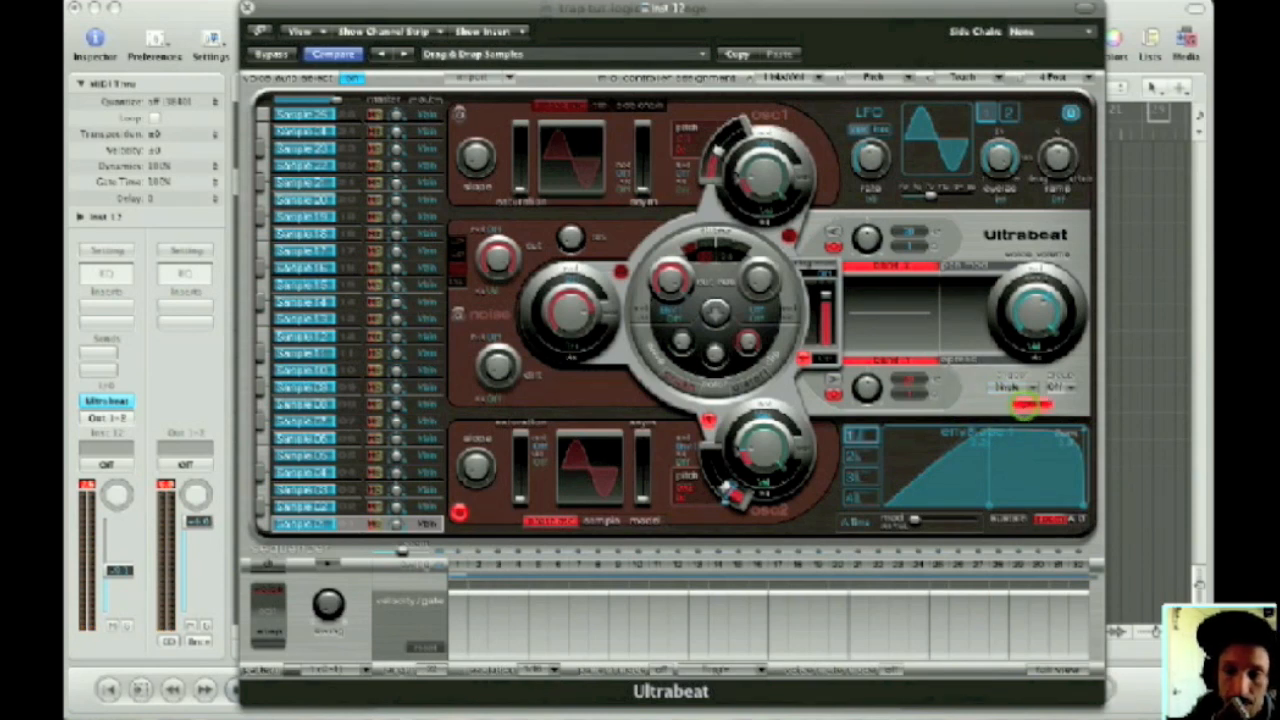
Switch off the voice's gate and assign the voice to group 1.
click(1025, 400)
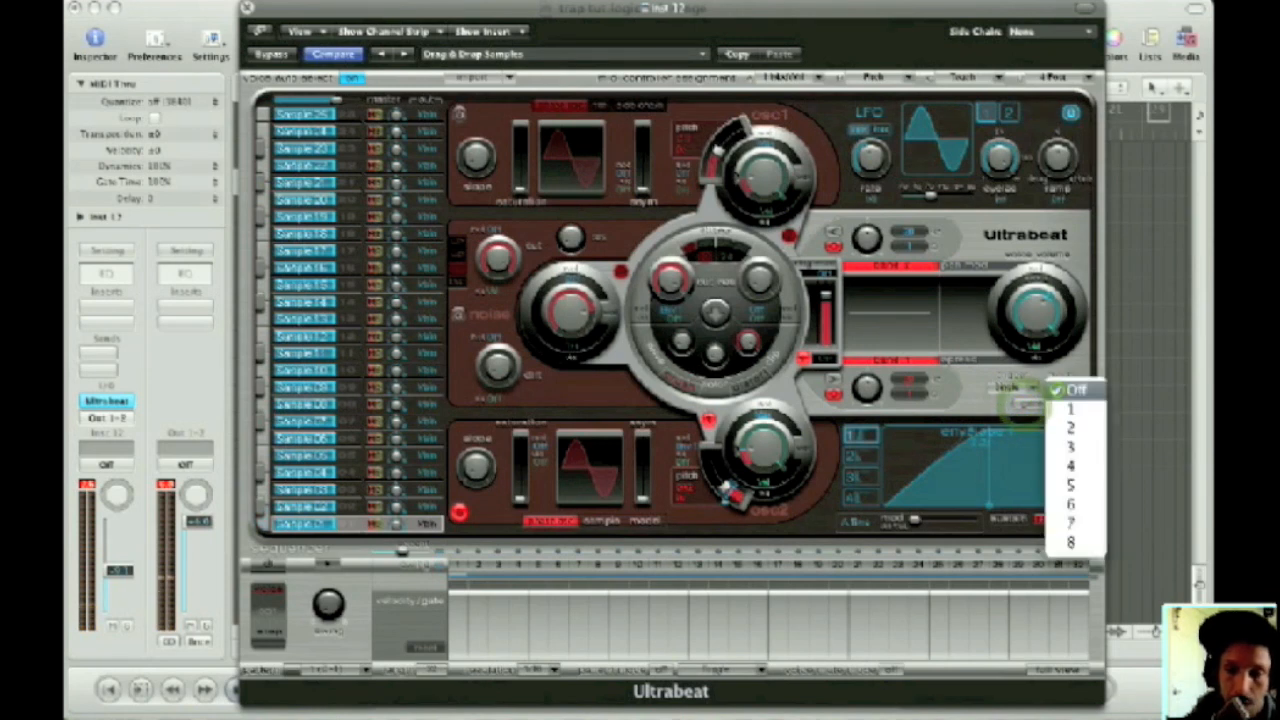
click(1070, 390)
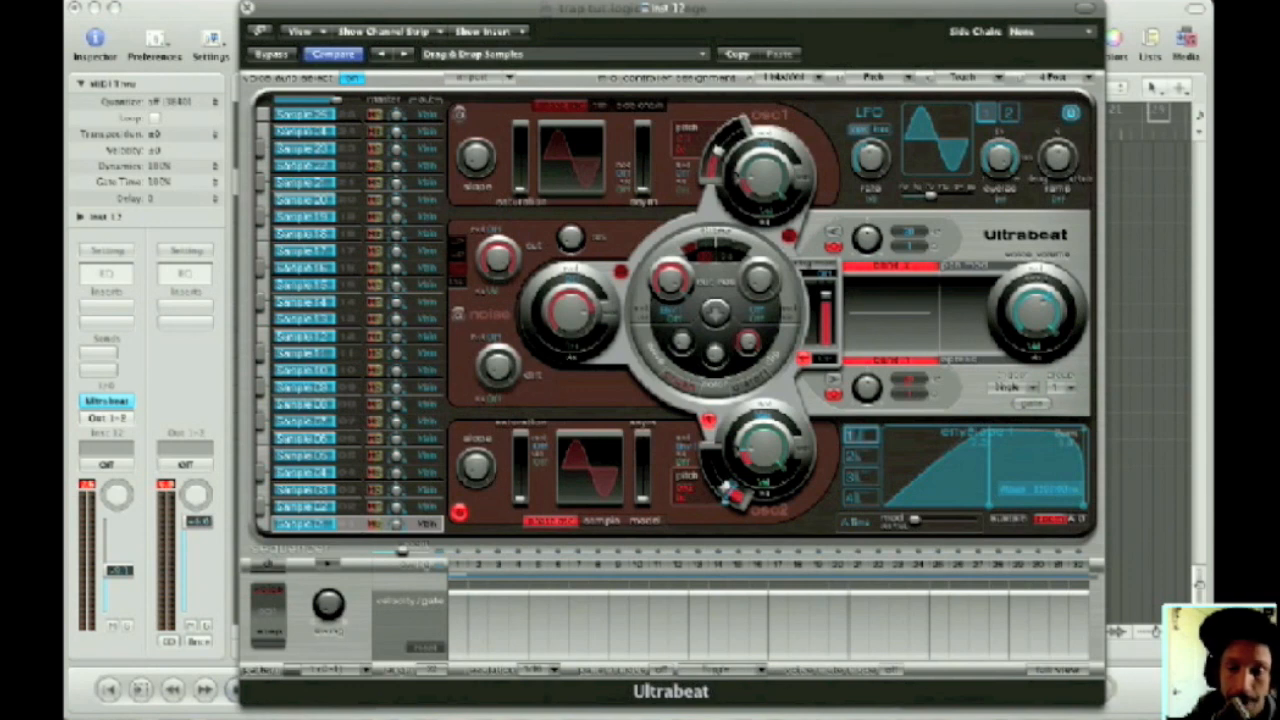
Shorten envelope 1's attack, leave the zoomed attack view, and extend the envelope's decay.
click(988, 507)
drag(988, 507, 892, 507)
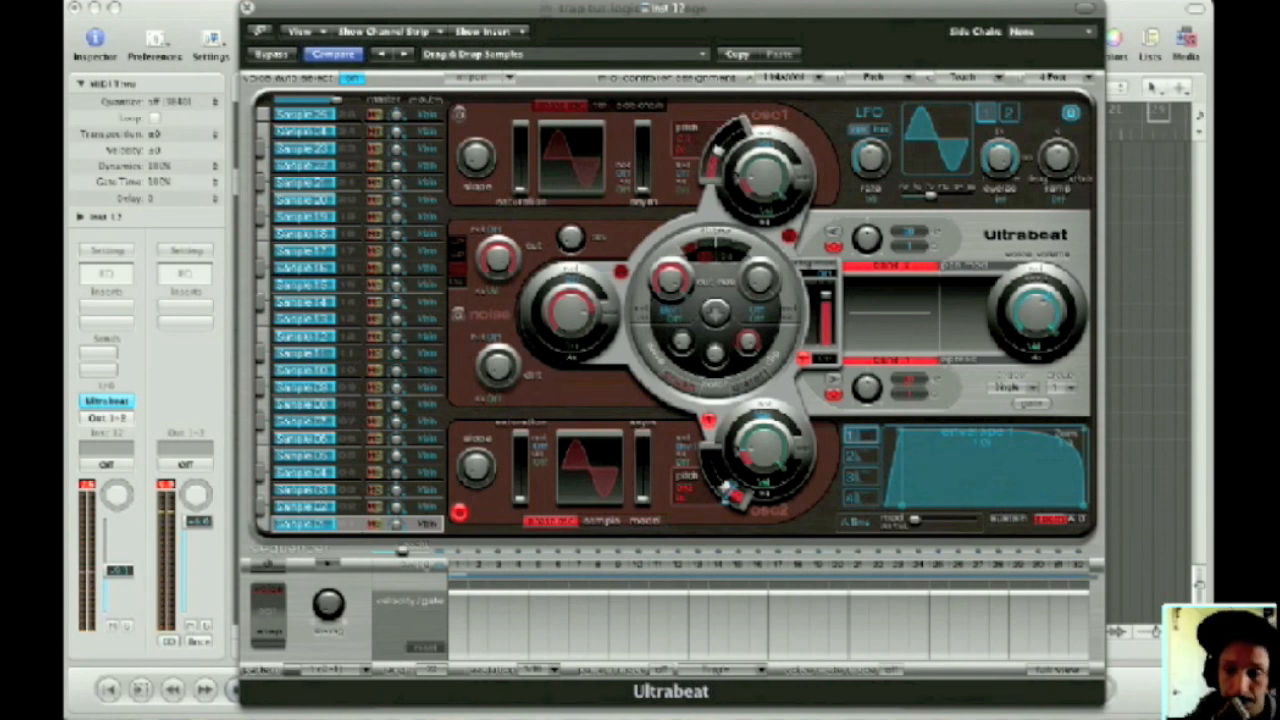
click(1048, 525)
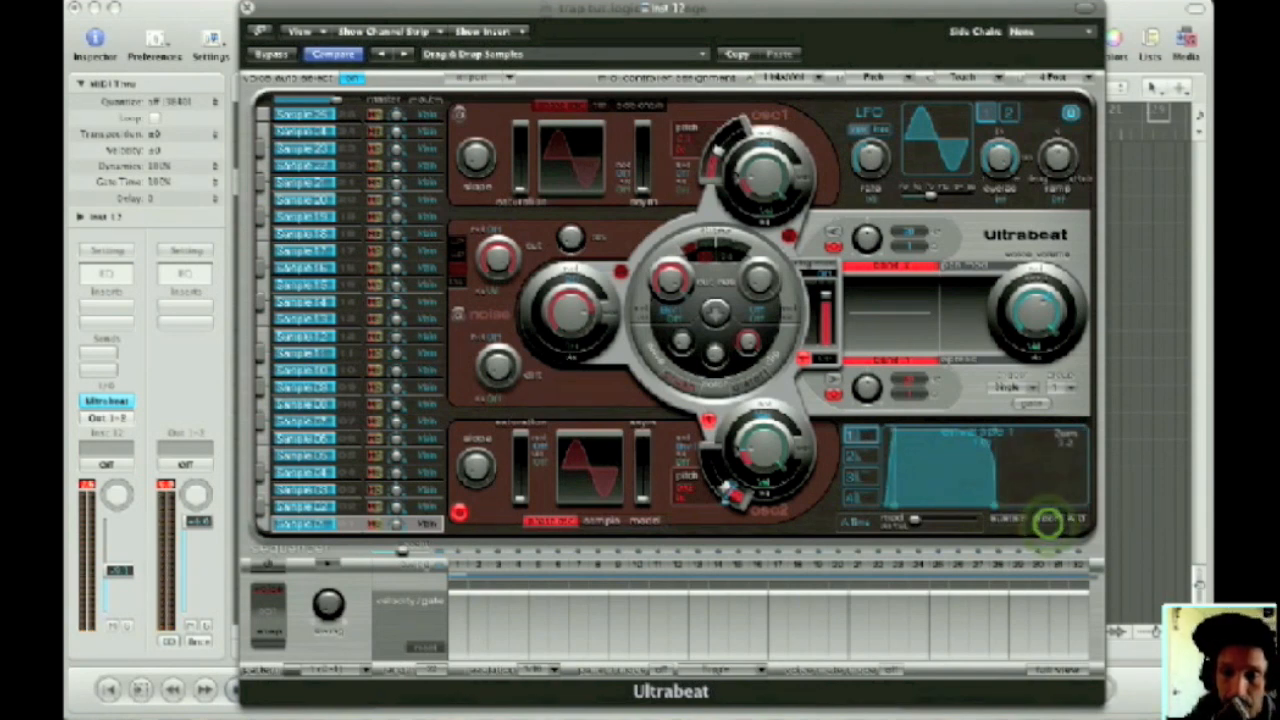
click(992, 505)
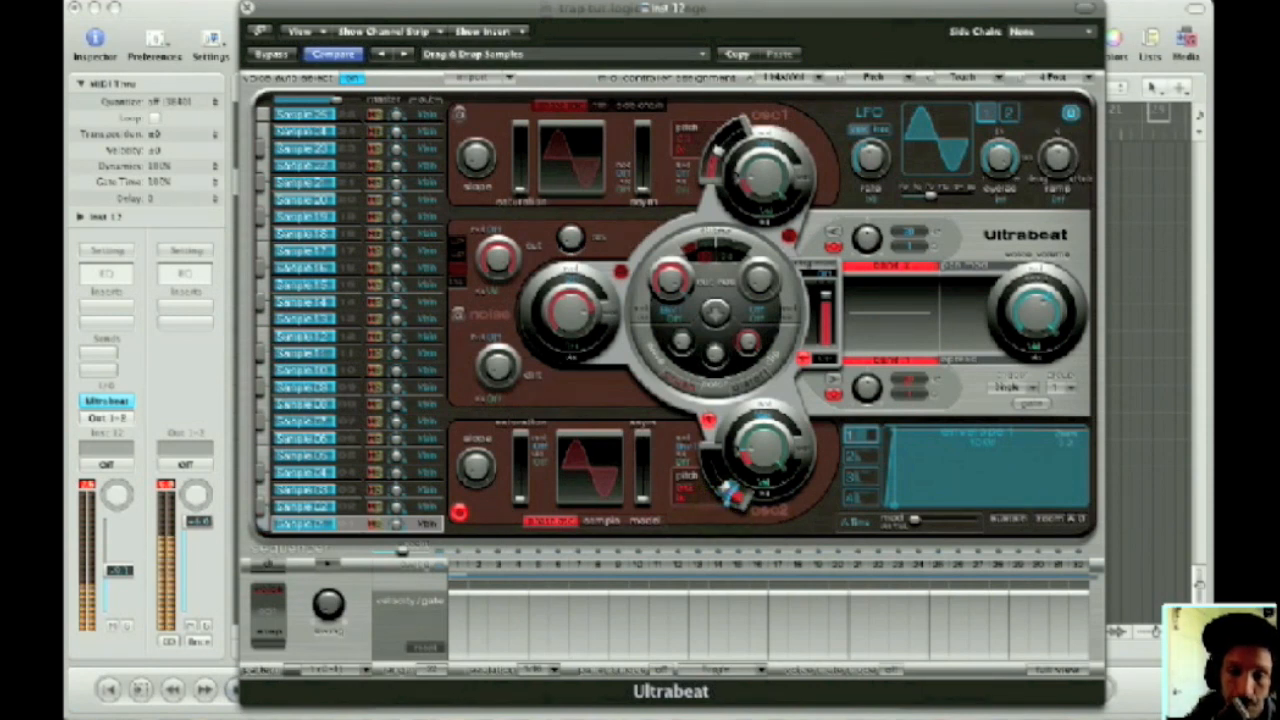
Fine-tune oscillator 2's pitch control with small adjustments while auditioning the bass drum voice.
drag(724, 491, 726, 489)
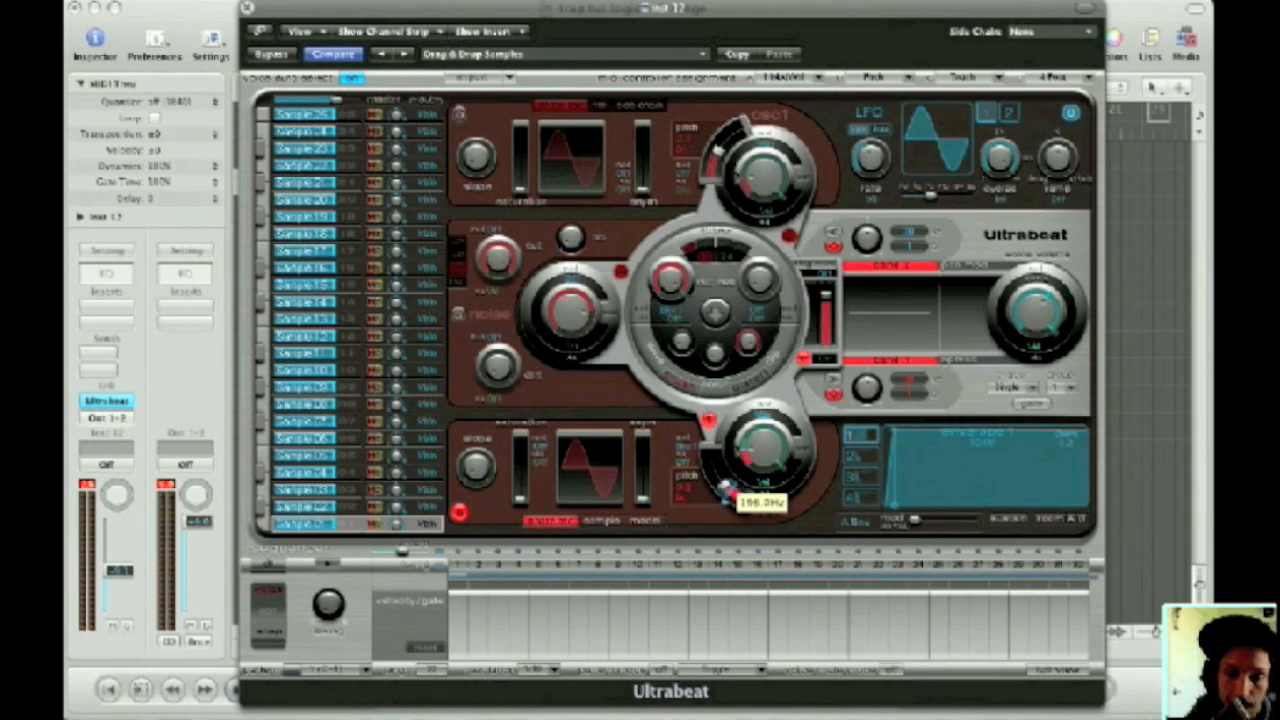
drag(727, 490, 734, 491)
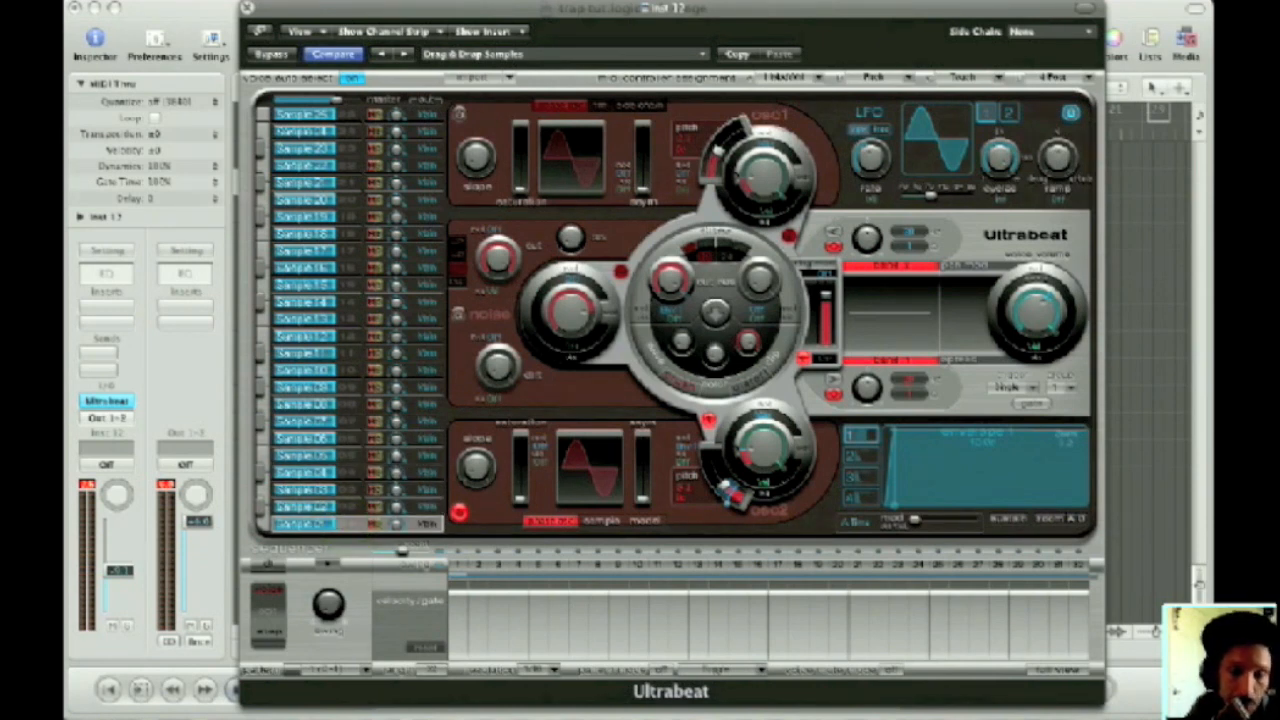
Copy the bass drum voice from the lowest slot onto the neighbouring voices above it in the kit.
click(348, 522)
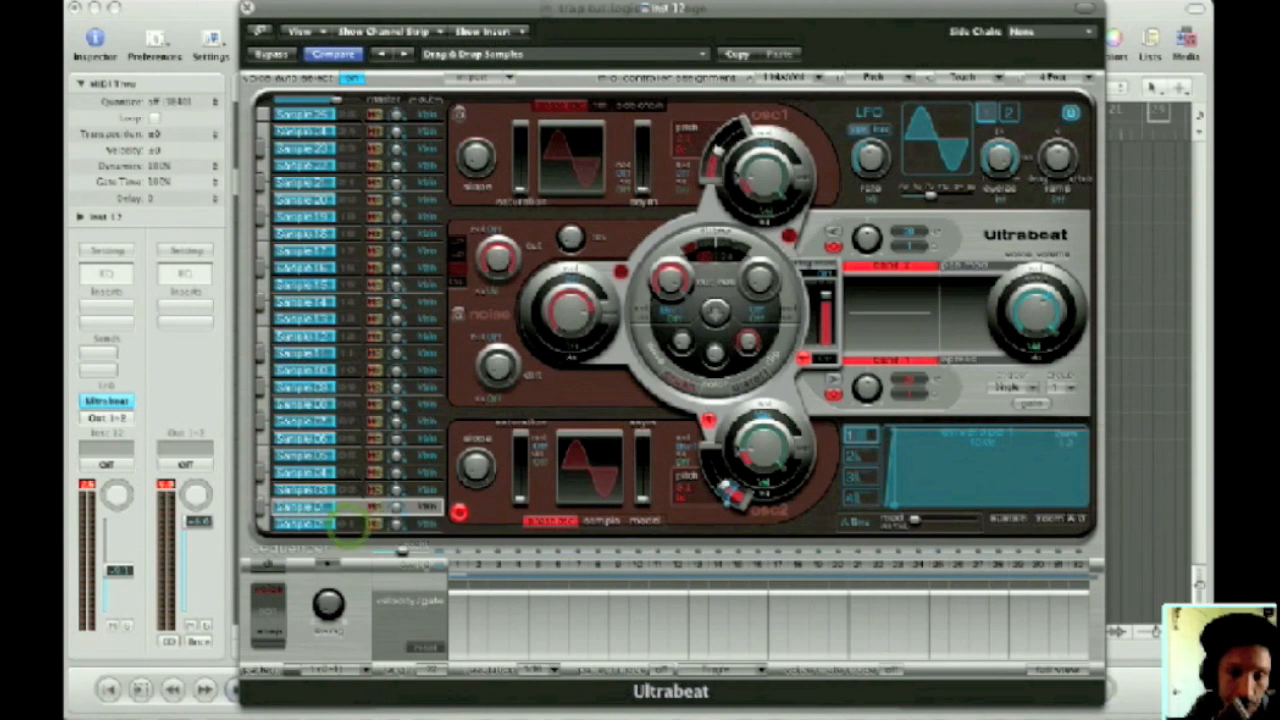
click(343, 507)
click(343, 489)
click(338, 472)
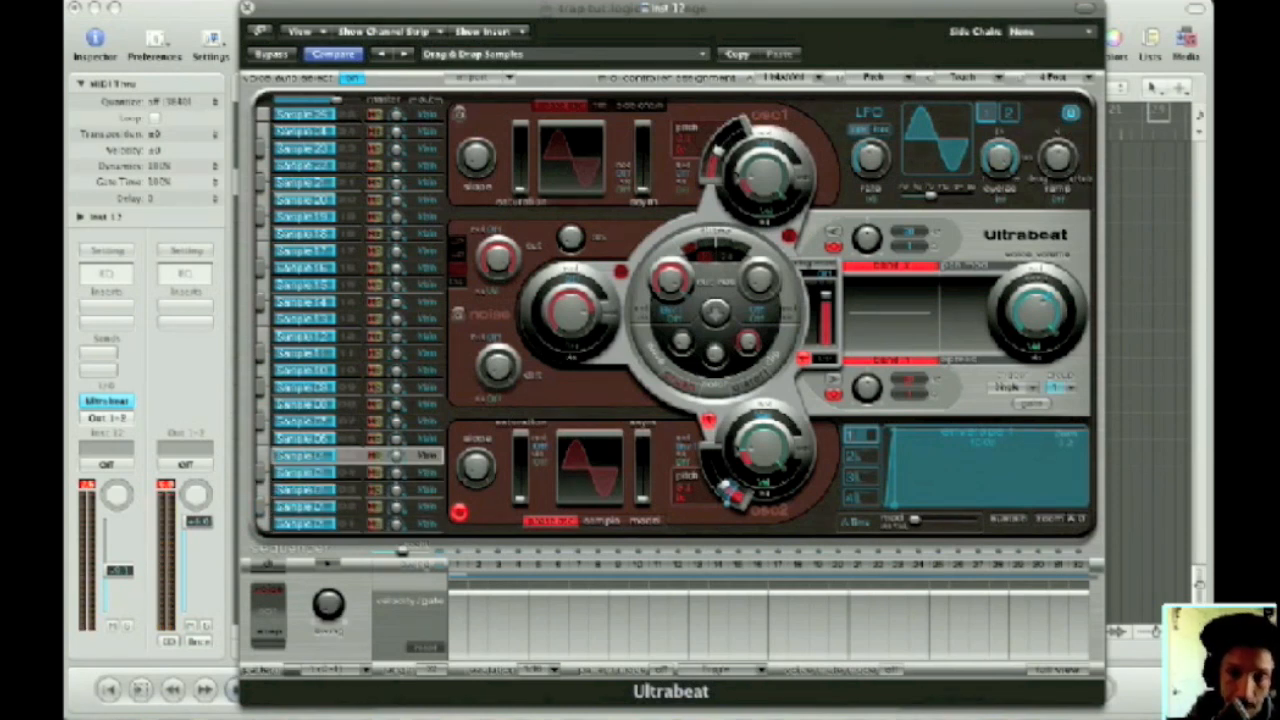
Set the copied bass voice's group to 1 and fine-tune oscillator 2's pitch.
click(1062, 388)
click(1072, 367)
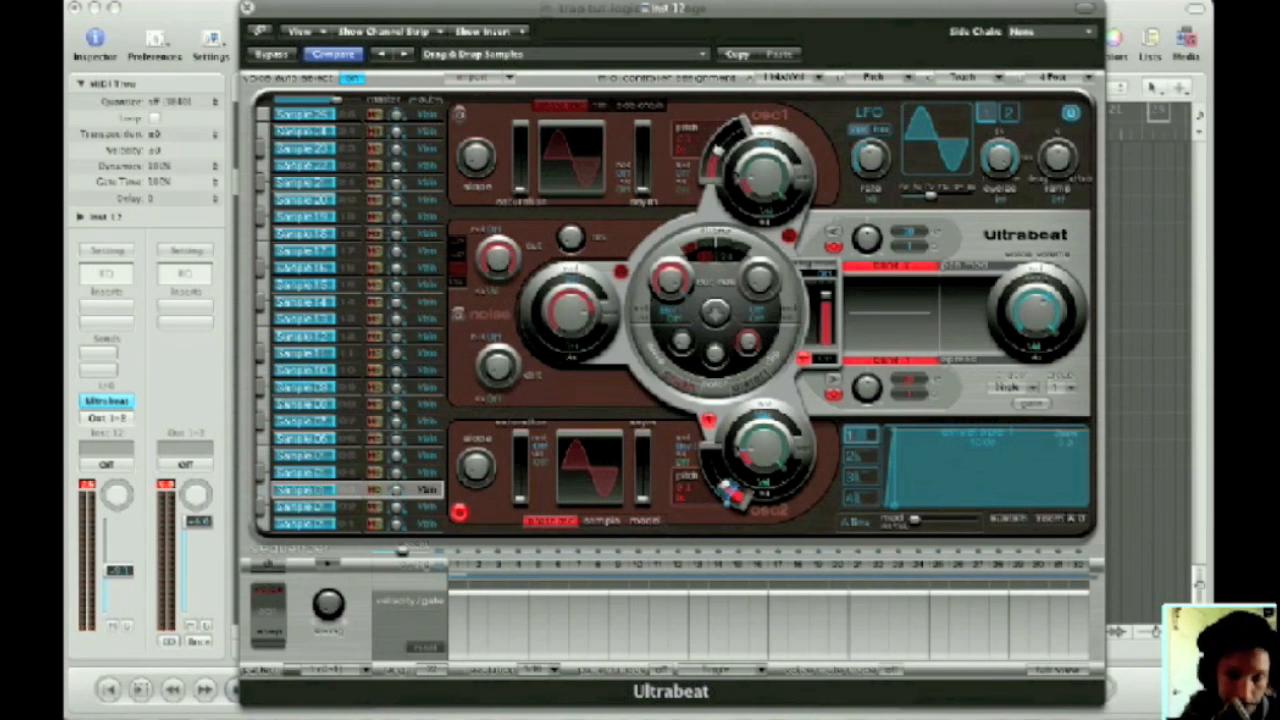
click(716, 476)
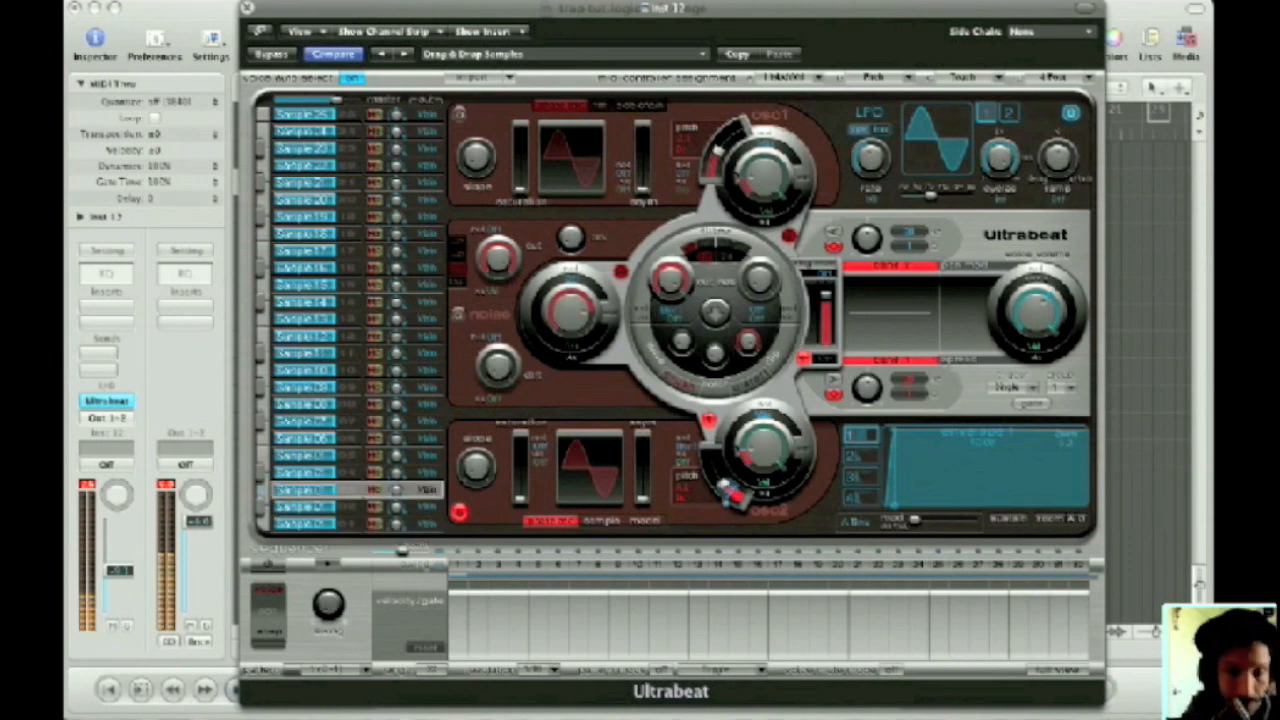
mouse_move(727, 491)
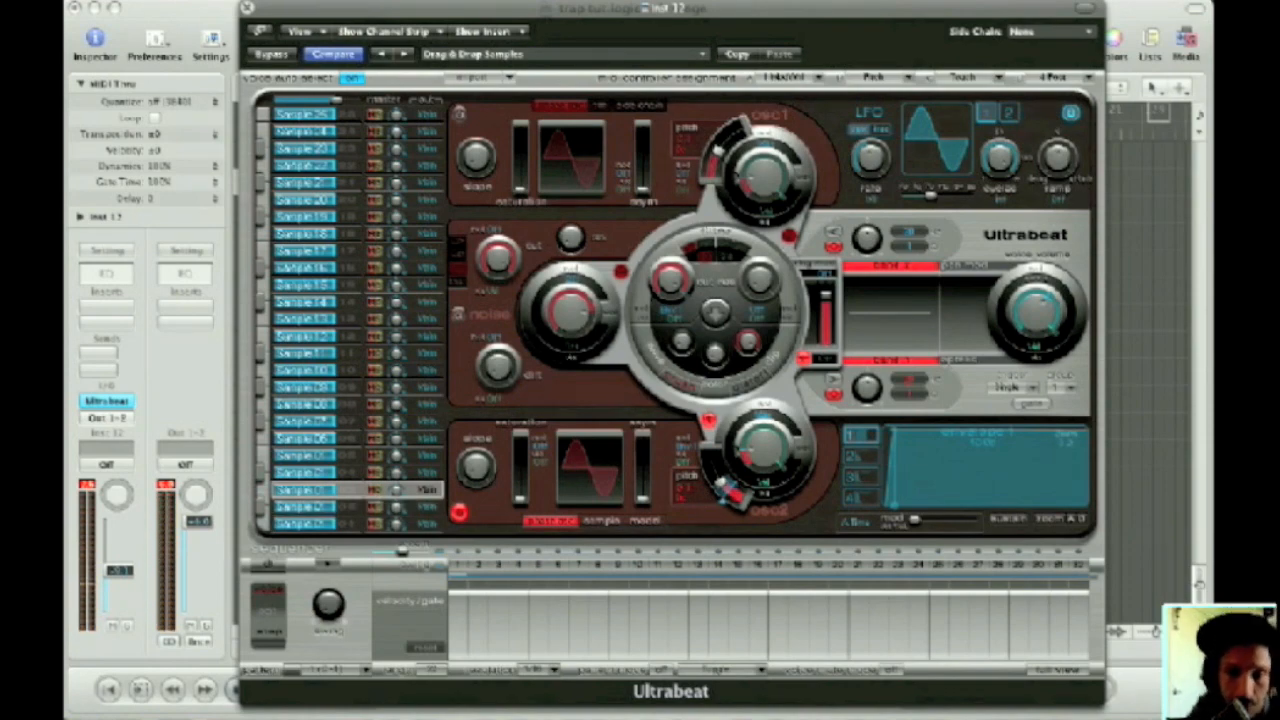
Move the Ultrabeat window aside, select the first instrument track and set the project tempo to 140 BPM.
drag(277, 8, 787, 8)
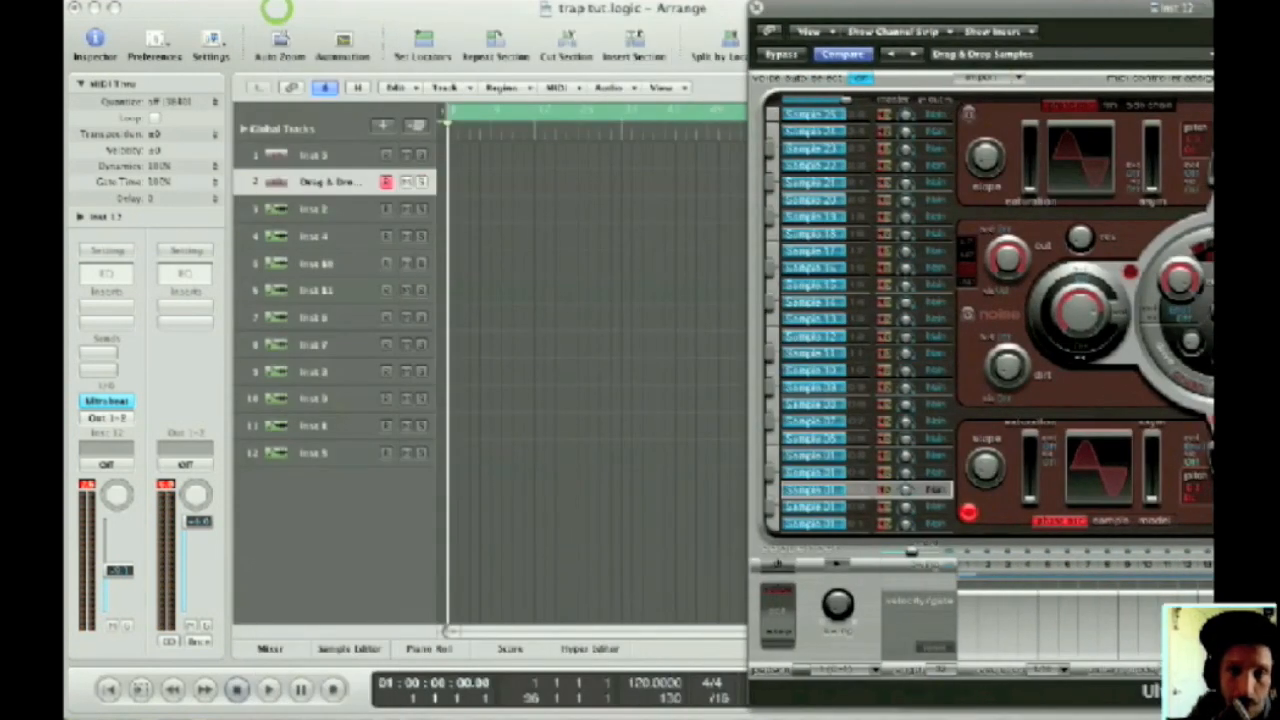
click(300, 155)
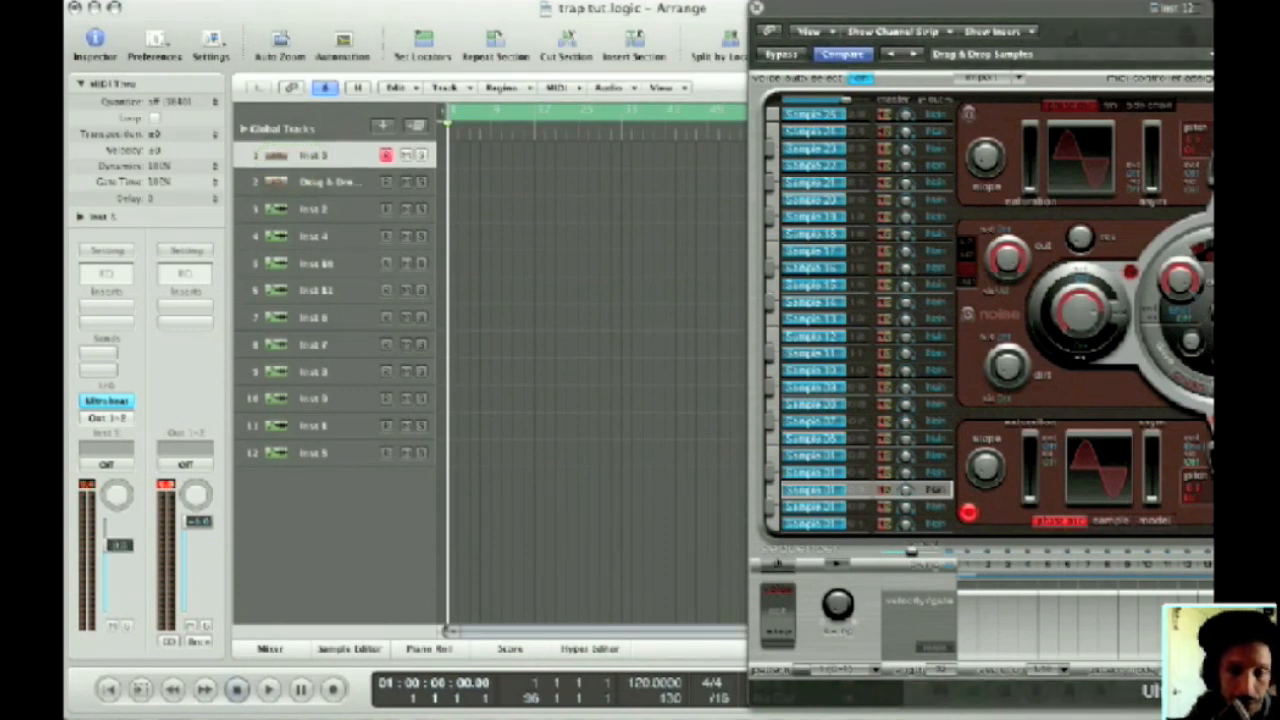
double_click(643, 686)
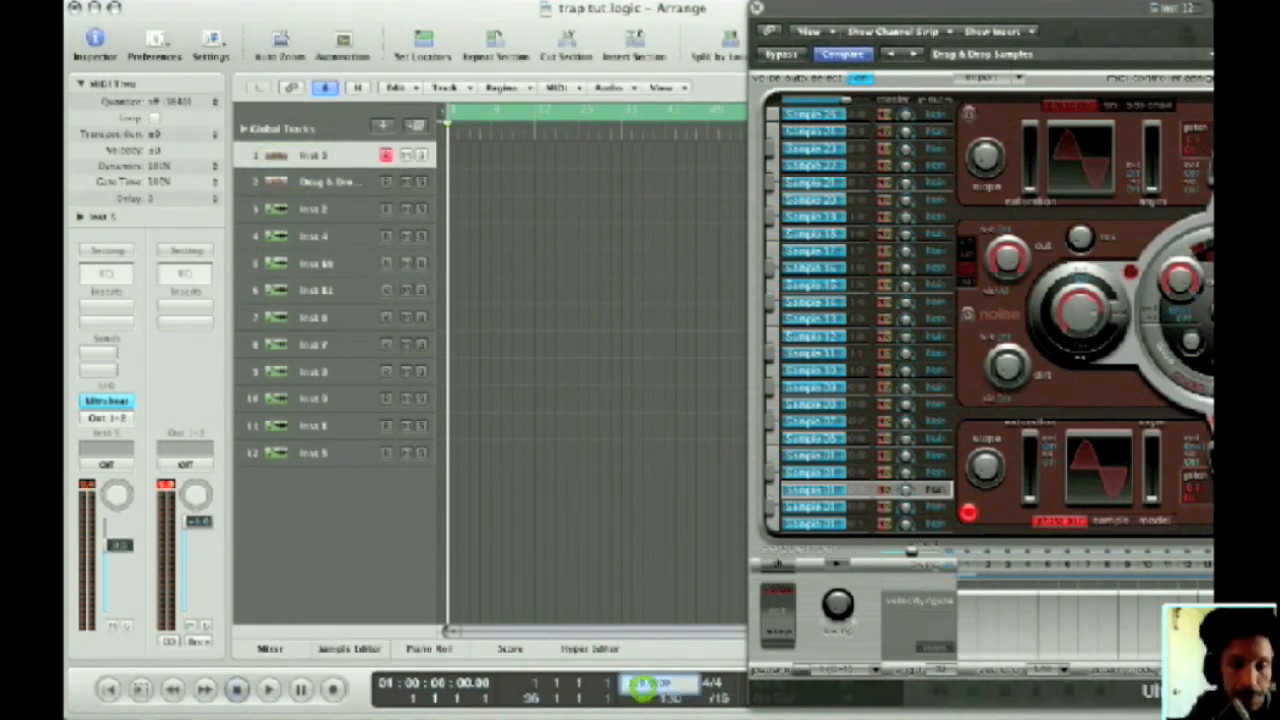
text(140)
key(Return)
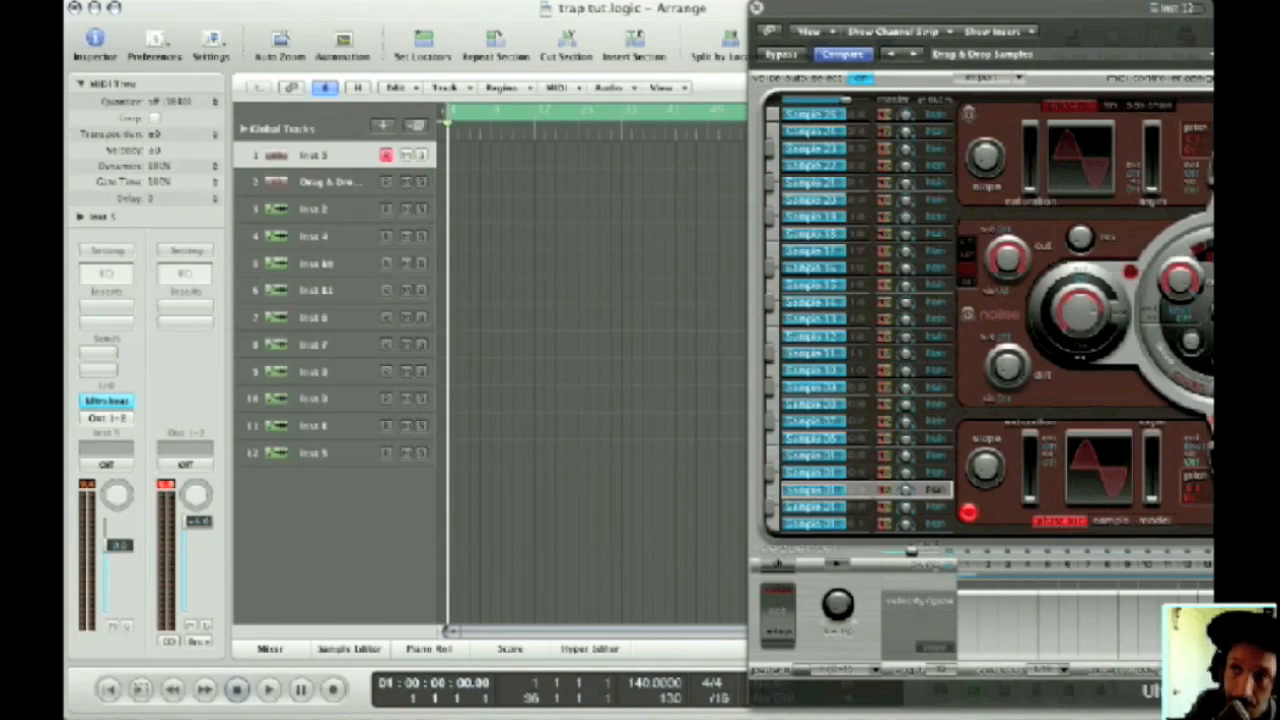
Rename the first instrument track as hats and inspect its default Ultrabeat kit, closing the instrument window when done.
double_click(107, 401)
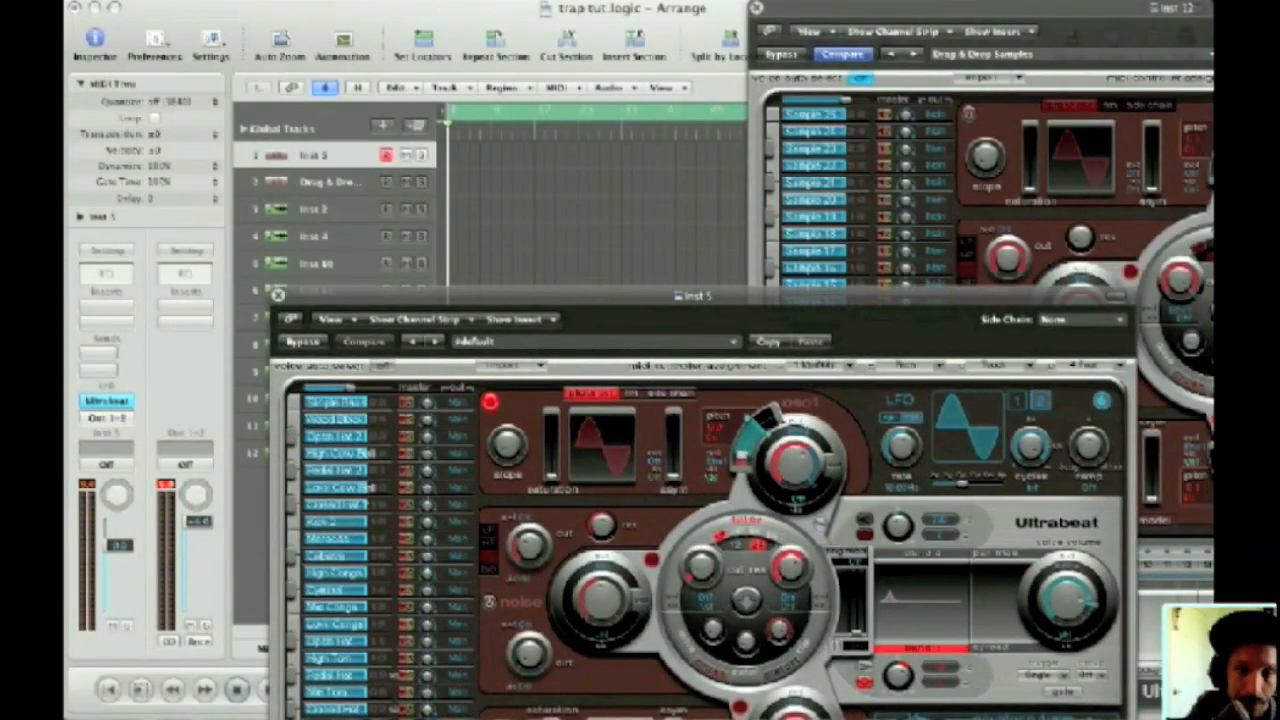
double_click(312, 155)
text(hats)
key(Return)
drag(401, 295, 346, 8)
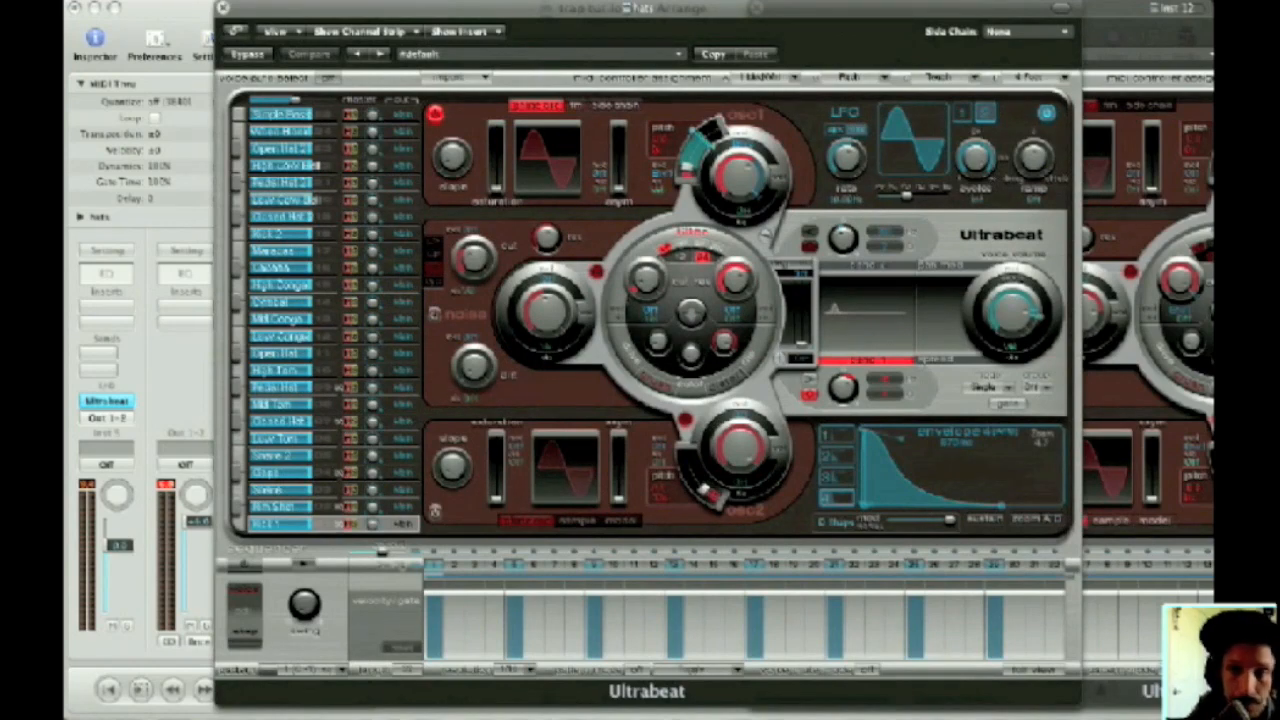
click(222, 8)
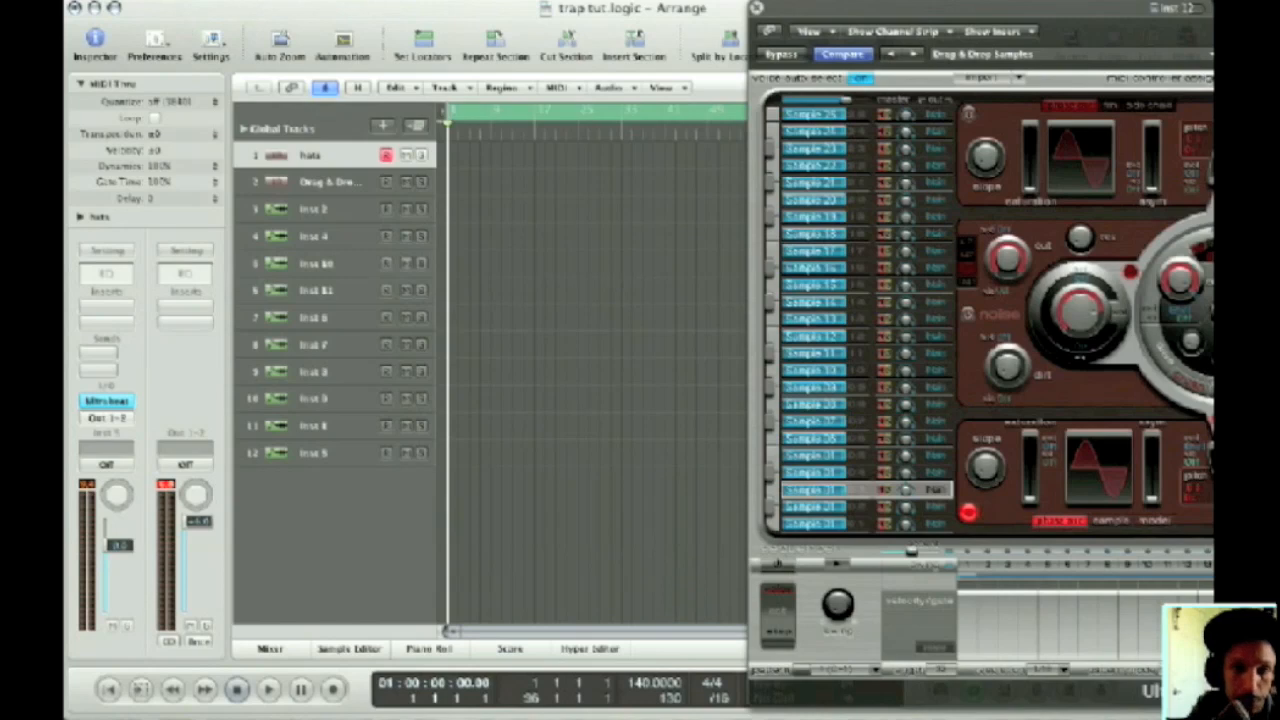
Duplicate the Drag & Drop Samples track with its settings and open Ultrabeat on the new track.
click(330, 181)
key(super+d)
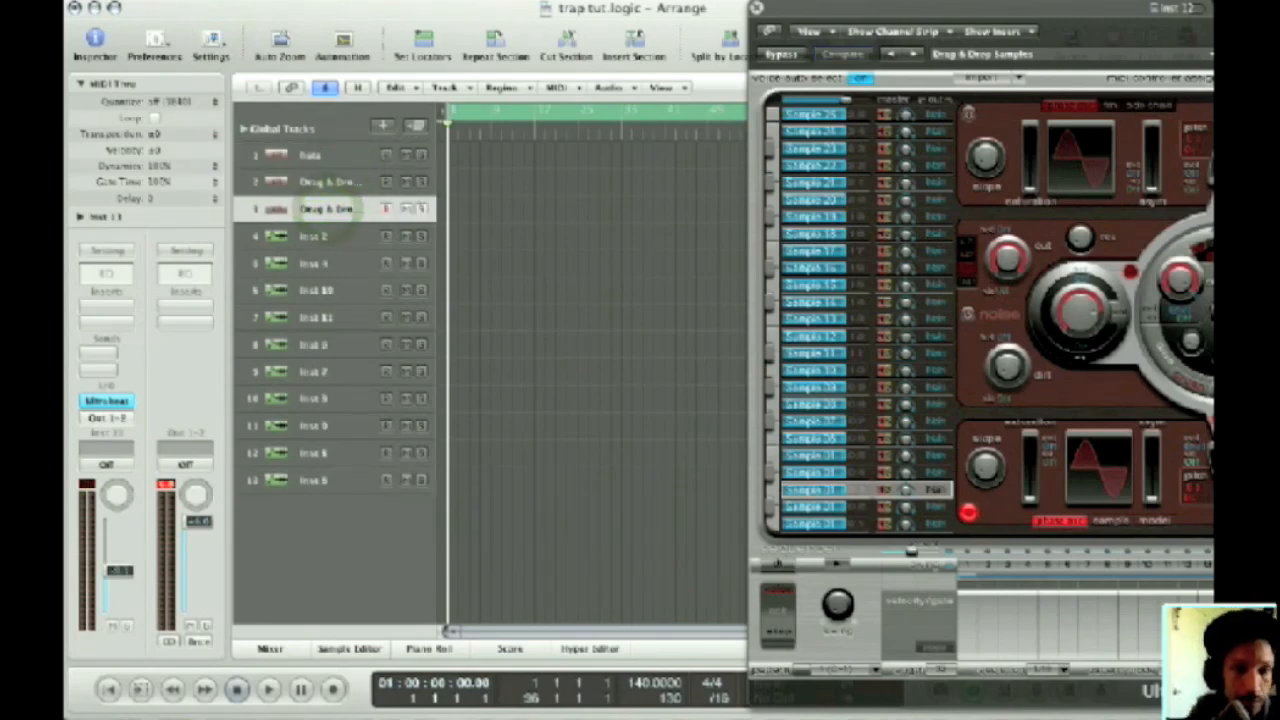
click(117, 399)
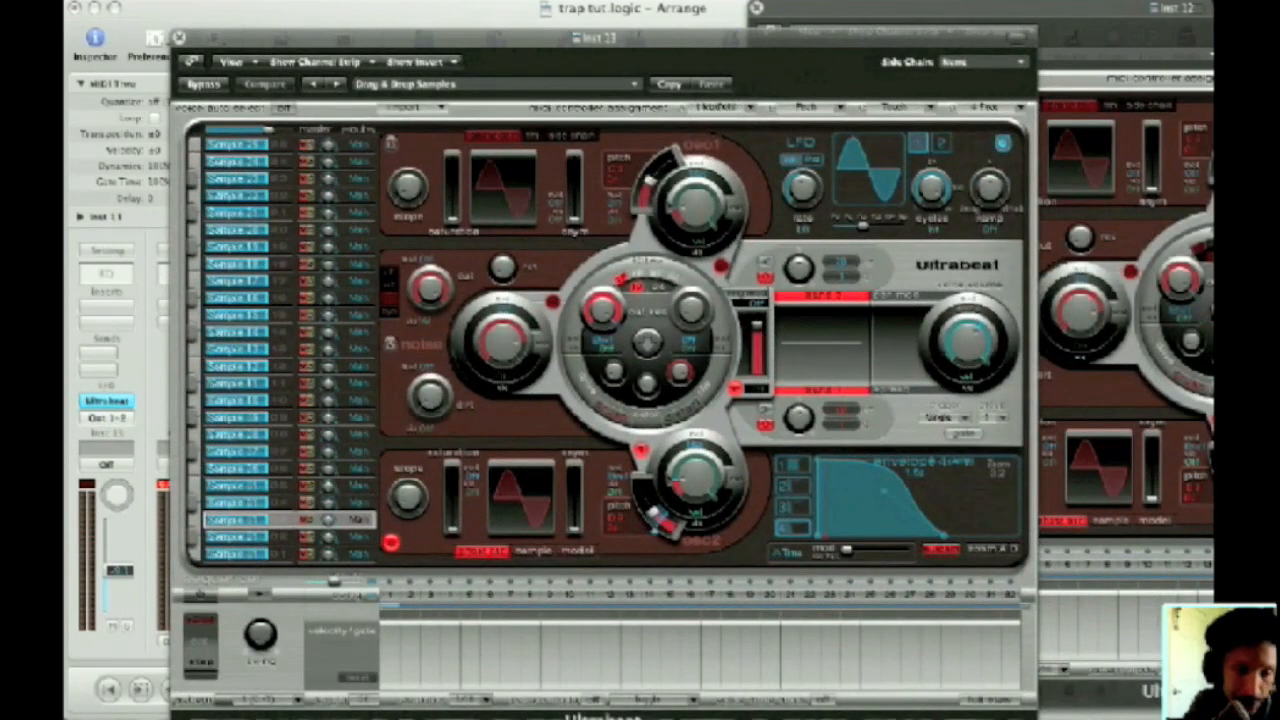
Load hat closed.wav from the Desktop sample pack's HATS folder into oscillator 2 of a voice above the bass voices.
click(272, 451)
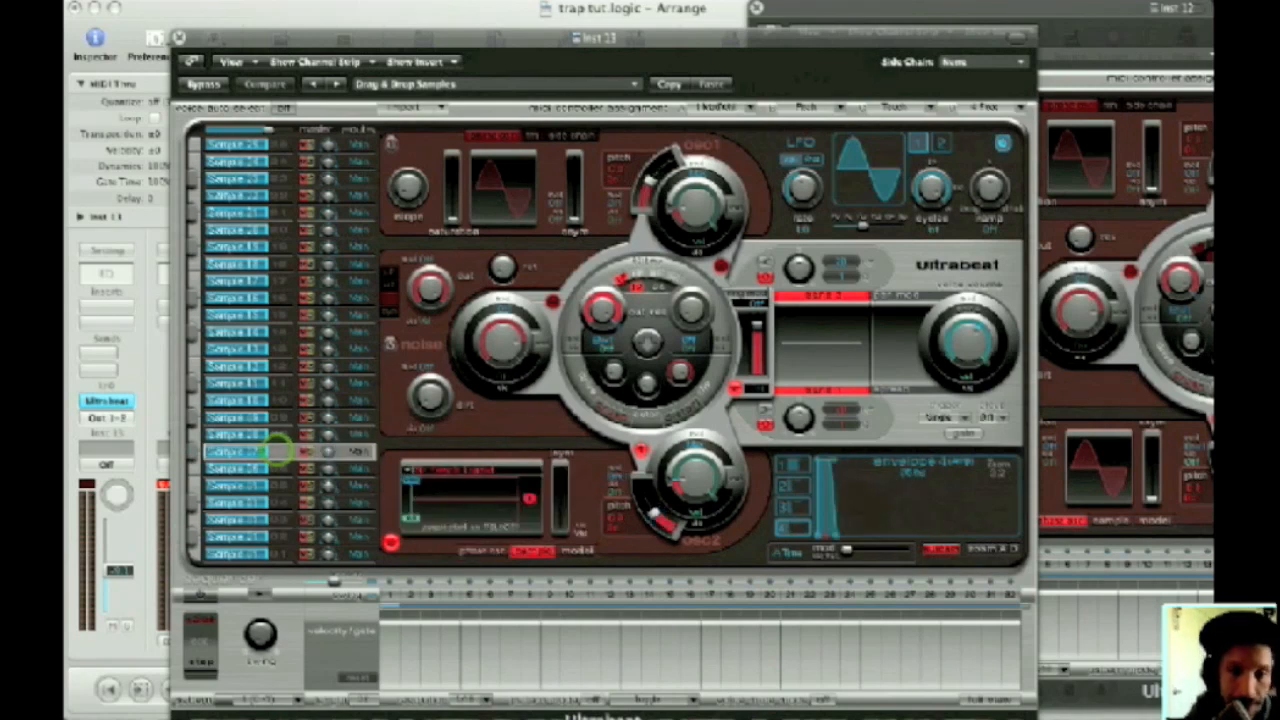
click(530, 549)
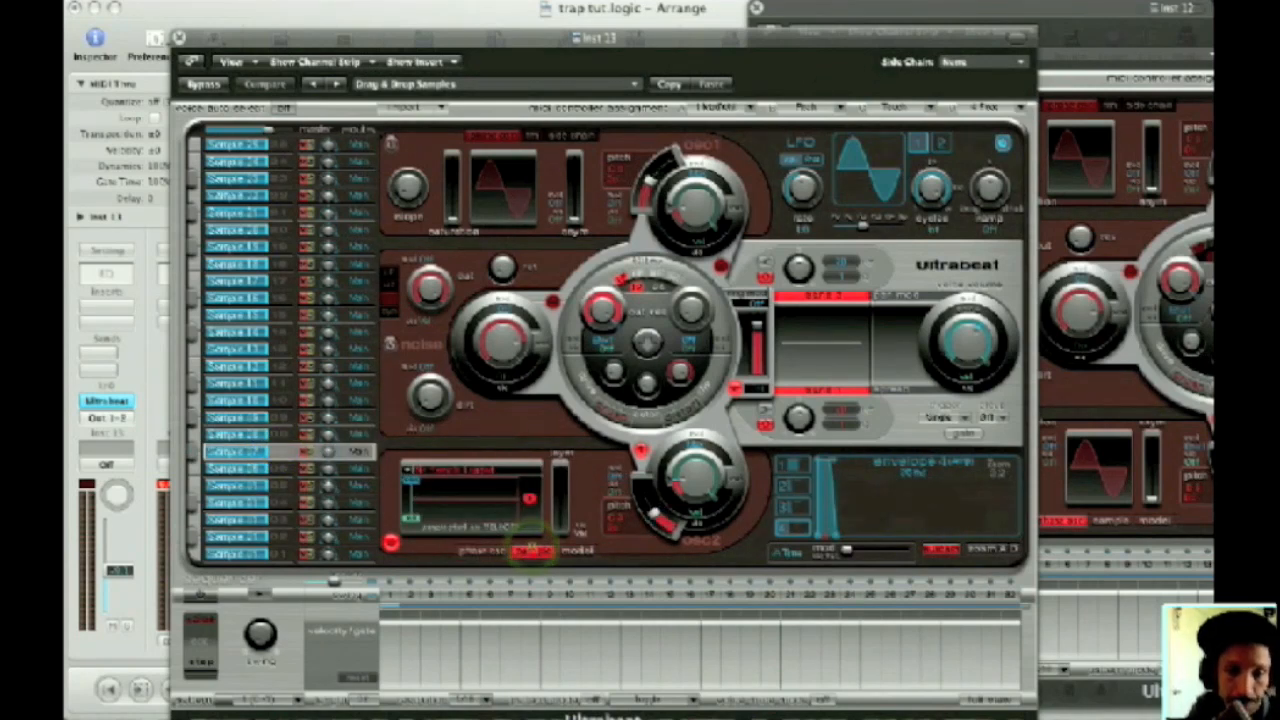
click(530, 549)
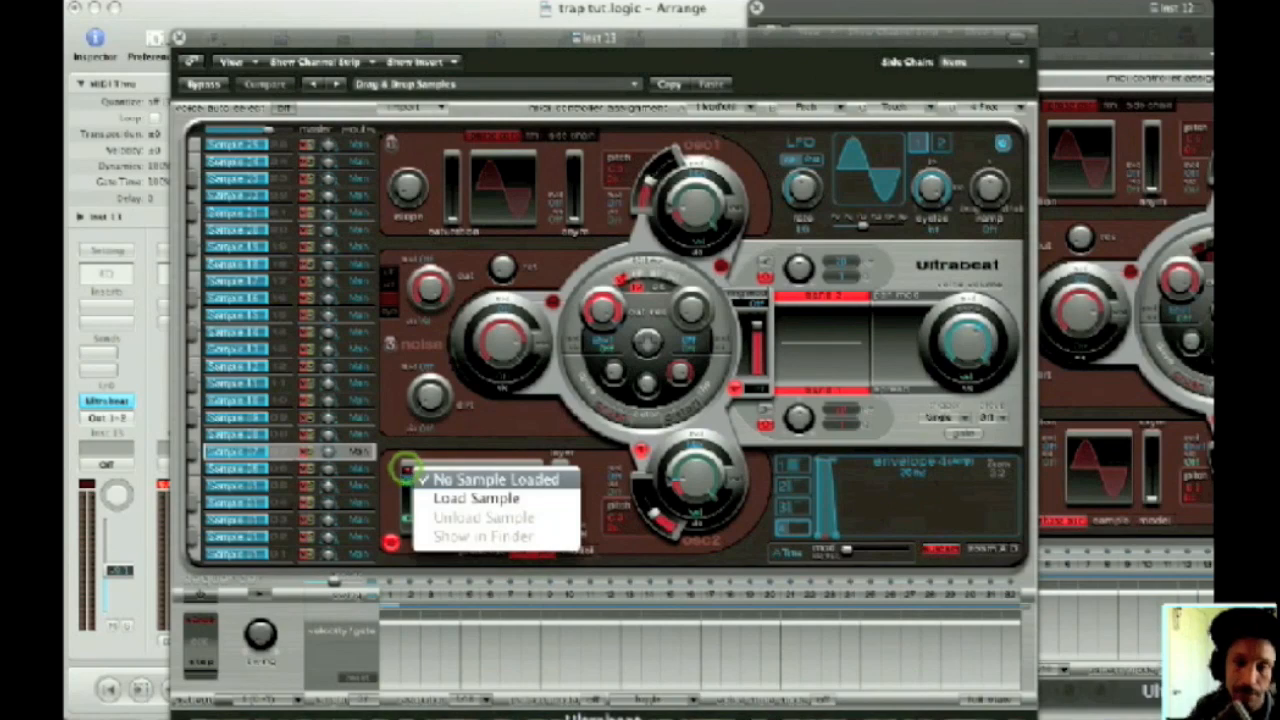
click(471, 498)
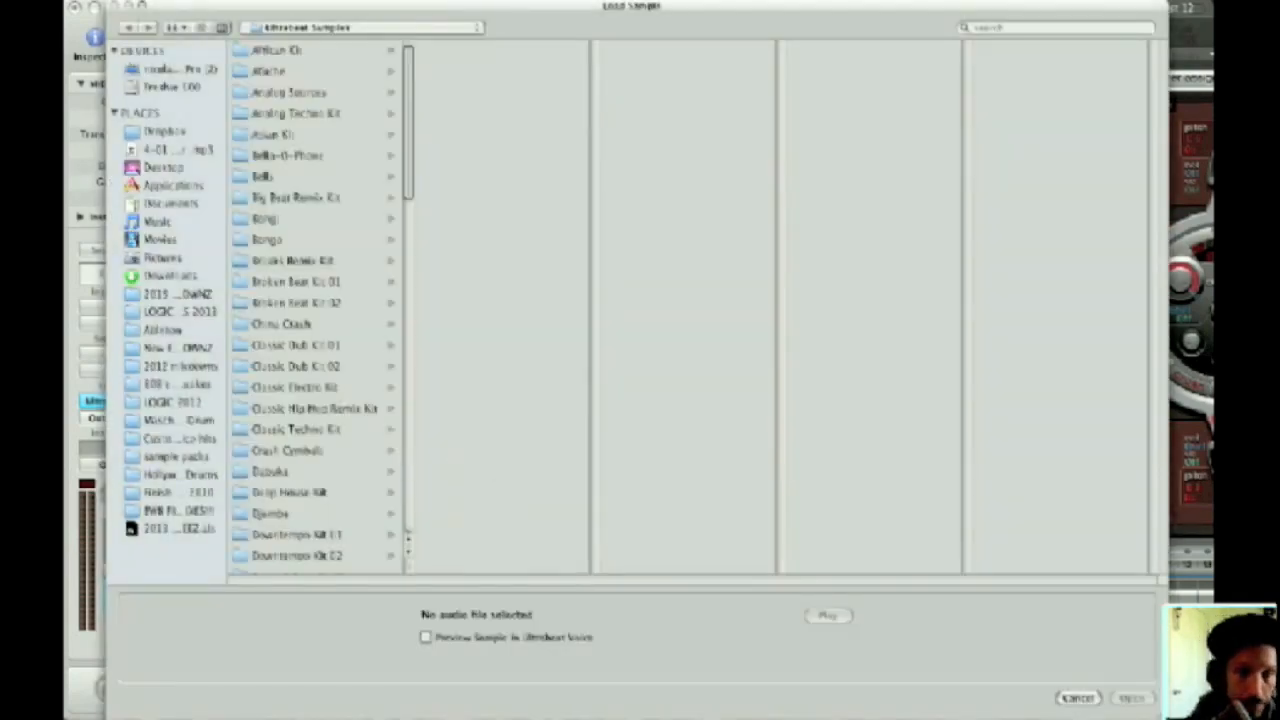
click(163, 167)
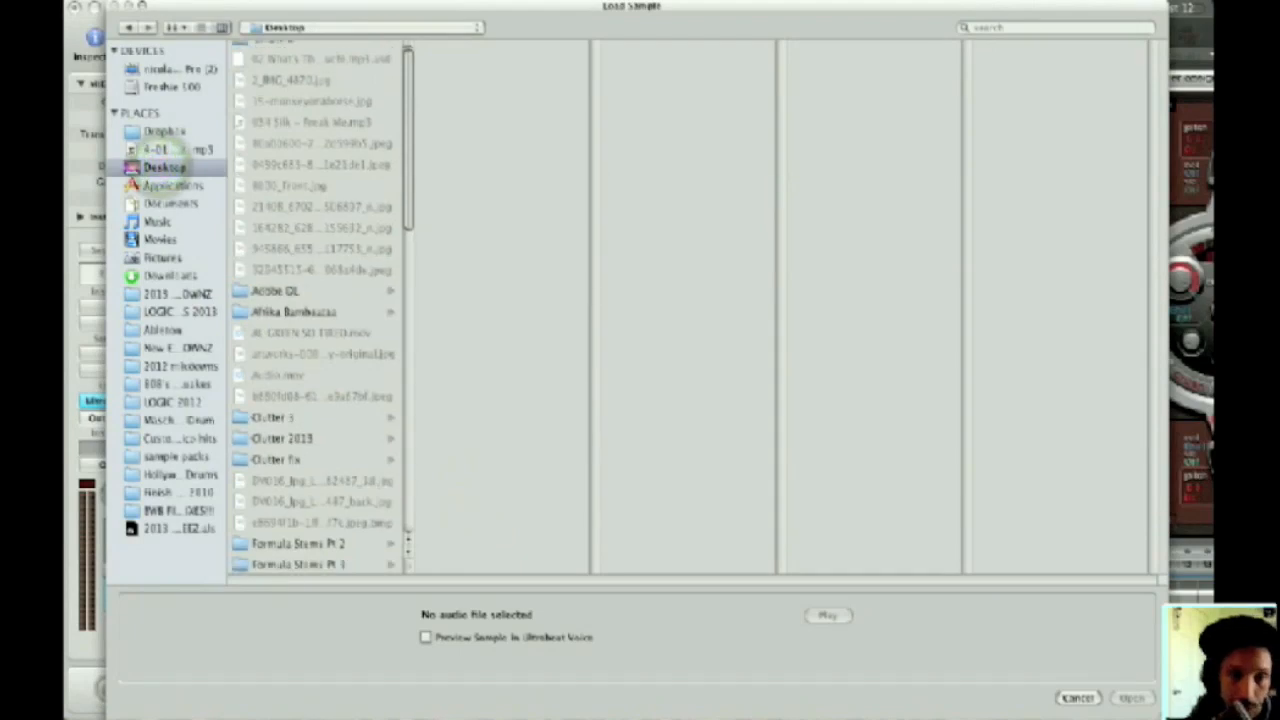
scroll(315, 300, down, 15)
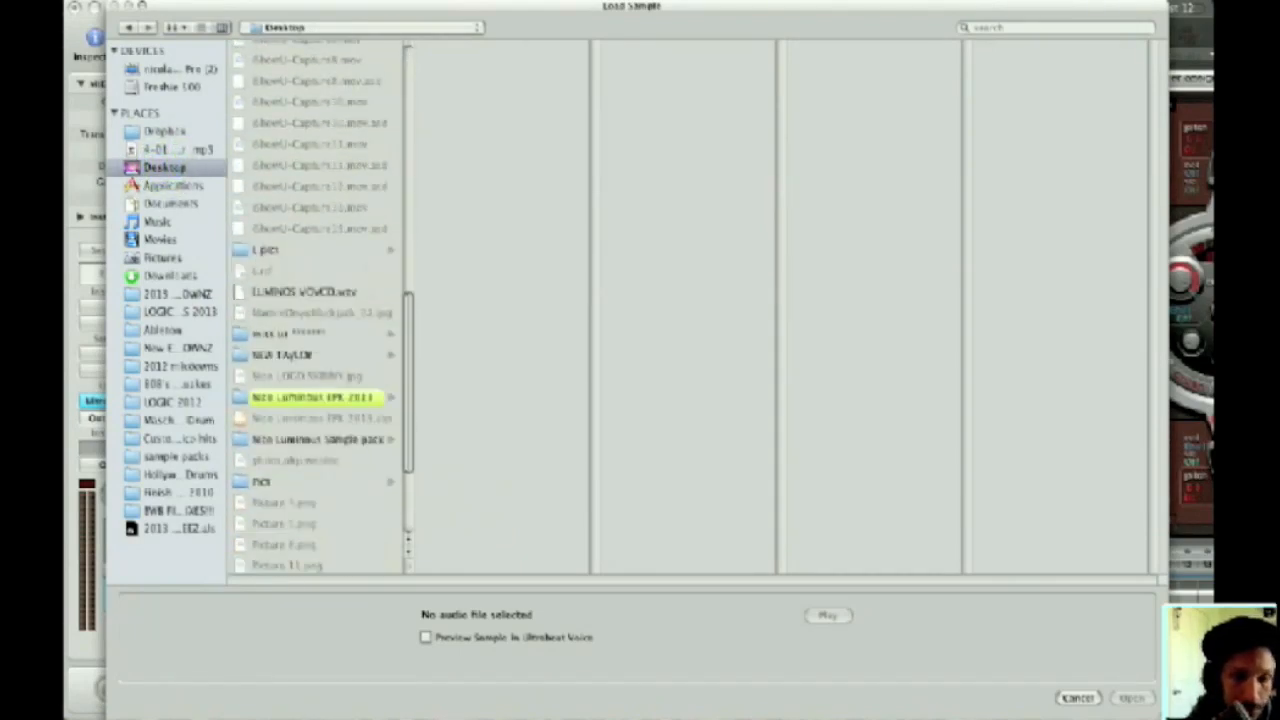
click(340, 440)
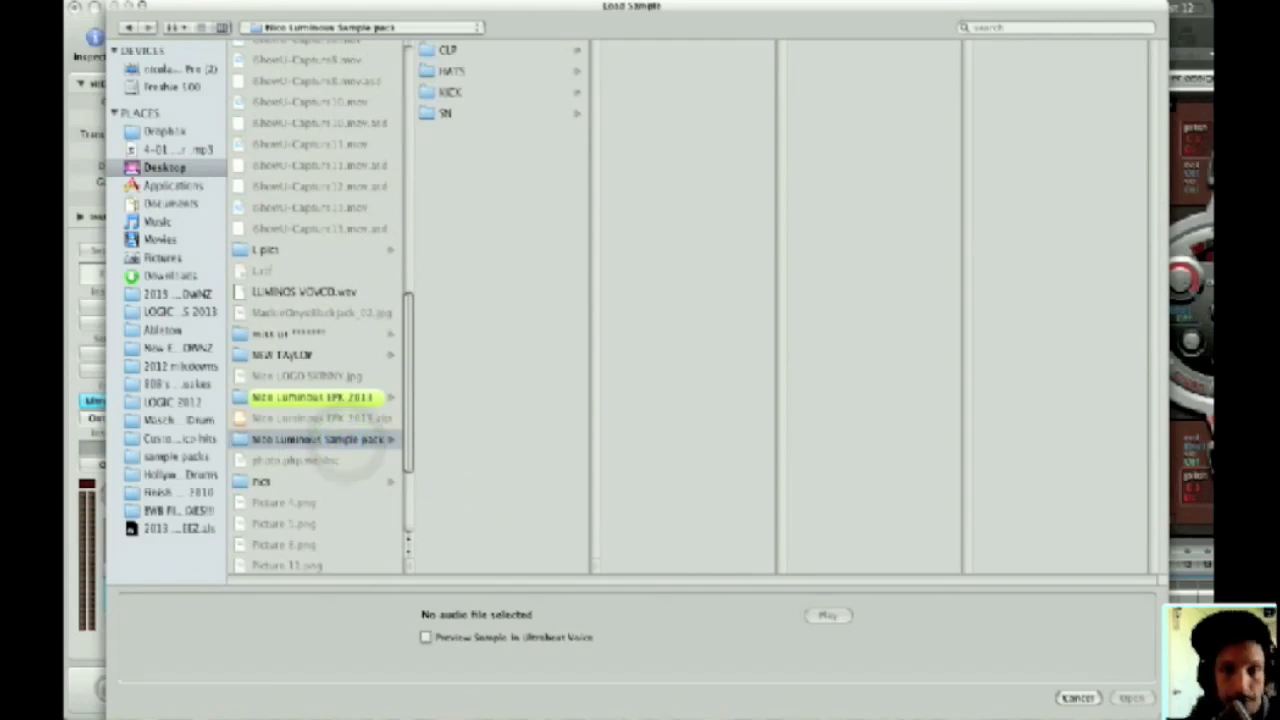
click(452, 71)
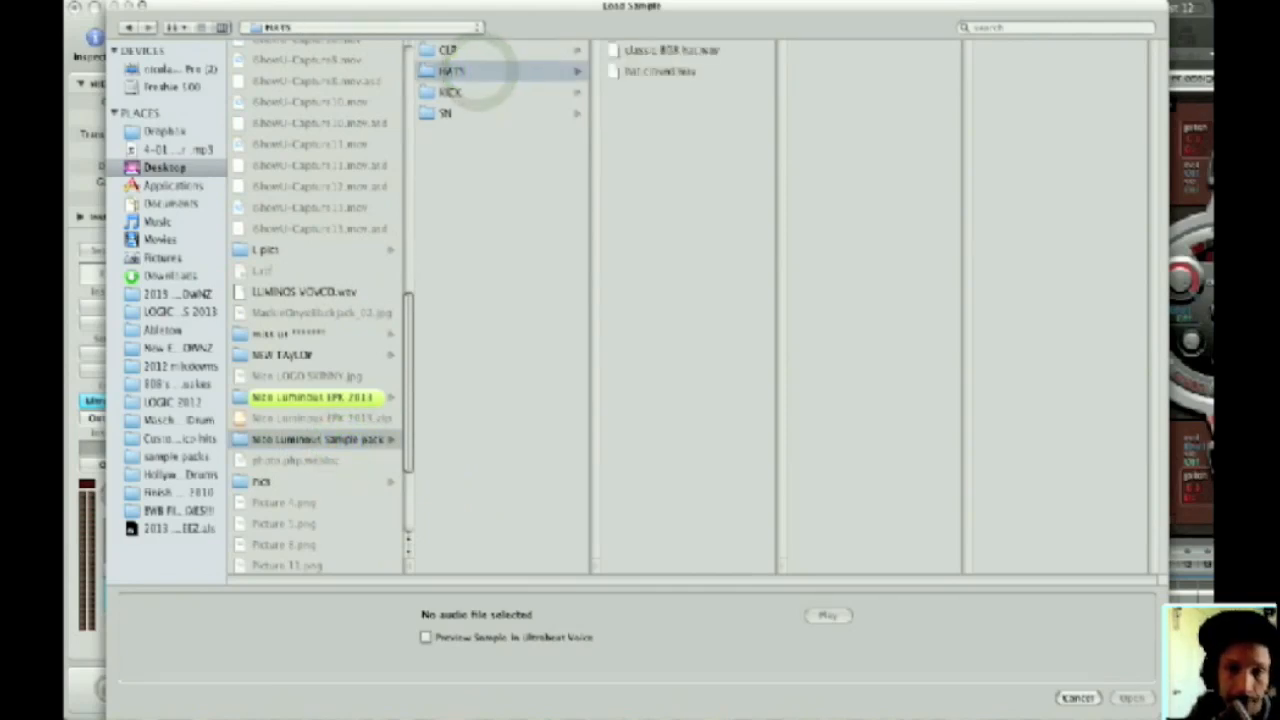
click(630, 72)
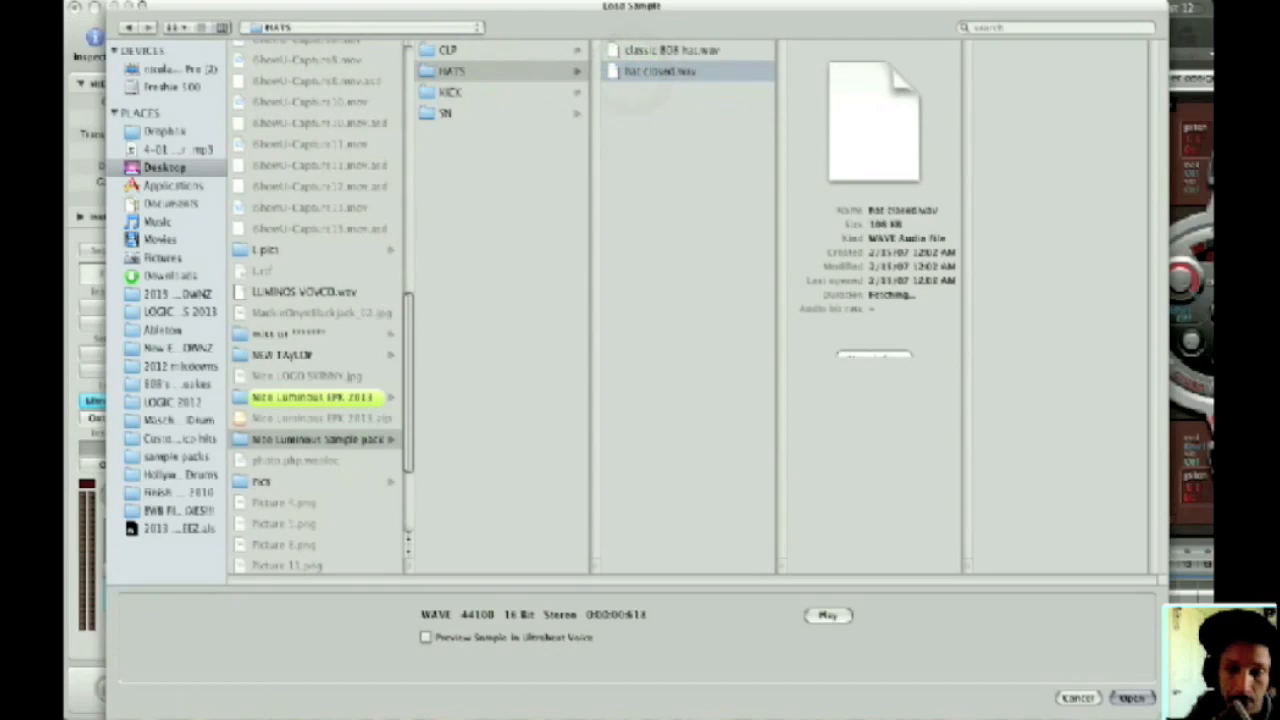
click(1131, 697)
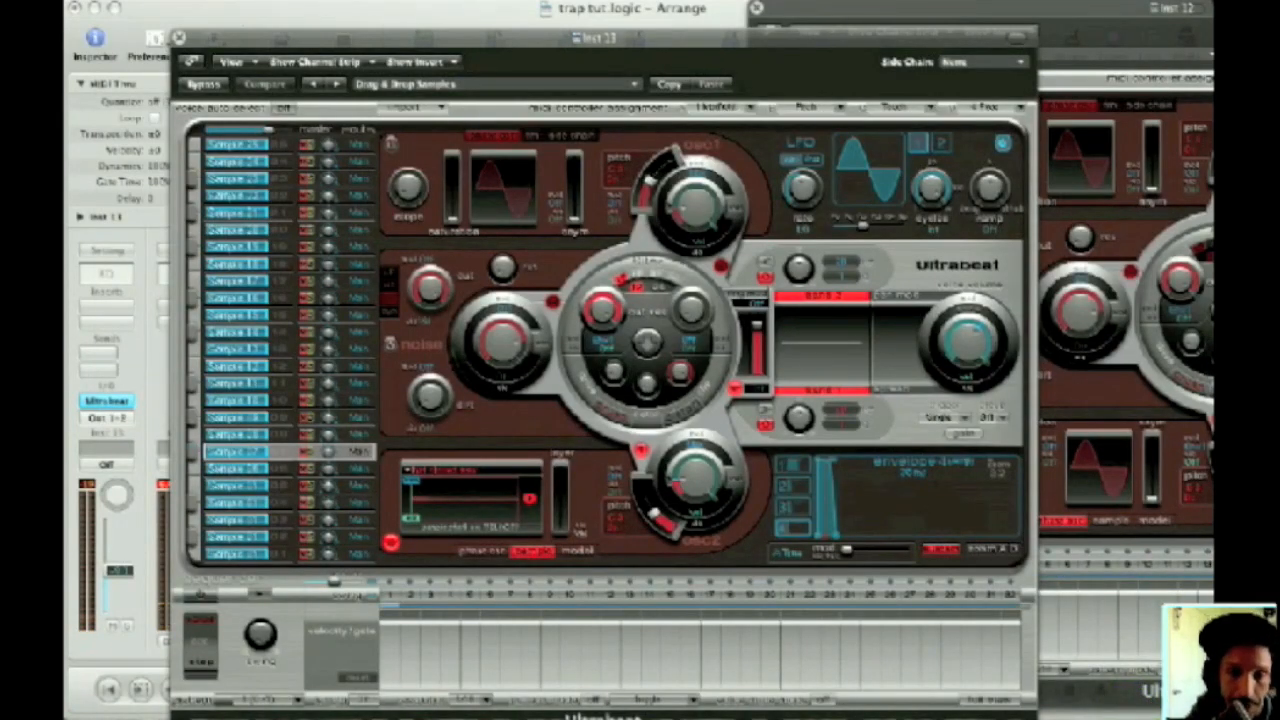
Copy the closed hat voice onto a nearby higher voice and turn on voice auto select.
mouse_move(283, 452)
mouse_down()
mouse_move(283, 418)
mouse_move(279, 449)
mouse_up()
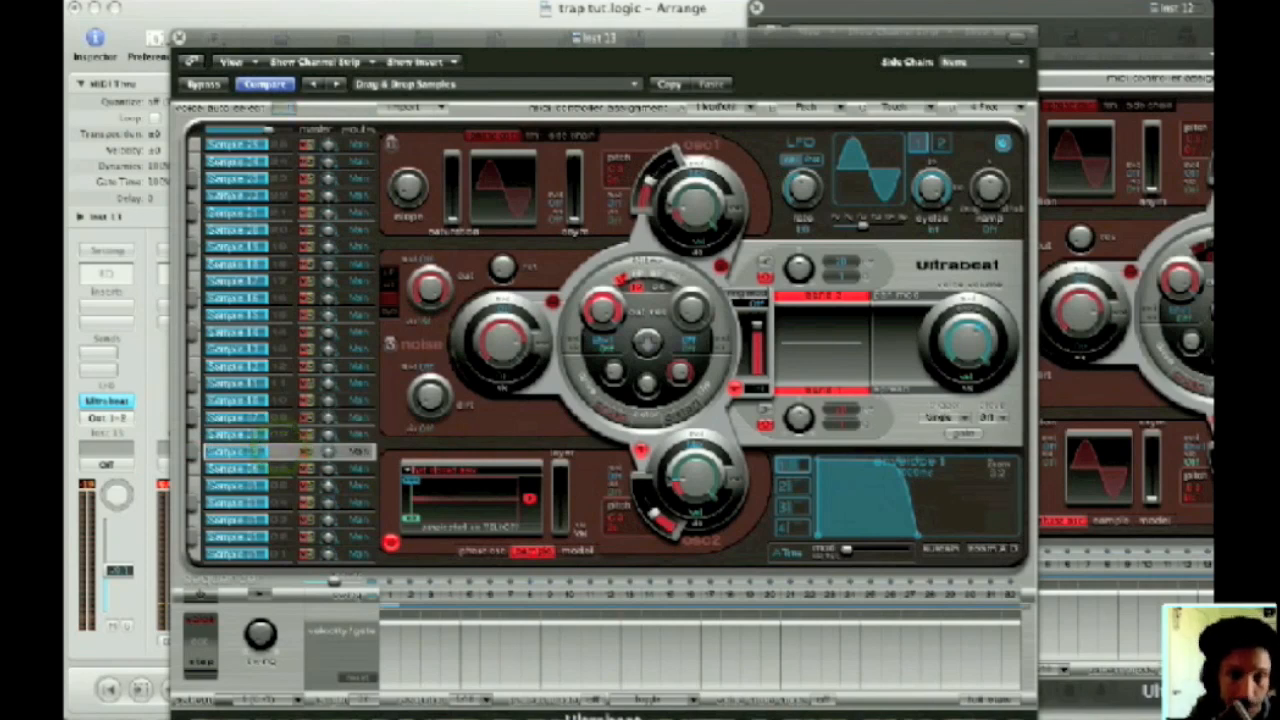
click(281, 107)
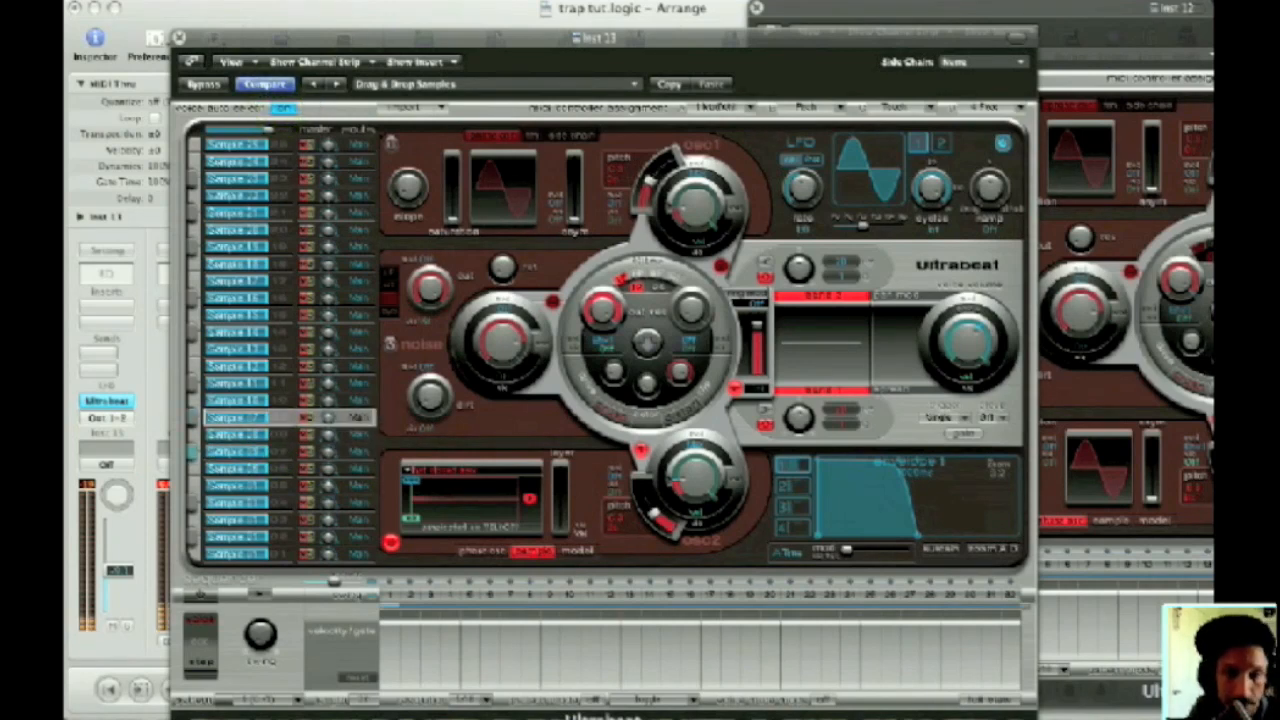
Replace the lower hat voice's sample in oscillator 2 with classic 808 hat.wav.
click(404, 466)
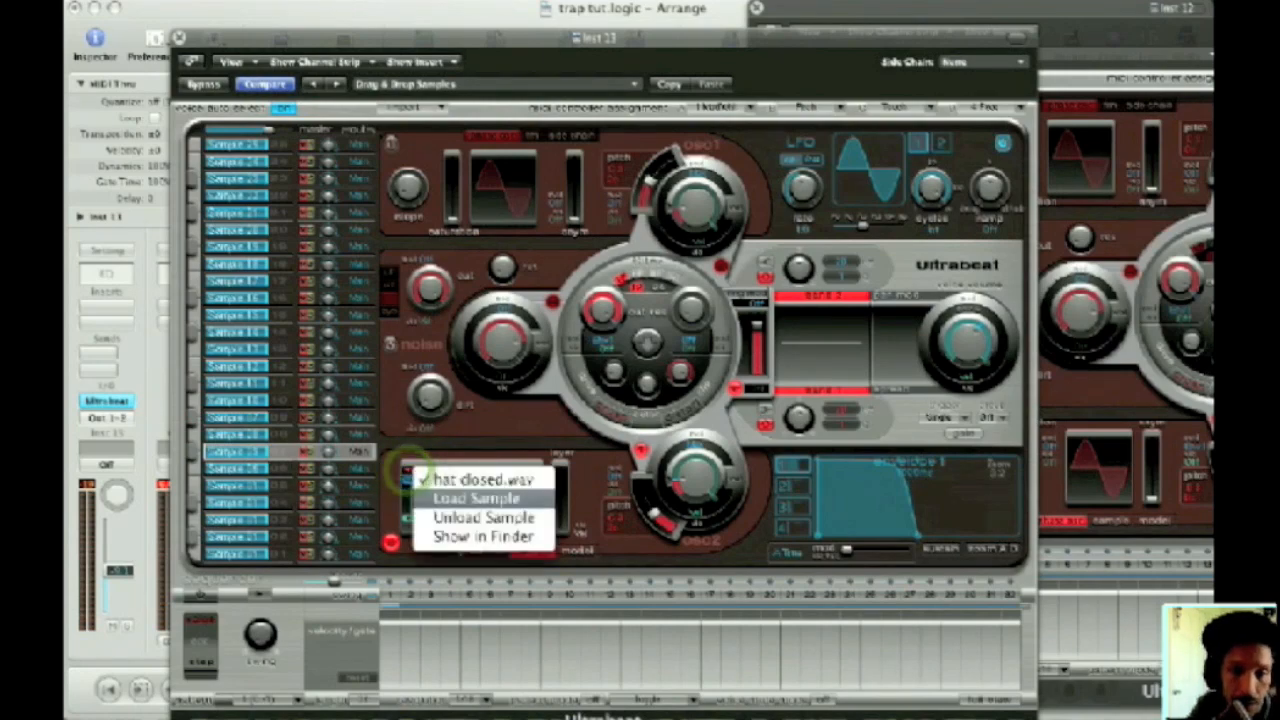
click(436, 495)
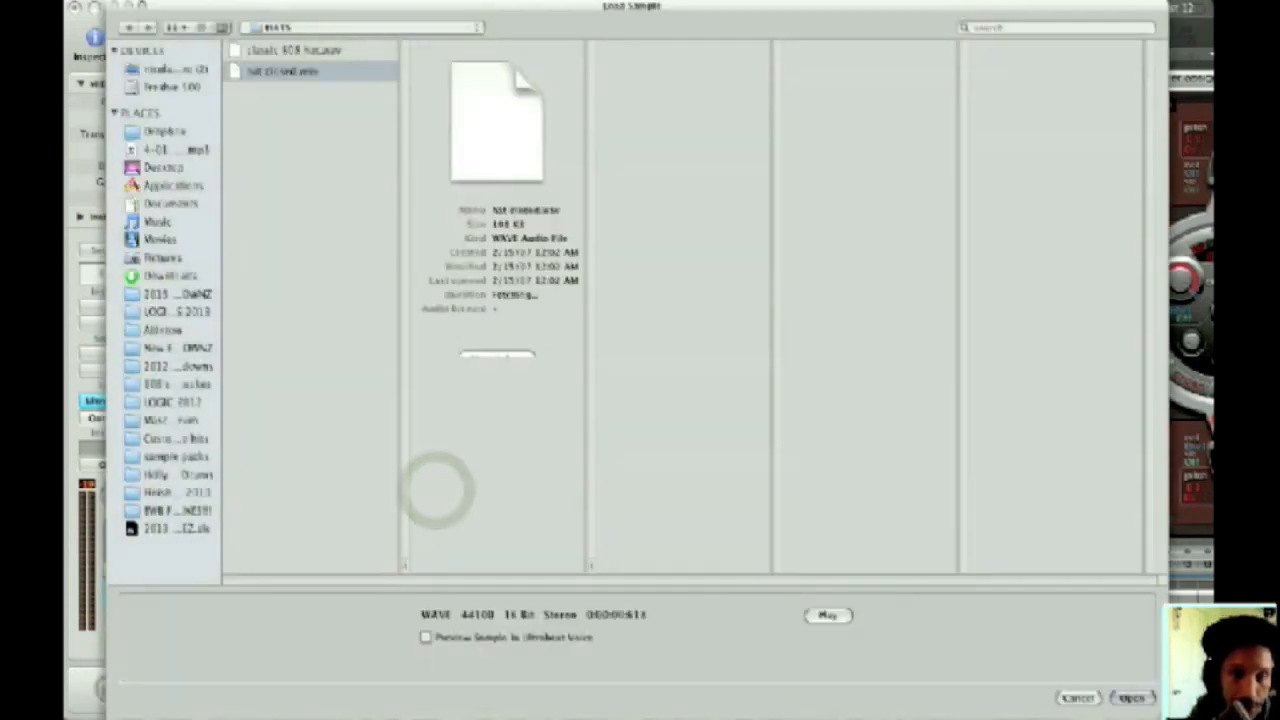
click(318, 50)
double_click(317, 50)
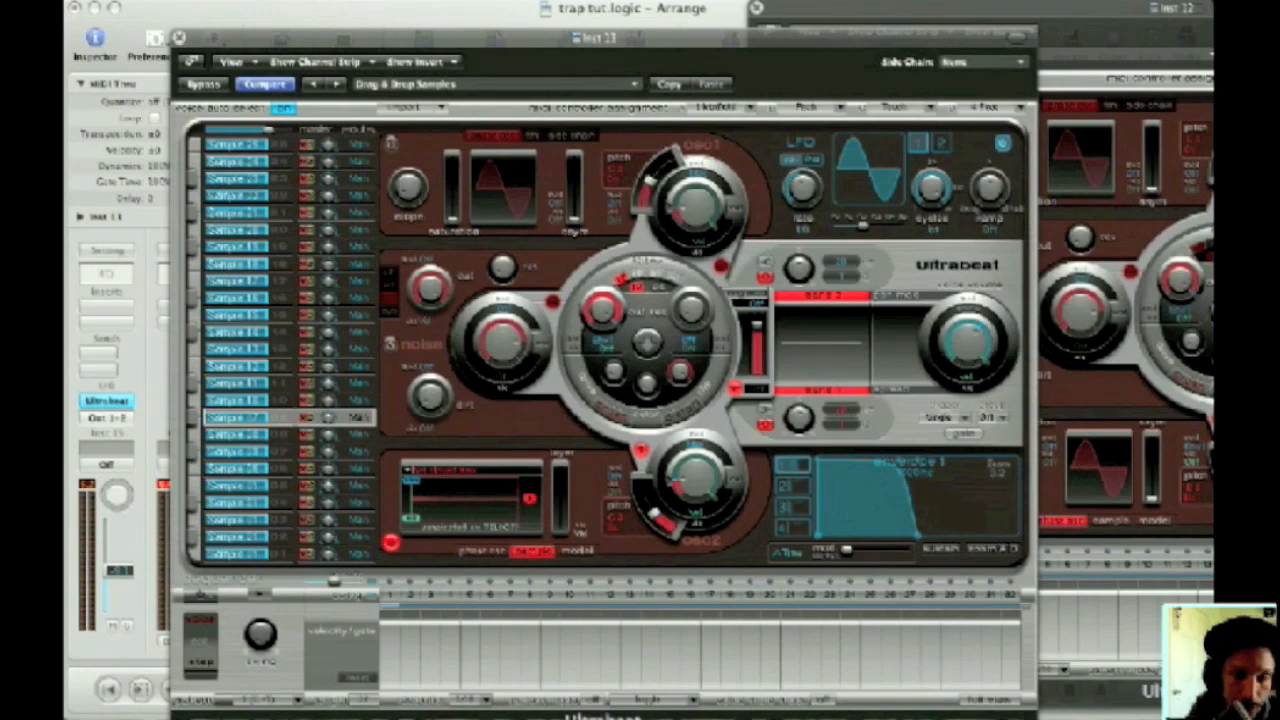
Turn on Ultrabeat's step sequencer, start playback and hide the open plug-in windows.
click(204, 596)
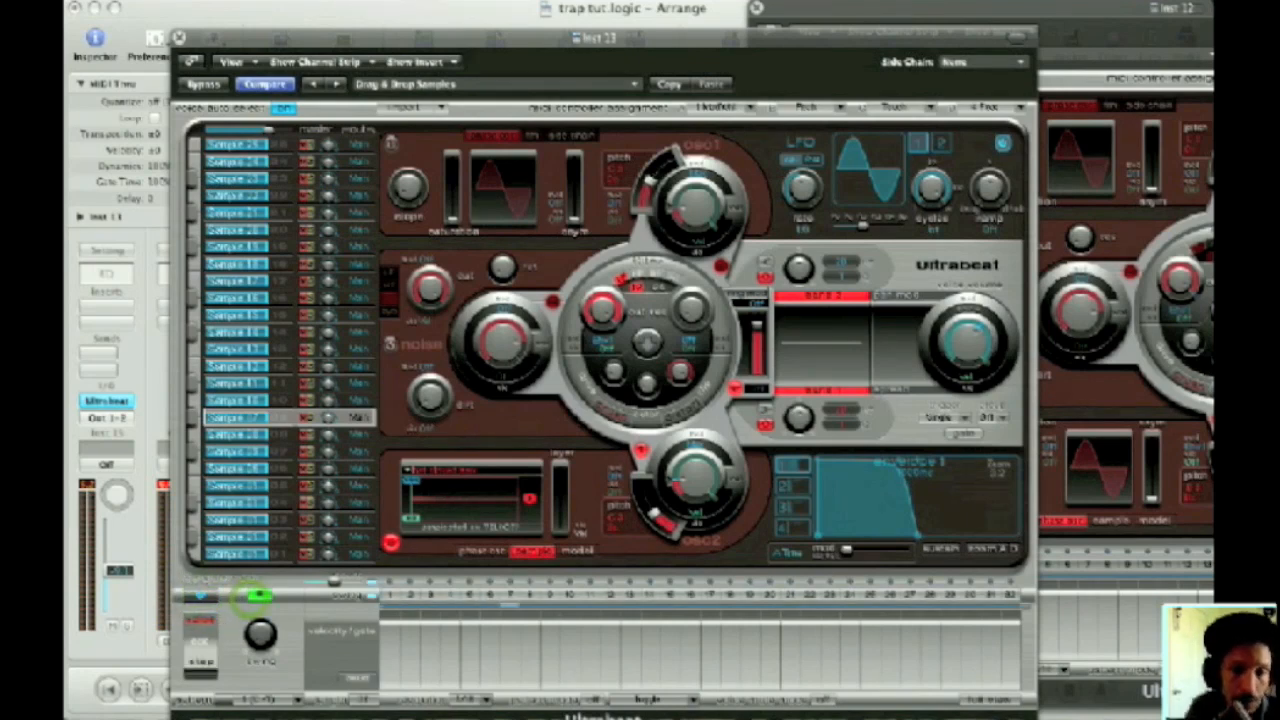
click(206, 597)
click(206, 597)
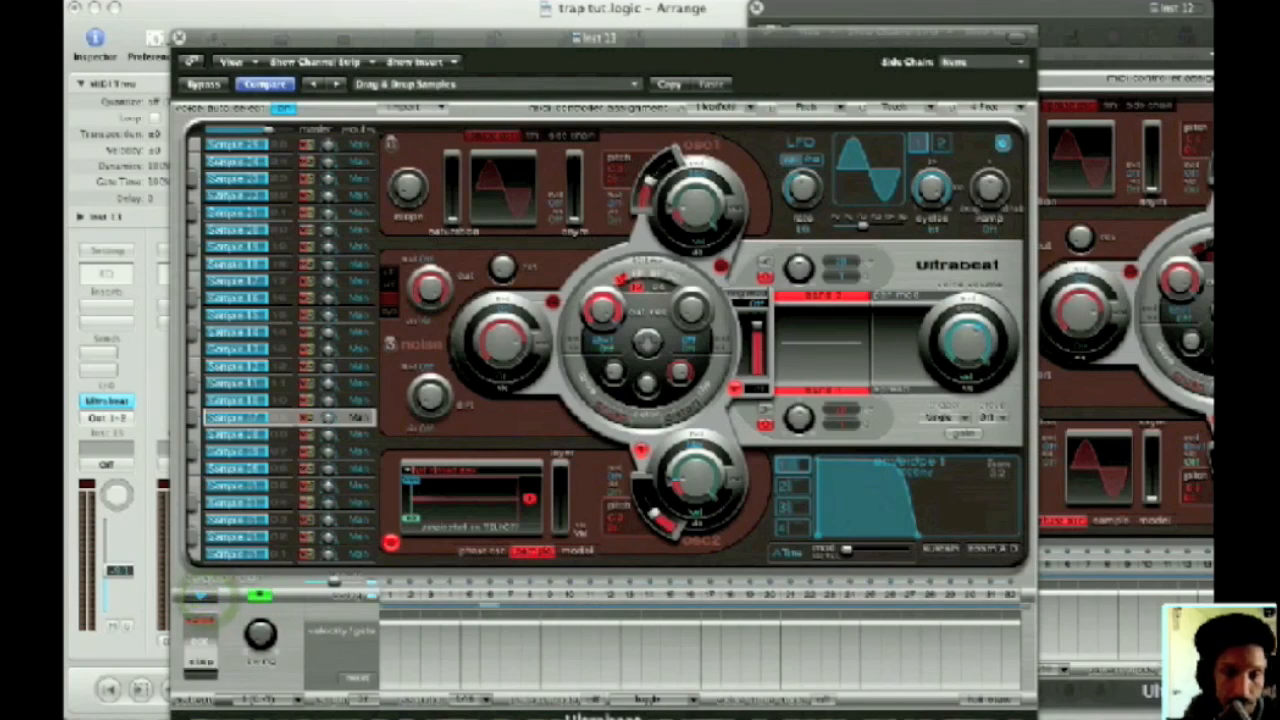
click(114, 622)
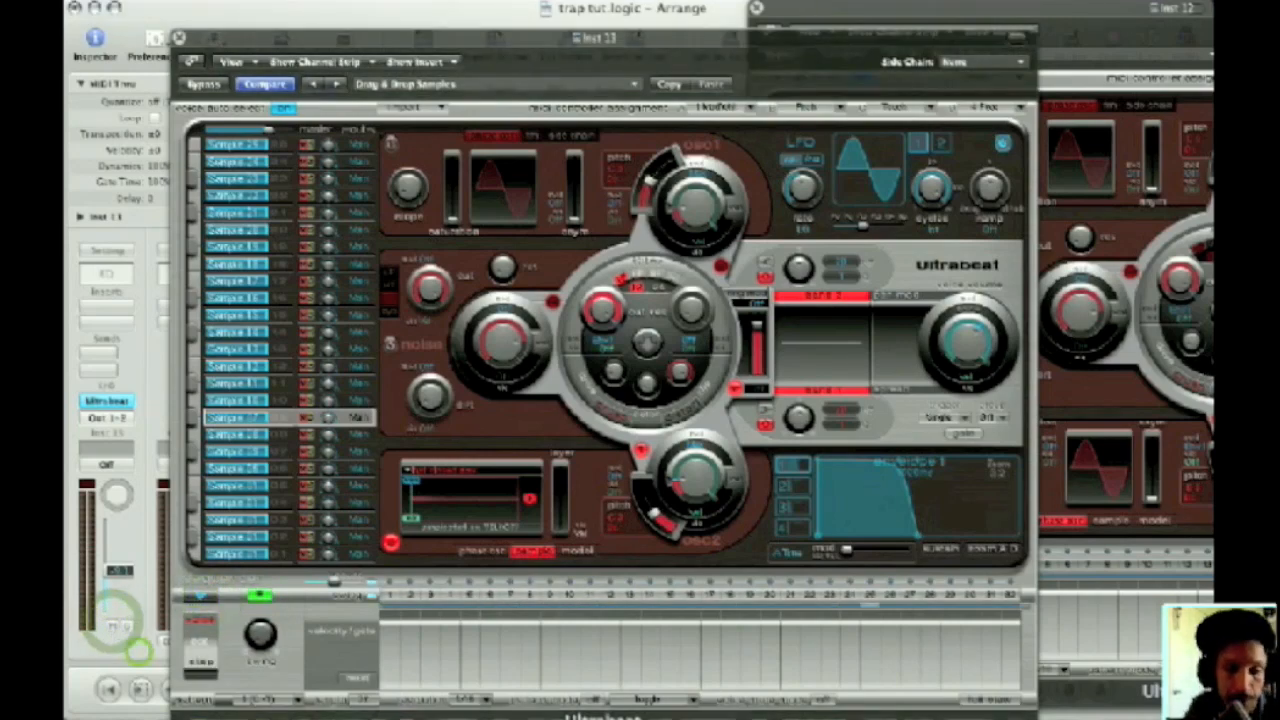
key(v)
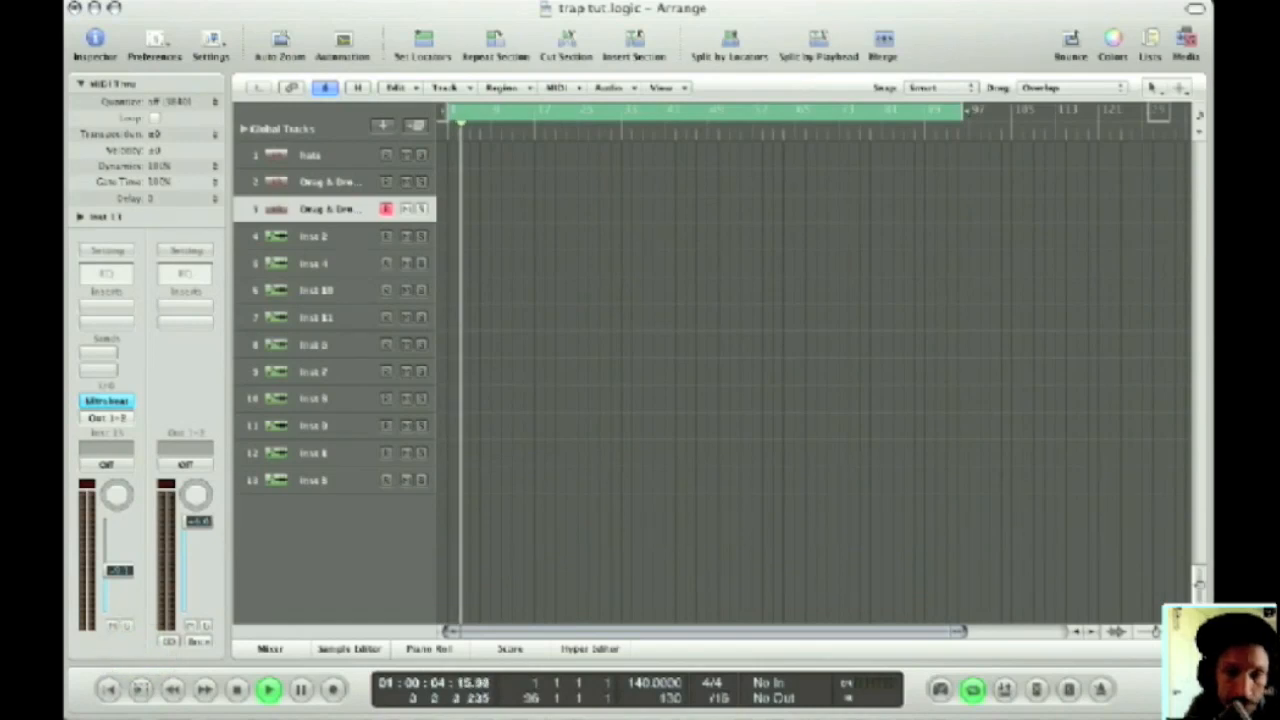
Shorten the cycle range to end at bar 5, and turn on sequencer step 1 for the closed hat voice.
drag(962, 112, 476, 112)
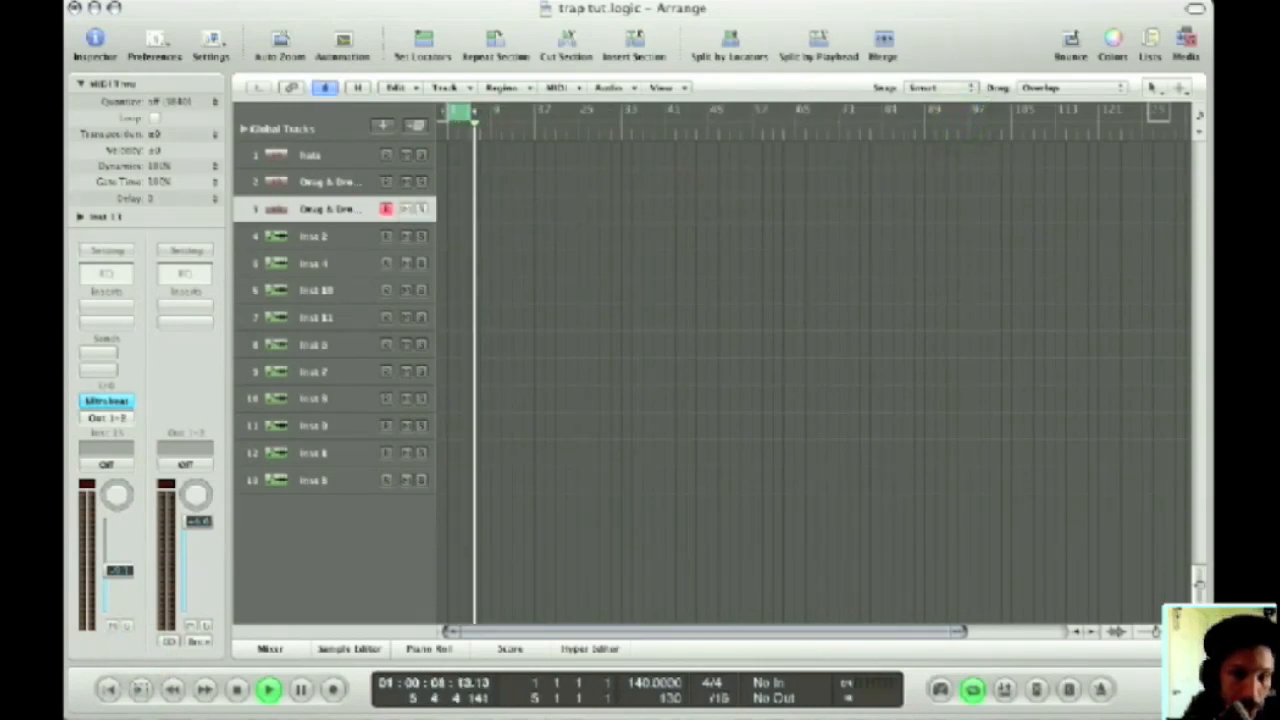
click(108, 399)
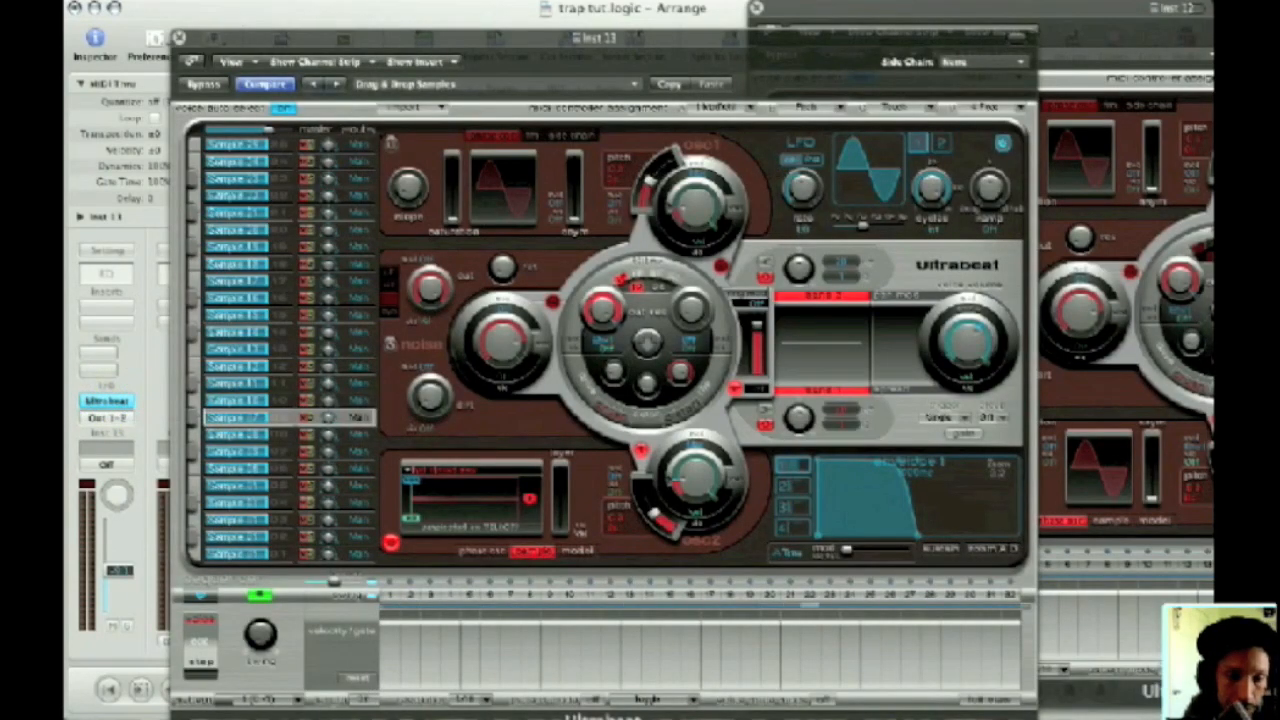
mouse_move(385, 594)
mouse_down()
mouse_move(838, 594)
mouse_move(398, 594)
mouse_up()
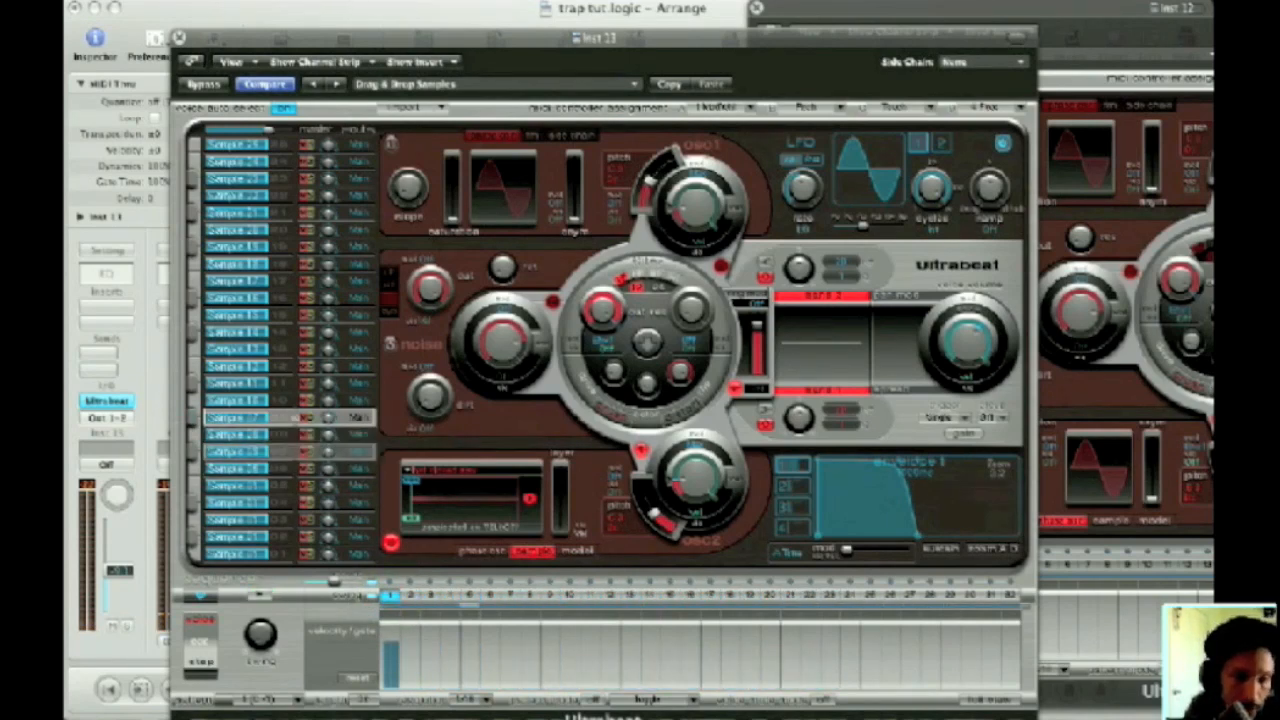
Turn on all 32 sequencer steps for the classic 808 hat voice, start playback and close its Ultrabeat window.
click(277, 457)
drag(388, 595, 1015, 595)
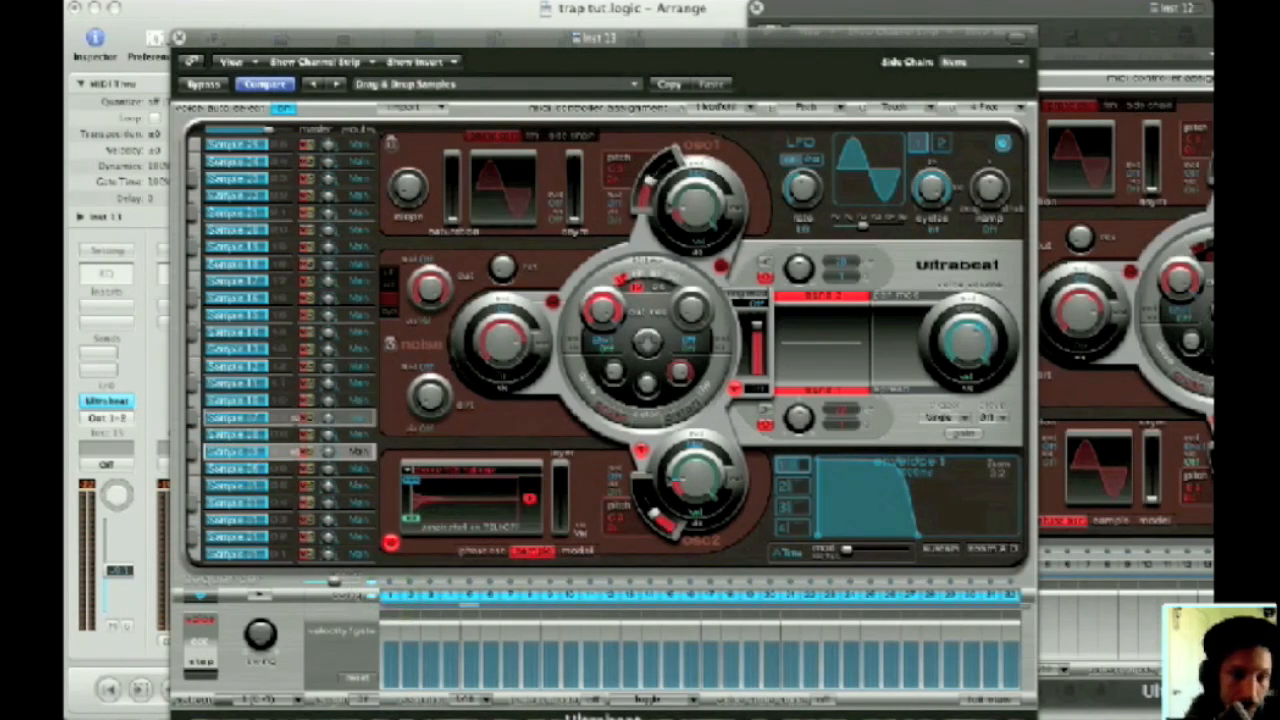
key(space)
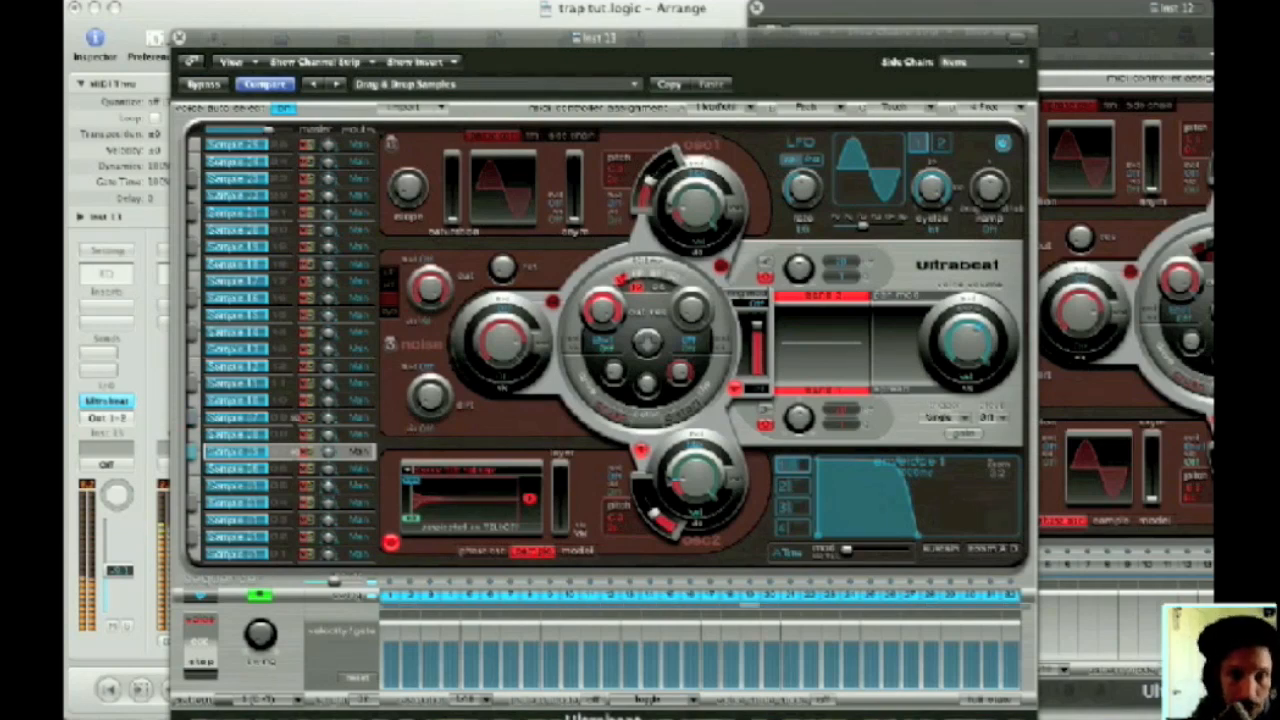
click(178, 38)
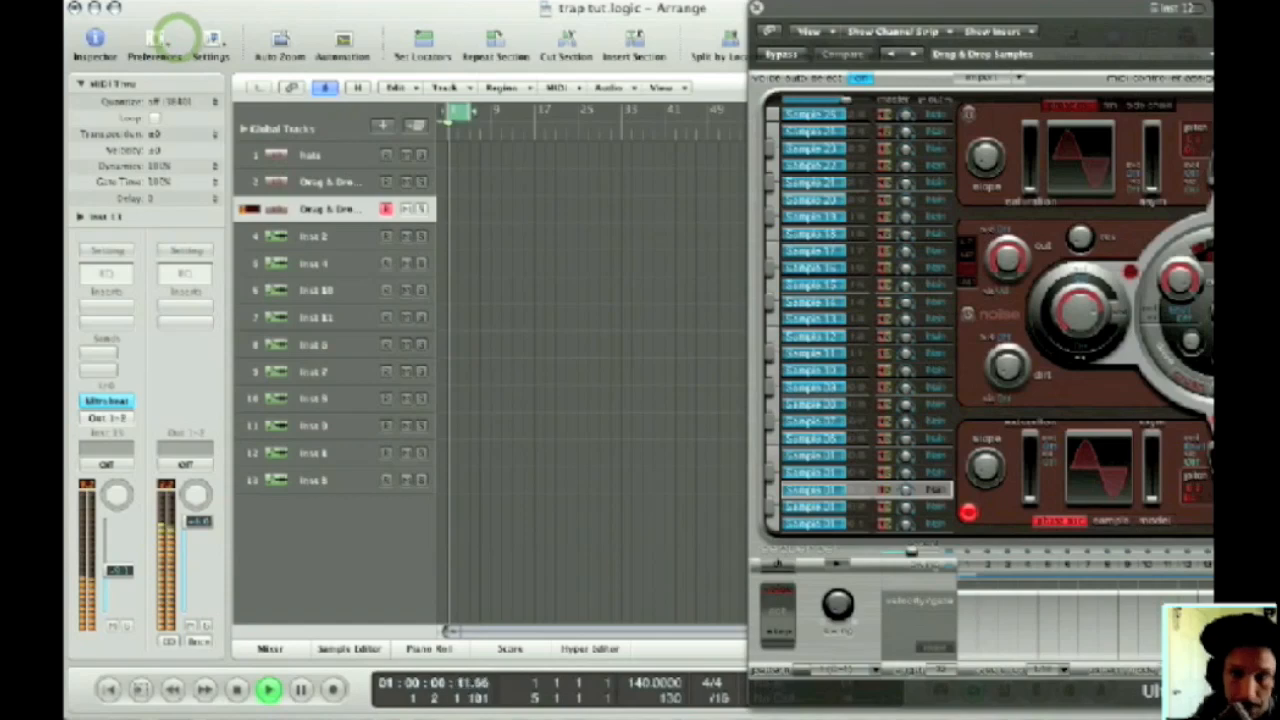
Record a bass drum take on the second track over the cycle range and play it back.
click(330, 182)
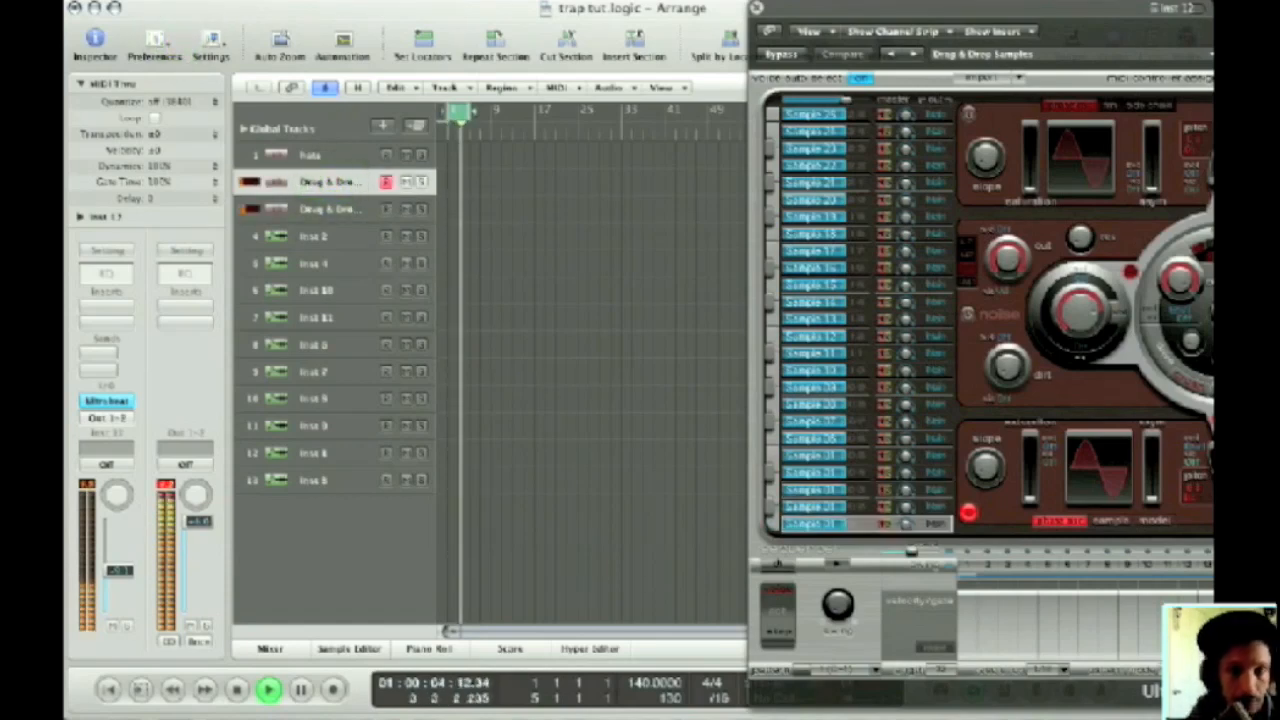
key(space)
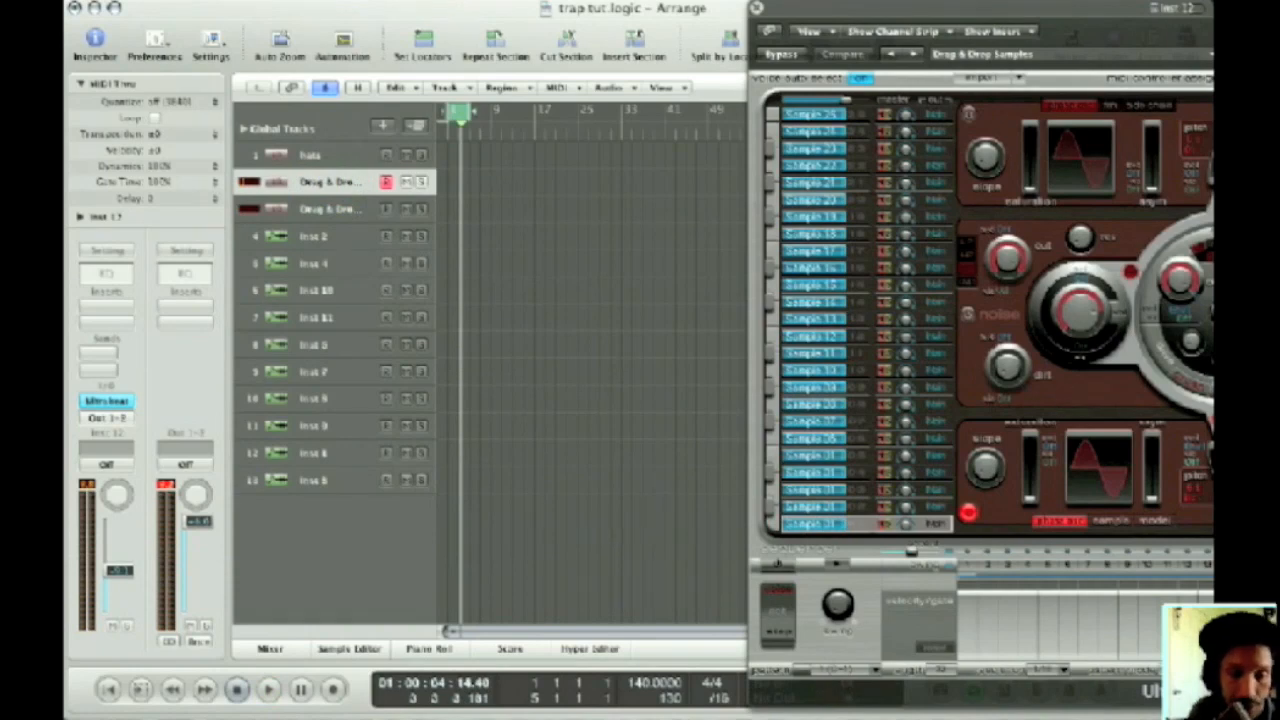
key(r)
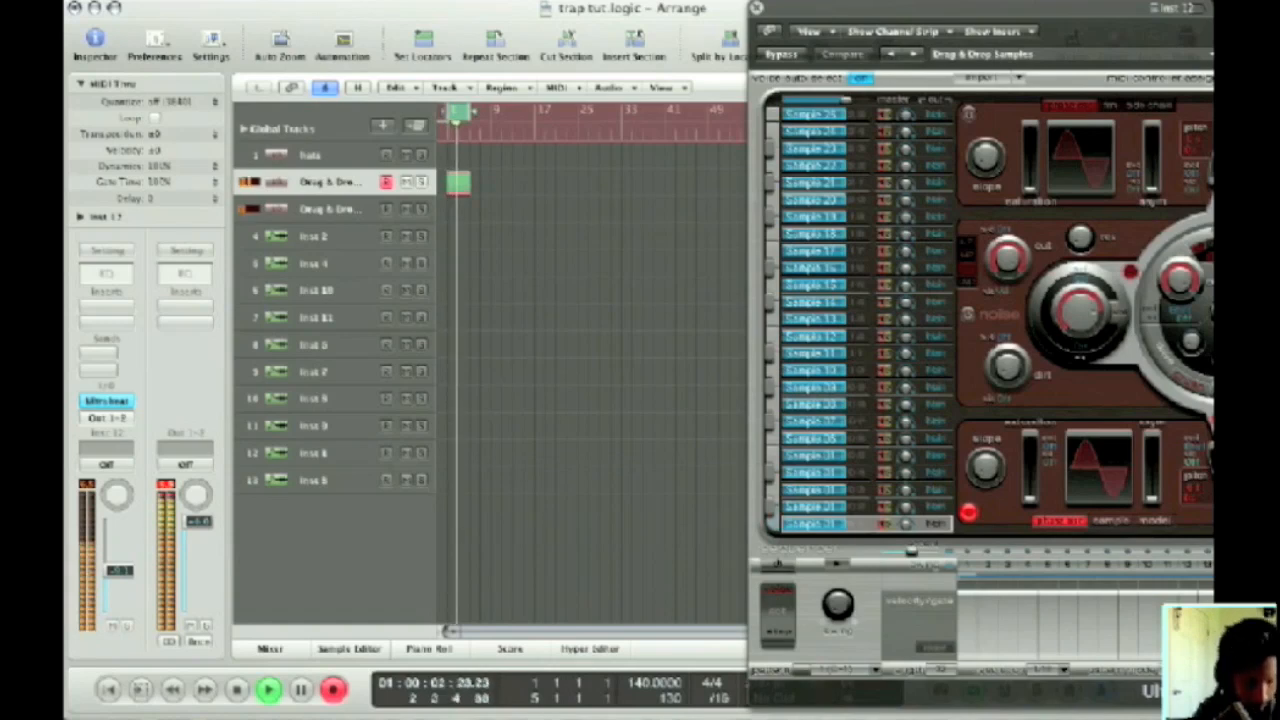
key(space)
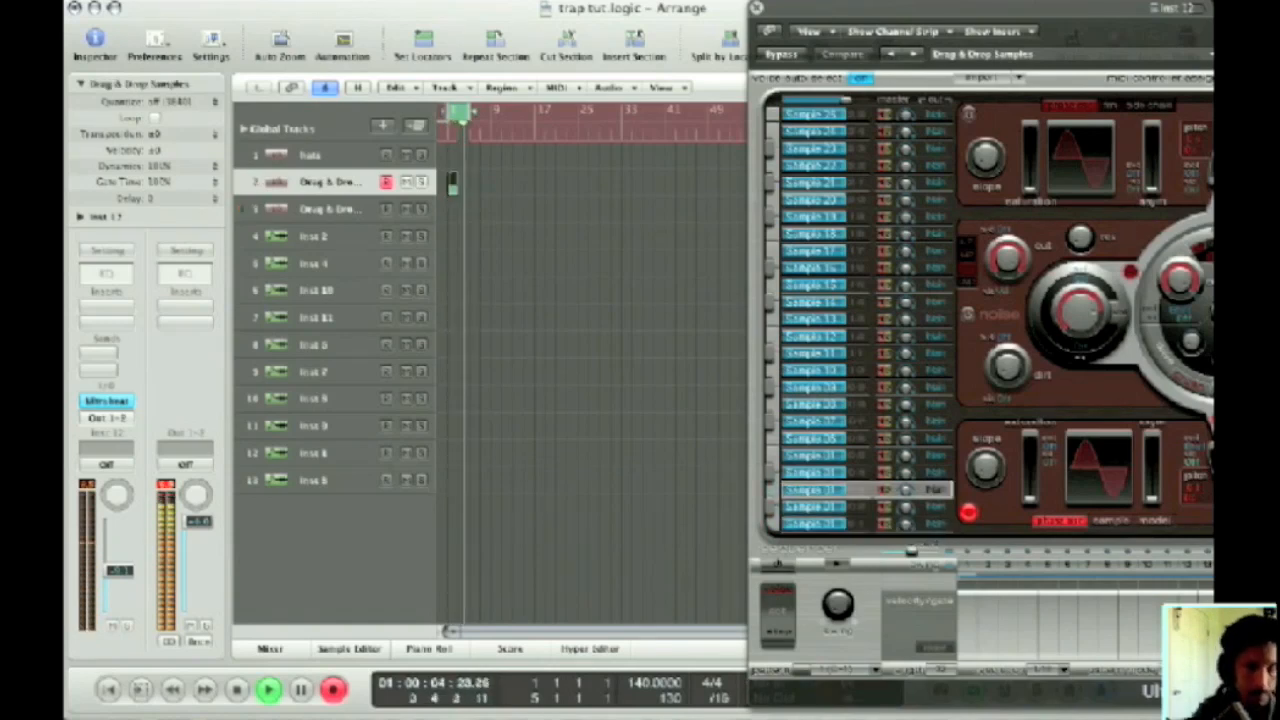
key(space)
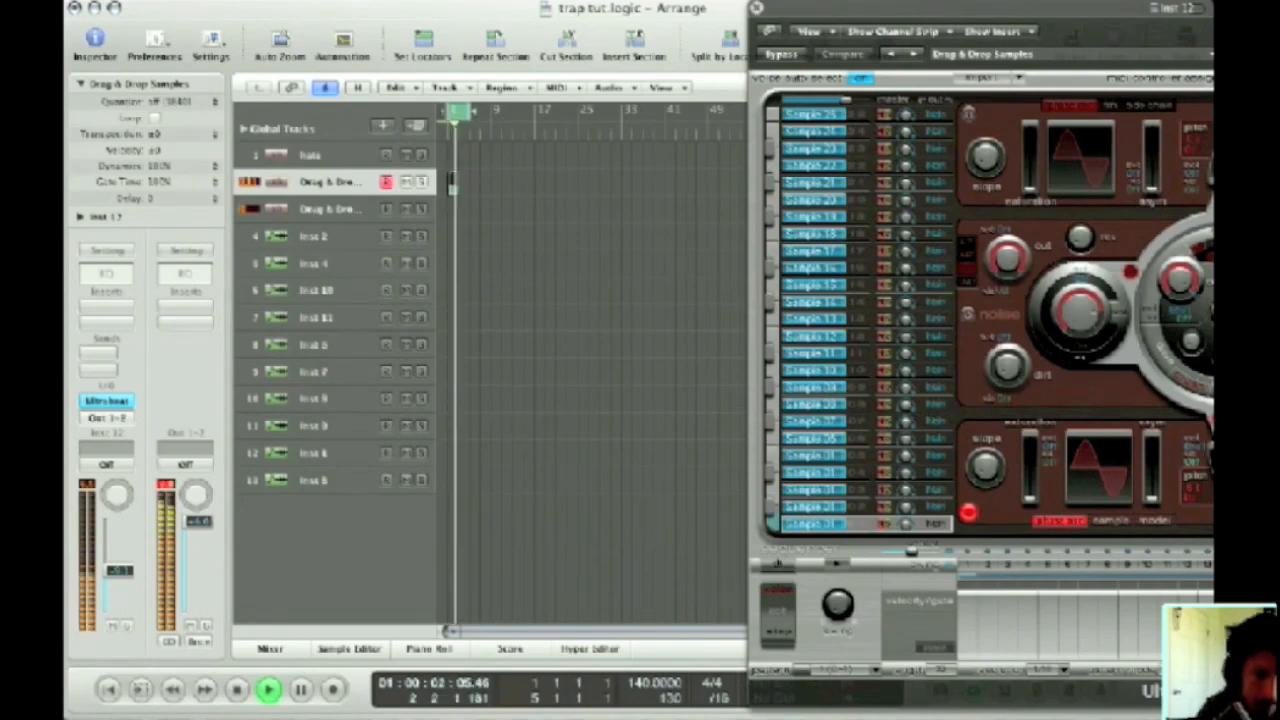
click(310, 208)
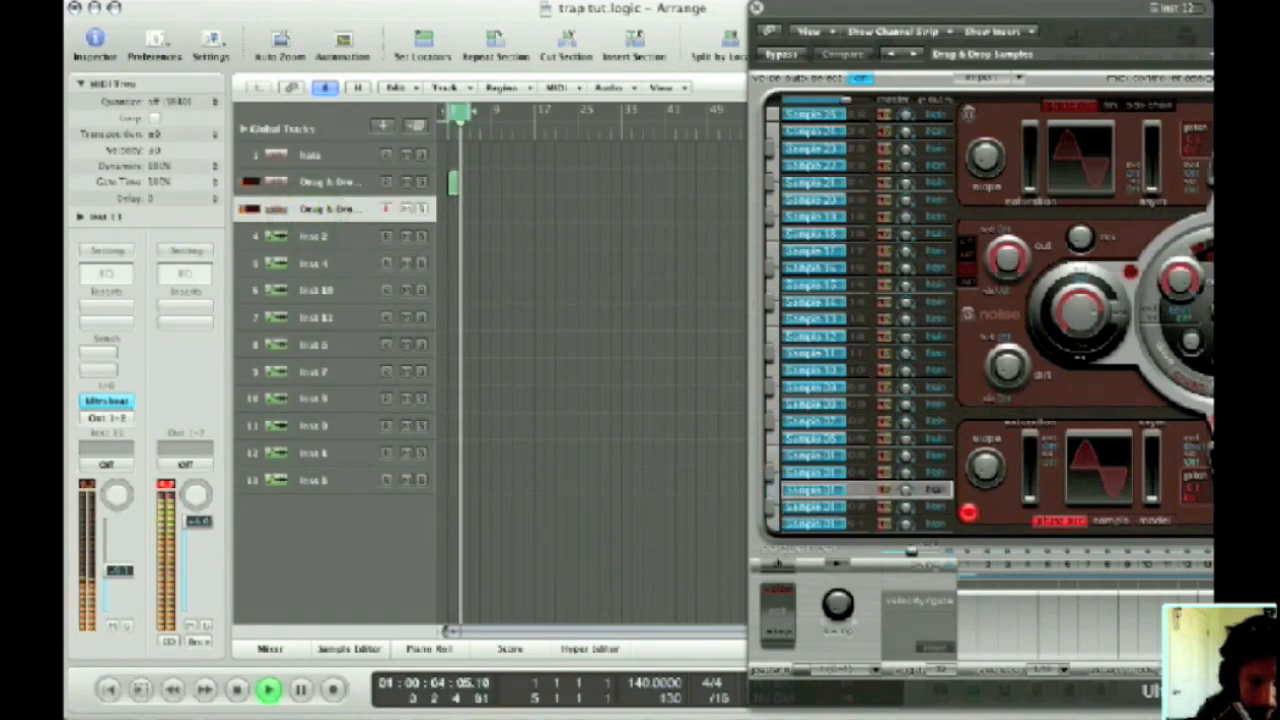
key(space)
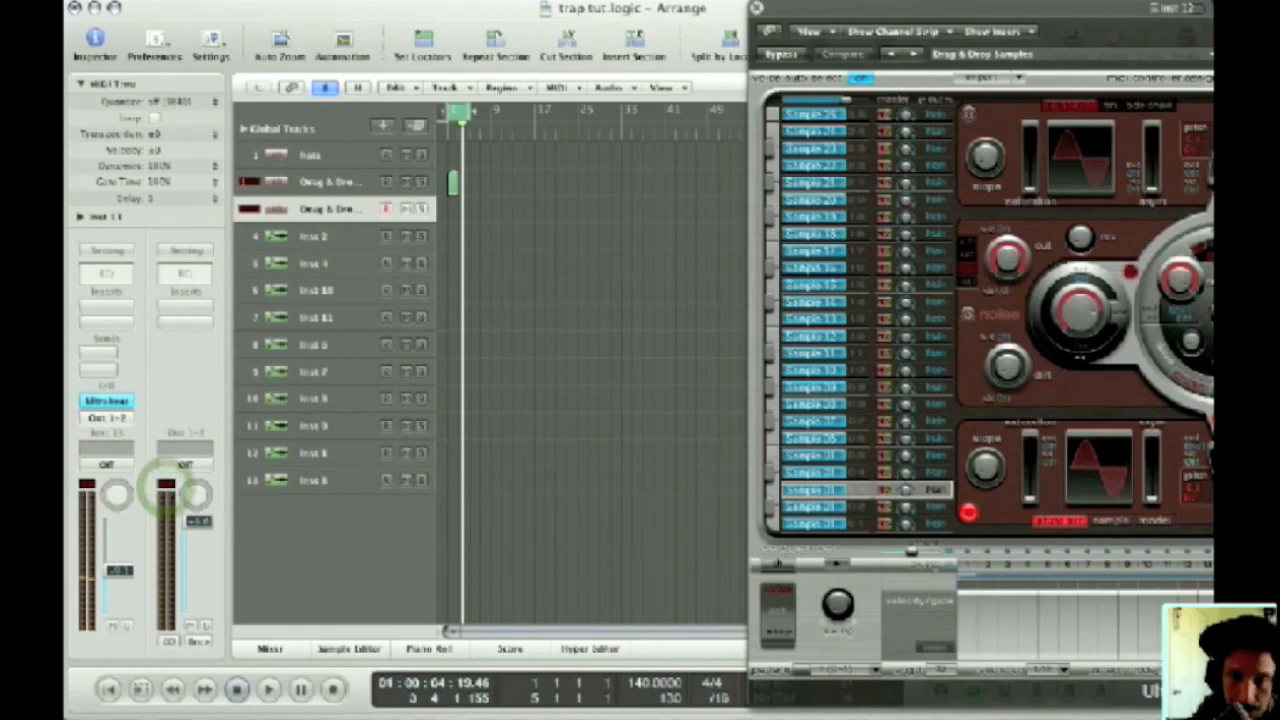
Adjust oscillator 2's pitch on the third-lowest voice of the second track's Ultrabeat, check the voice group setting and close the plug-in window.
click(266, 184)
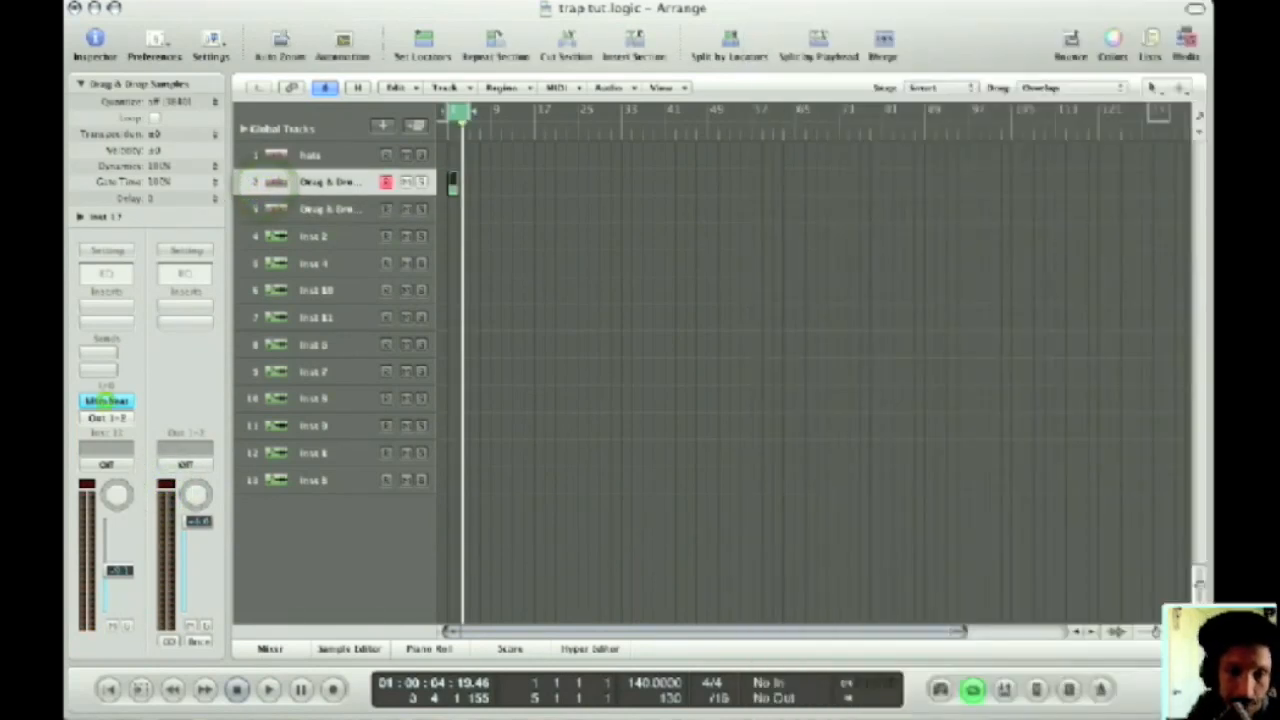
click(105, 400)
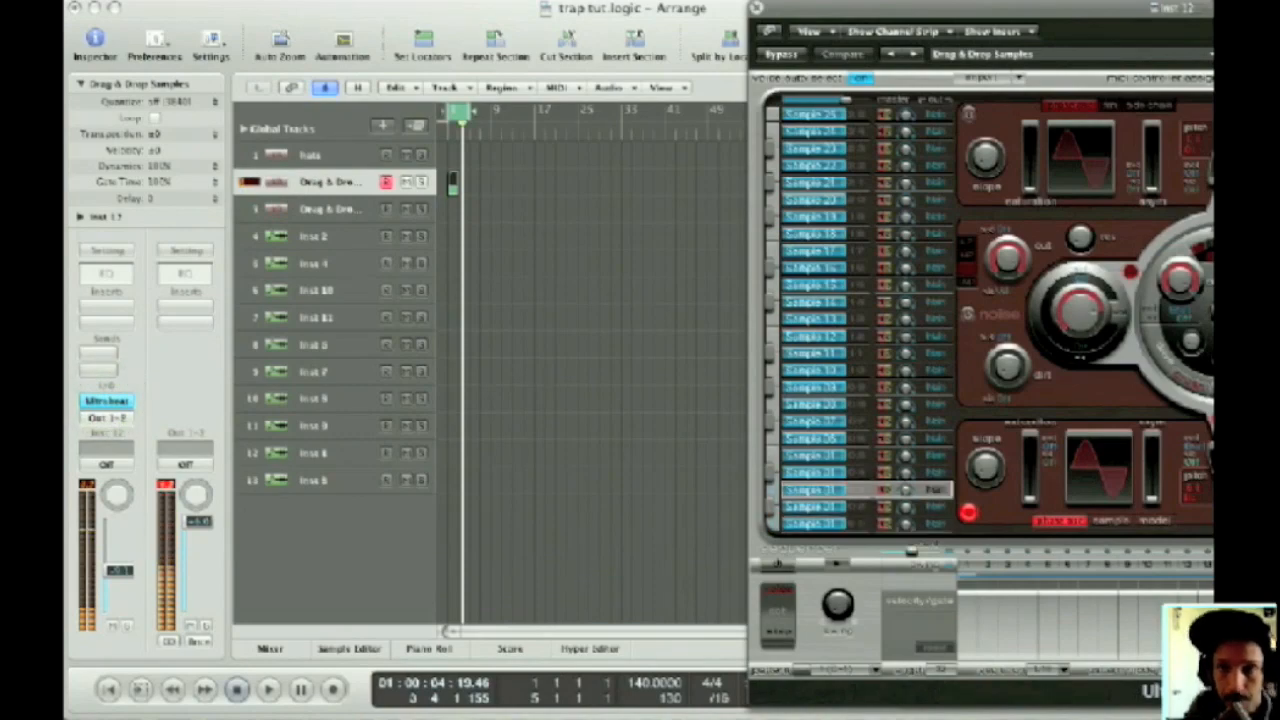
drag(1000, 10, 462, 10)
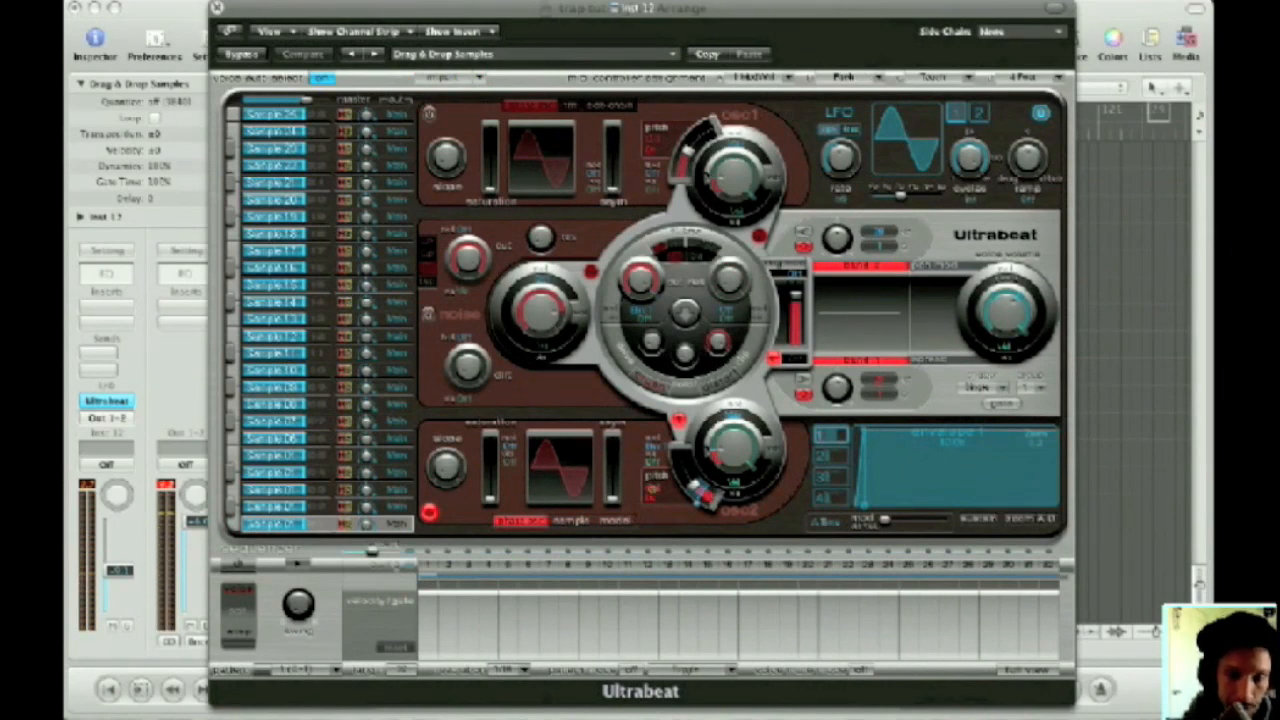
click(652, 488)
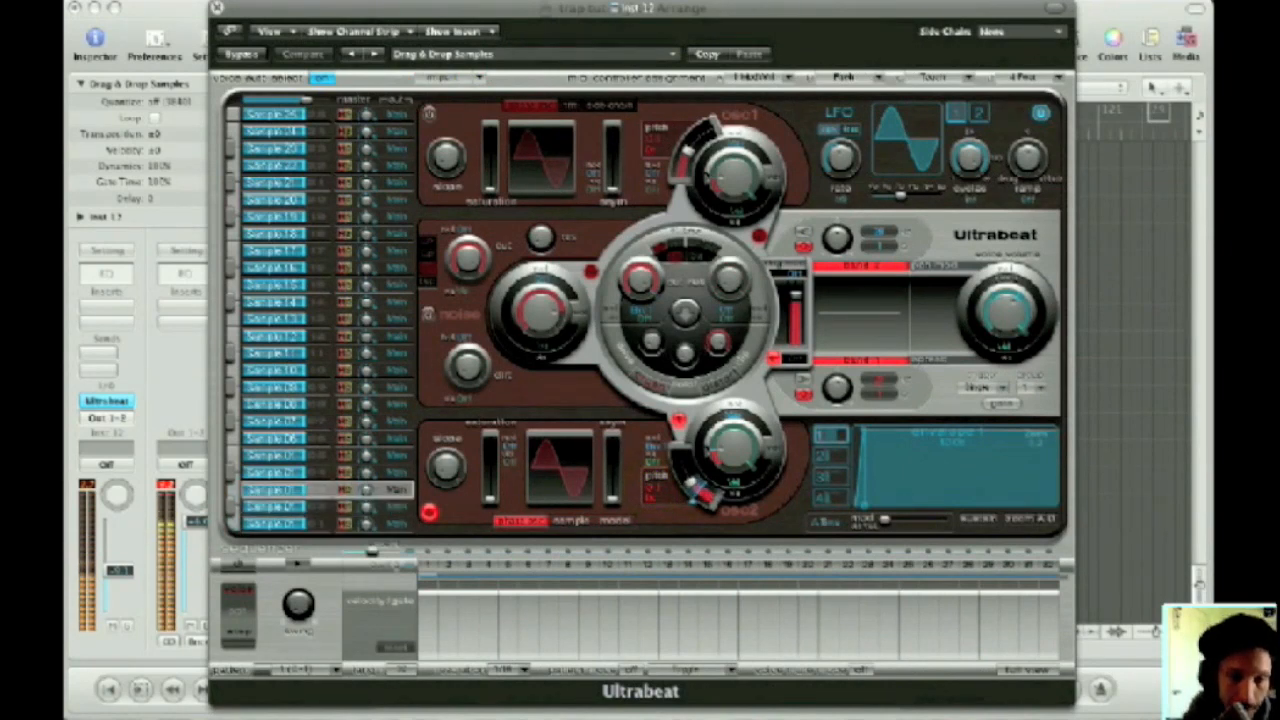
click(322, 489)
drag(699, 492, 694, 490)
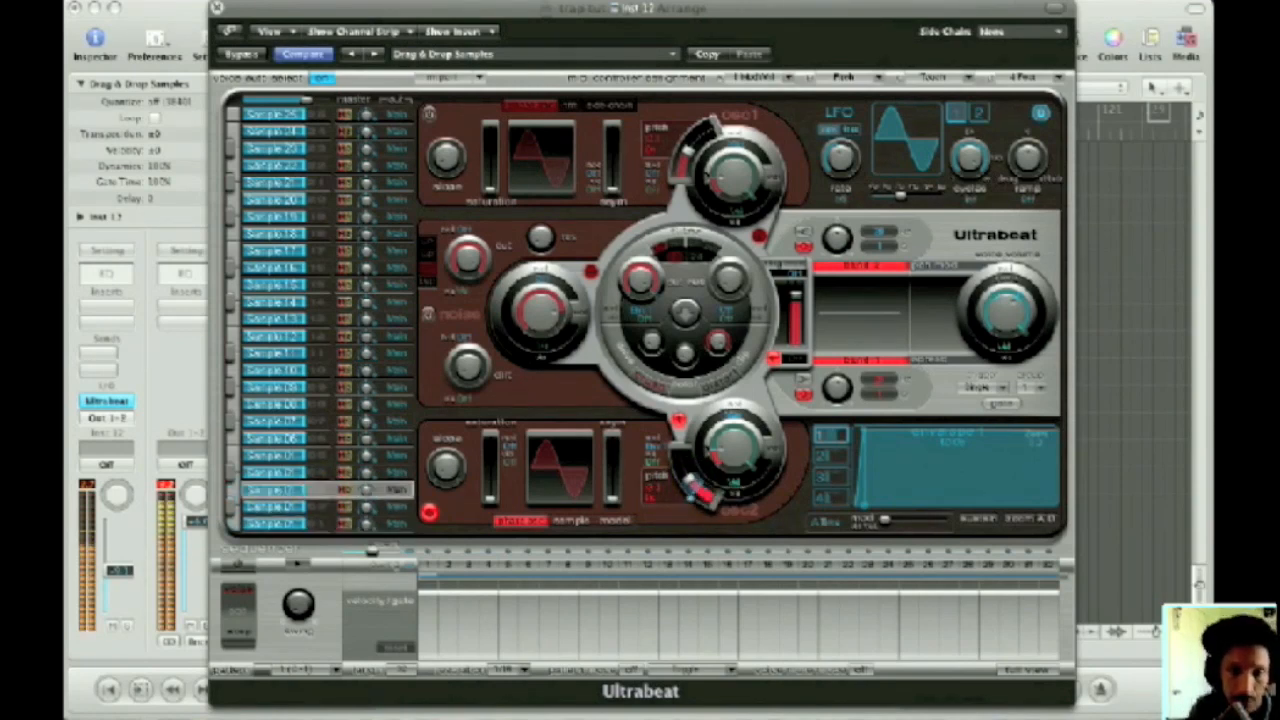
click(1025, 386)
click(1025, 386)
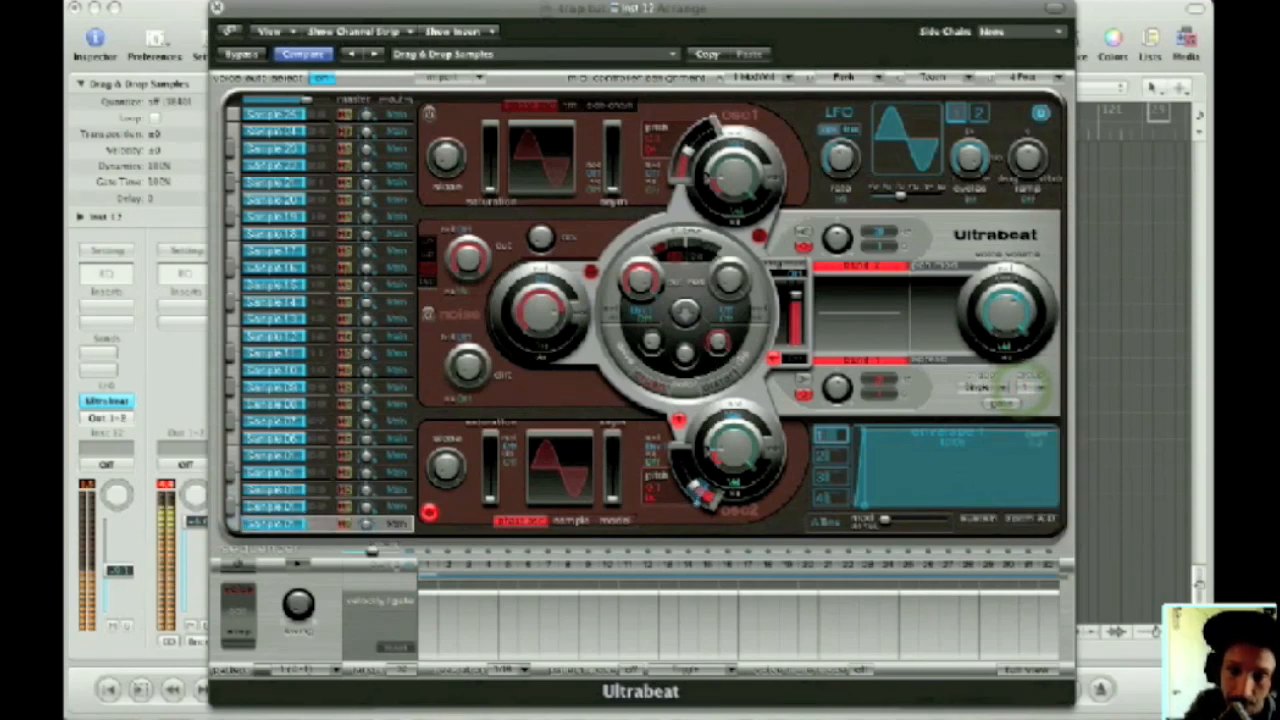
key(super+w)
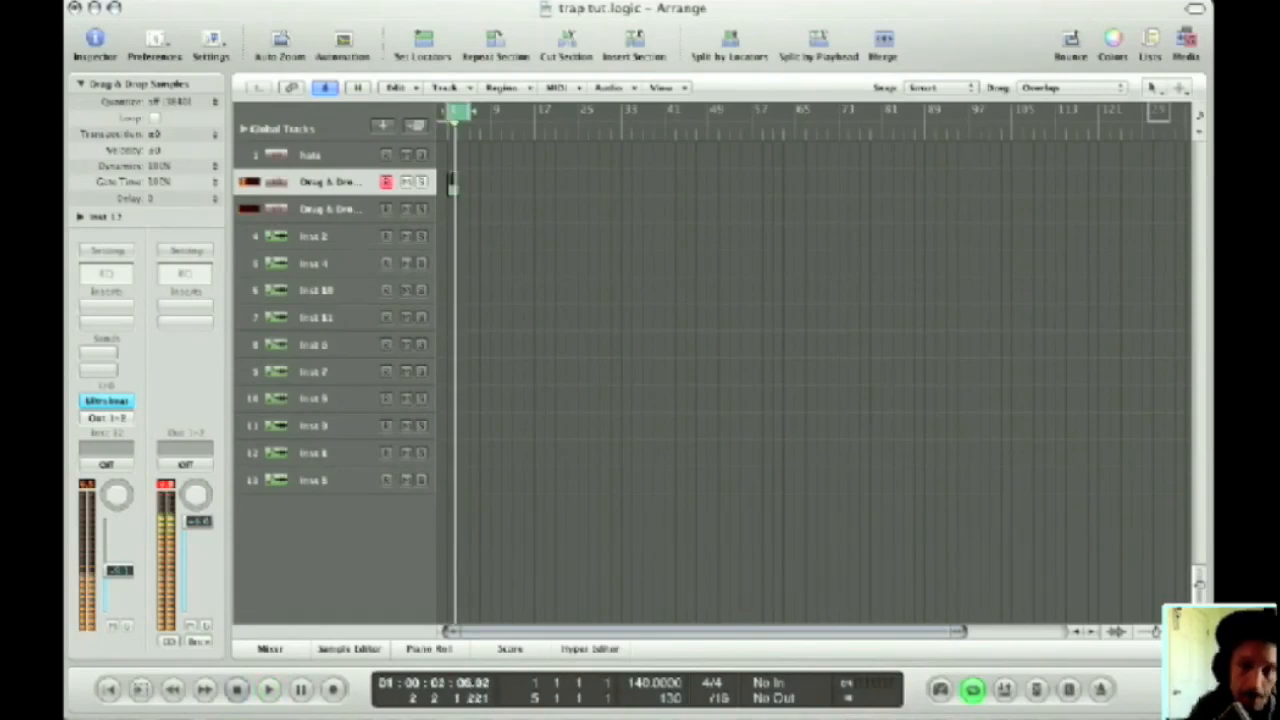
Delete the earlier bass take on the second track, record a new four-bar bass drum pattern and play it back.
click(482, 172)
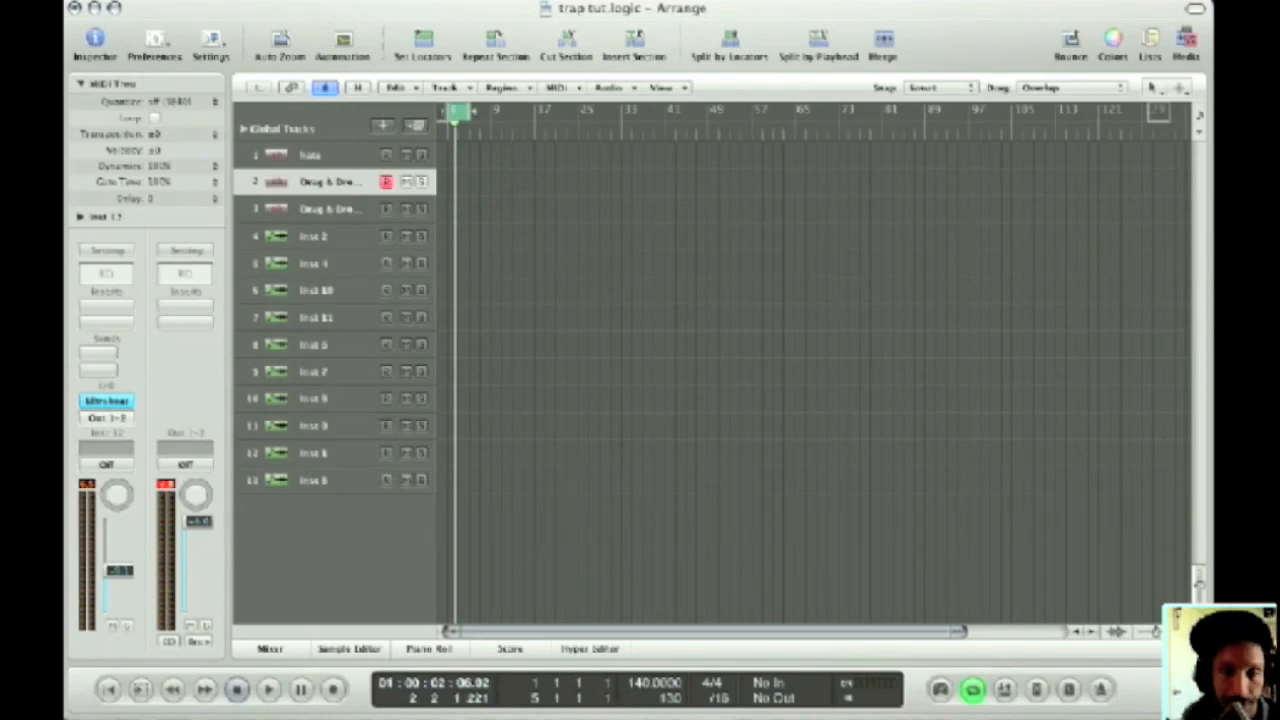
key(r)
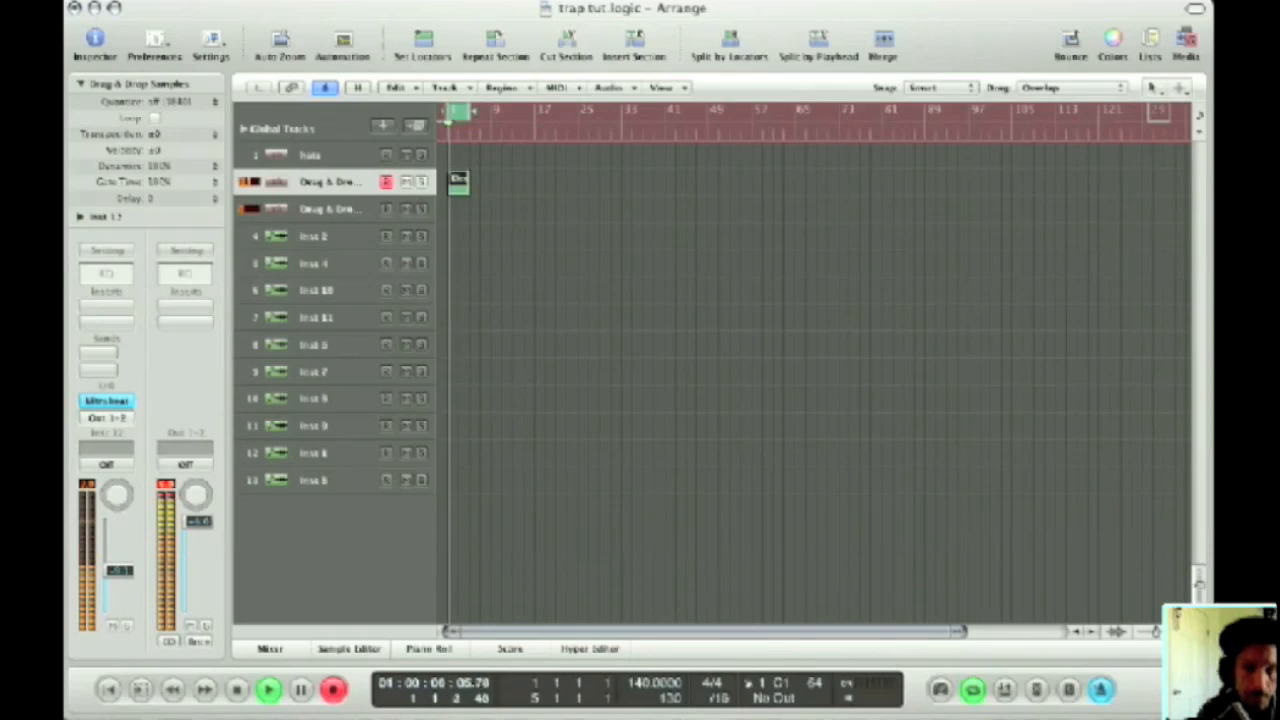
key(space)
key(space)
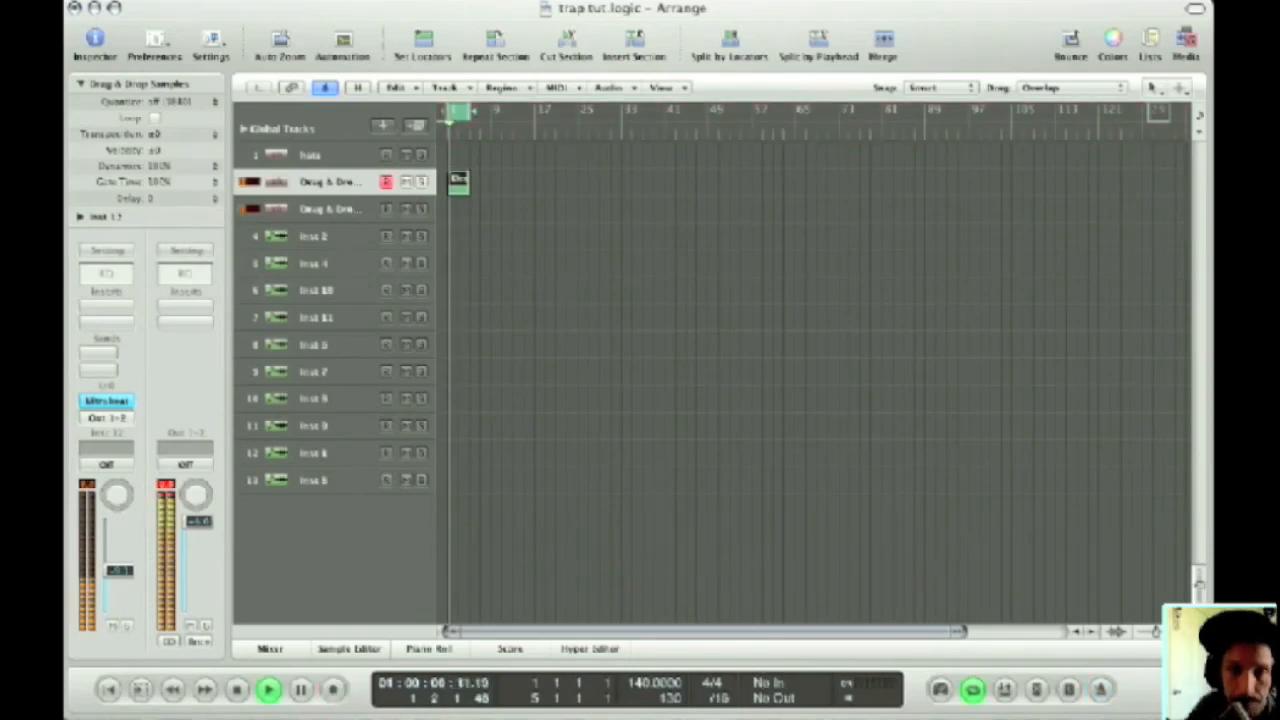
Open the hi-hat track's Ultrabeat and turn off steps 2, 4, 6 and 8 of the classic 808 hat voice.
key(Down)
double_click(321, 208)
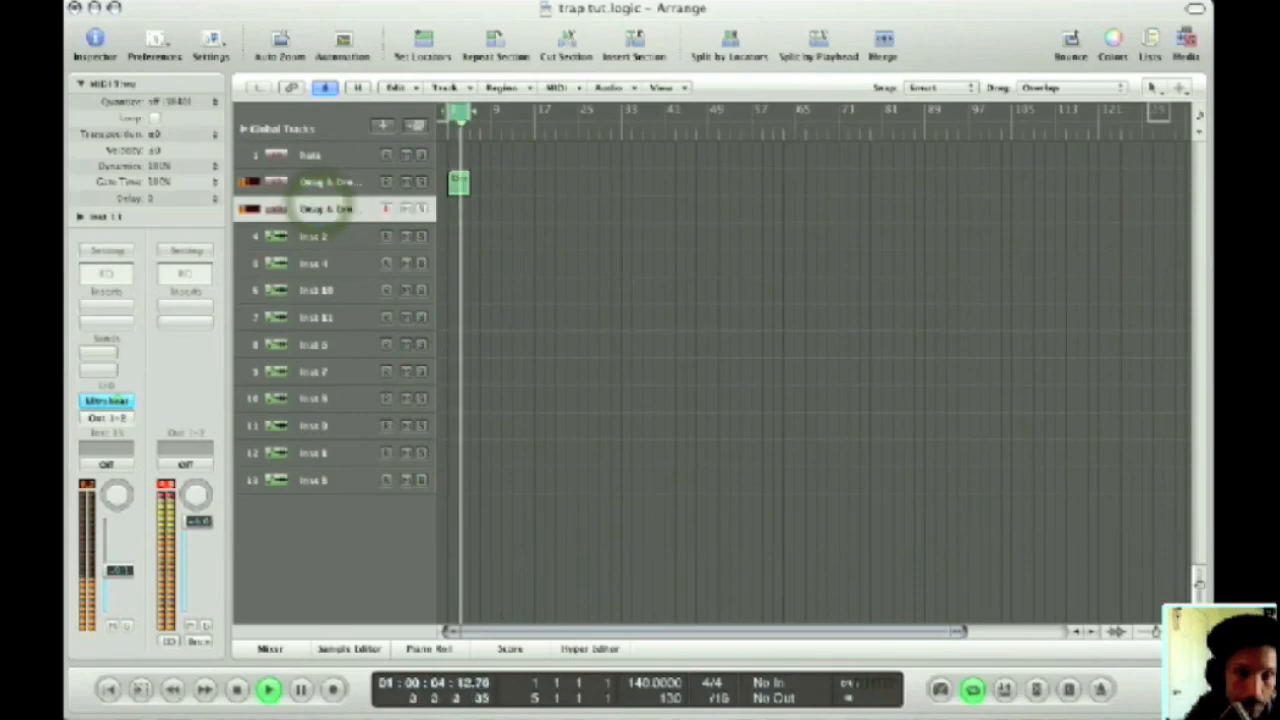
click(107, 400)
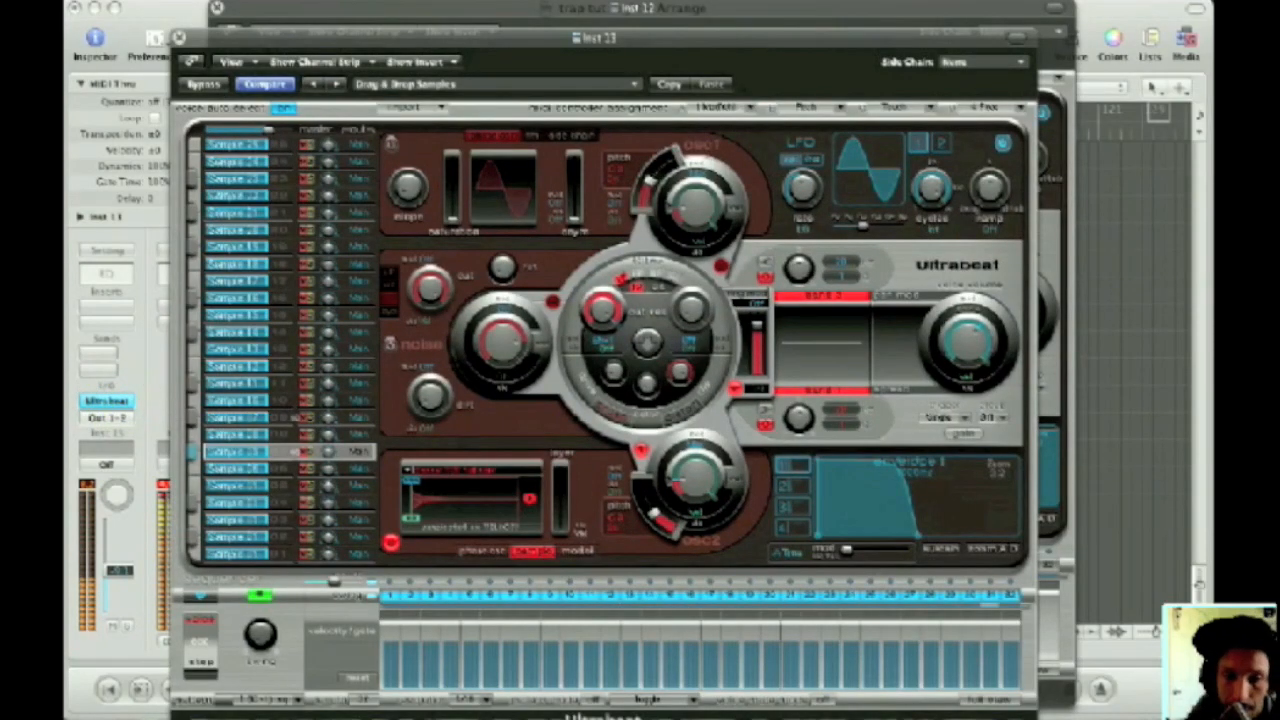
click(450, 594)
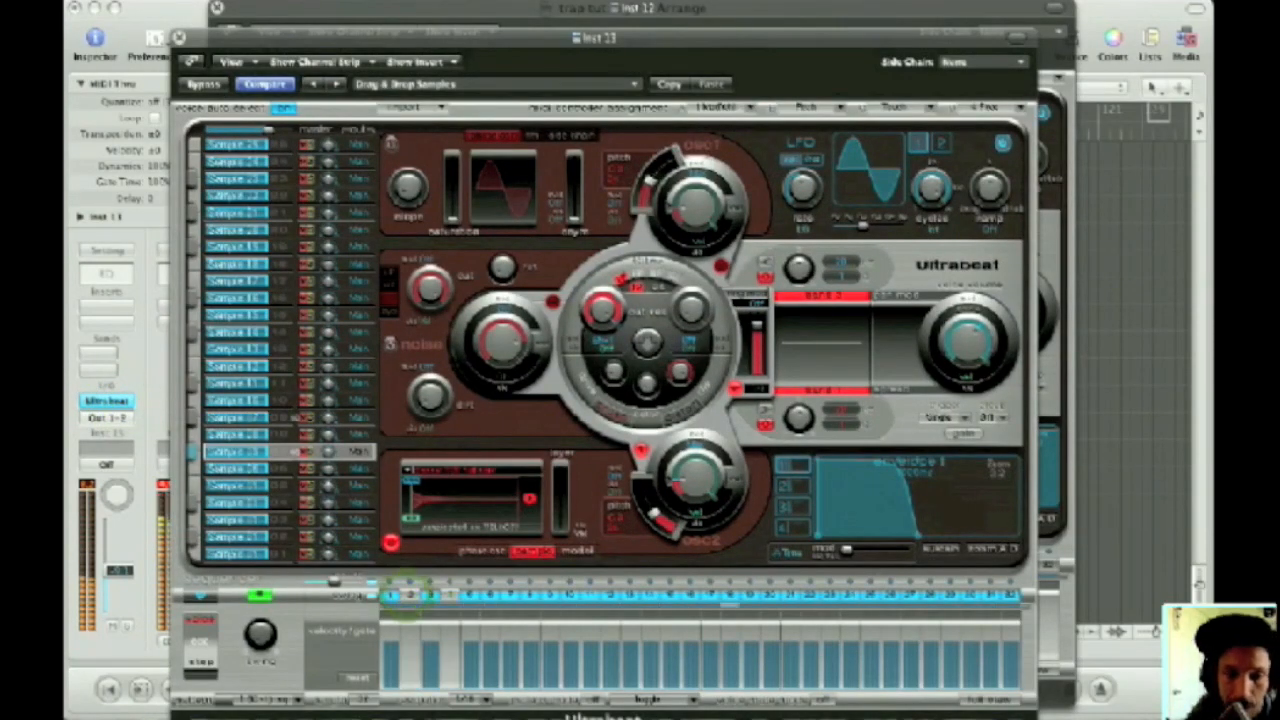
click(490, 594)
click(530, 594)
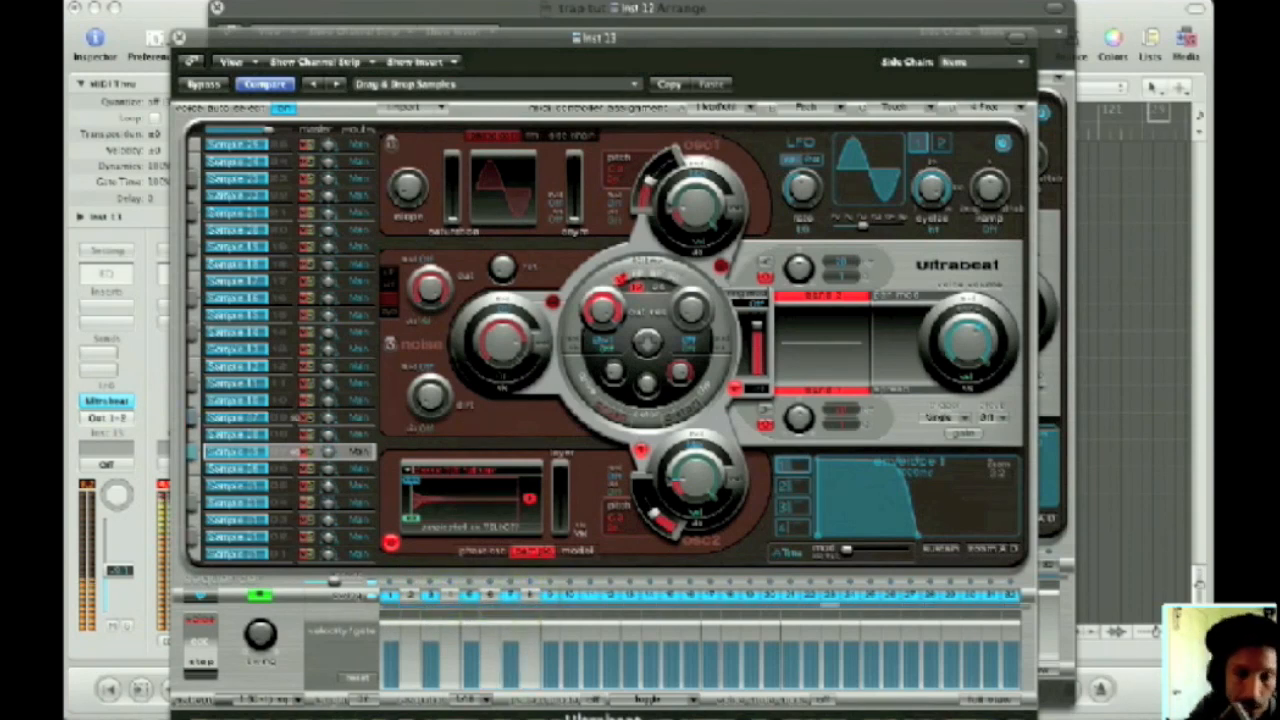
Set the step sequencer's resolution to 1/32 and turn off steps 10, 12, 14 and 16 of the 808 hat voice.
click(458, 702)
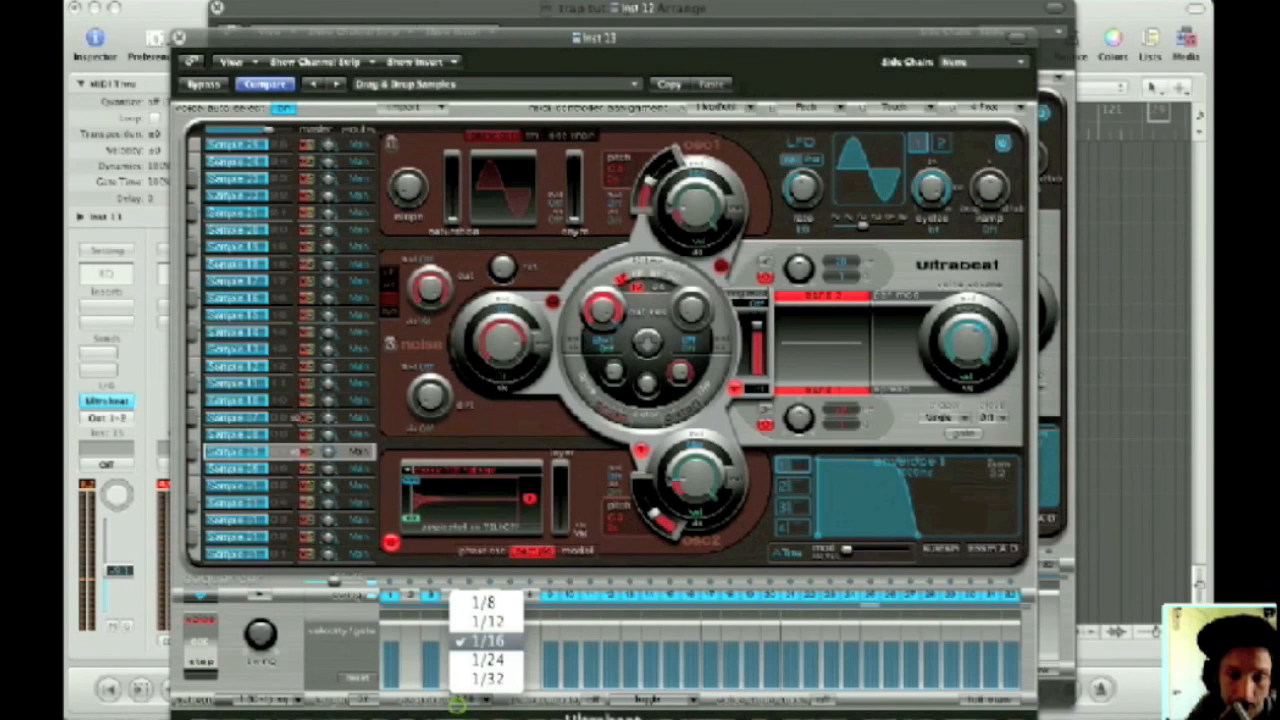
click(469, 685)
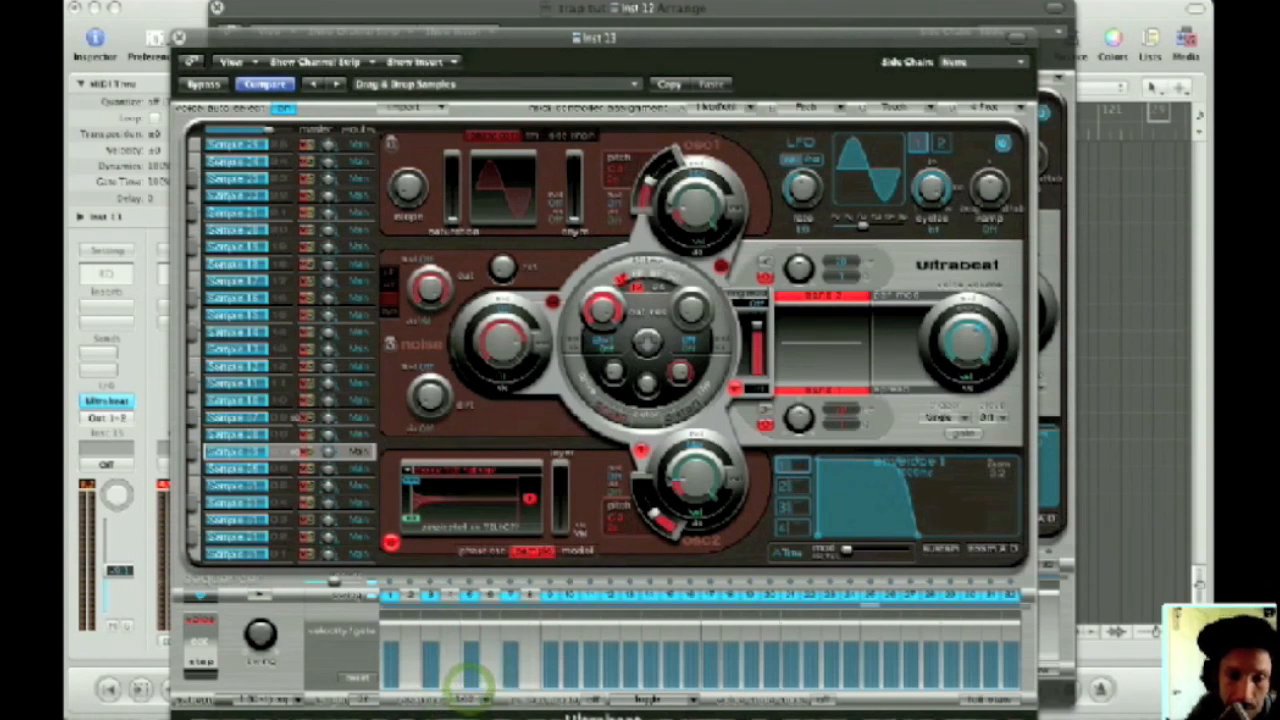
click(567, 594)
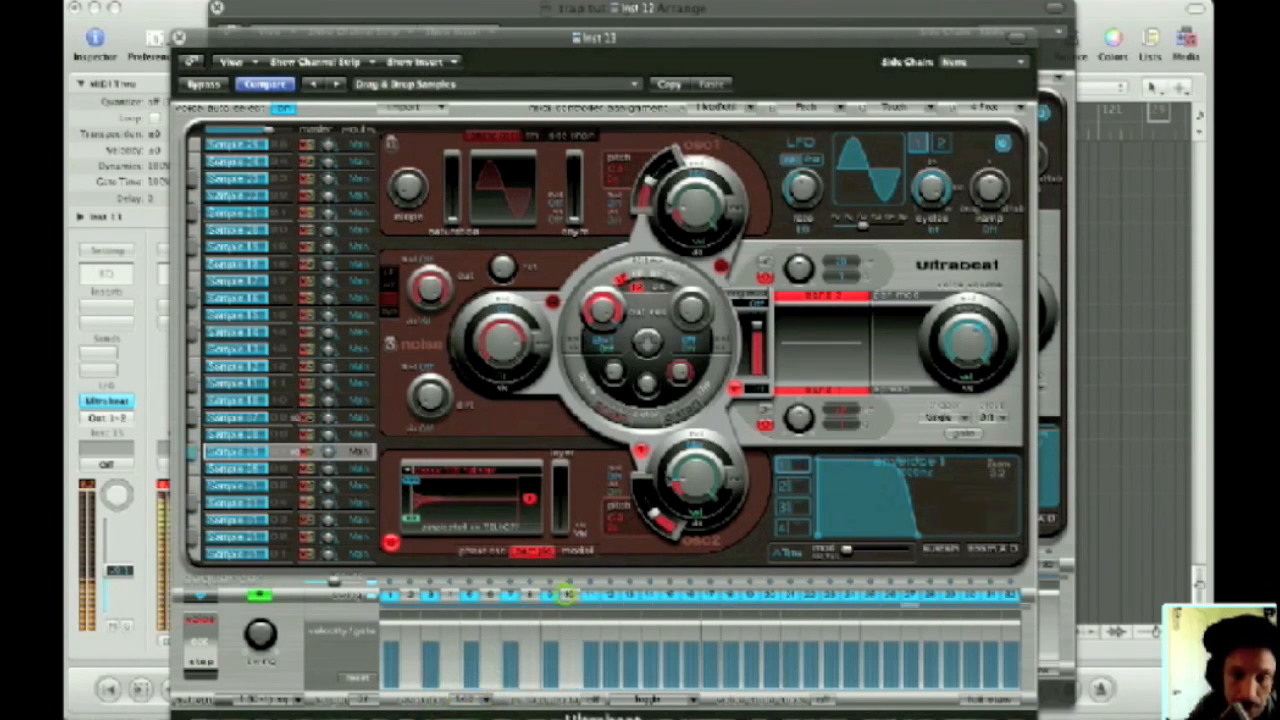
click(610, 595)
click(650, 595)
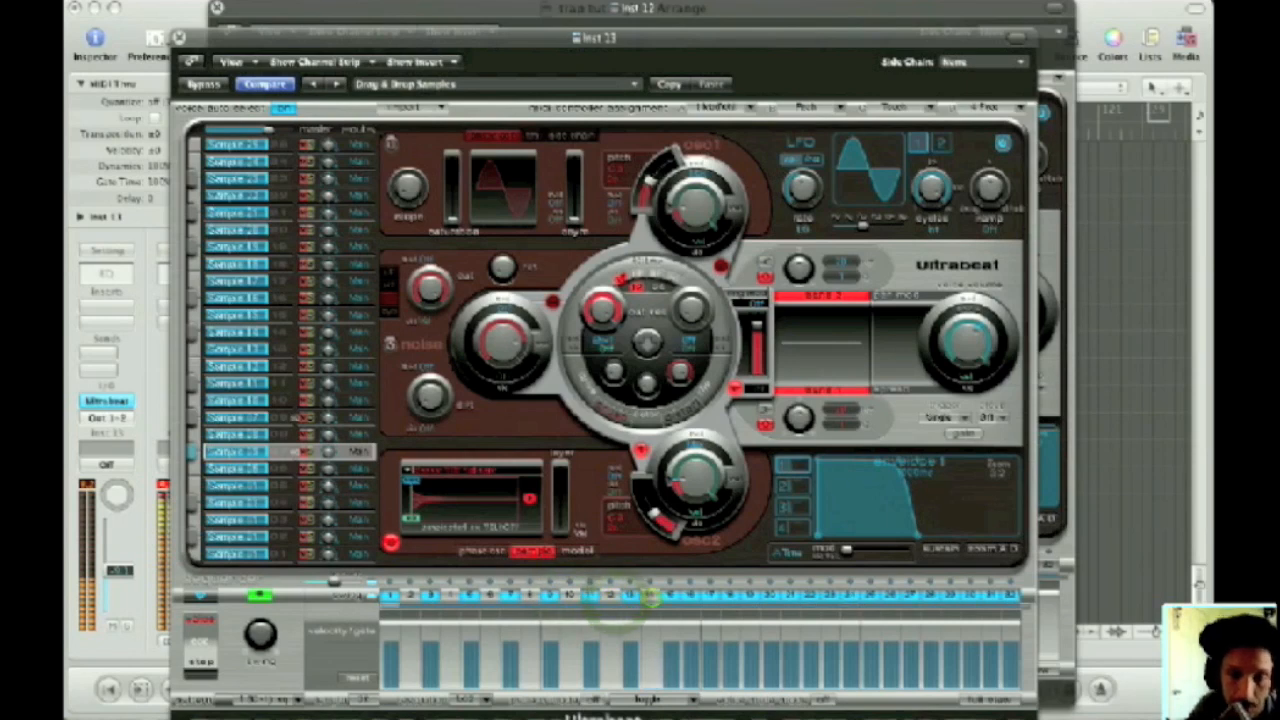
click(688, 595)
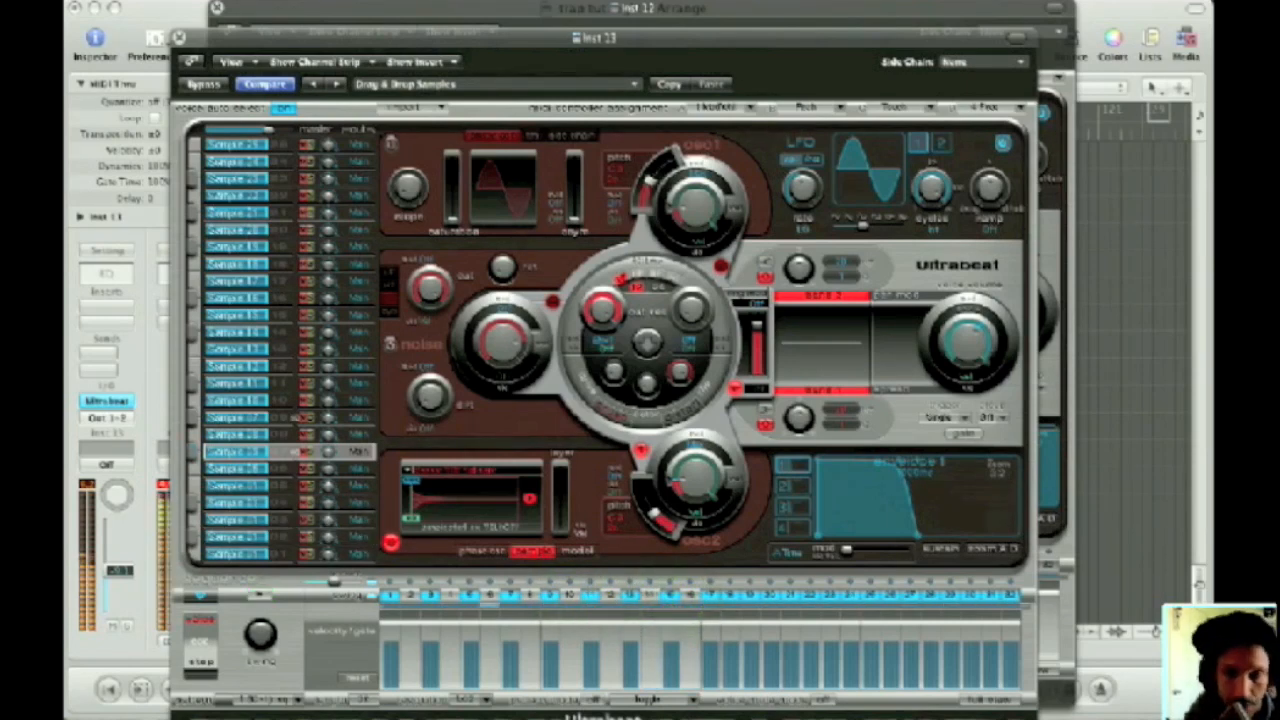
Reshape the attack of envelope 4 on the classic 808 hat voice.
click(793, 528)
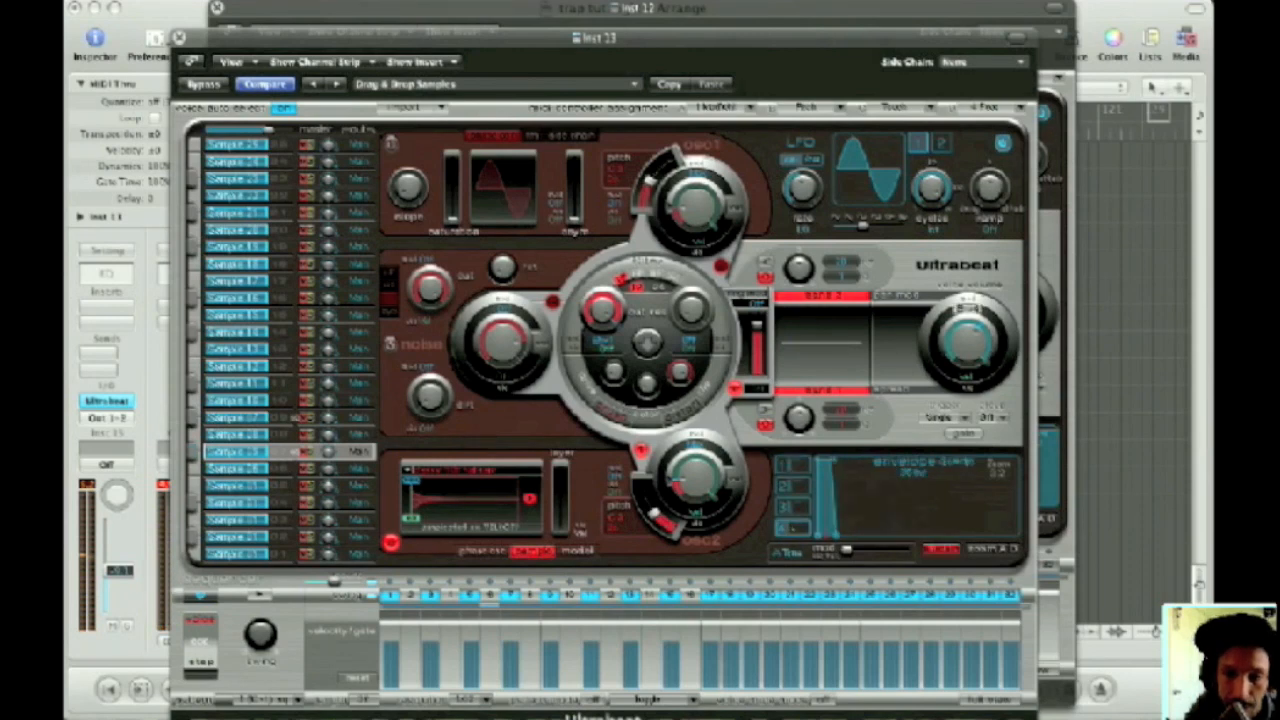
drag(815, 537, 822, 546)
click(814, 460)
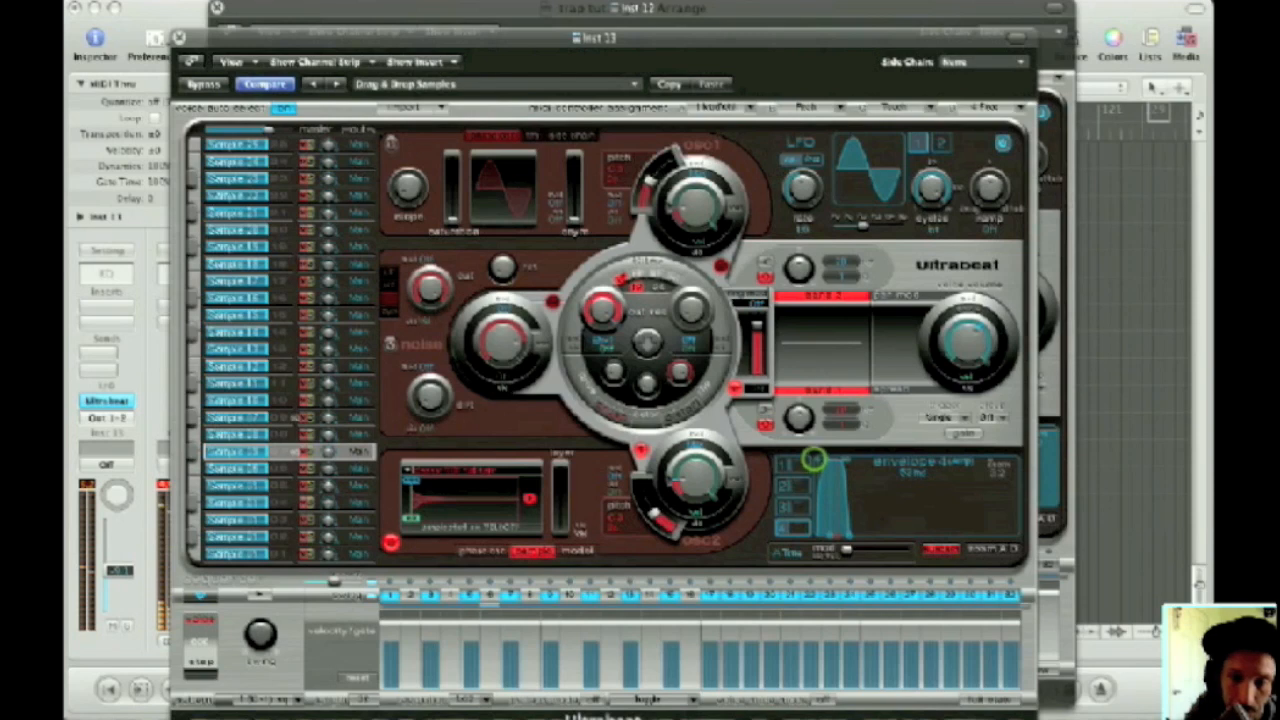
click(826, 462)
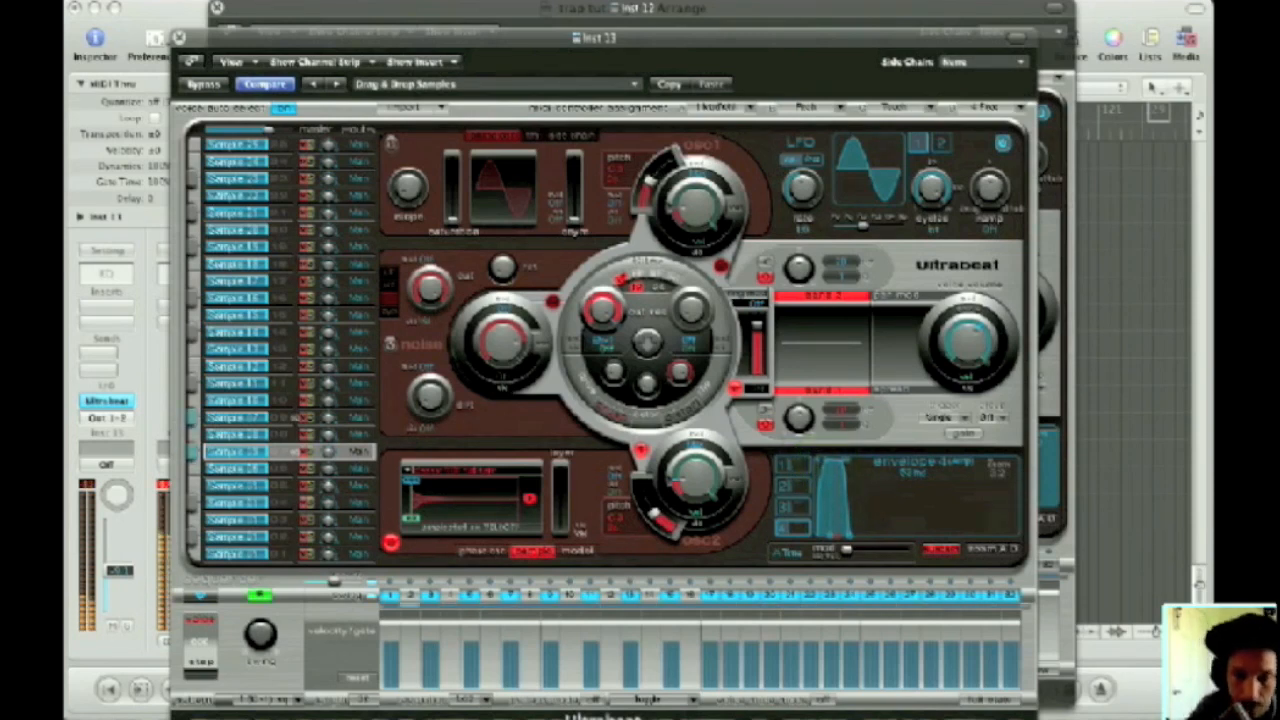
Turn off steps 18, 20, 22, 24 and 26 of the 808 hat voice in the step sequencer.
click(732, 595)
click(771, 595)
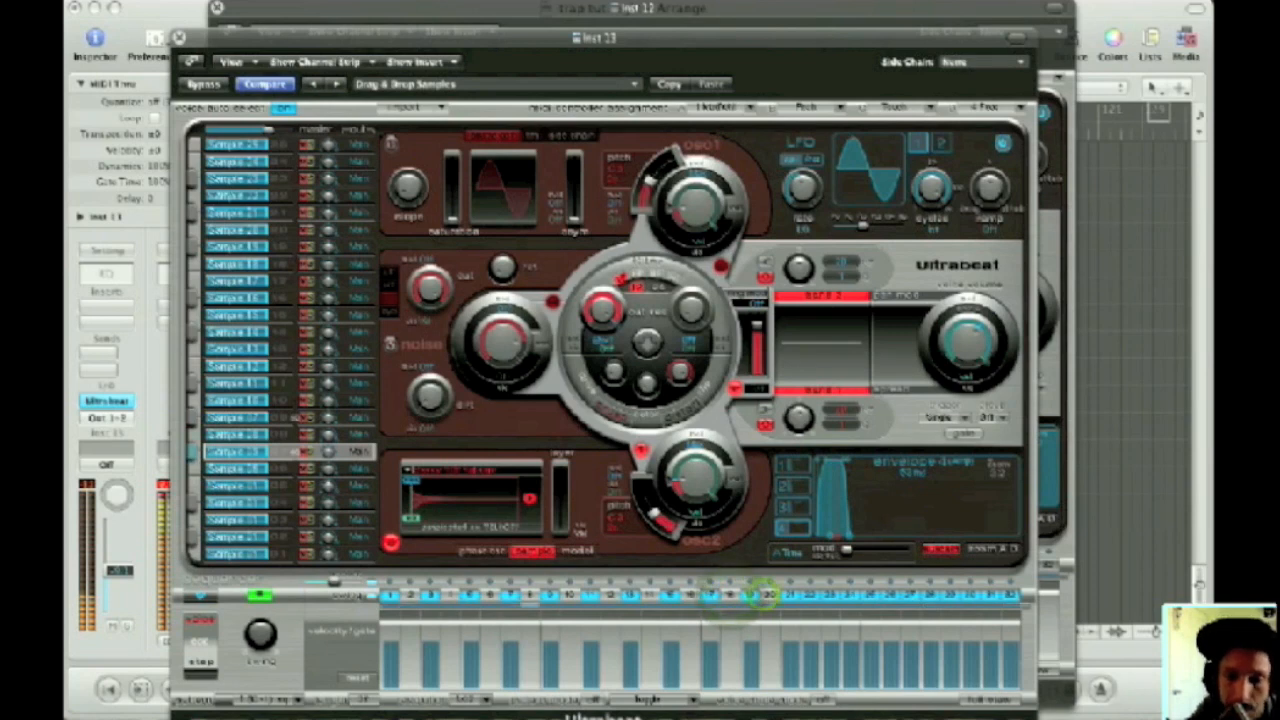
click(812, 595)
click(848, 595)
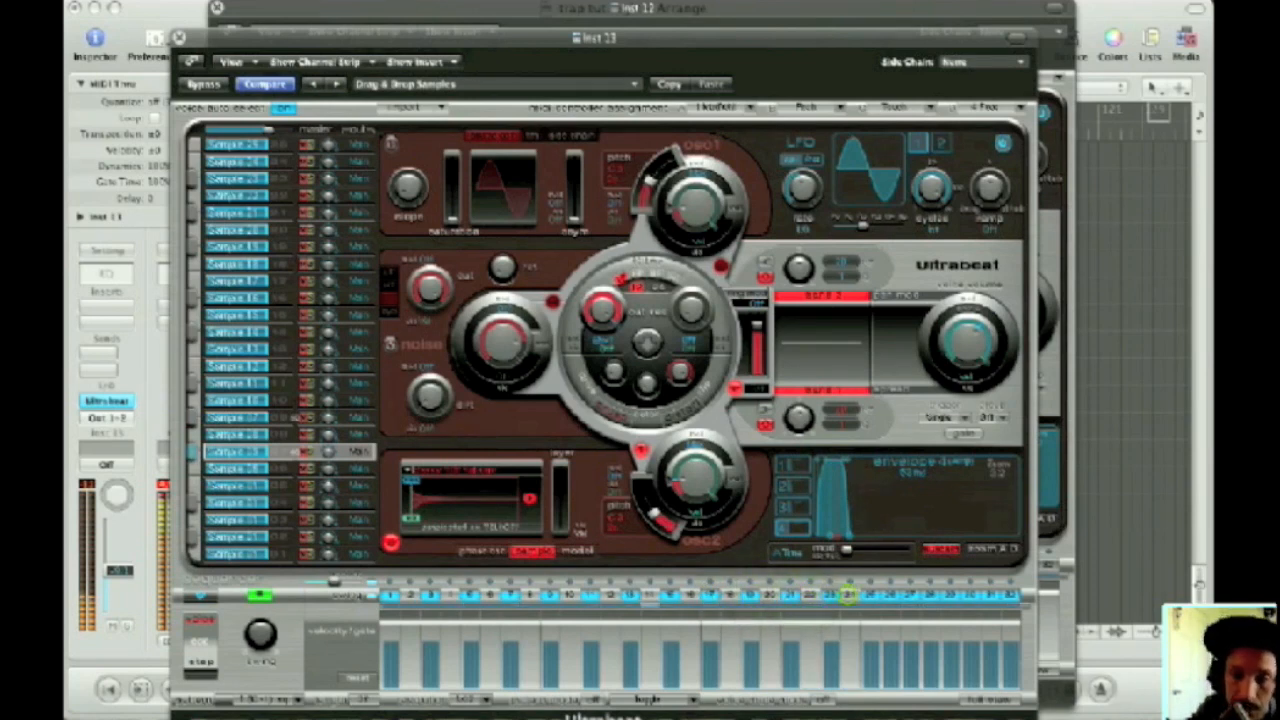
click(889, 595)
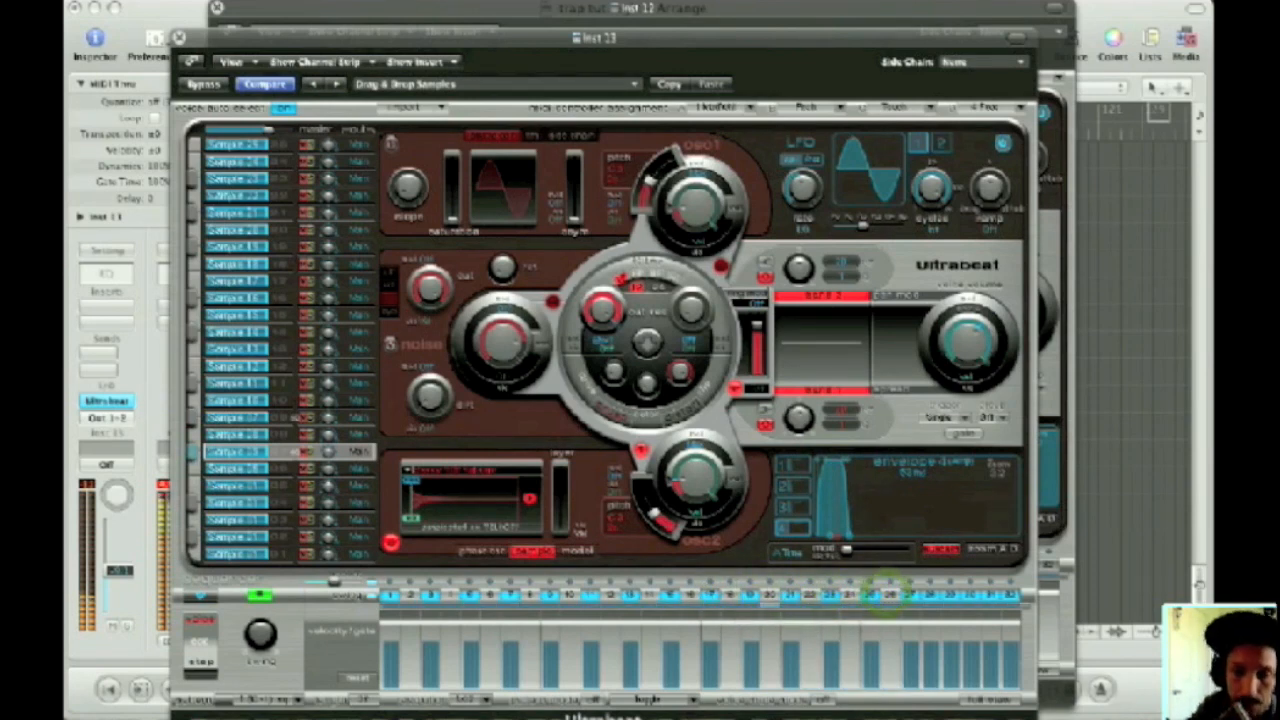
Turn hat steps 20, 22, 24 and 26 back on and turn off steps 30 and 32.
click(889, 595)
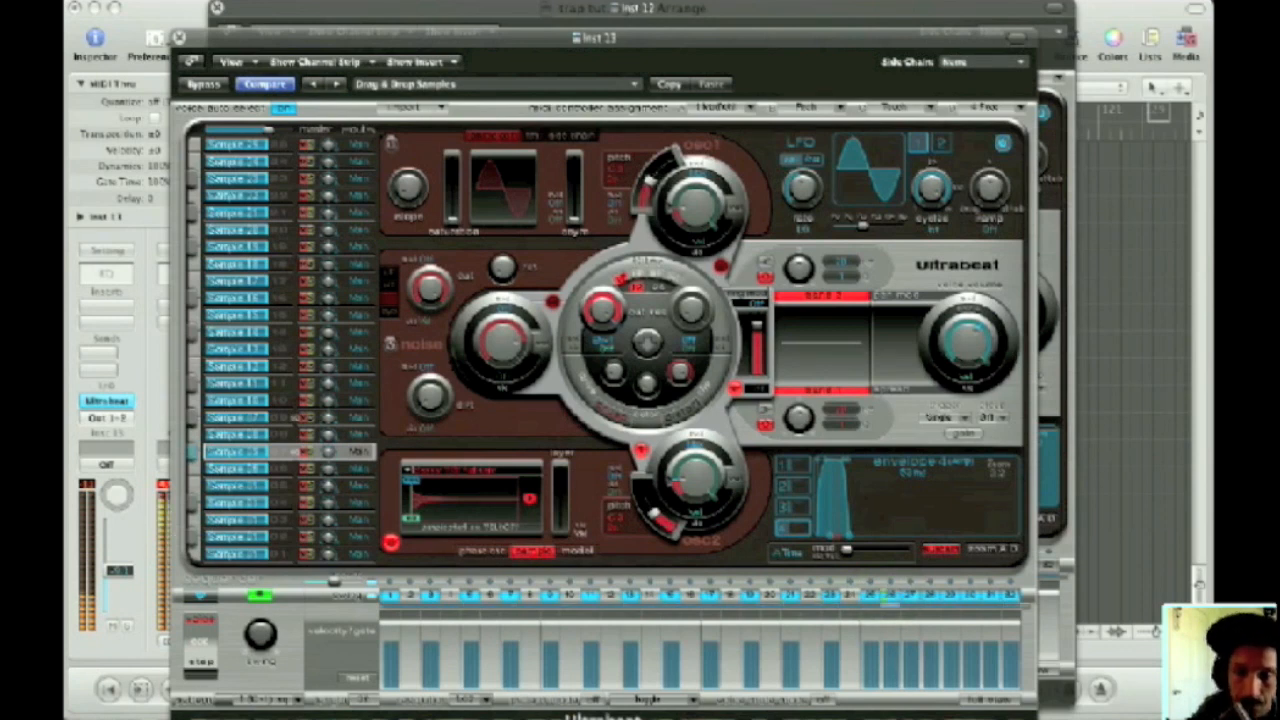
click(850, 595)
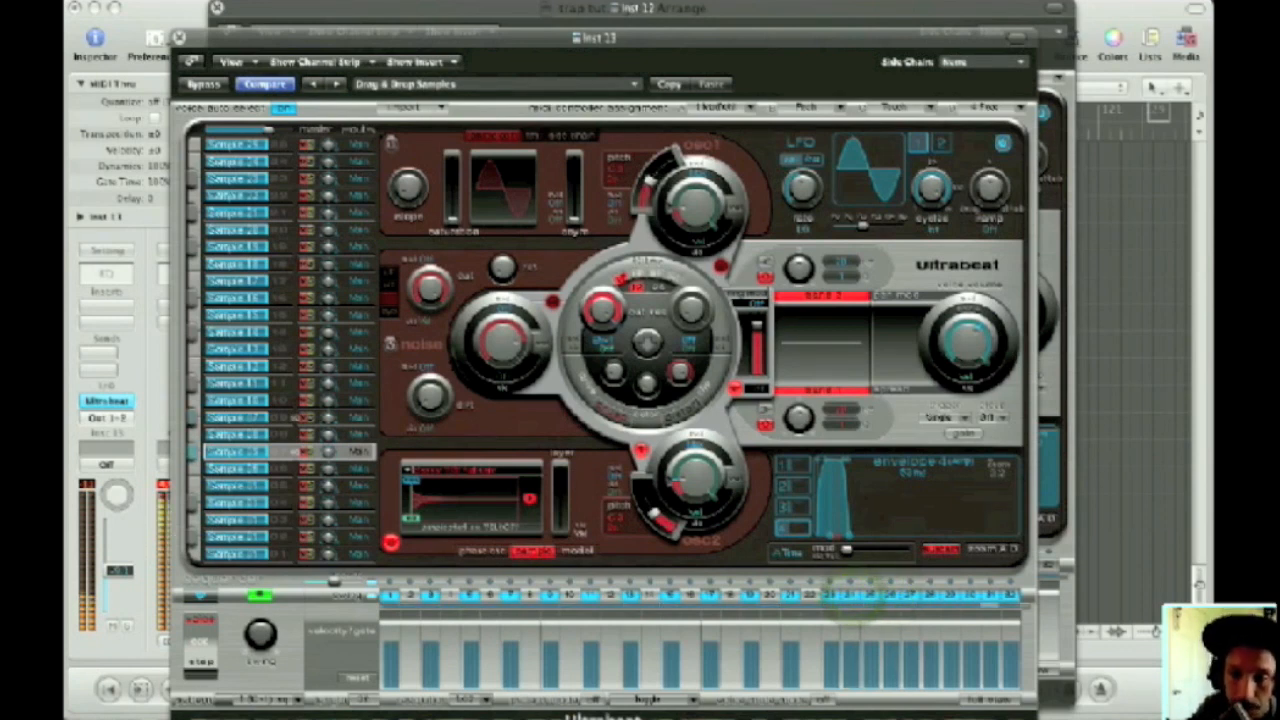
click(970, 595)
click(1010, 595)
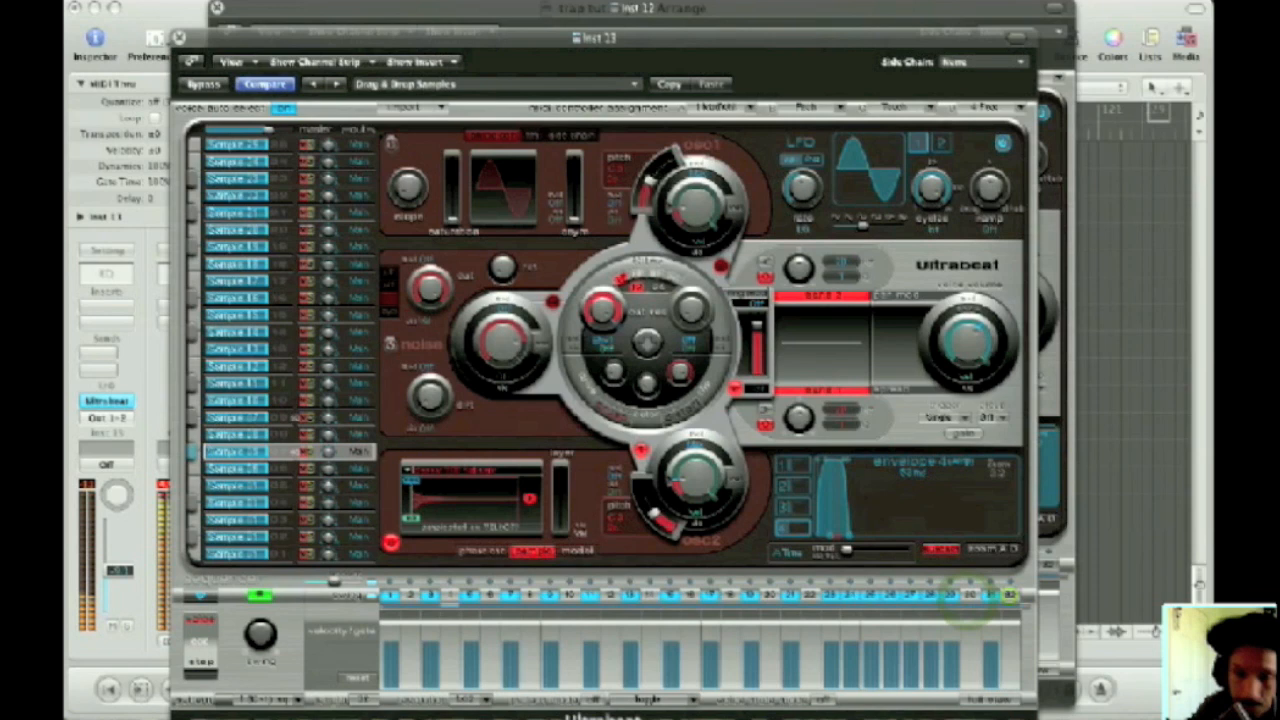
click(767, 595)
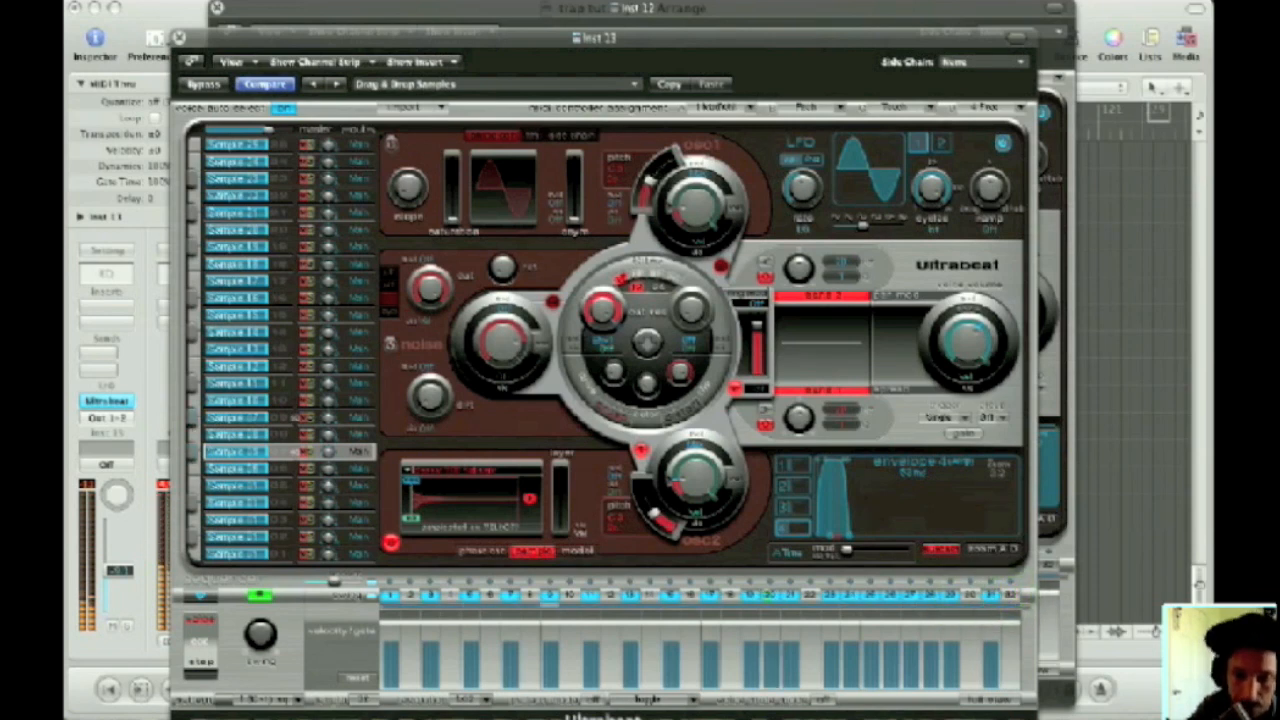
click(810, 595)
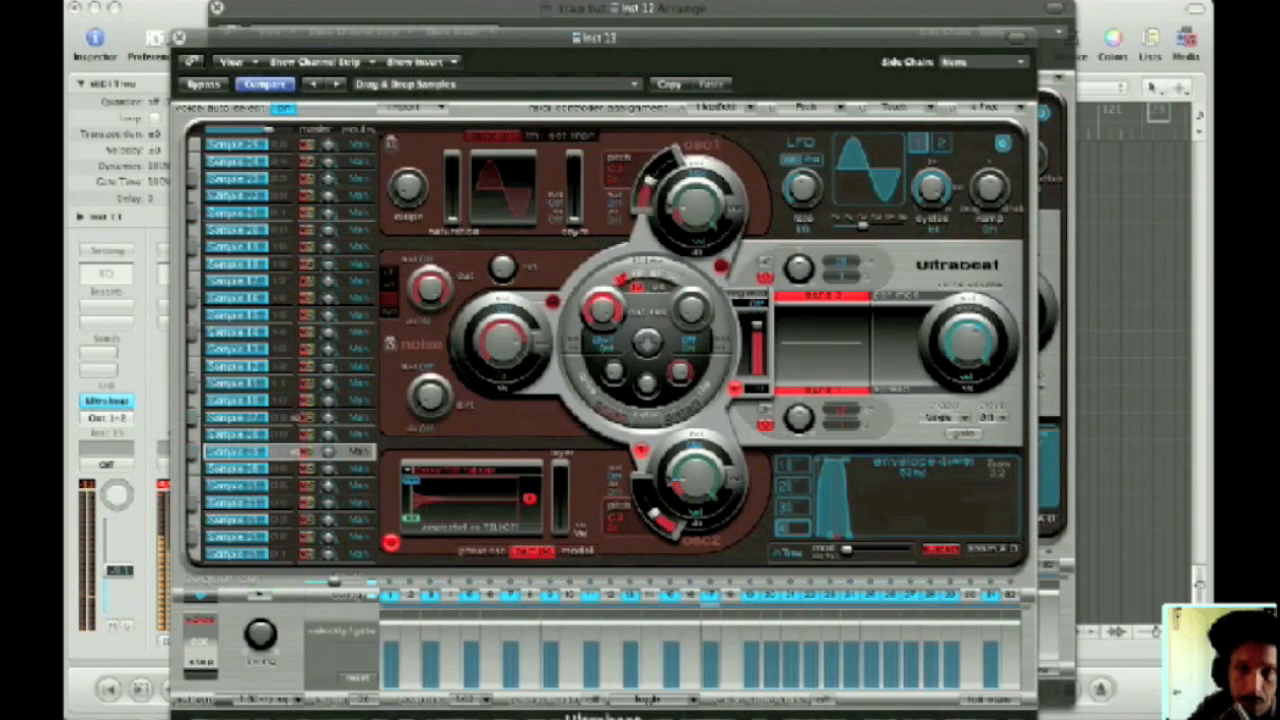
Clear the plug-in windows away from the arrangement and place the sequenced hat pattern as a region on track 3.
drag(235, 12, 521, 28)
click(503, 24)
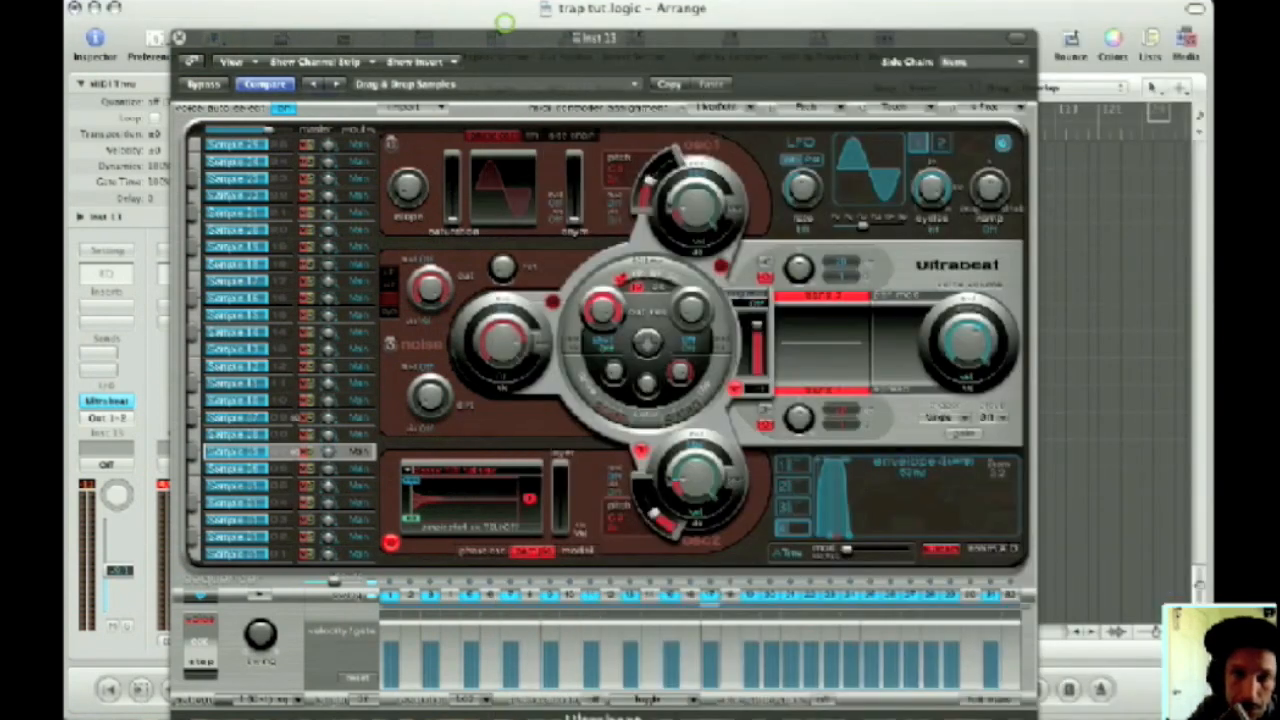
drag(457, 43, 845, 26)
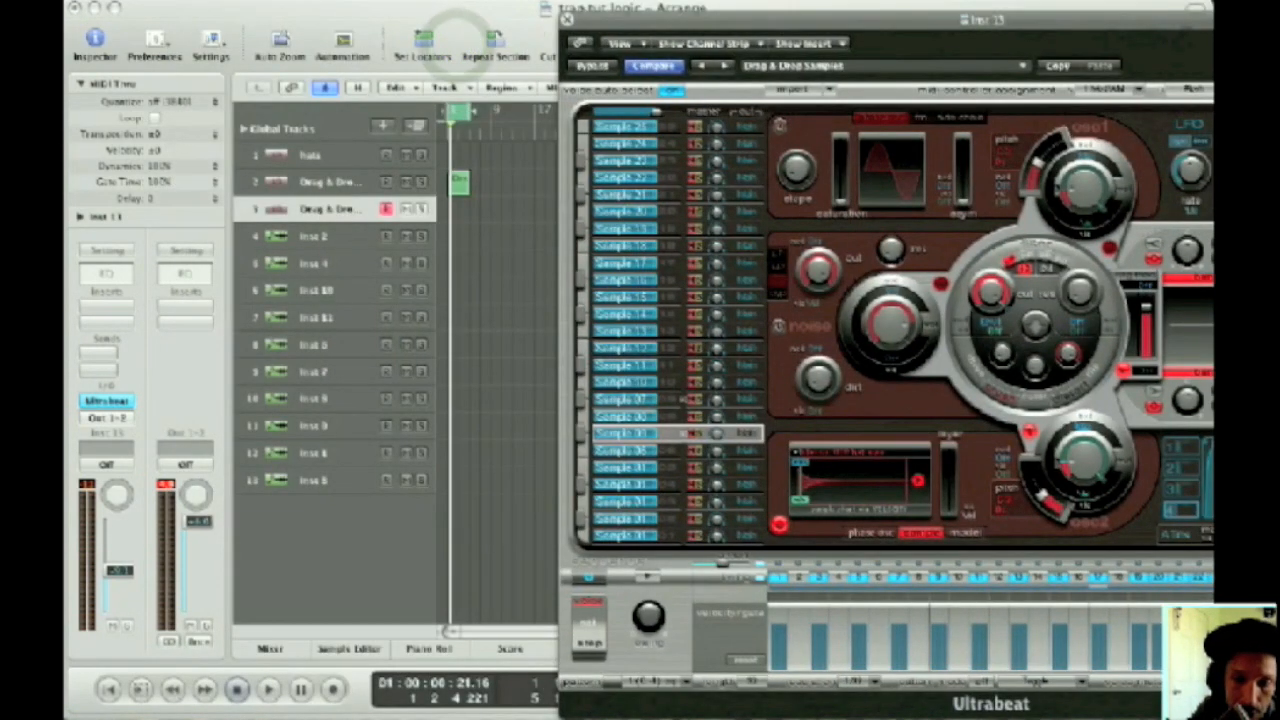
click(607, 681)
drag(607, 681, 456, 210)
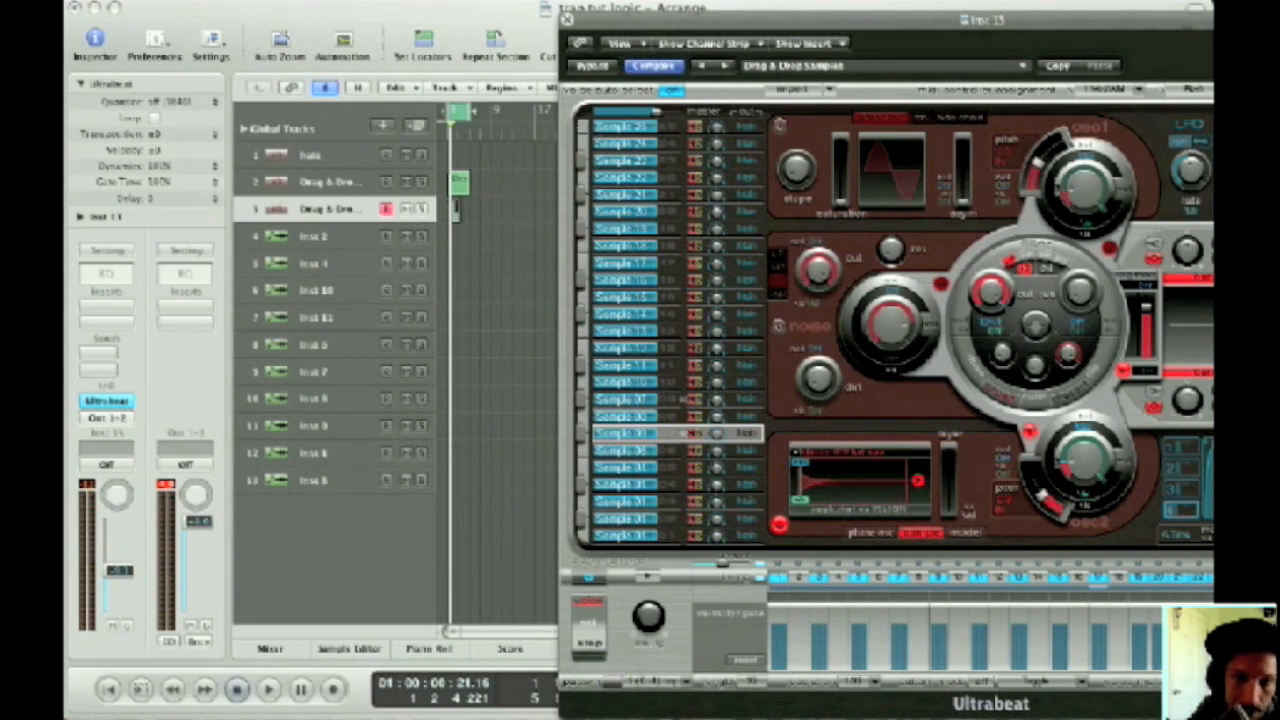
Rename track 3 as Hats and give it the cymbals icon.
double_click(328, 207)
text(Hats)
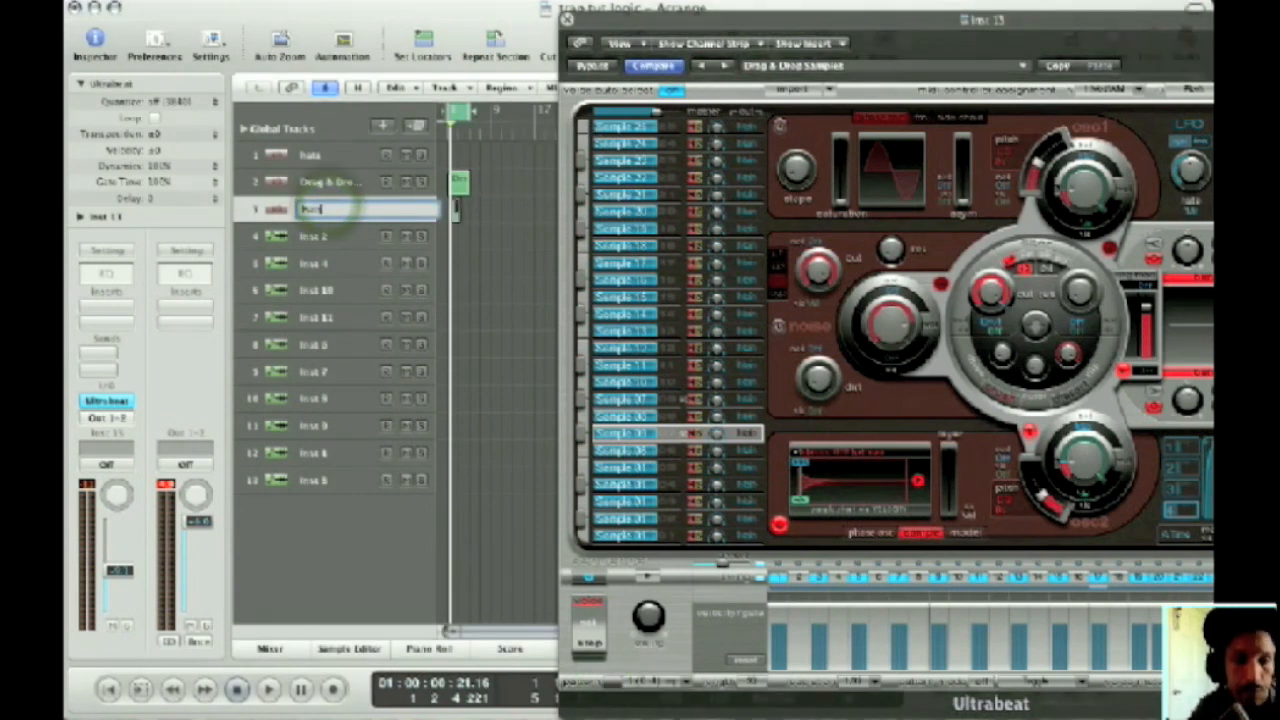
key(Return)
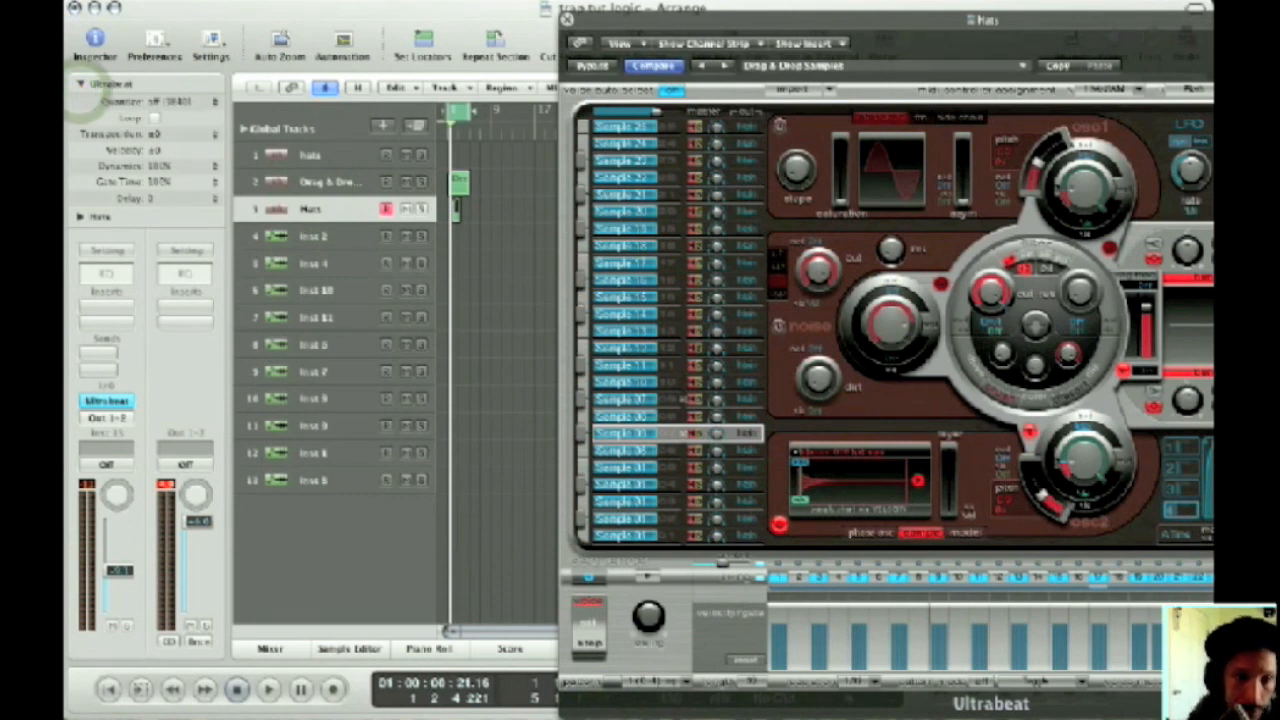
click(80, 216)
click(158, 241)
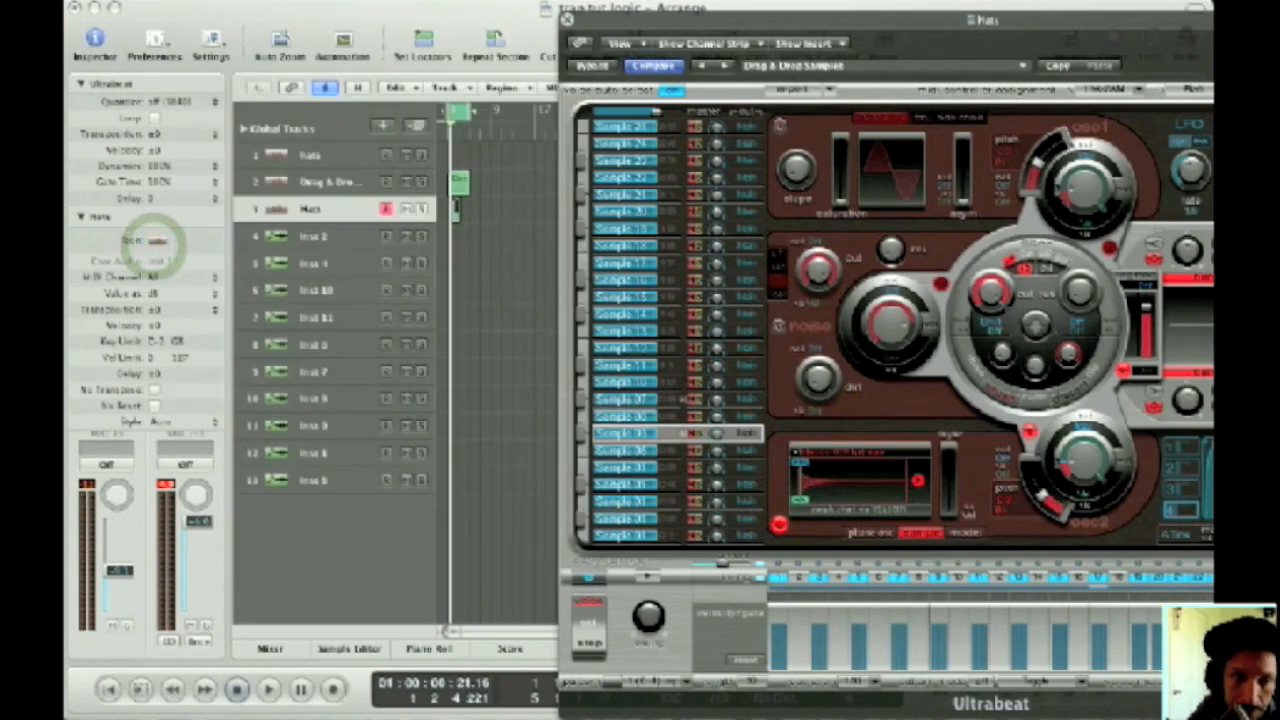
click(157, 242)
click(440, 16)
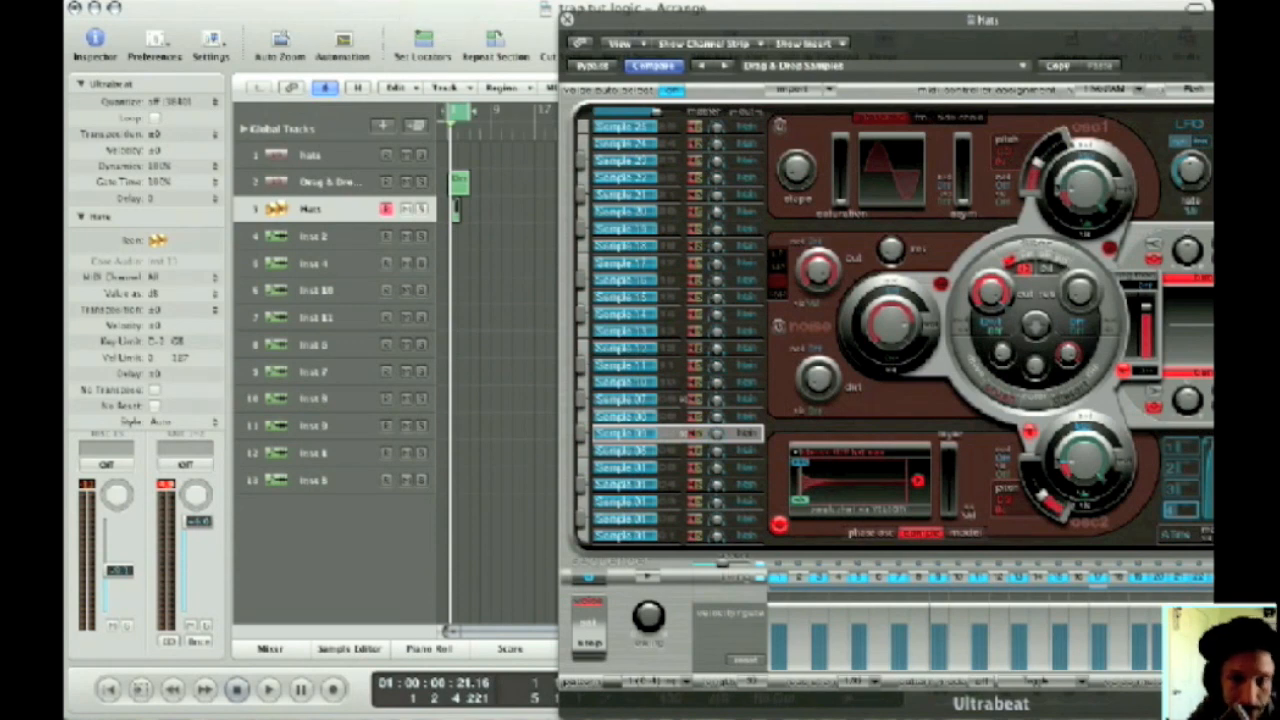
Move the hat region to the start of bar 1 and switch off Ultrabeat's internal step sequencer.
key(ctrl+Right)
key(ctrl+Right)
key(ctrl+Right)
key(ctrl+Right)
key(ctrl+Right)
key(ctrl+Right)
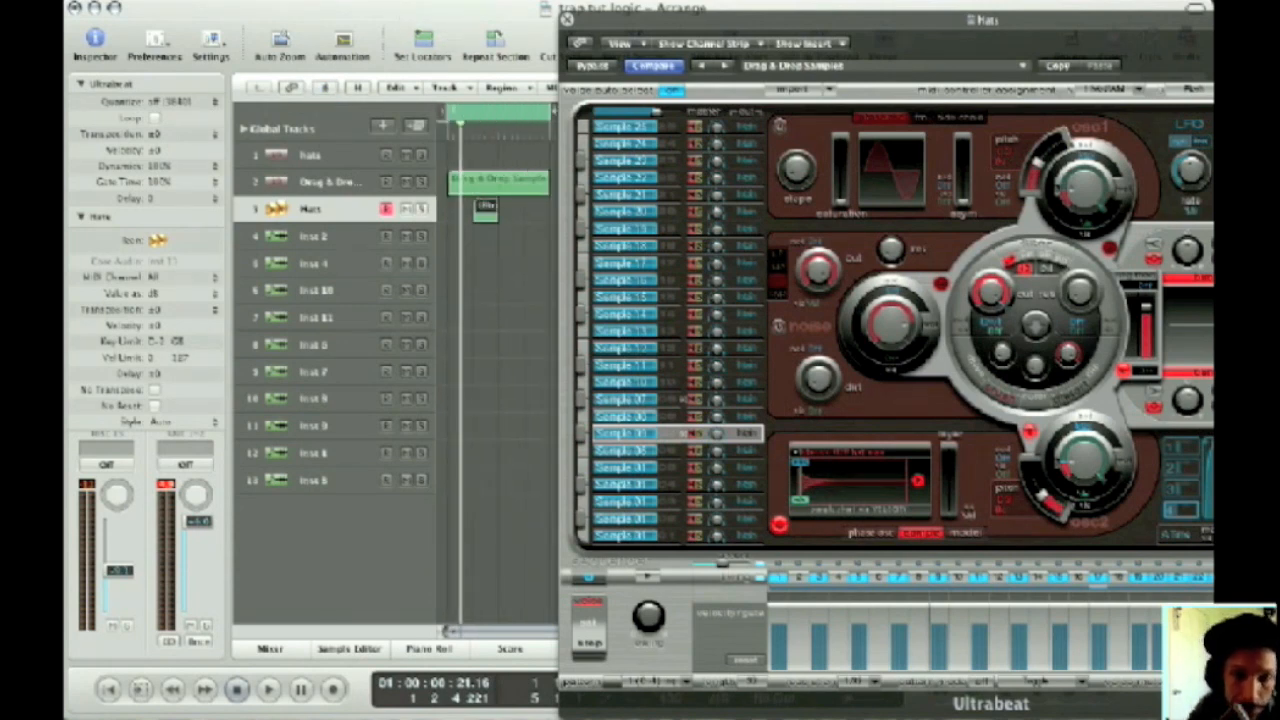
drag(490, 222, 465, 222)
click(593, 577)
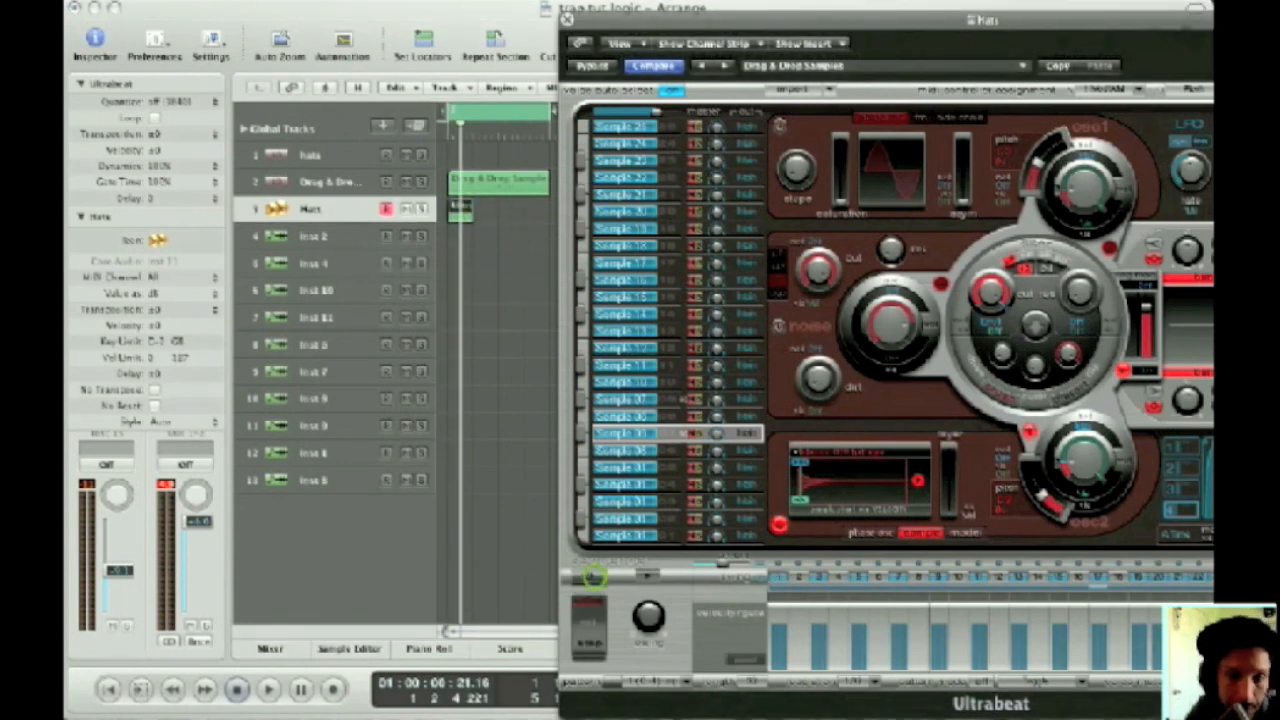
Repeat the one-bar hat region along the Hats track as real copies and play the beat back.
key(ctrl+r)
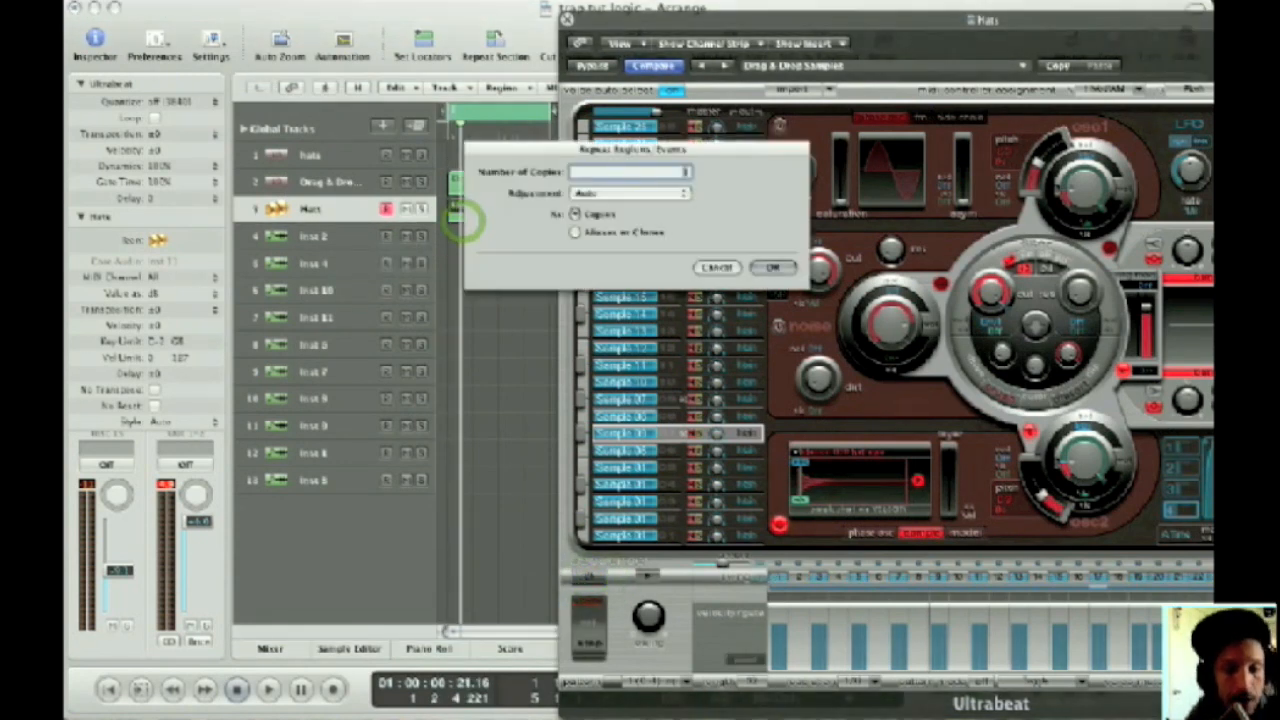
key(Return)
key(space)
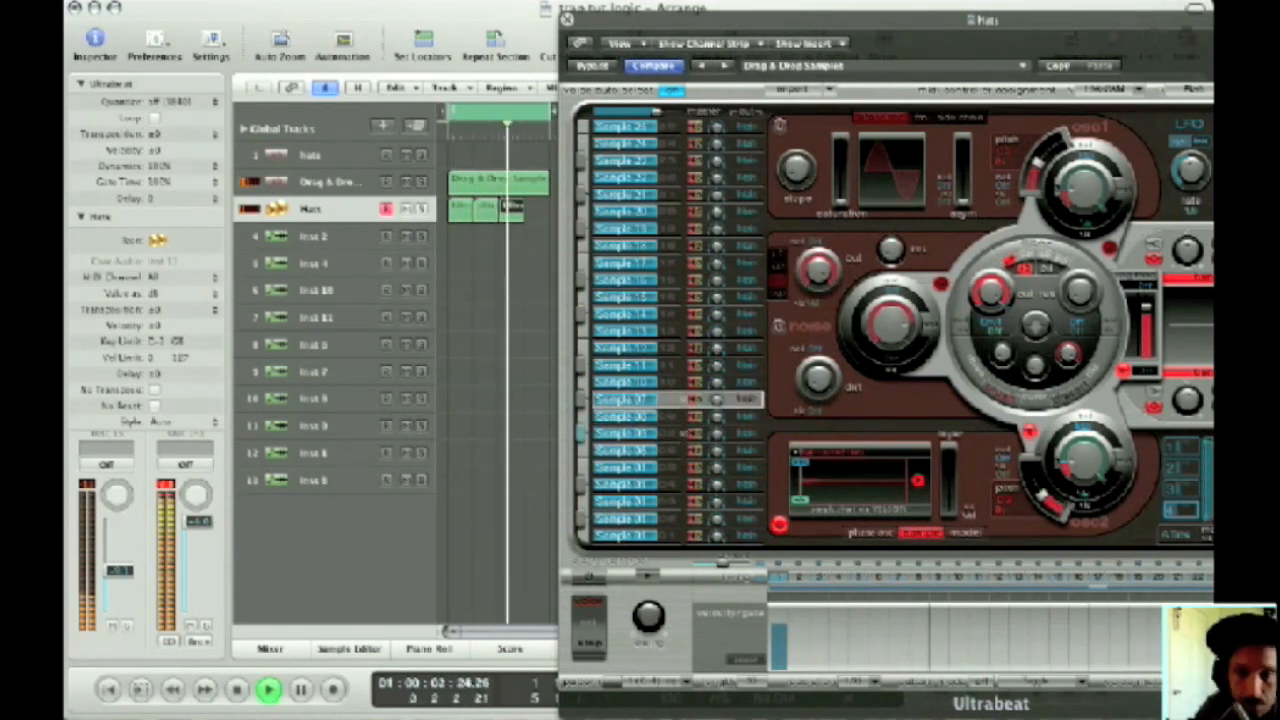
key(space)
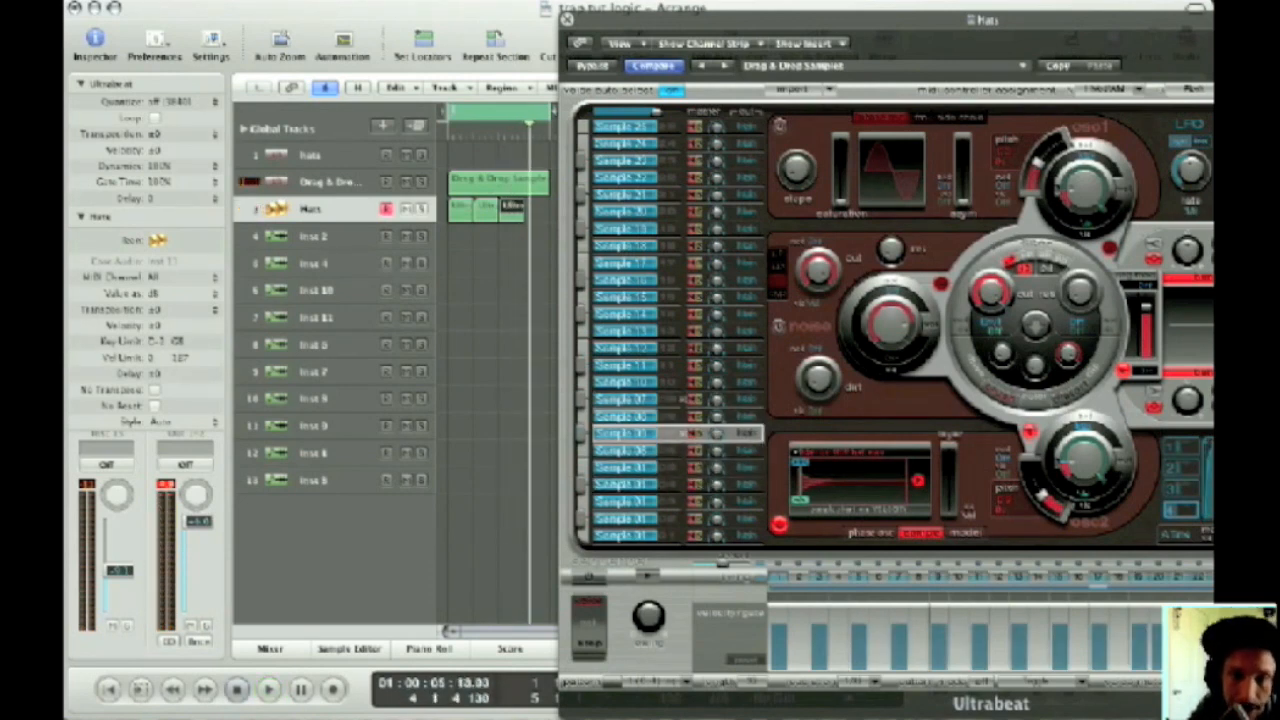
Duplicate the Hats track with its Ultrabeat setup and name the new track SN.
click(318, 208)
key(super+d)
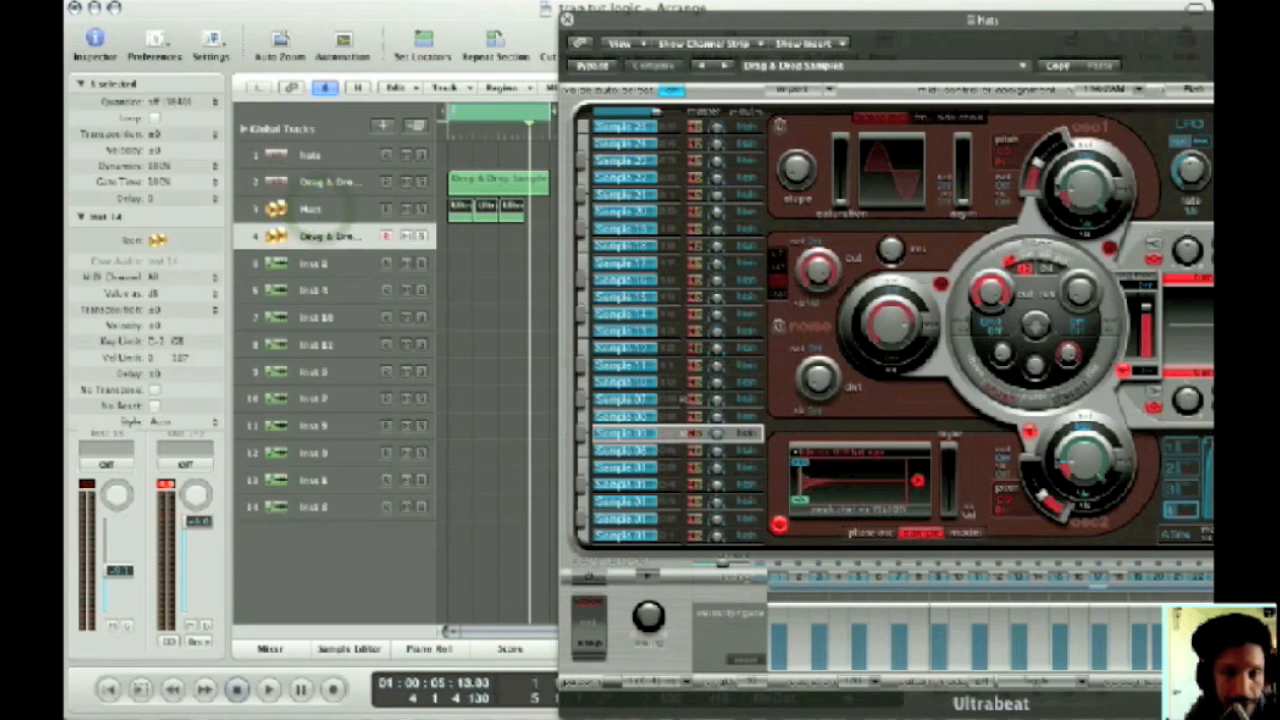
double_click(312, 236)
text(SN)
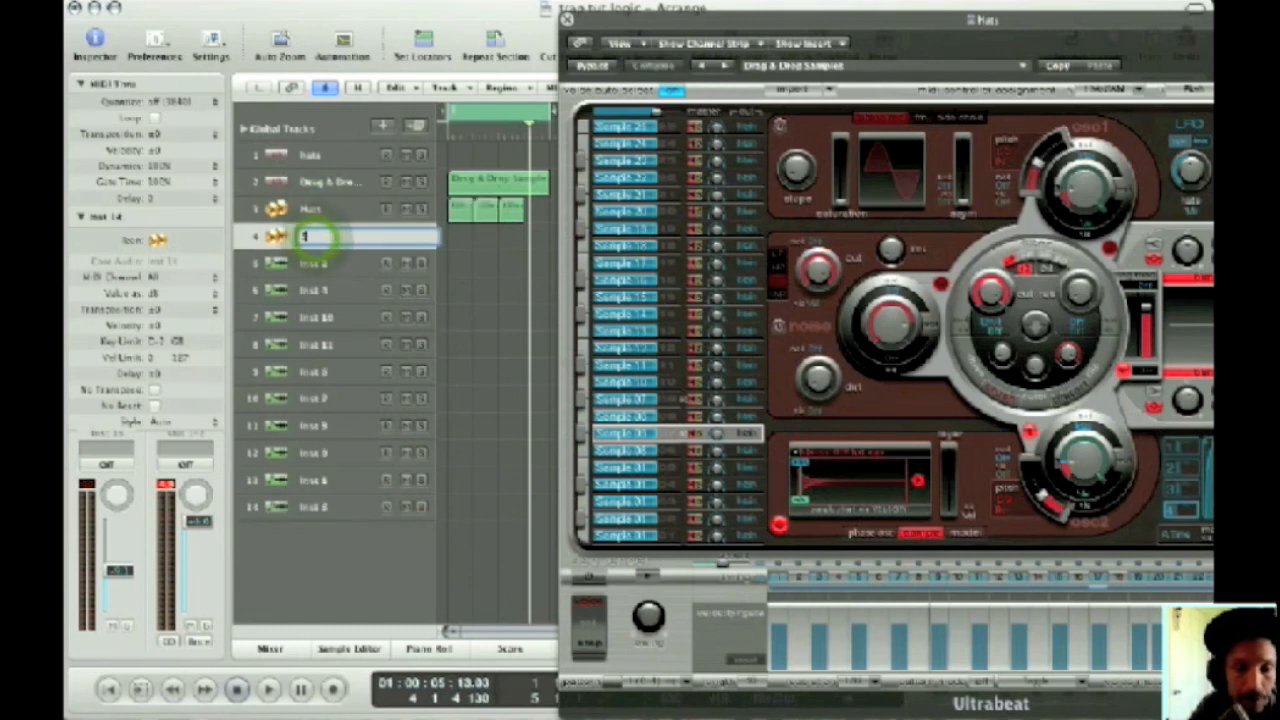
key(Return)
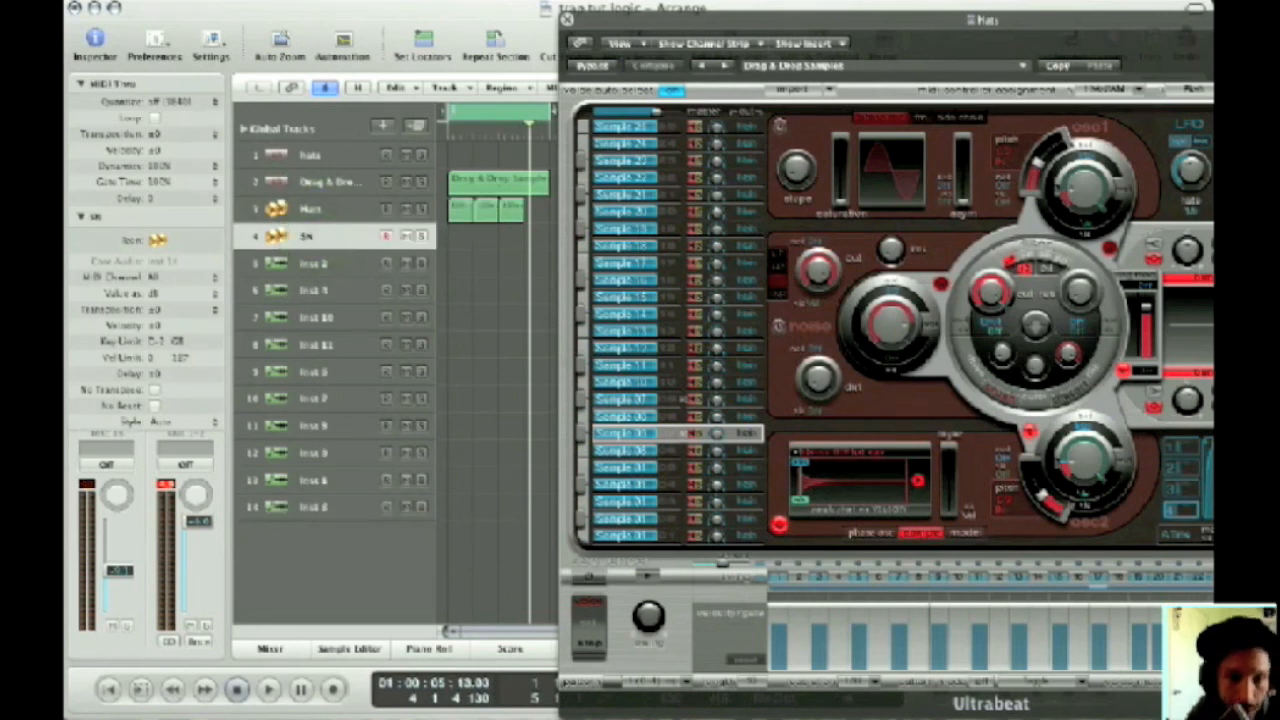
Give the SN track the red drum icon and collapse its track parameters.
click(150, 238)
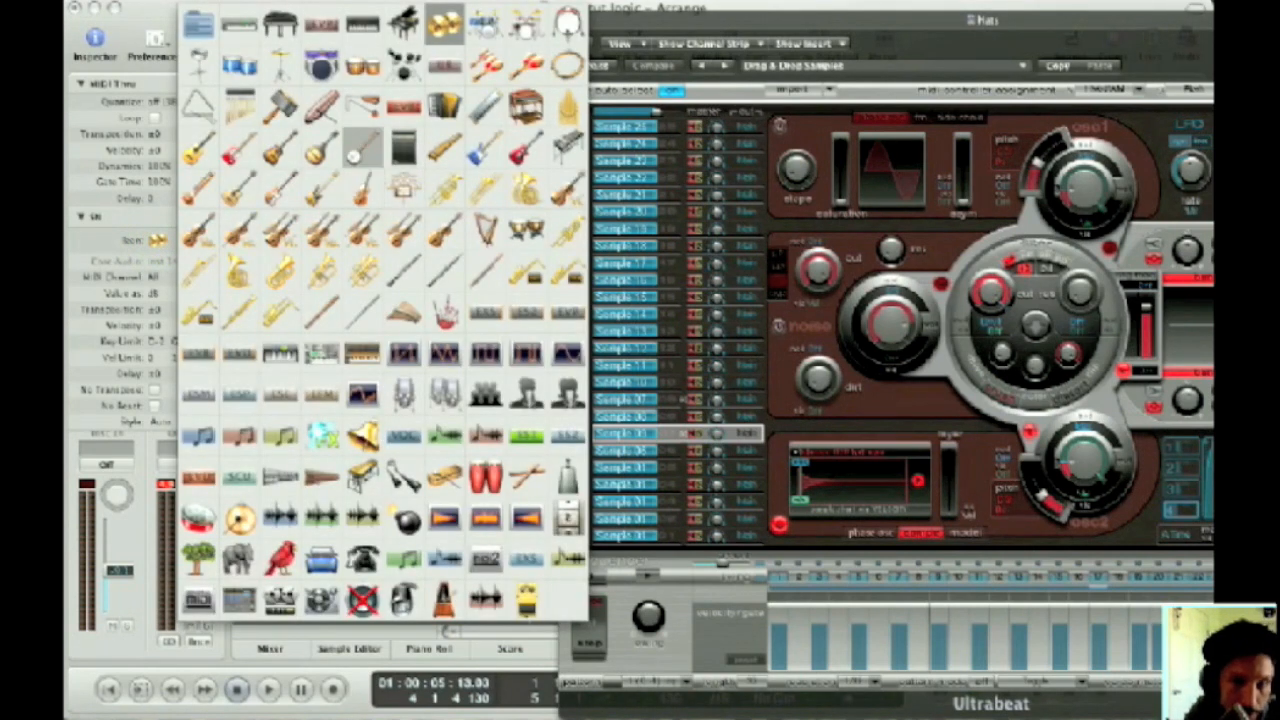
click(198, 517)
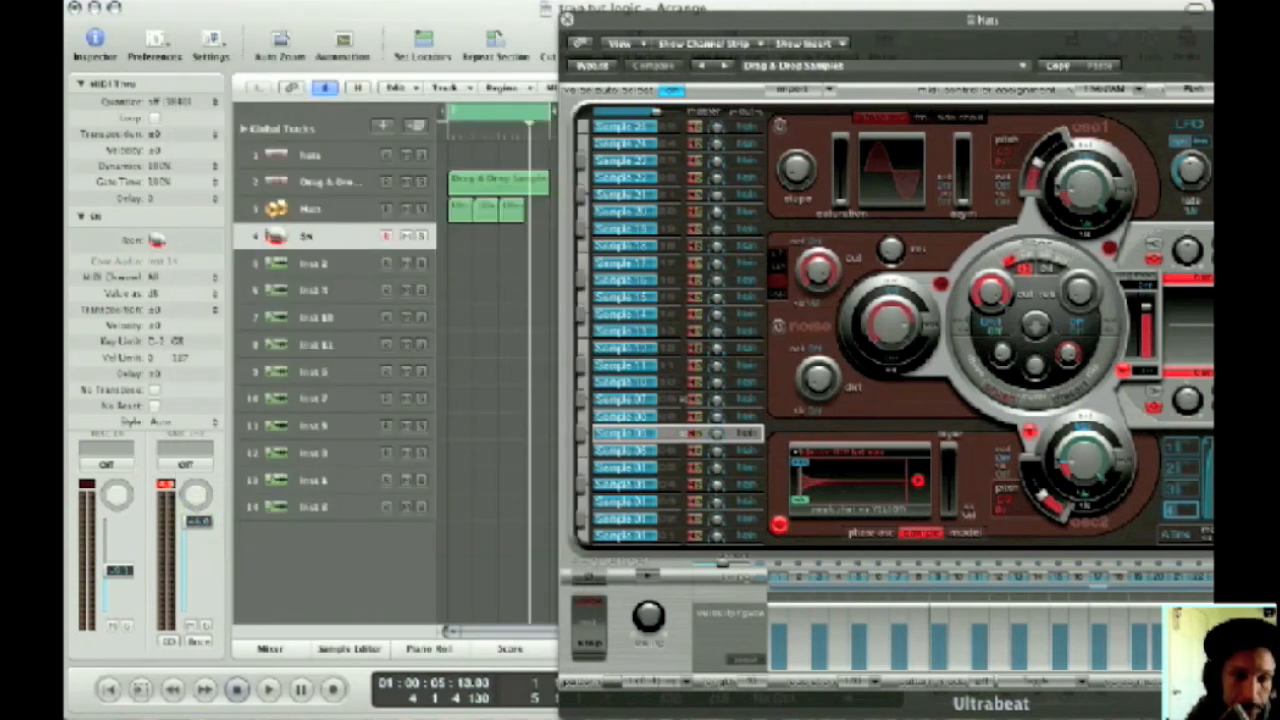
click(79, 215)
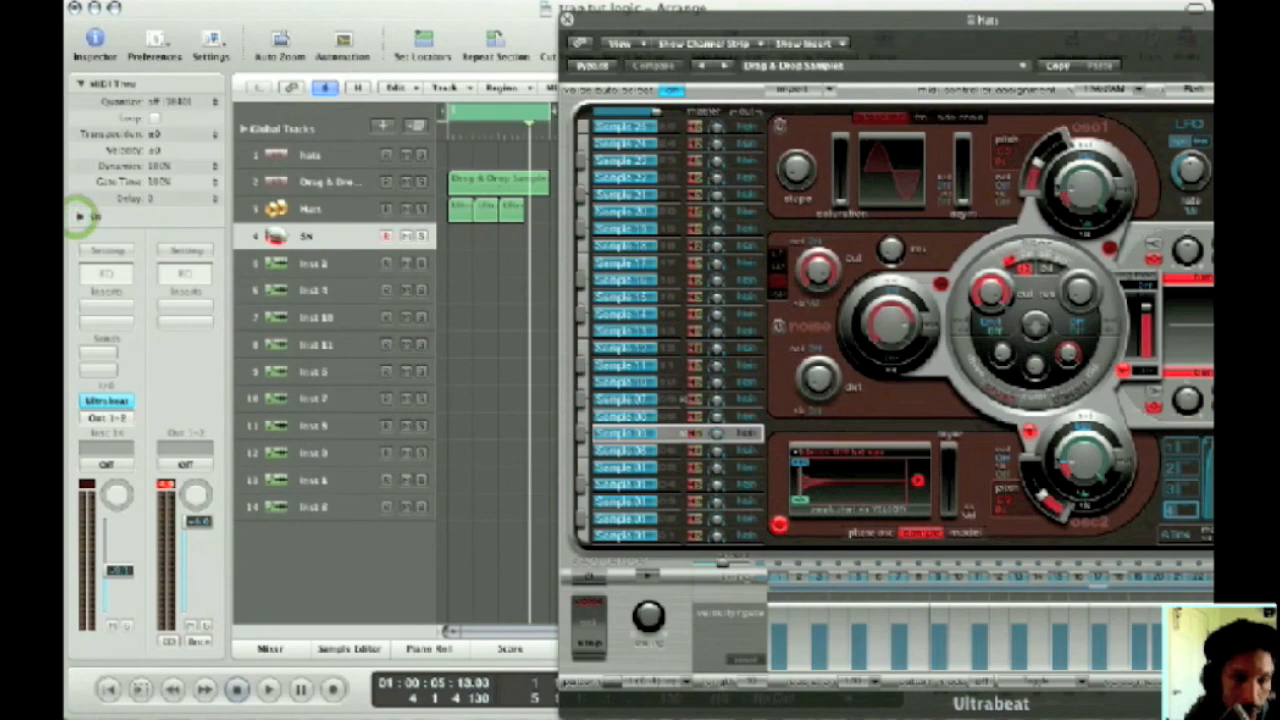
Open the SN track's Ultrabeat and reload the Drag & Drop Samples drum kit.
click(104, 400)
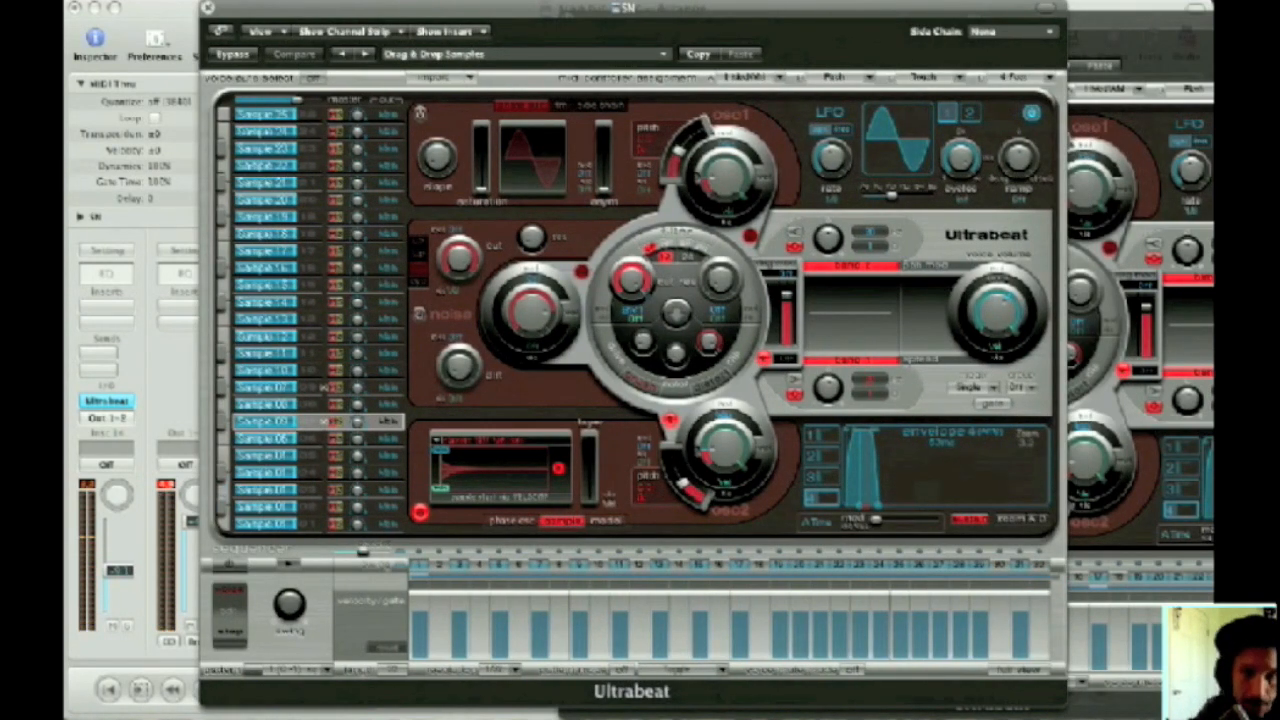
click(520, 54)
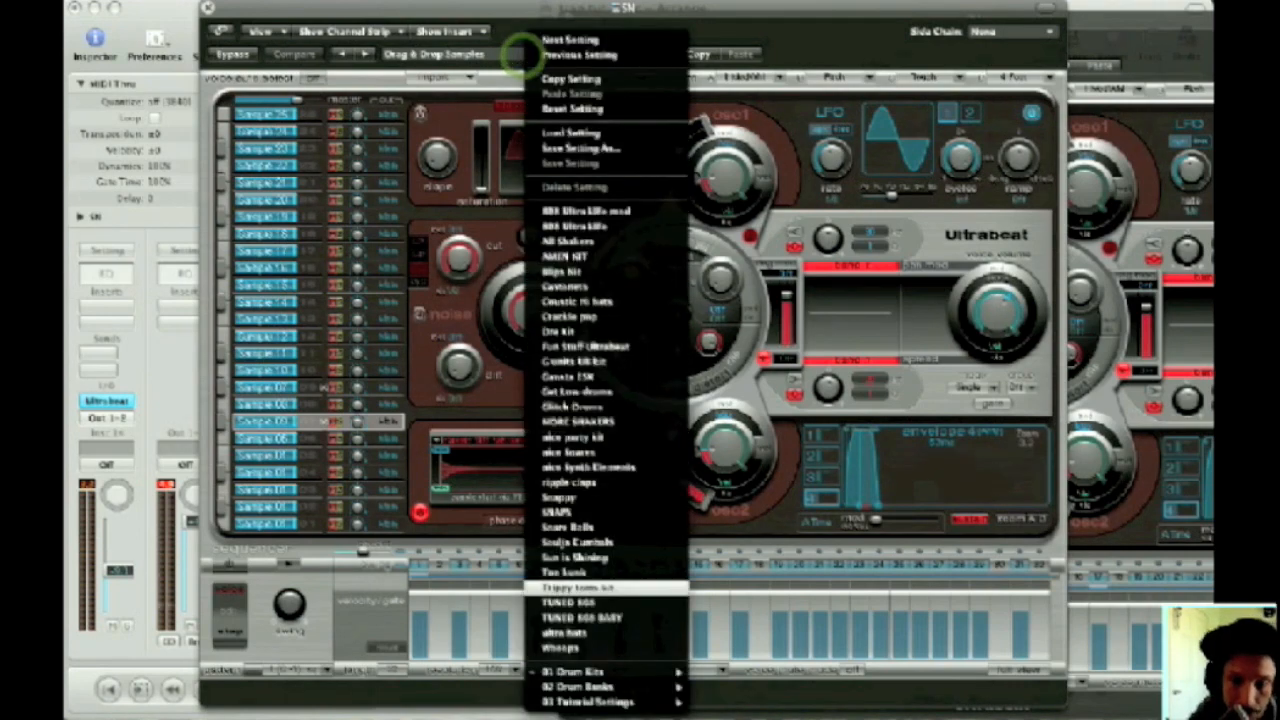
mouse_move(580, 672)
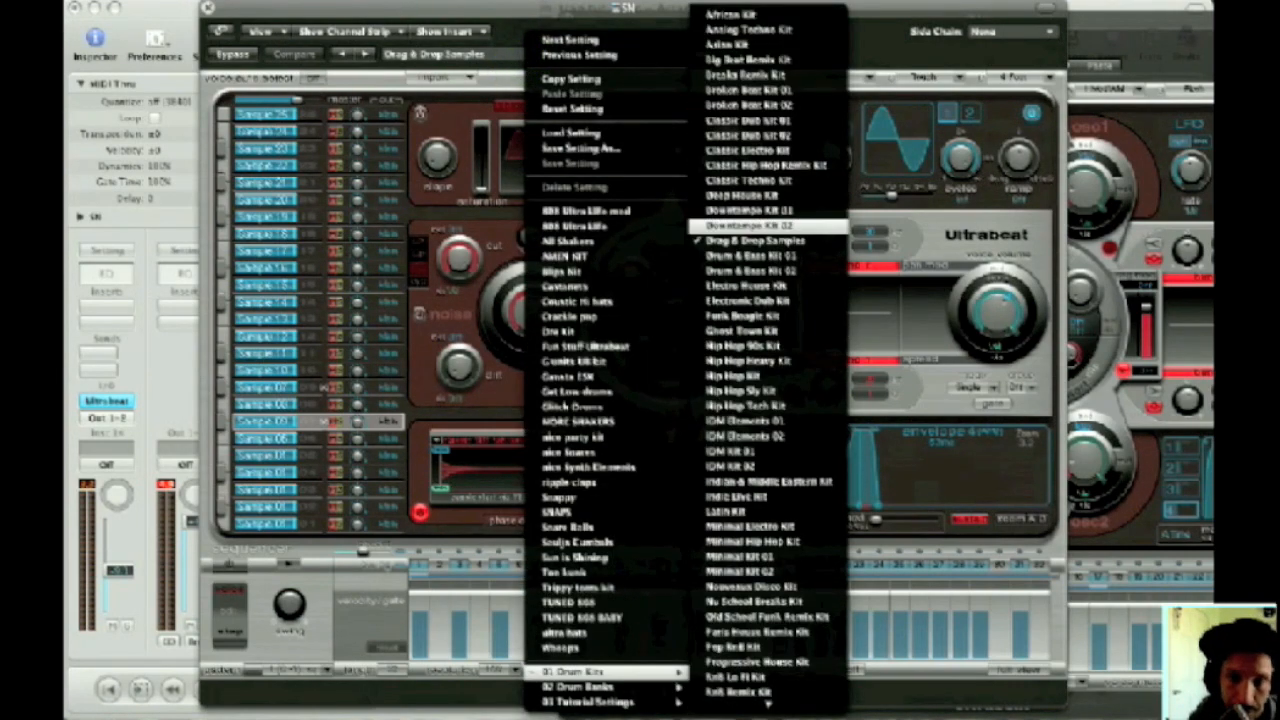
click(755, 241)
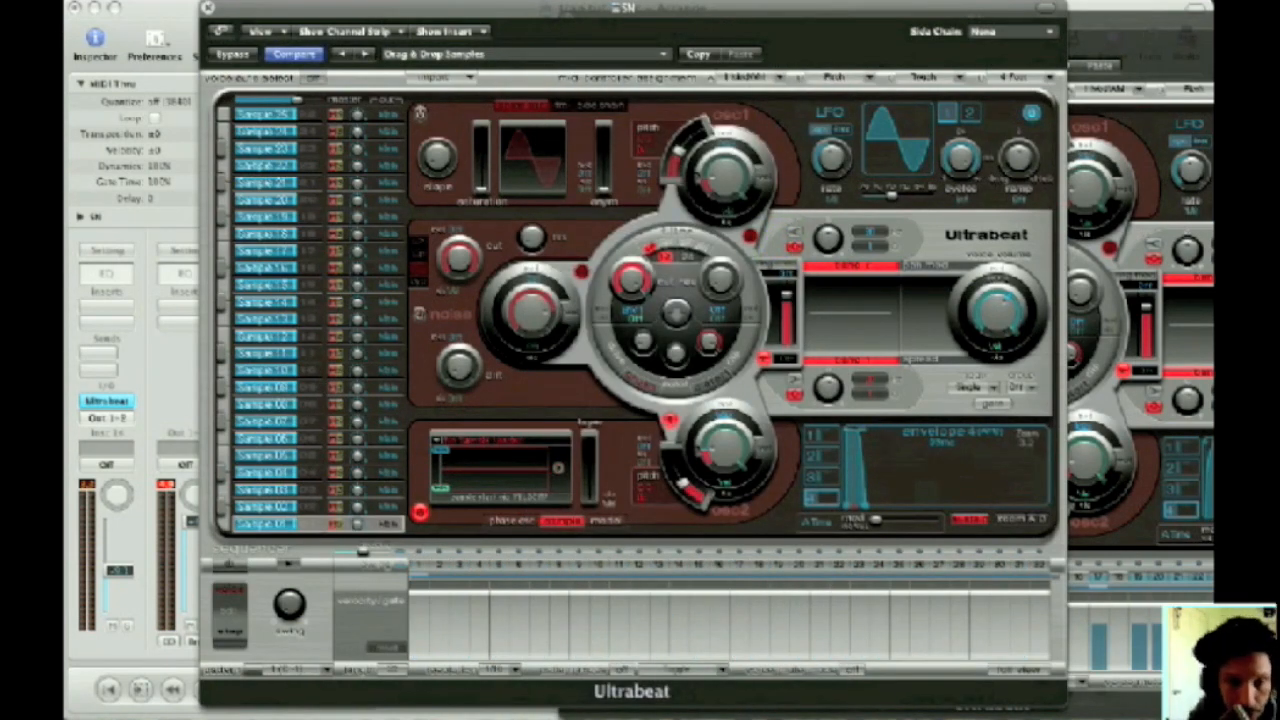
Load 808 Snare 1.wav from the Desktop sample pack's SN folder into the SN Ultrabeat's Sample 03 voice.
click(310, 489)
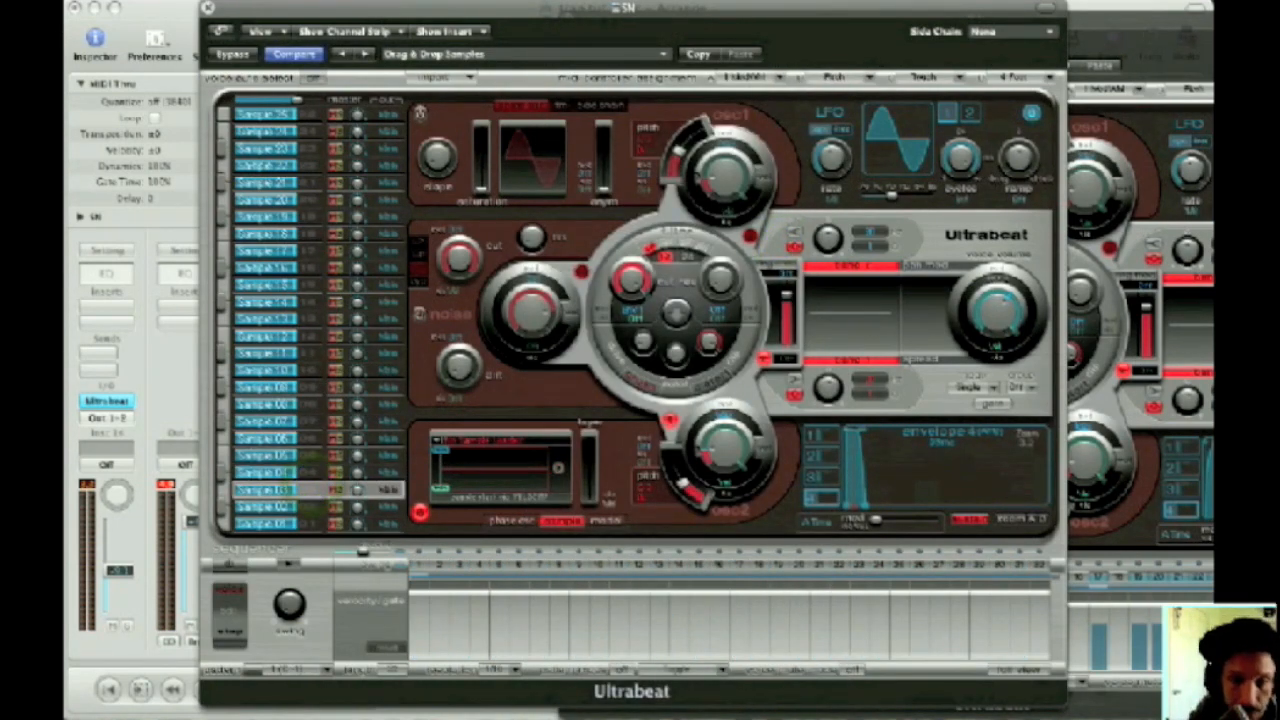
click(485, 441)
click(452, 466)
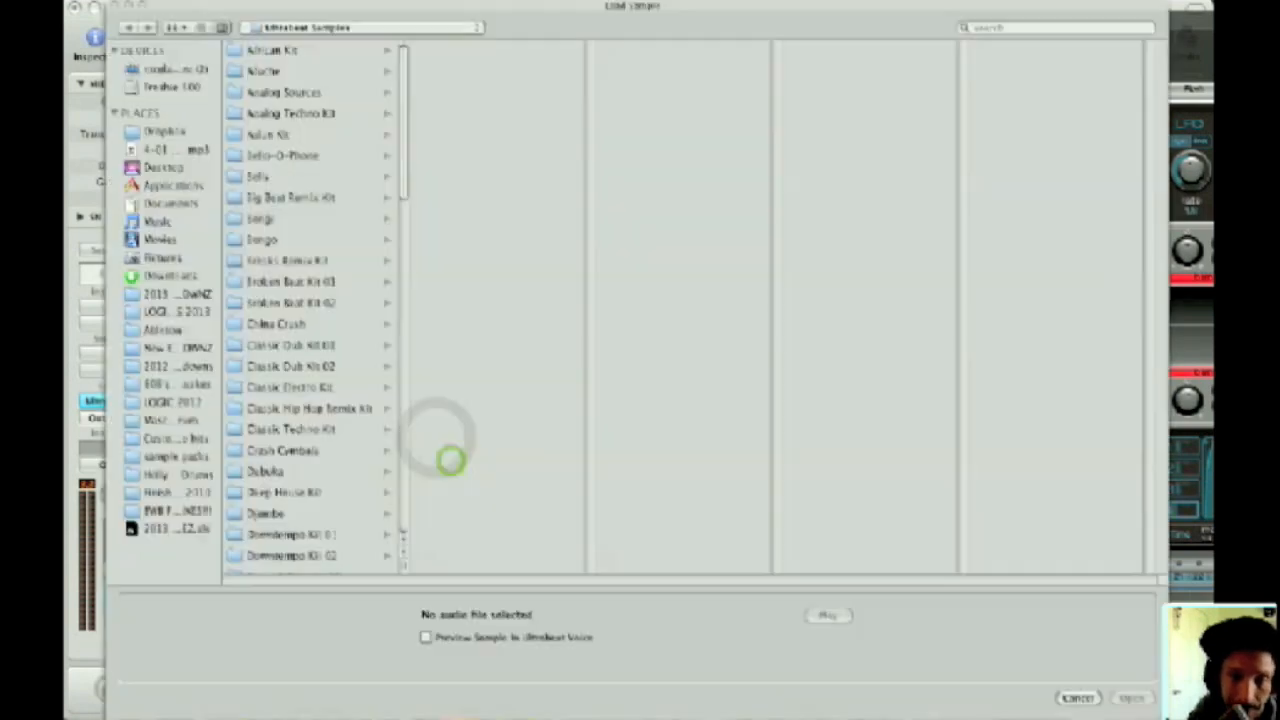
click(163, 167)
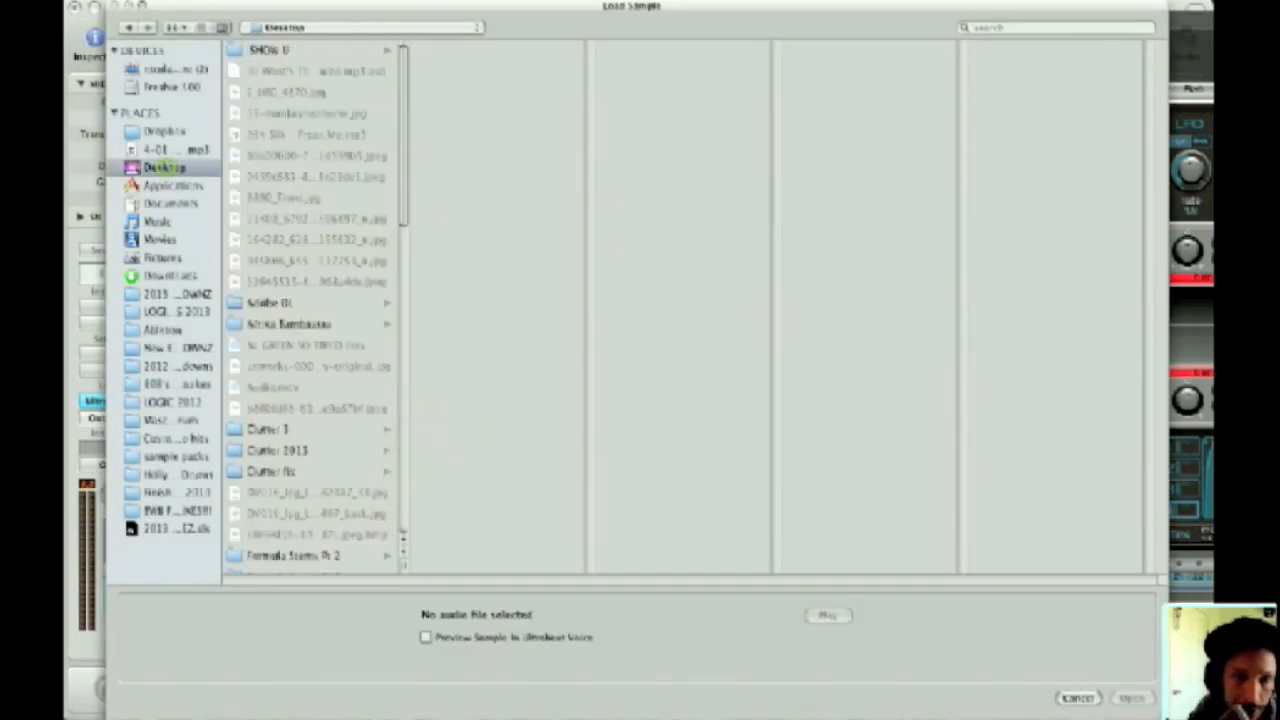
scroll(310, 300, down, 15)
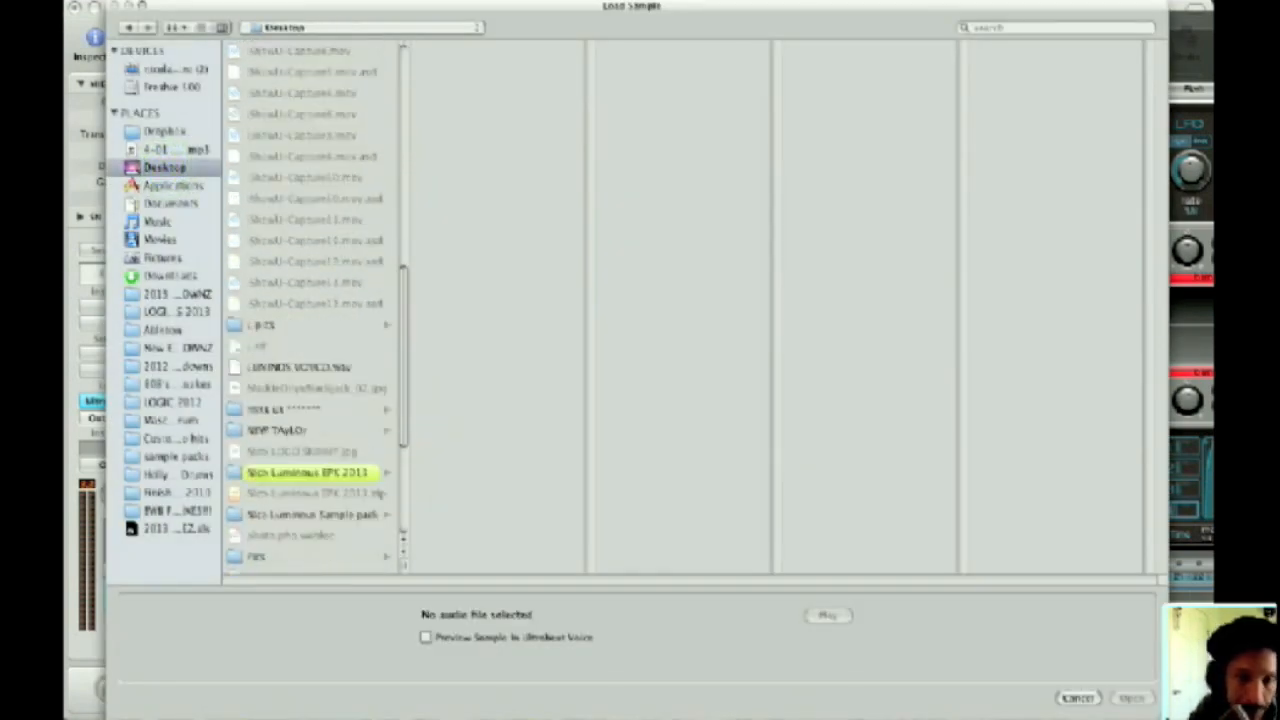
scroll(310, 300, down, 6)
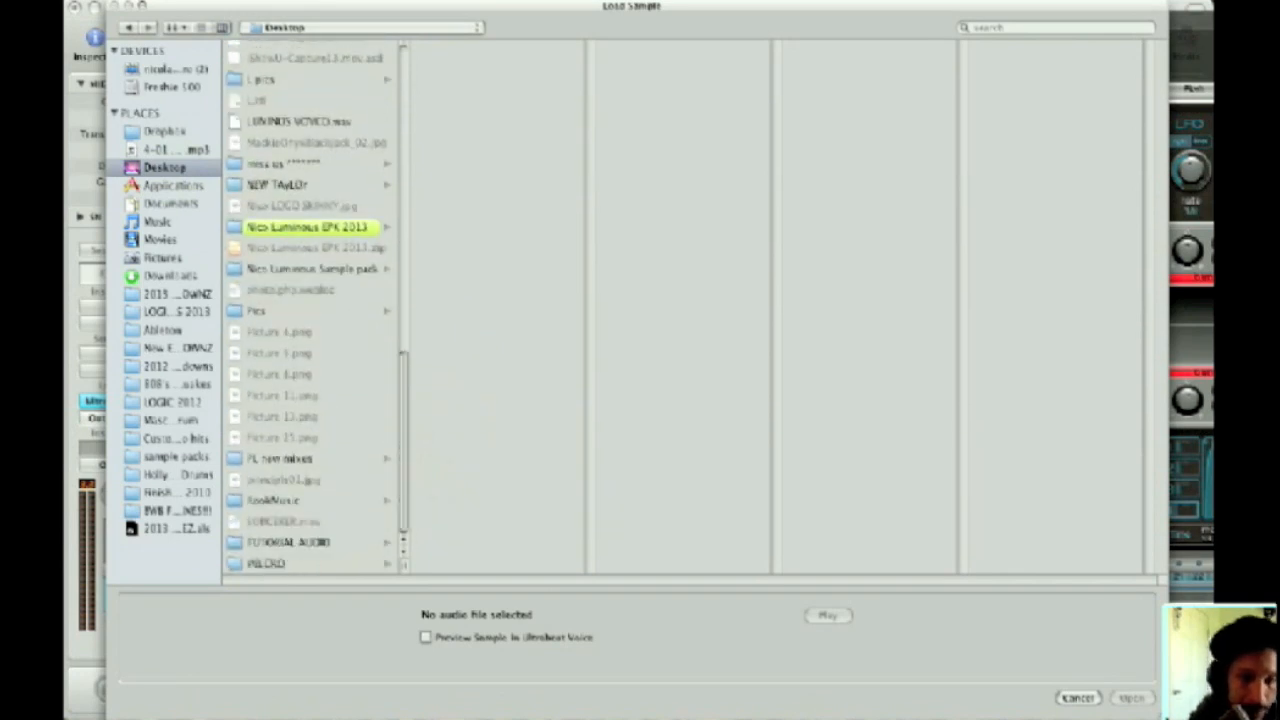
click(323, 270)
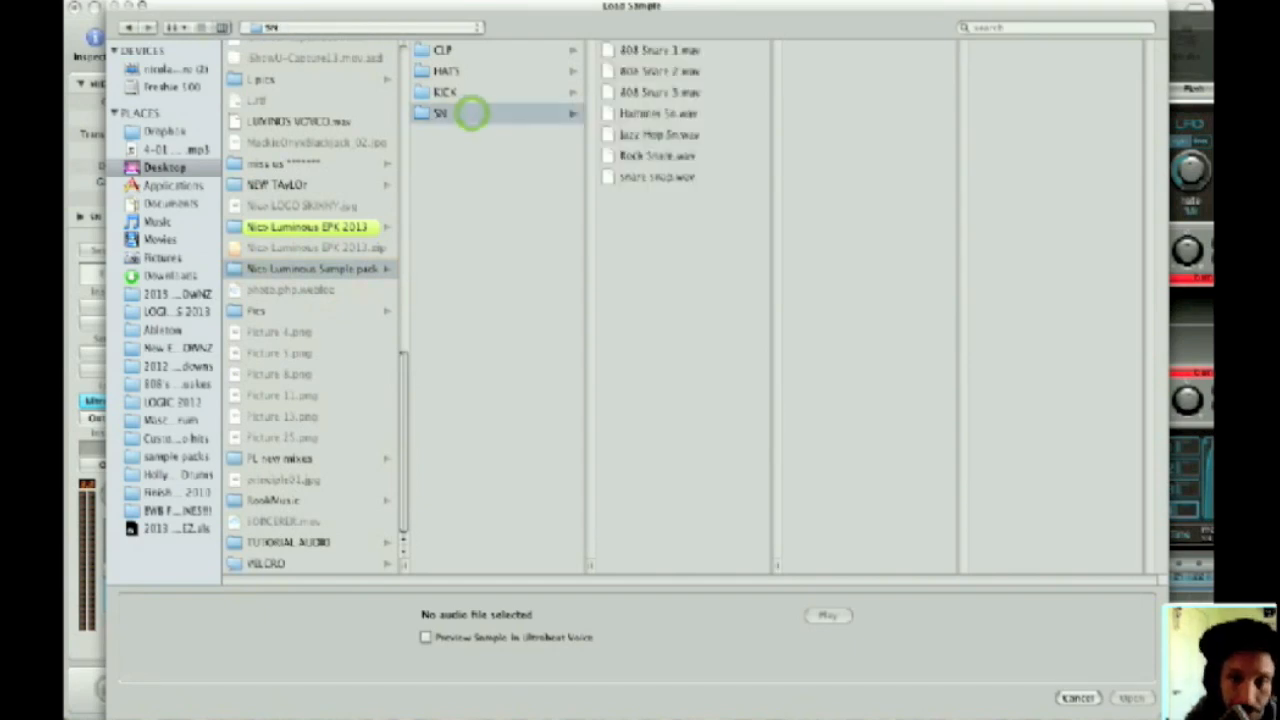
double_click(699, 50)
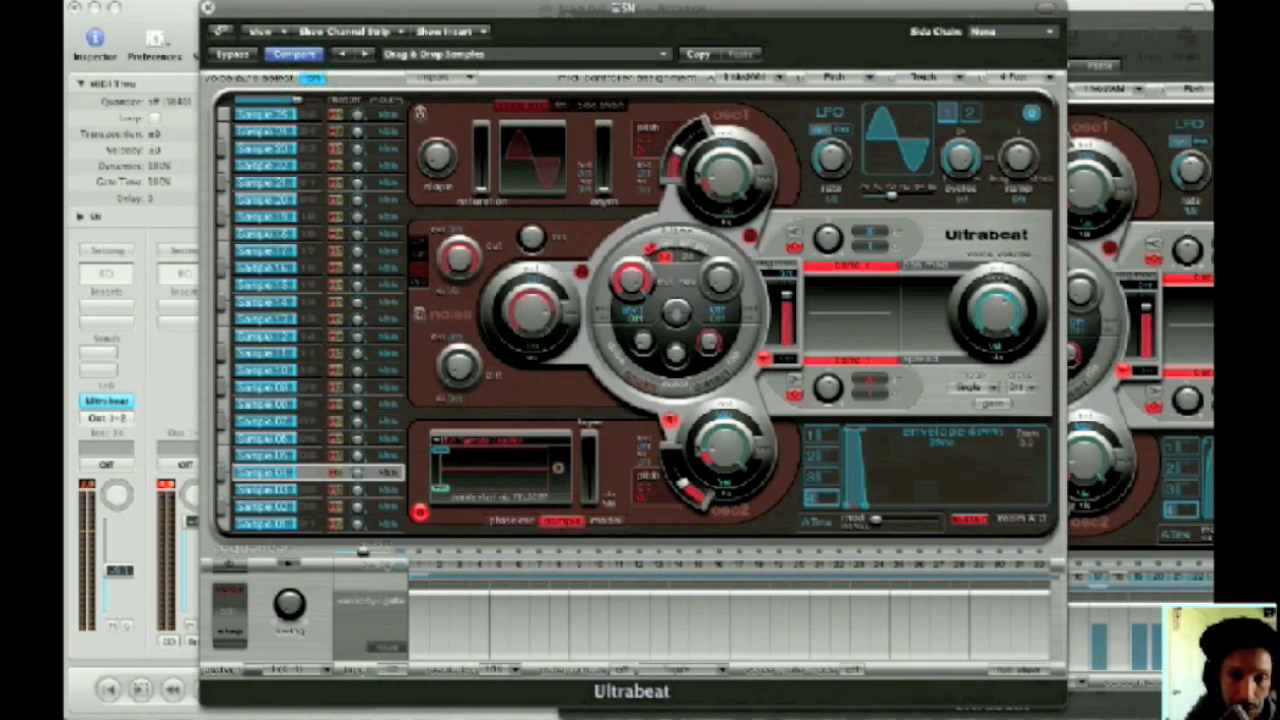
Load 808 Snare 3.wav from the SN folder into the Sample 04 voice.
click(434, 439)
click(462, 466)
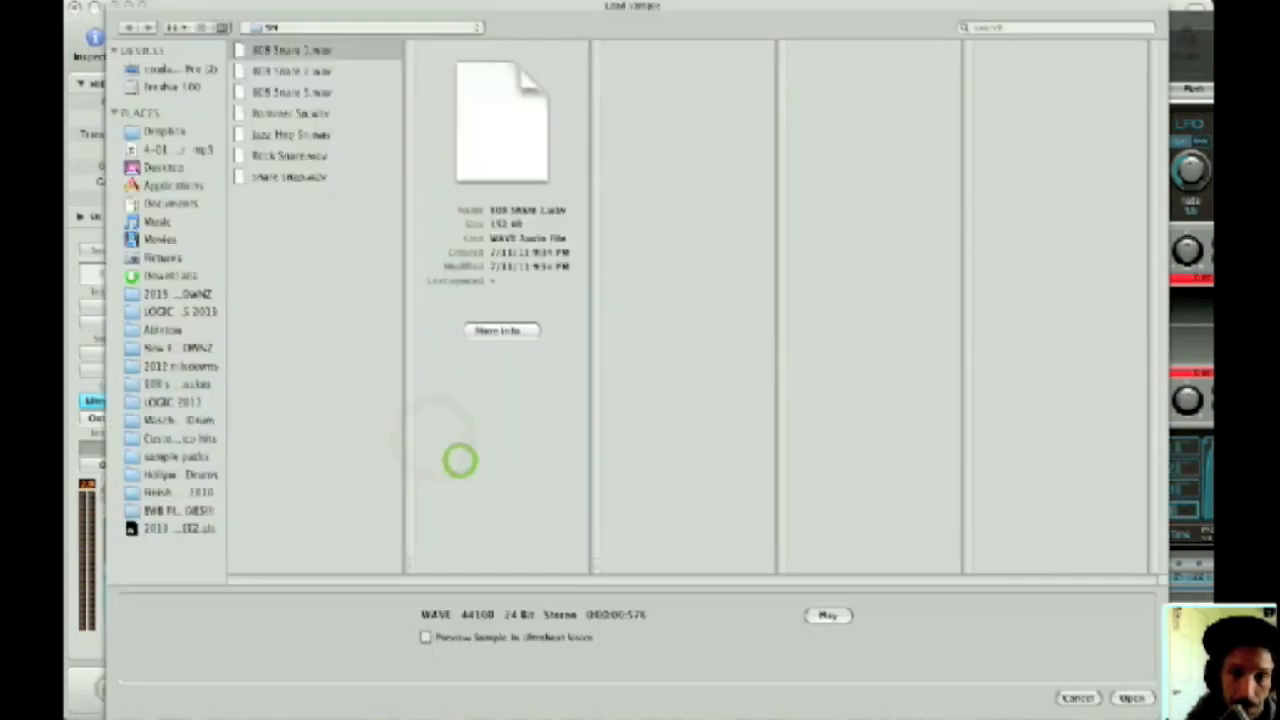
click(300, 92)
double_click(300, 92)
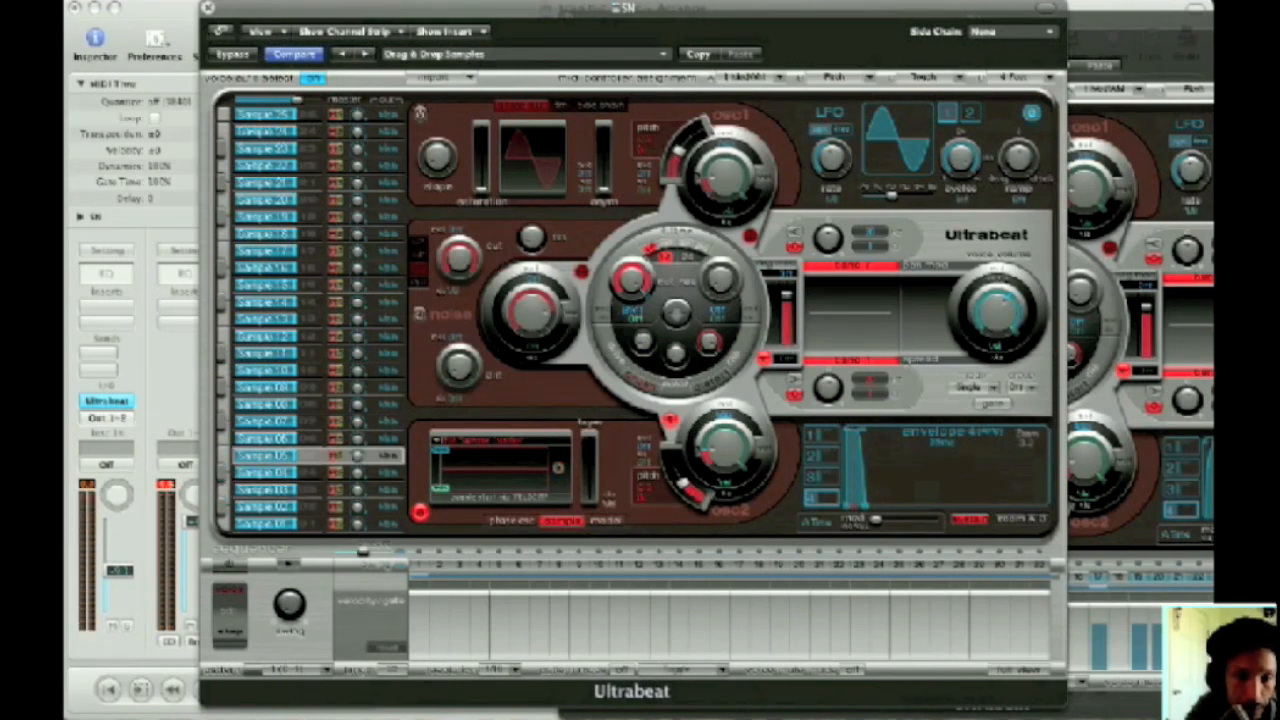
Load Snare Snap.wav into the Sample 05 voice and fine-tune its oscillator 2 pitch.
click(434, 440)
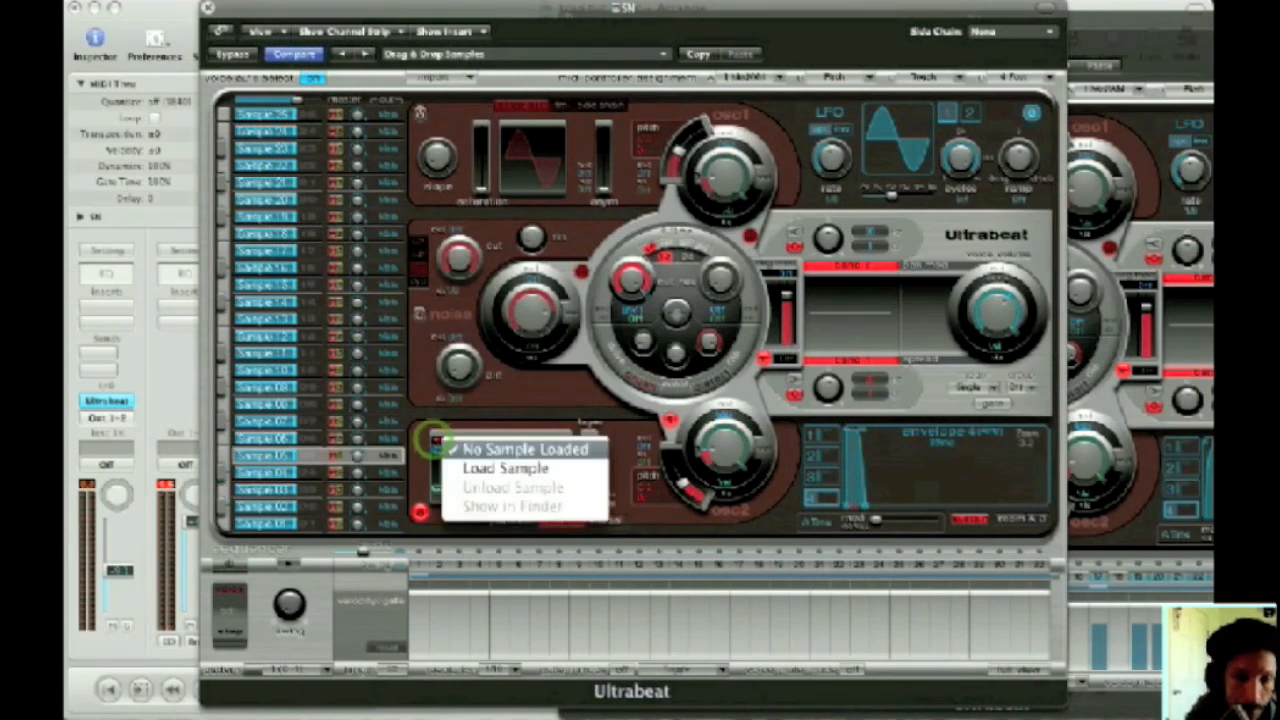
click(460, 466)
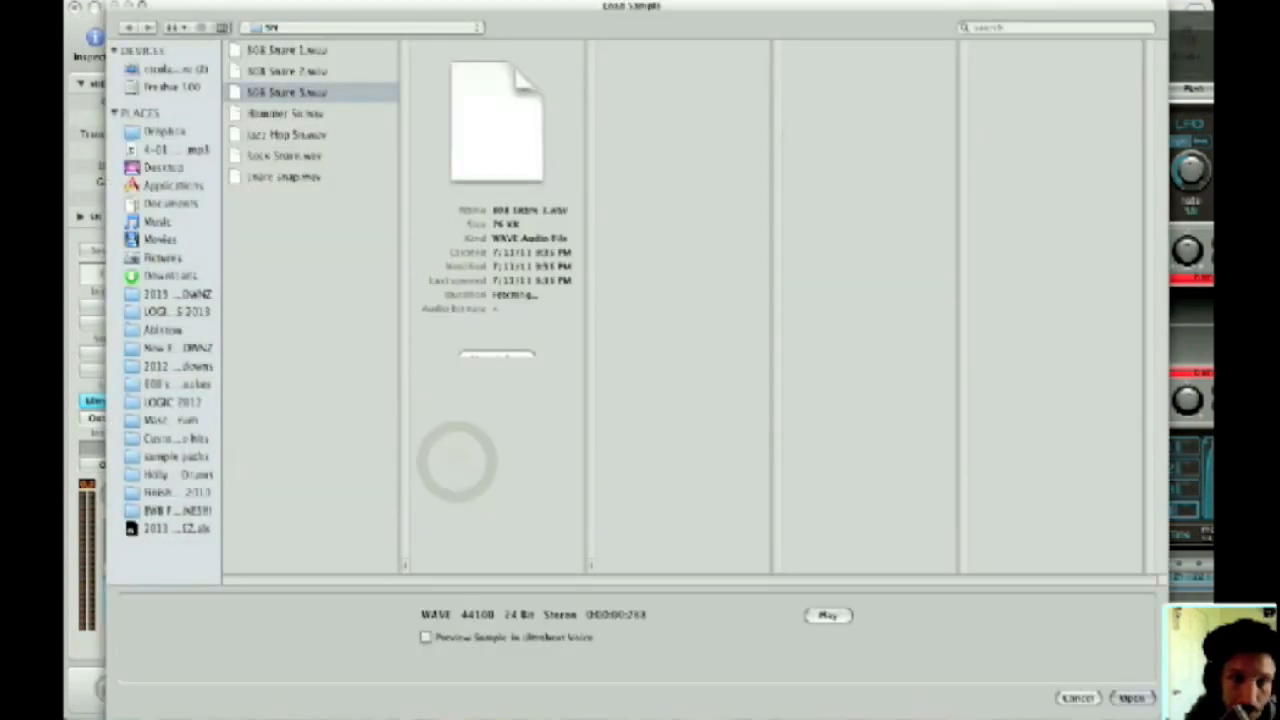
click(283, 177)
double_click(283, 177)
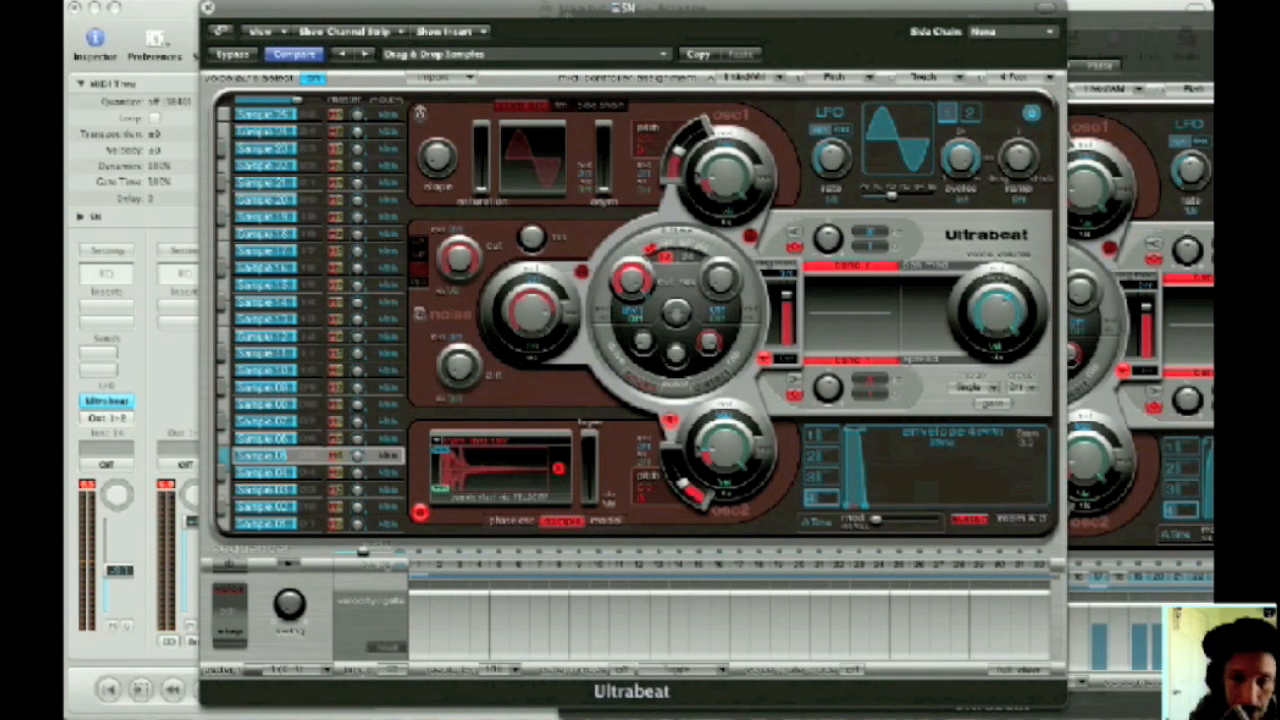
drag(686, 490, 683, 484)
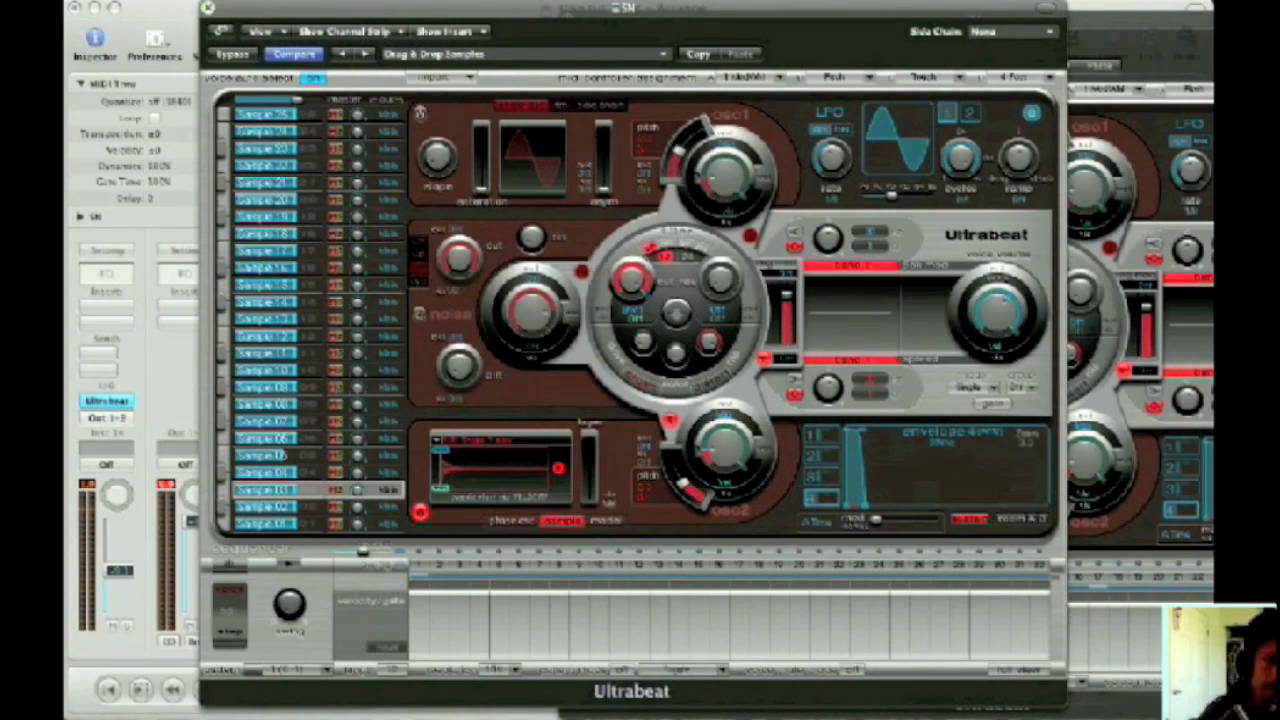
Record a snare pattern across the four-bar cycle on the SN track and play it back with the Ultrabeat windows closed.
click(207, 8)
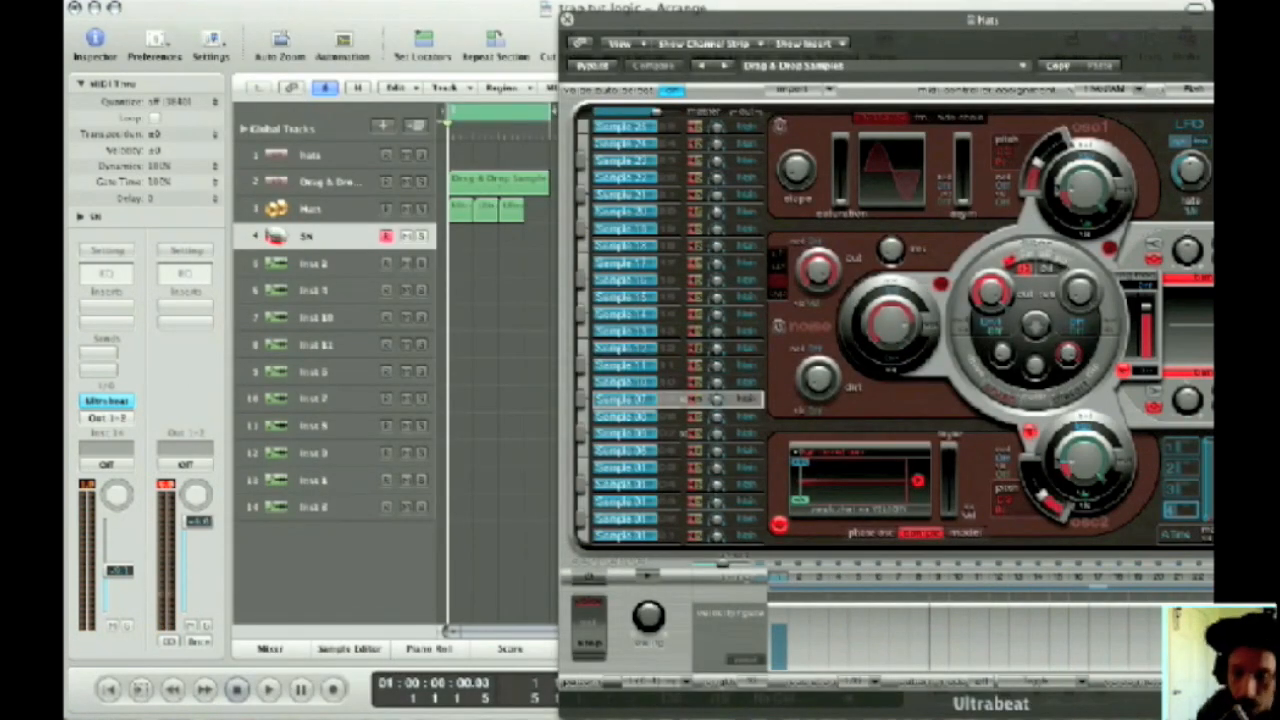
key(r)
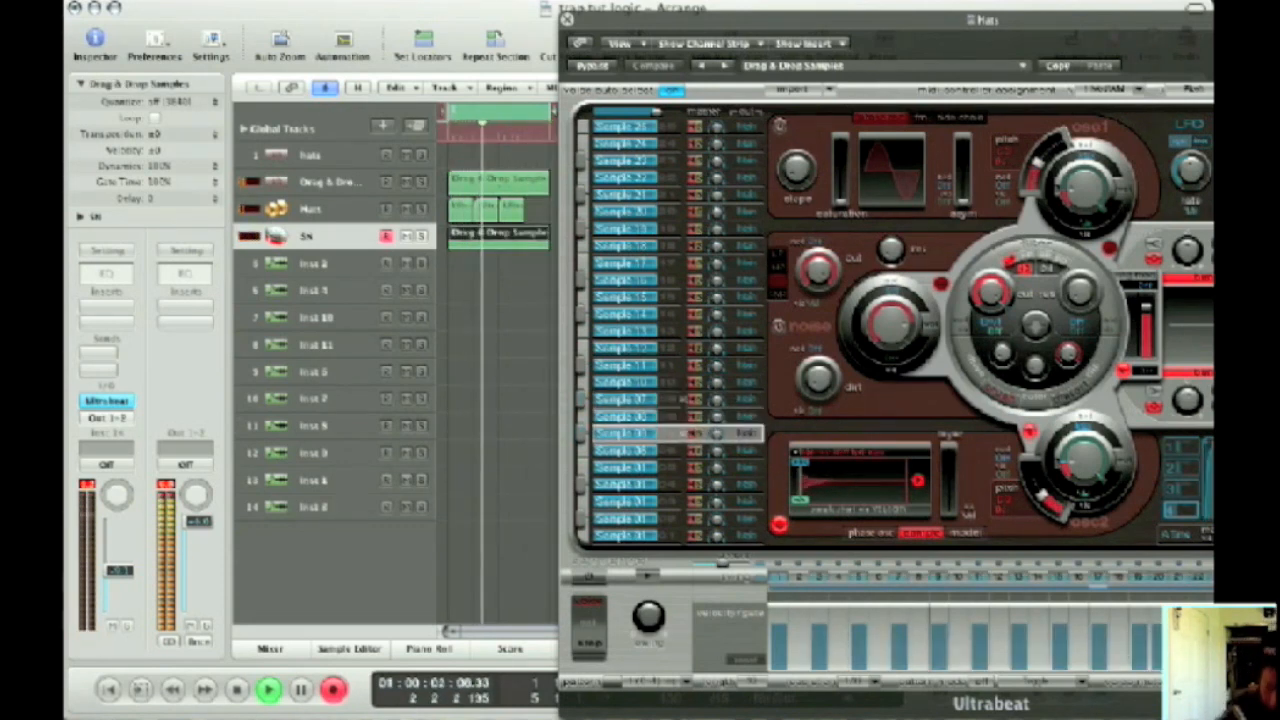
key(space)
key(space)
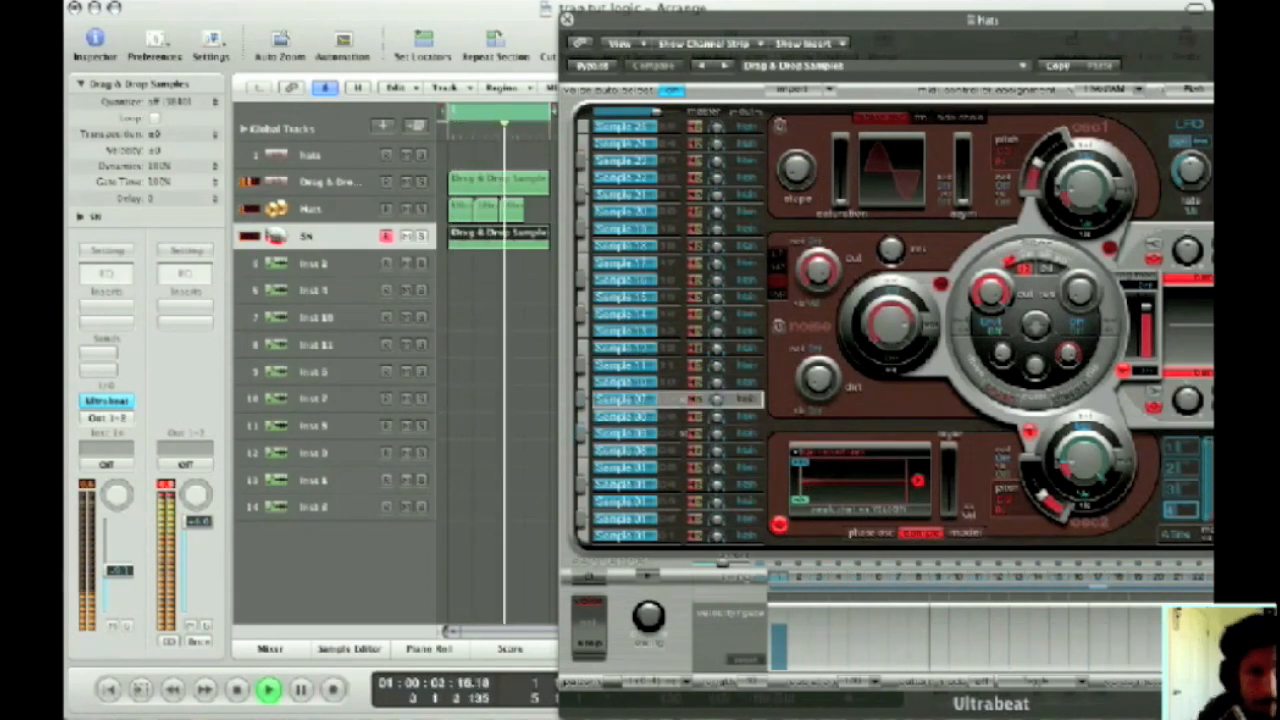
click(566, 18)
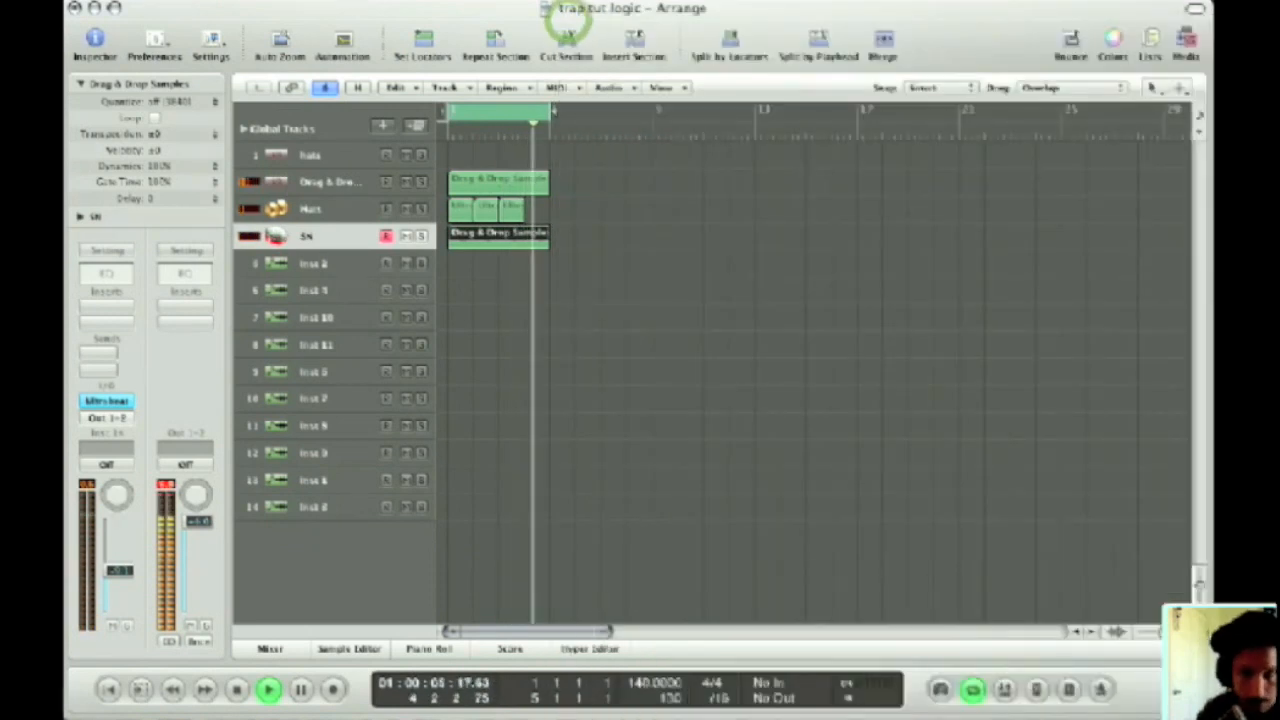
key(space)
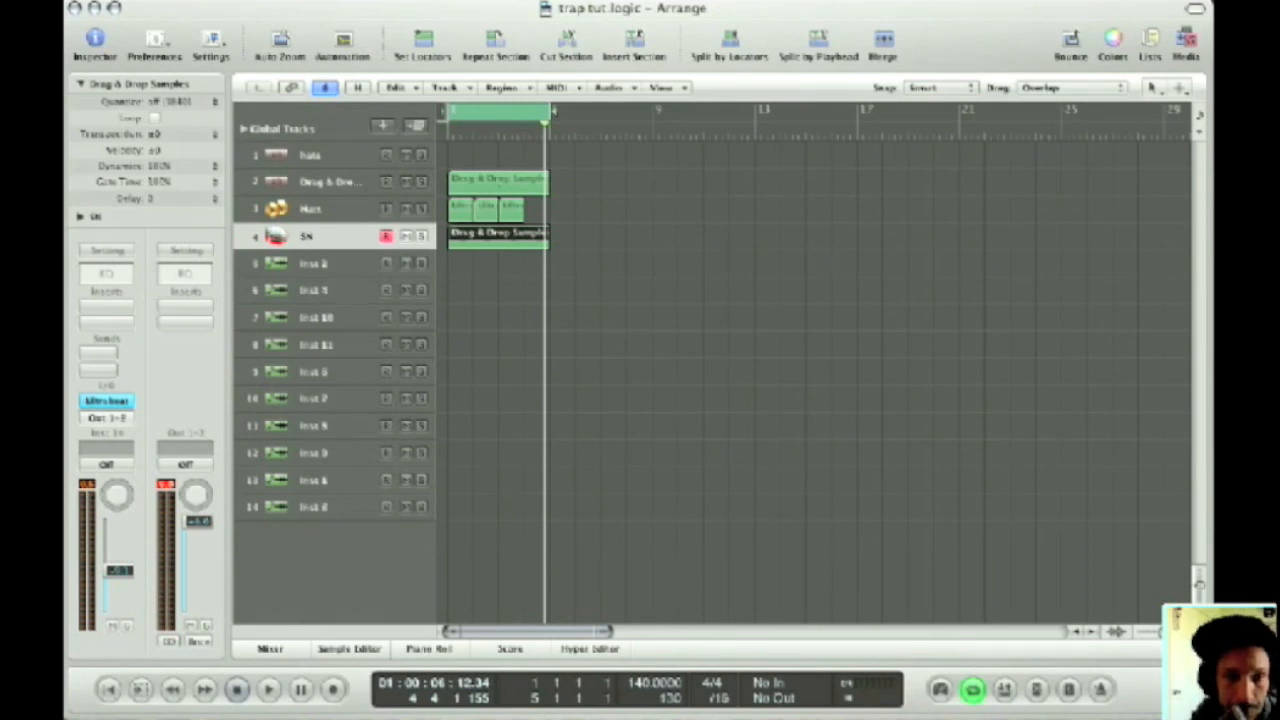
Add sends to Bus 1, Bus 2 and Bus 3 on the Hats track's channel strip.
click(316, 203)
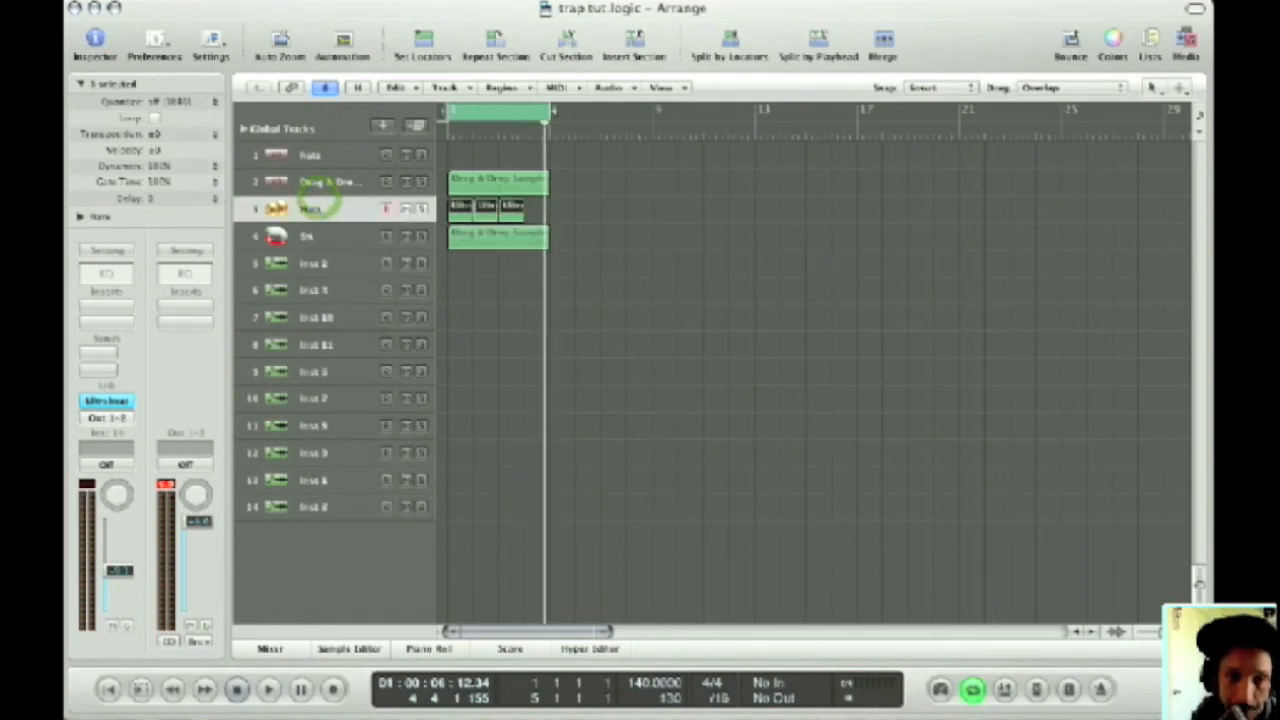
click(100, 350)
mouse_move(115, 372)
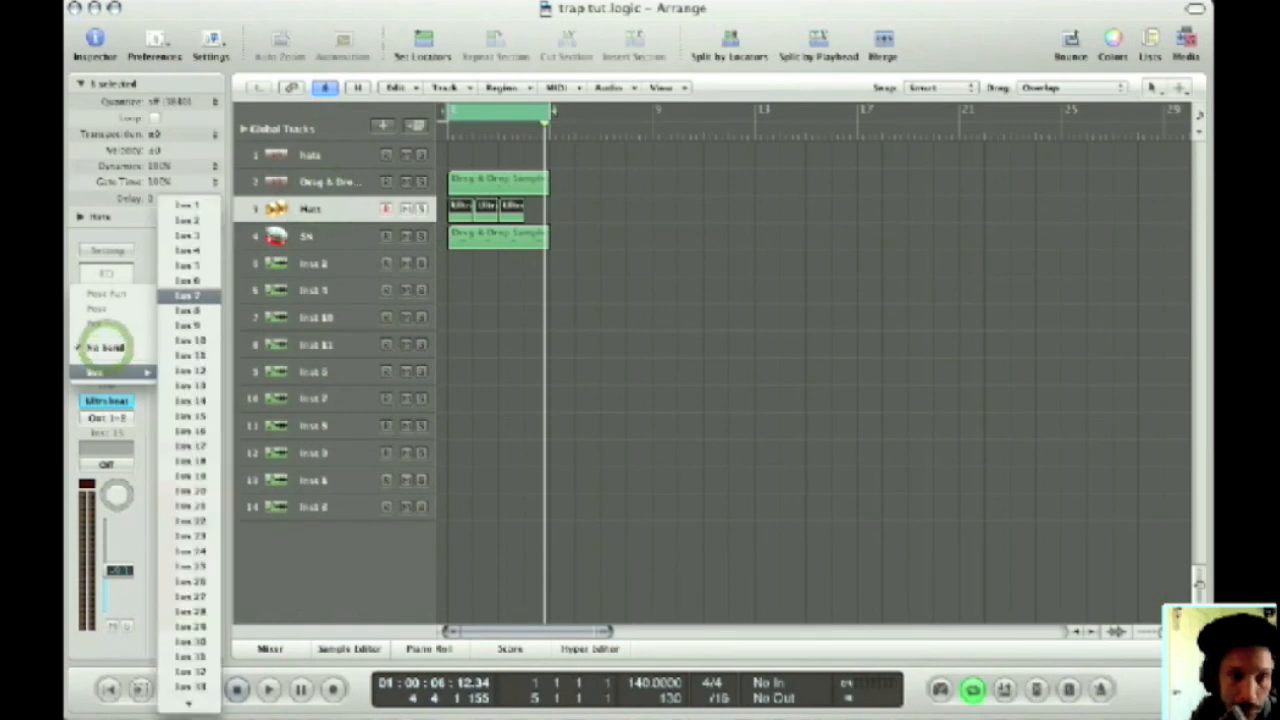
click(187, 205)
click(110, 366)
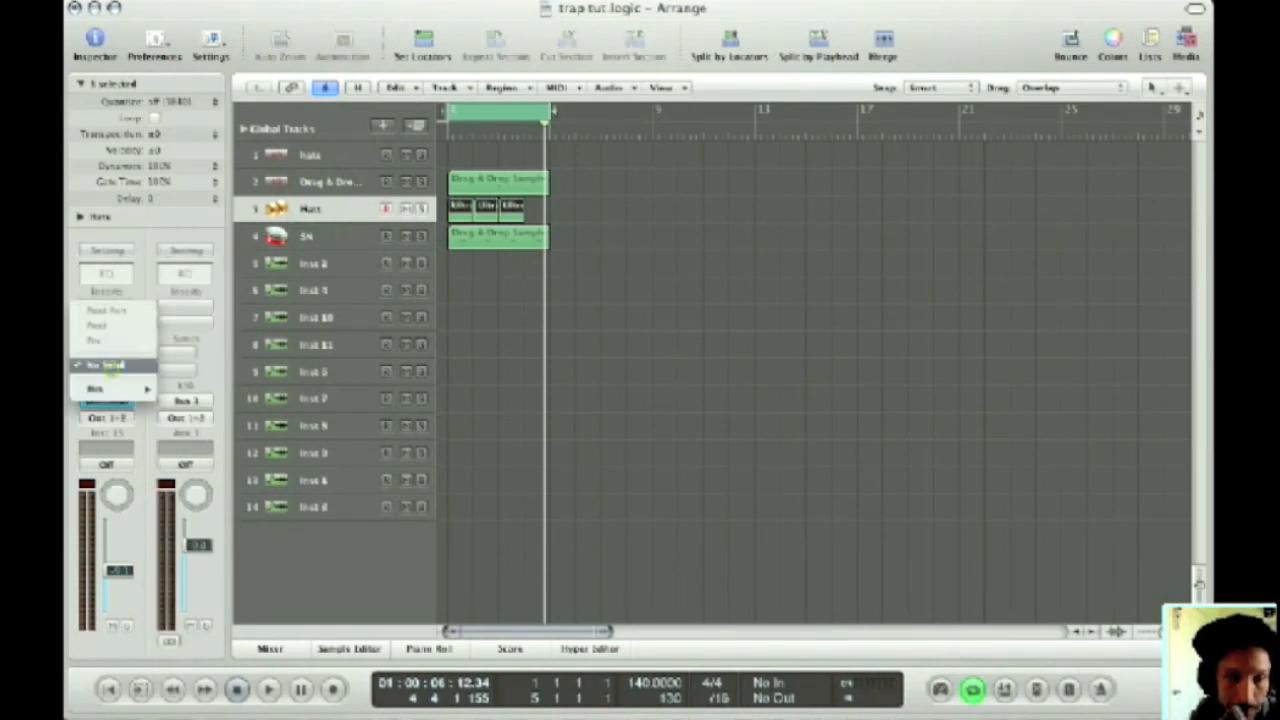
mouse_move(112, 387)
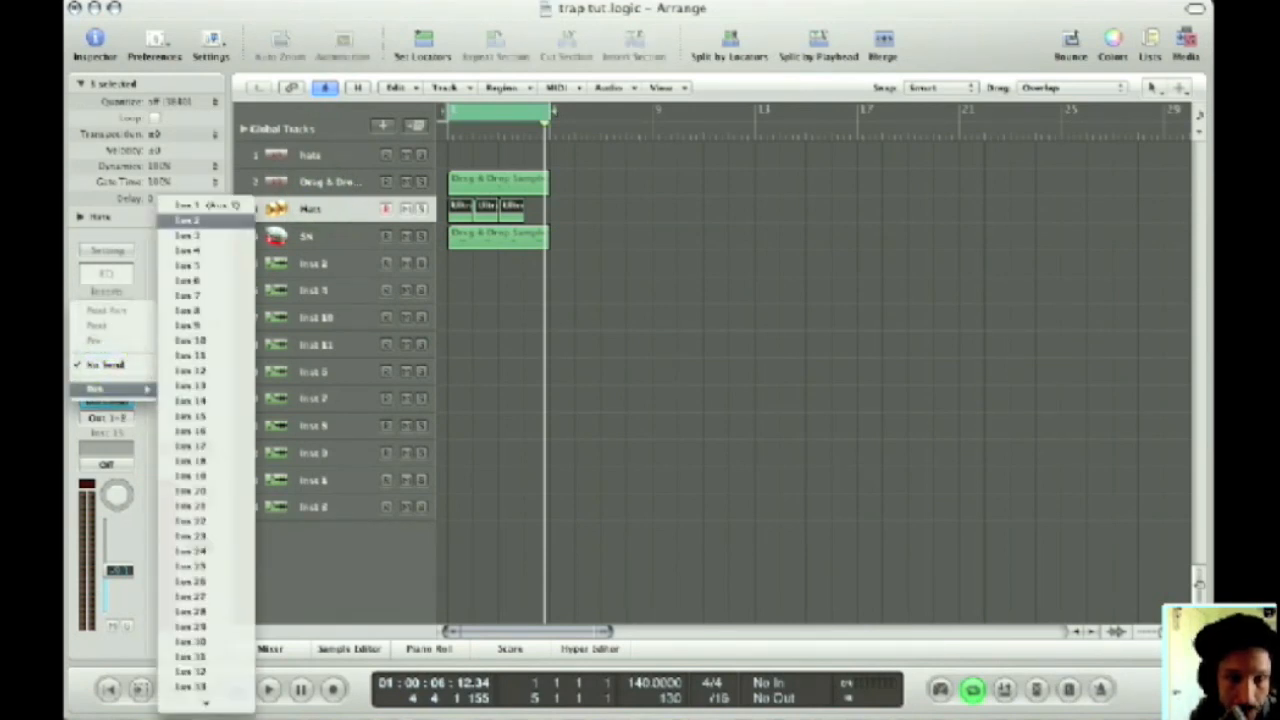
click(187, 220)
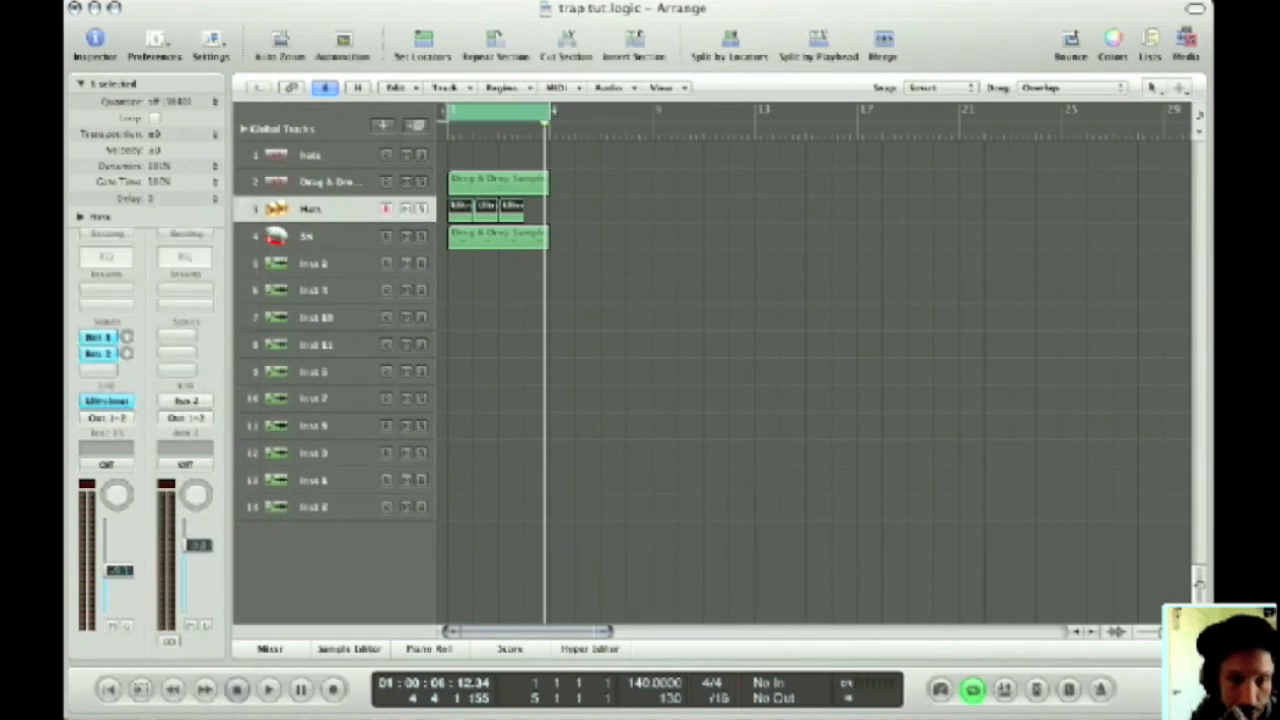
click(110, 368)
mouse_move(112, 387)
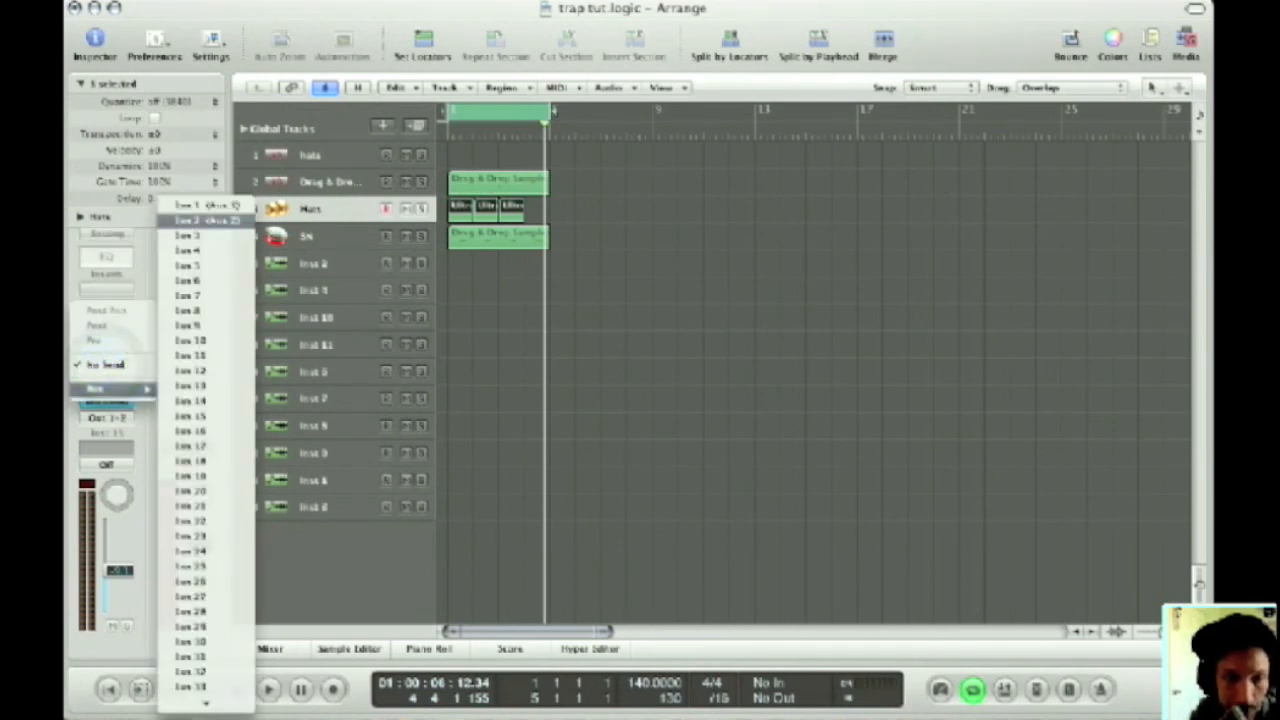
click(190, 235)
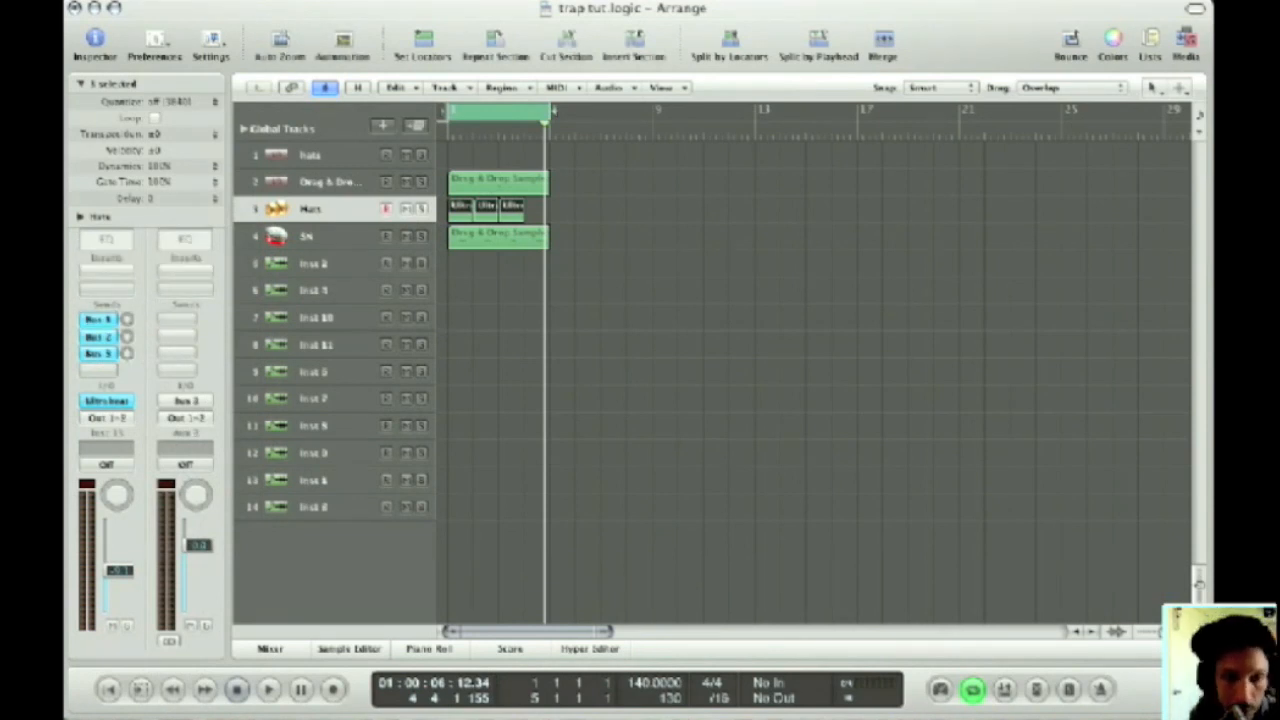
Adjust the Hats track's Bus 1 send level and insert a stereo PlatinumVerb reverb on the Bus 1 aux channel.
drag(127, 320, 124, 319)
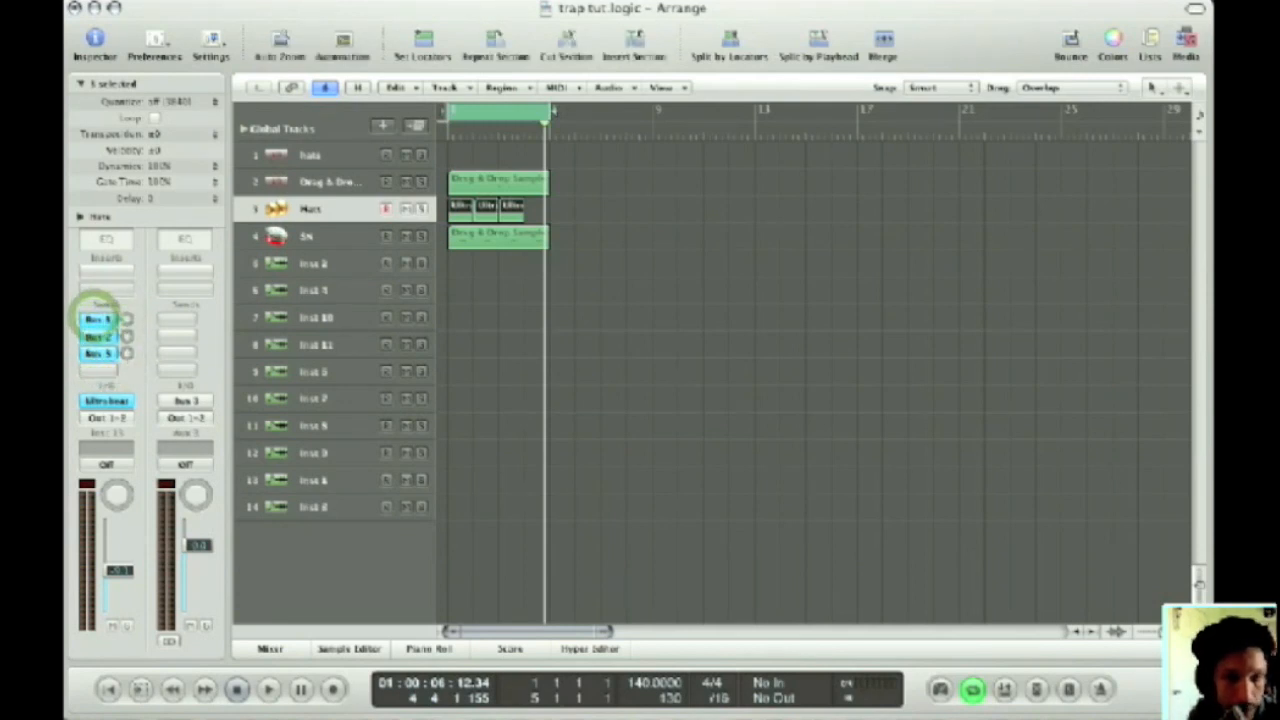
click(184, 272)
mouse_move(200, 457)
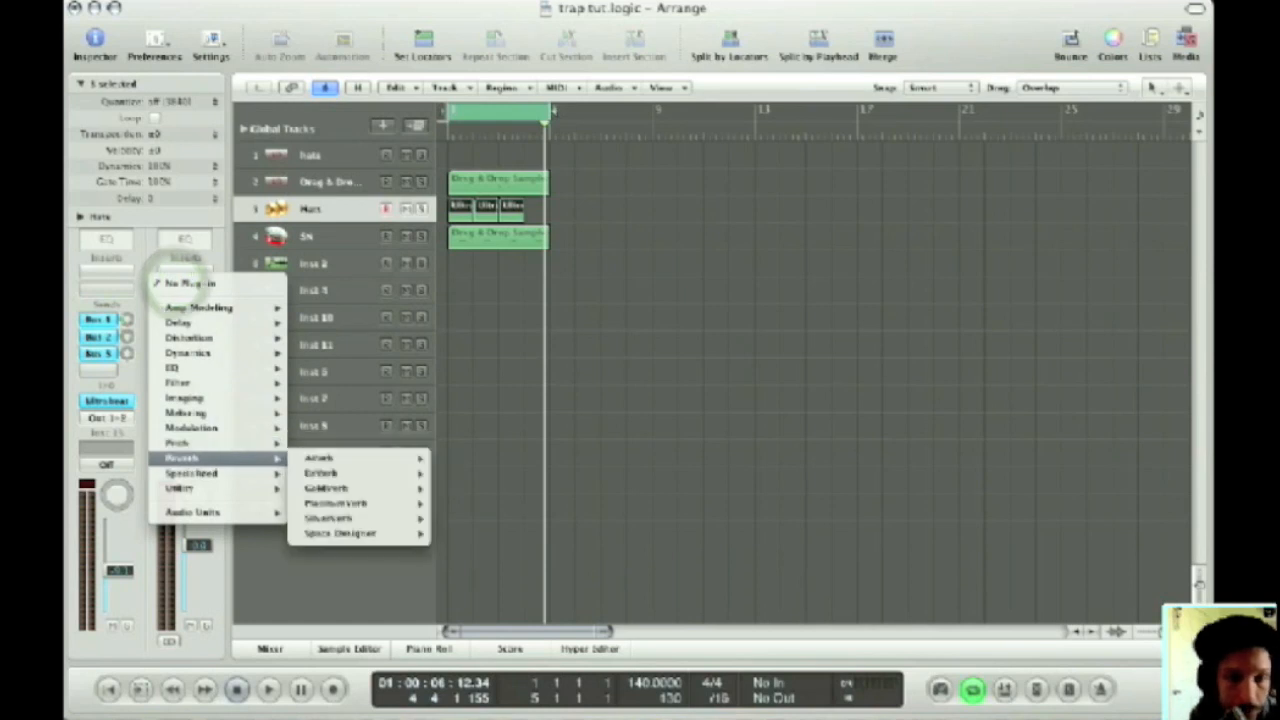
mouse_move(335, 503)
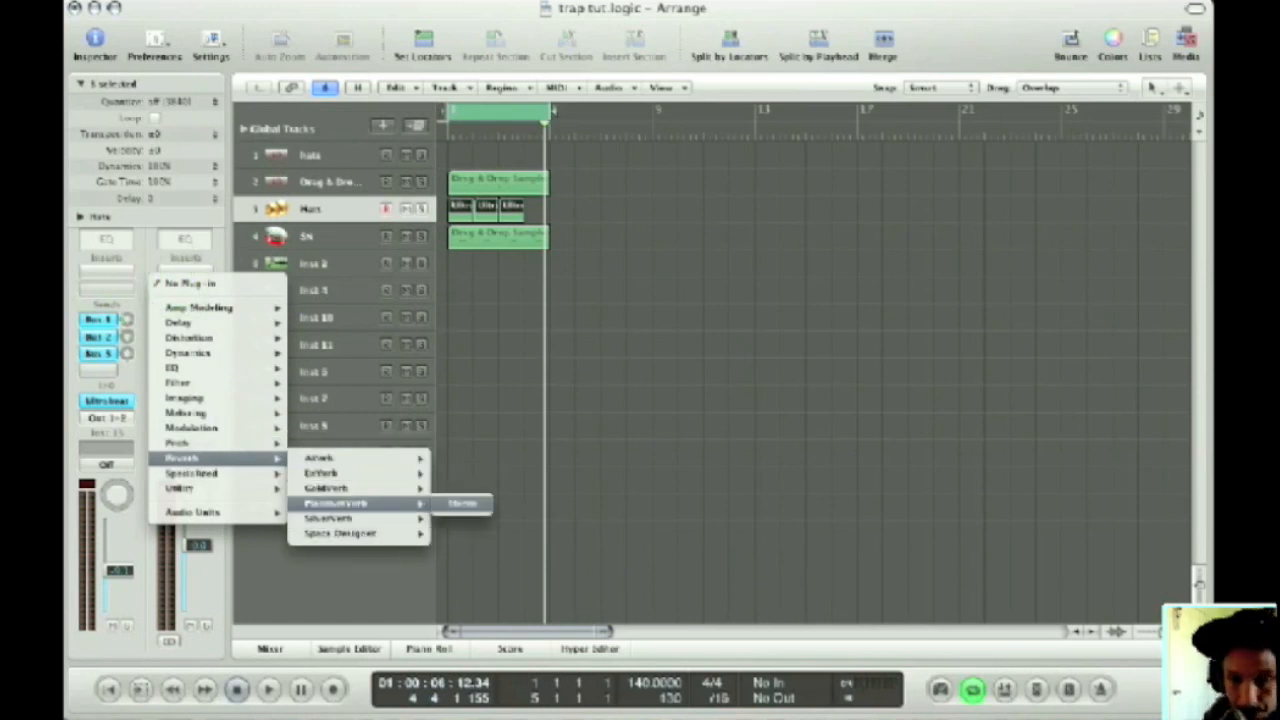
click(462, 503)
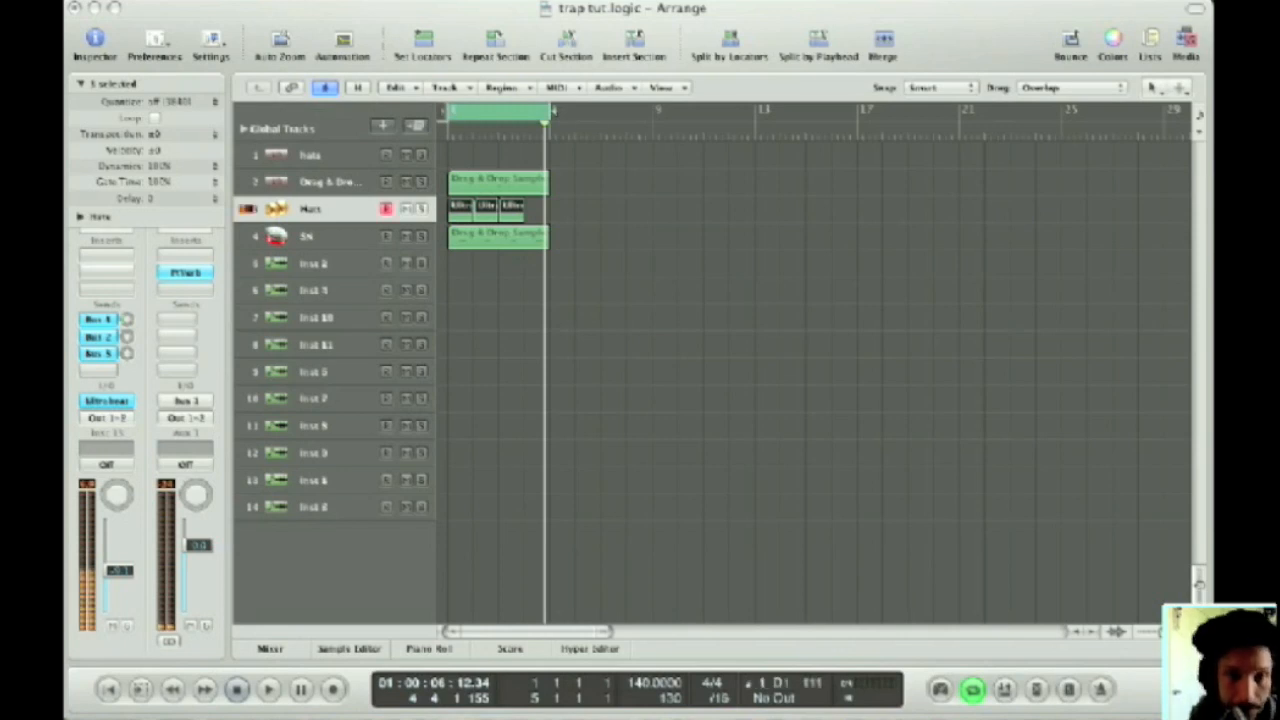
Send the SN track to Bus 1 at about -22 dB and play the beat with the reverb.
click(290, 237)
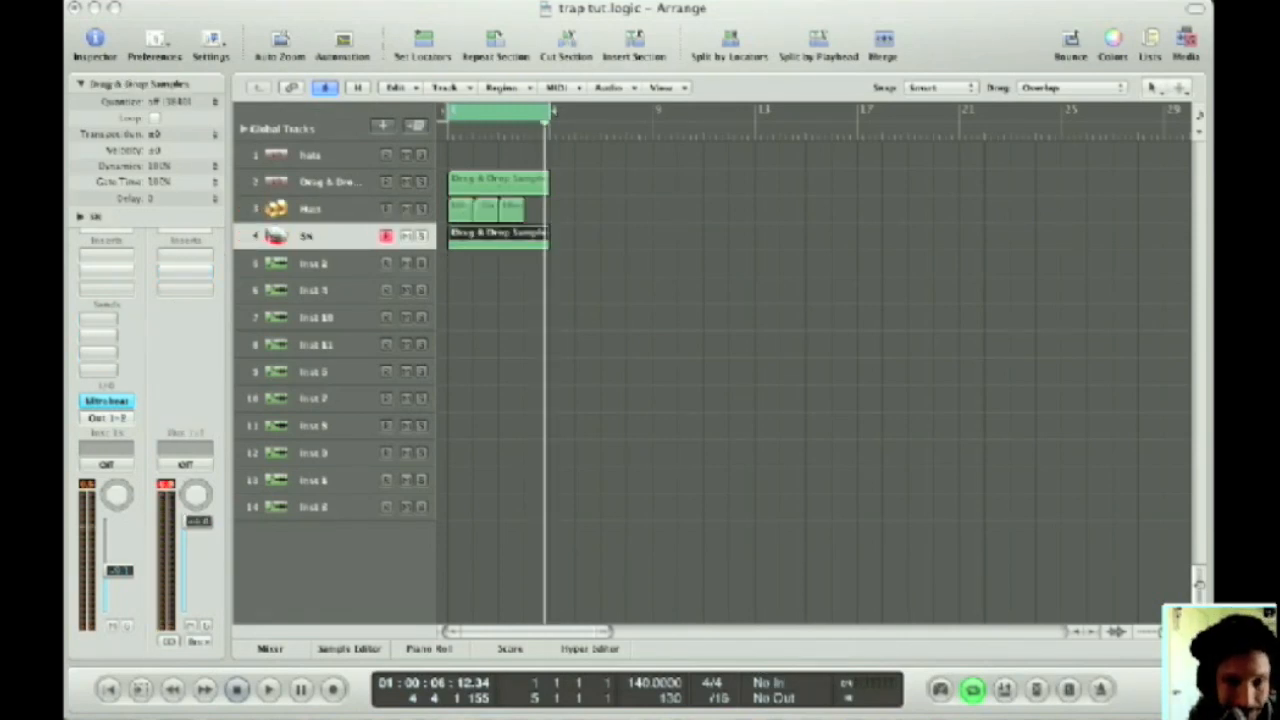
click(95, 319)
mouse_move(98, 338)
click(200, 206)
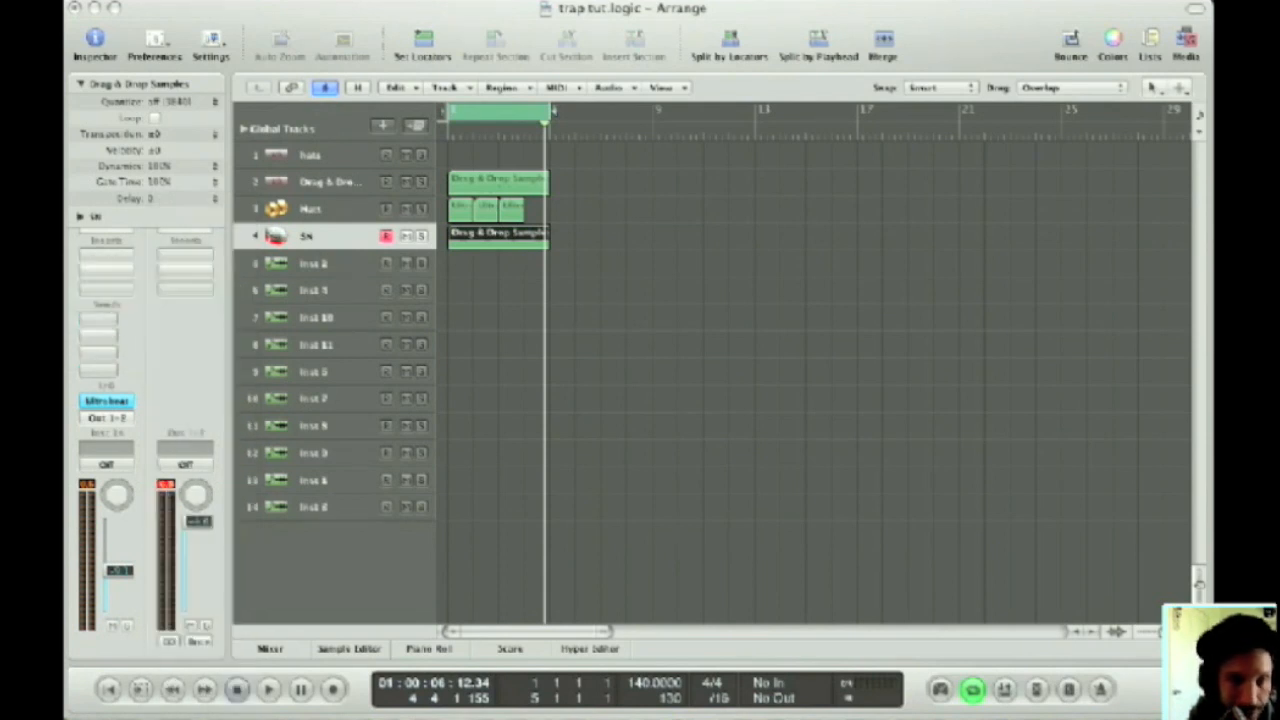
click(127, 320)
drag(127, 320, 127, 319)
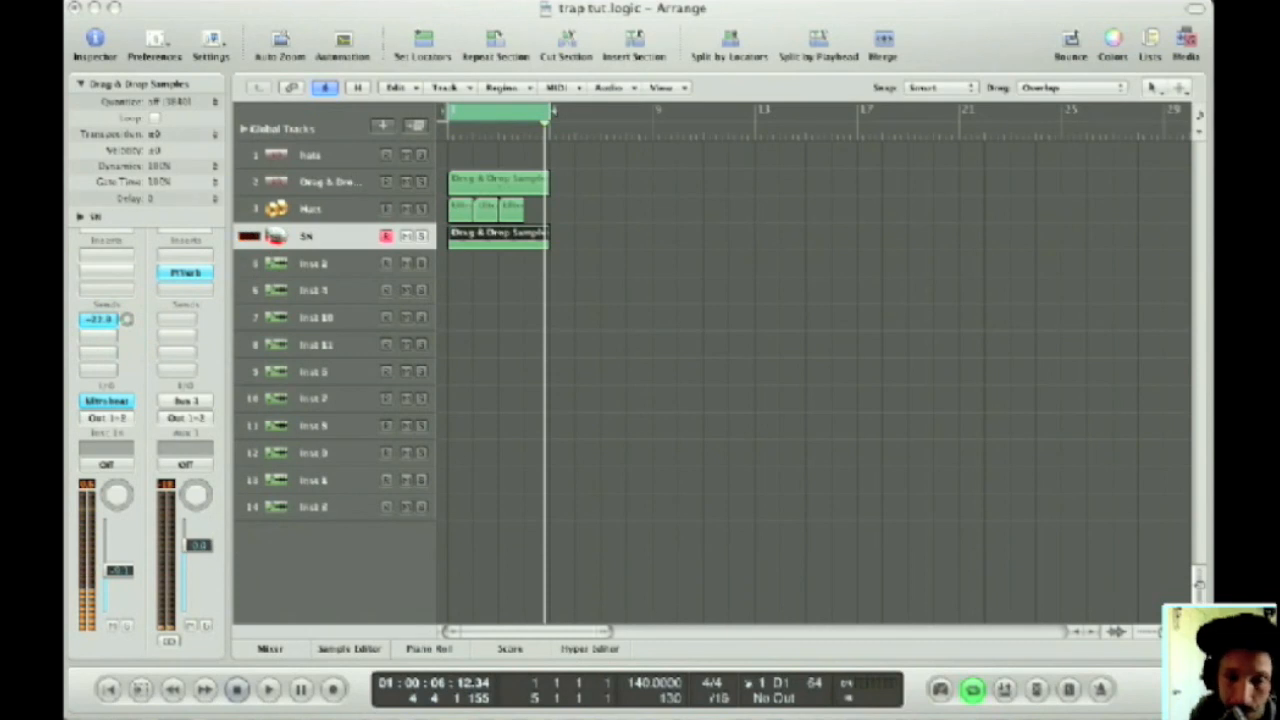
key(space)
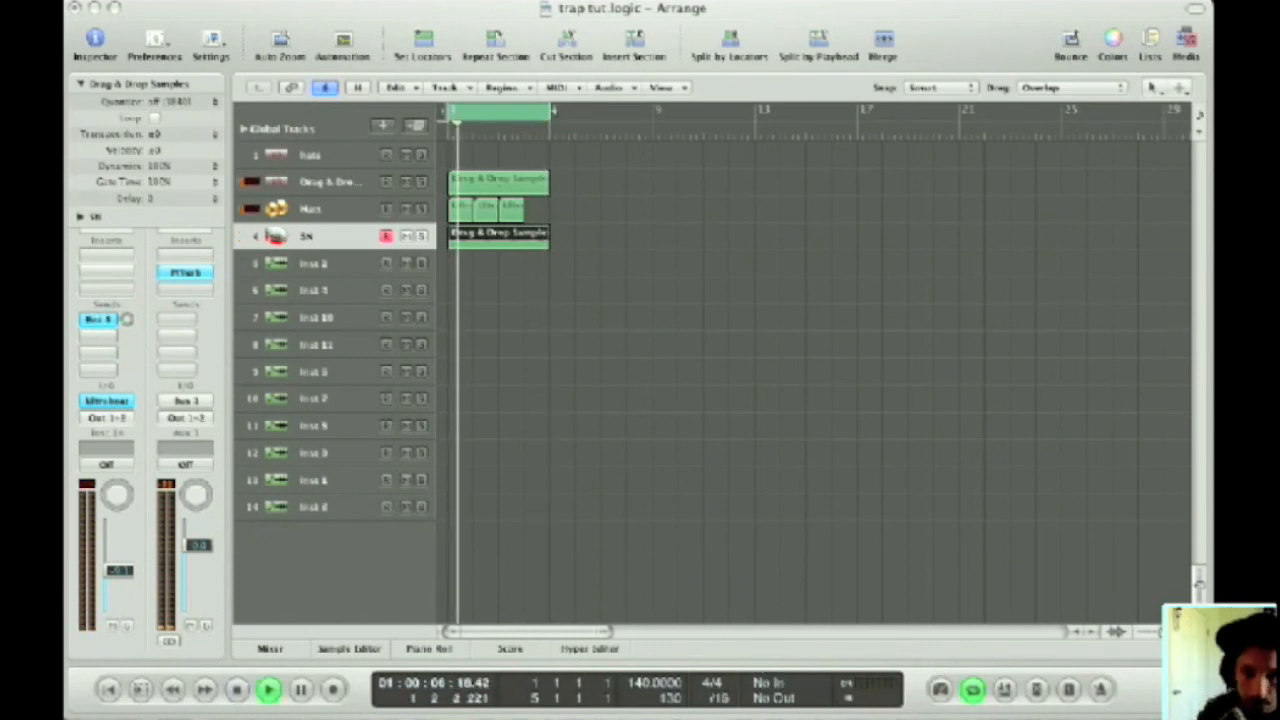
Repeat the Hats regions to fill the fourth bar and delete the surplus copy past the cycle's end.
click(312, 209)
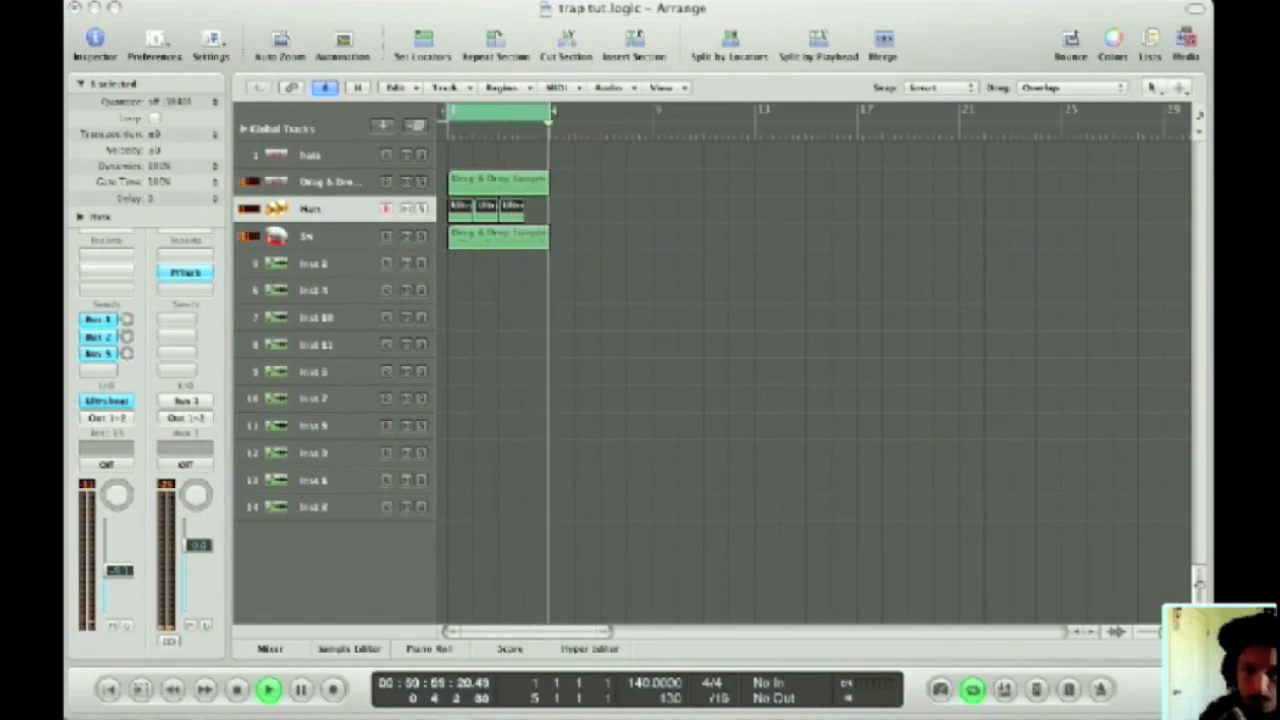
key(super+r)
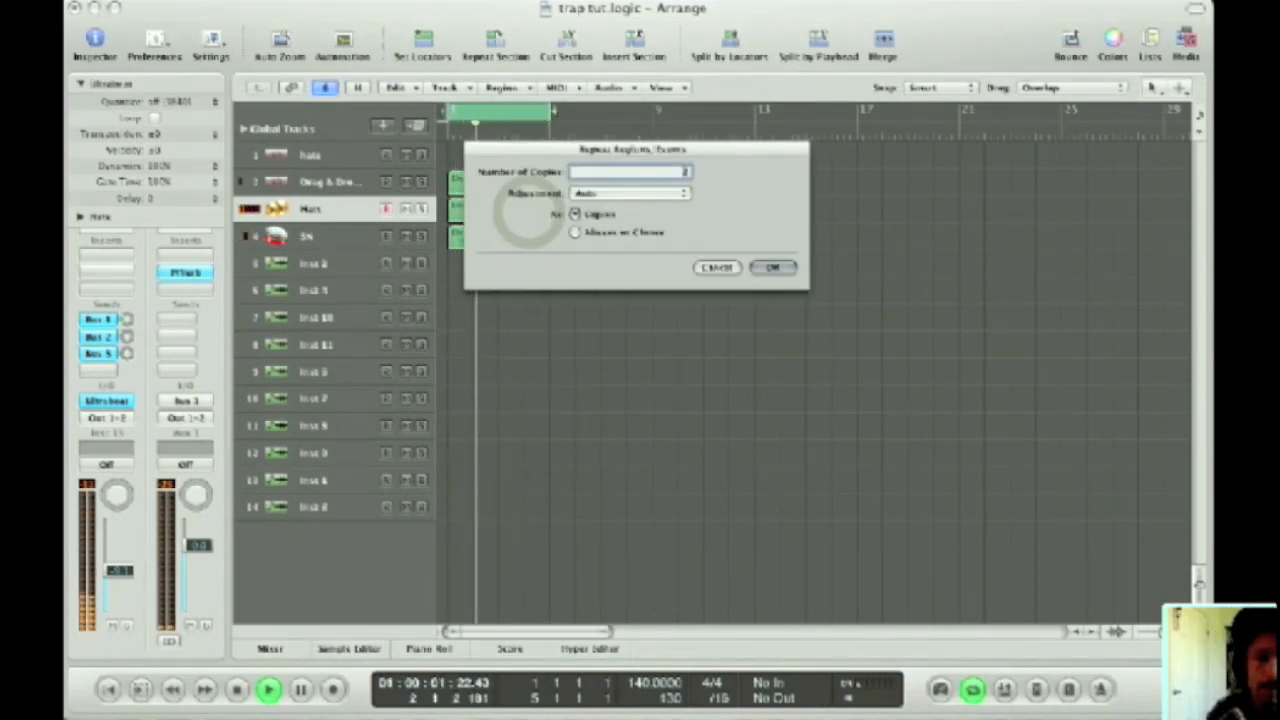
key(Return)
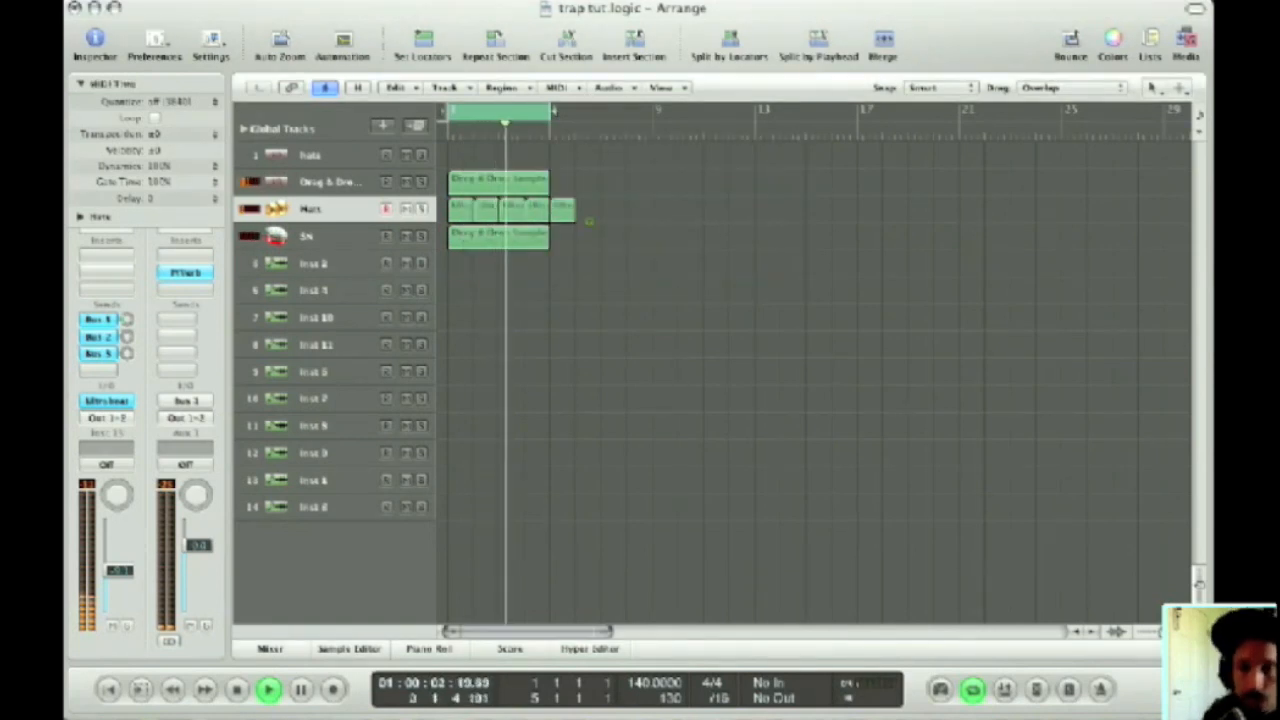
click(563, 213)
key(space)
key(Delete)
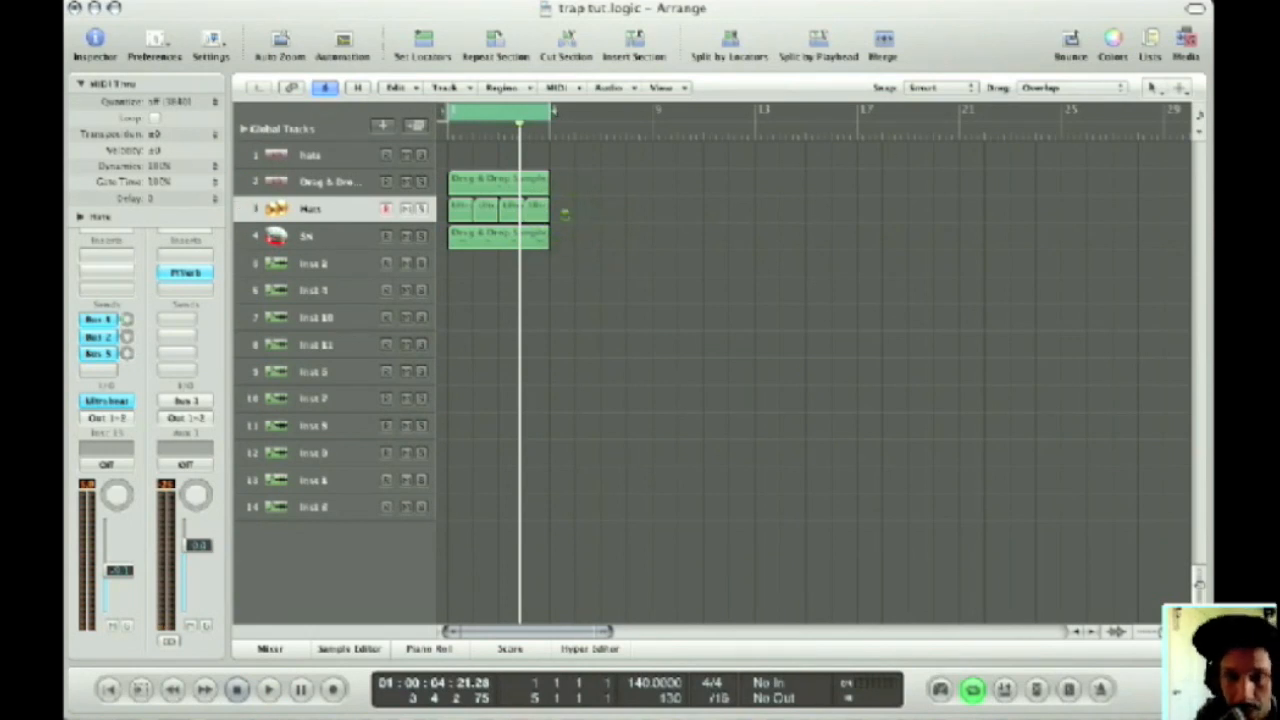
Delete the Hats regions in bars 1 and 2 and return the playhead to the start.
double_click(461, 208)
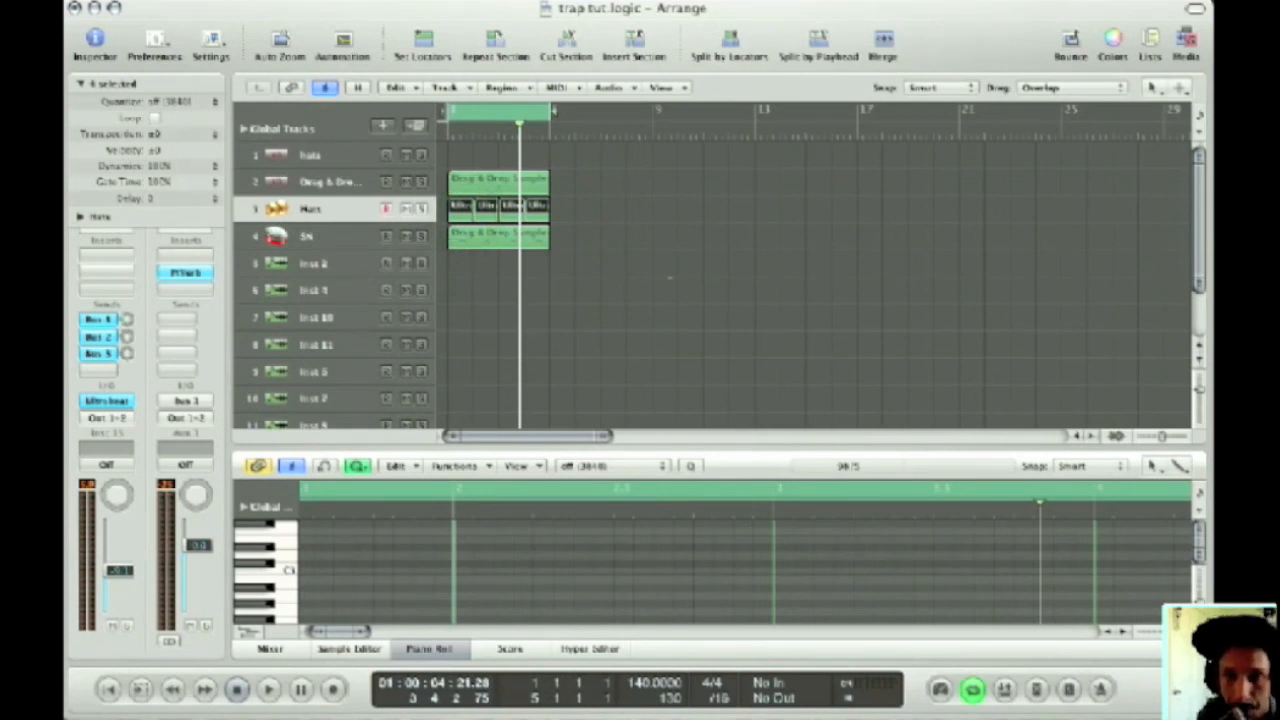
click(670, 279)
click(459, 206)
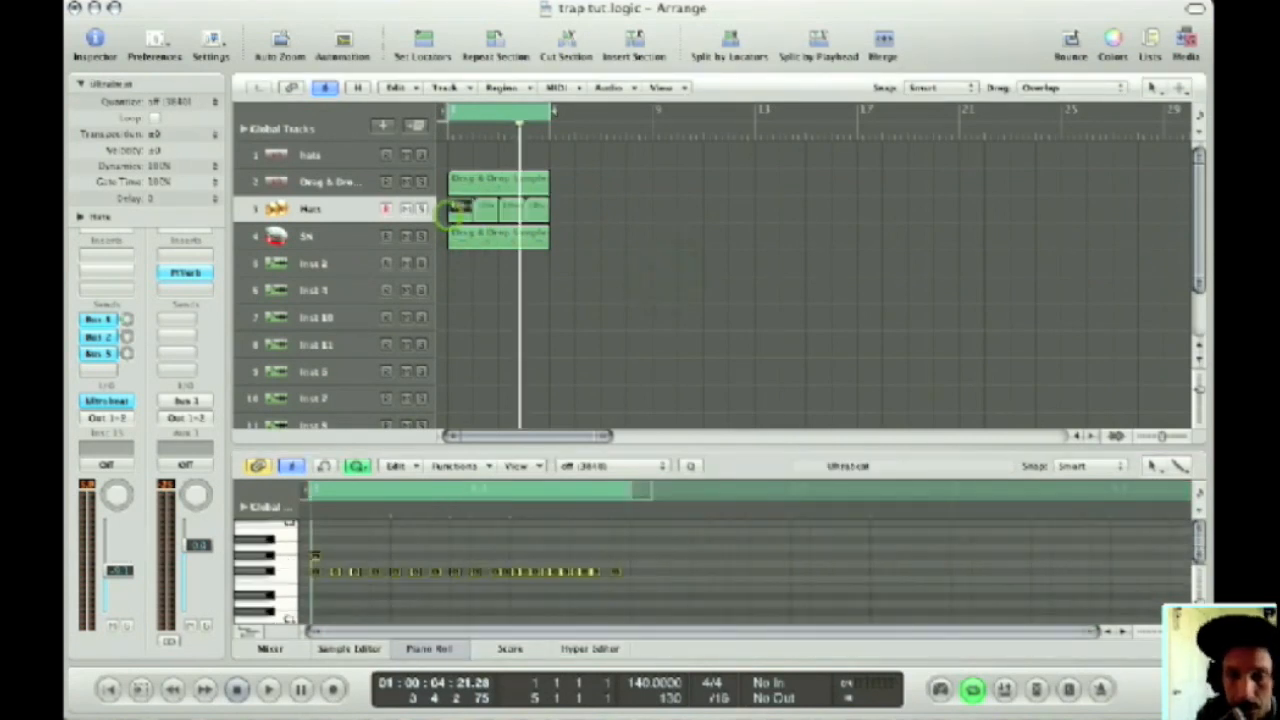
key(Delete)
click(486, 208)
key(Return)
key(Delete)
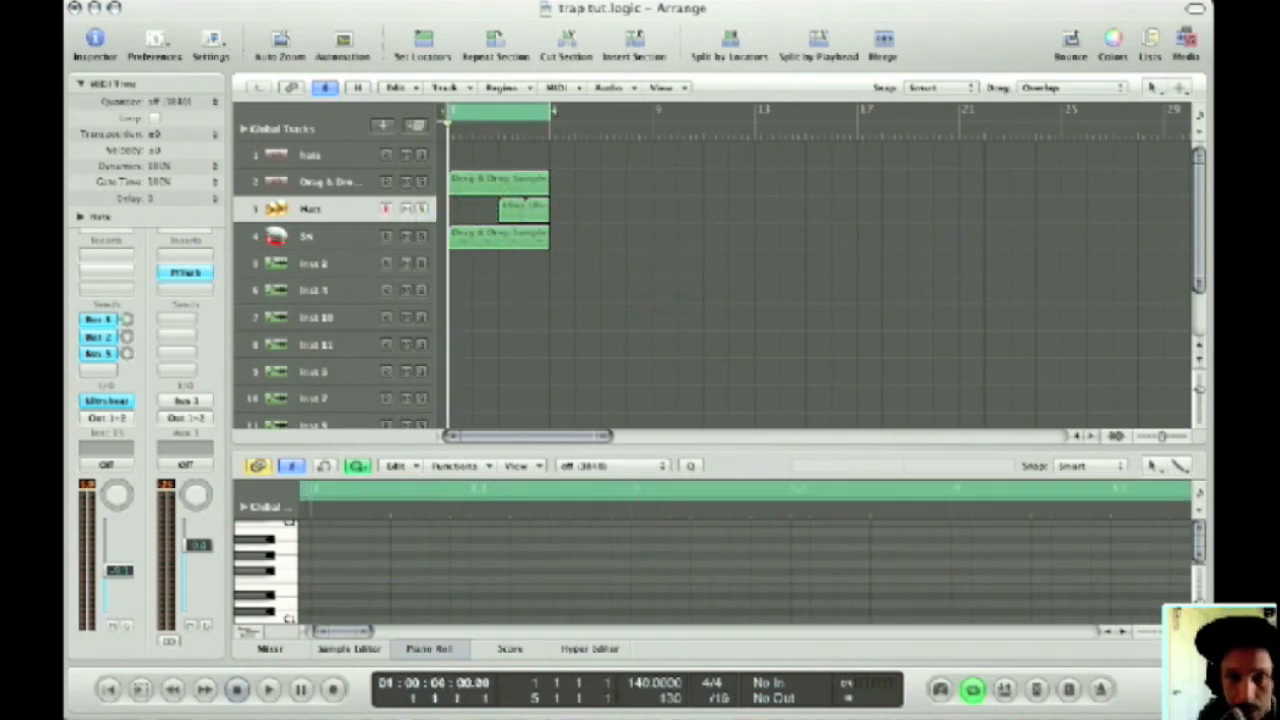
Shorten the cycle to the first two bars, play it, and switch the Hats track's Ultrabeat to pattern 2 (C#-1).
drag(548, 112, 499, 112)
key(space)
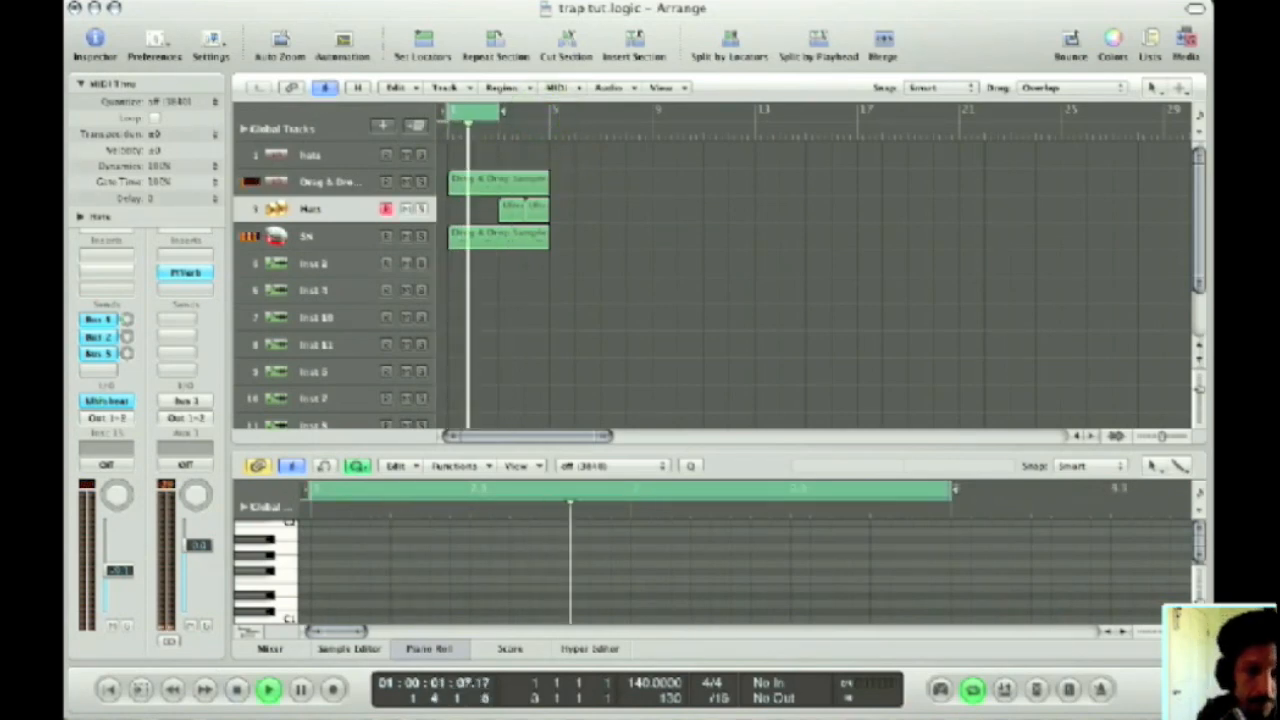
click(103, 400)
click(650, 683)
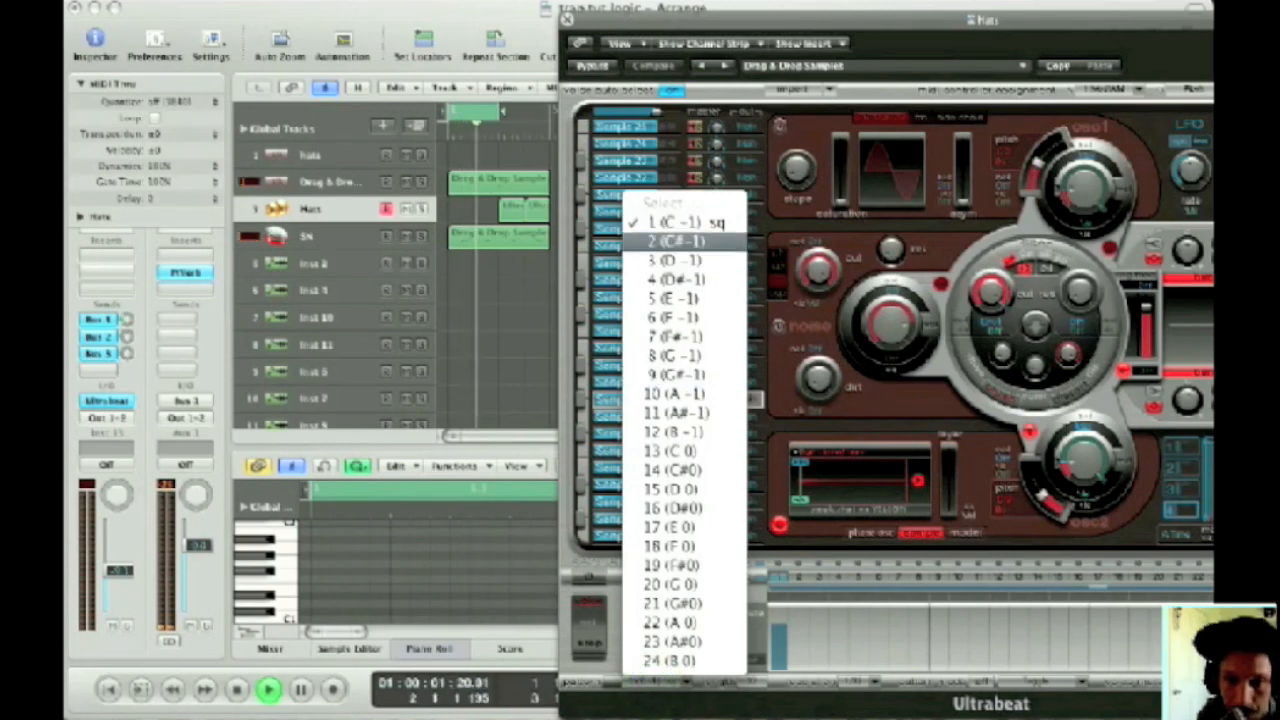
click(676, 241)
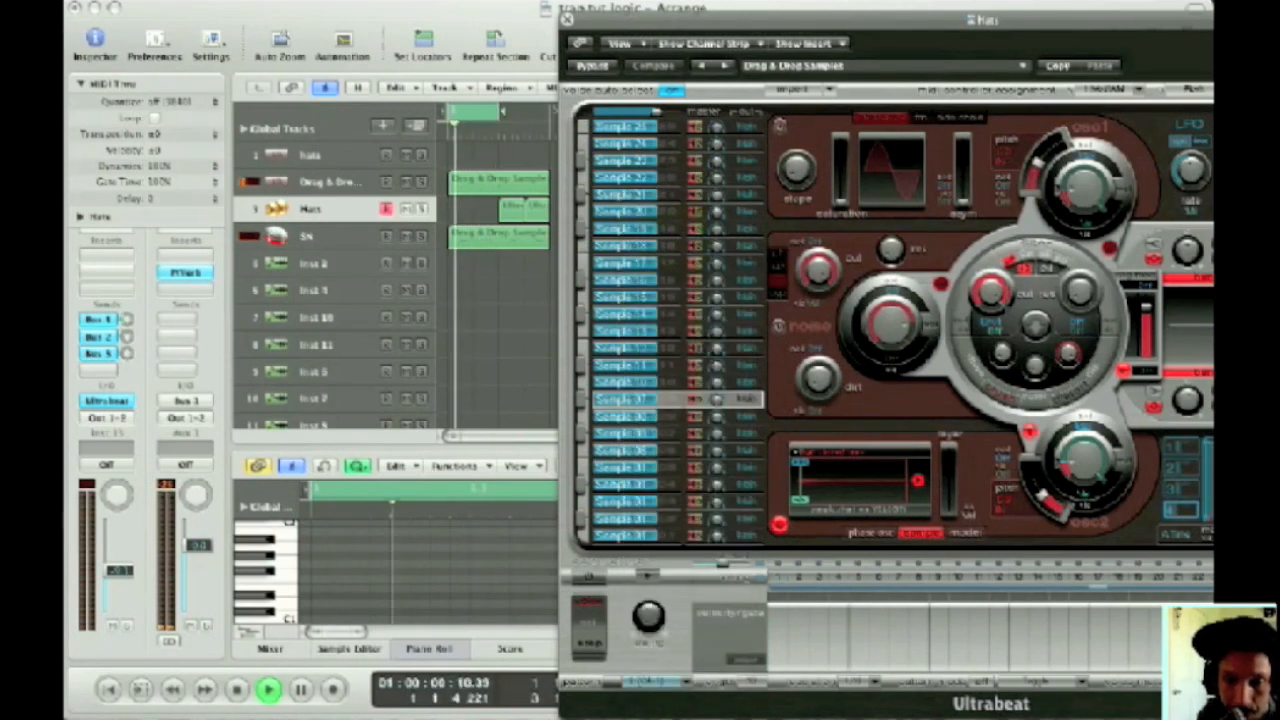
click(638, 683)
click(638, 683)
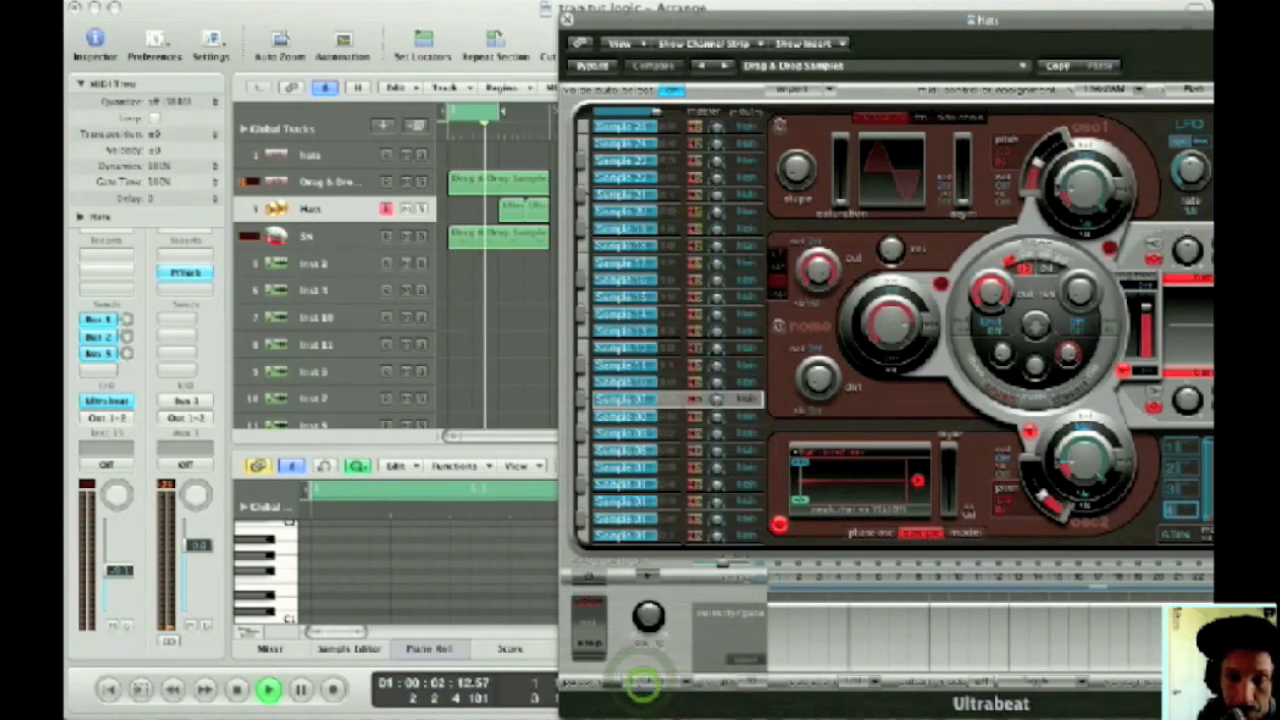
Enable Ultrabeat's step sequencer with trial hits on steps 1 and 3, and set pattern 2's resolution to 1/24.
drag(983, 18, 738, 14)
click(345, 564)
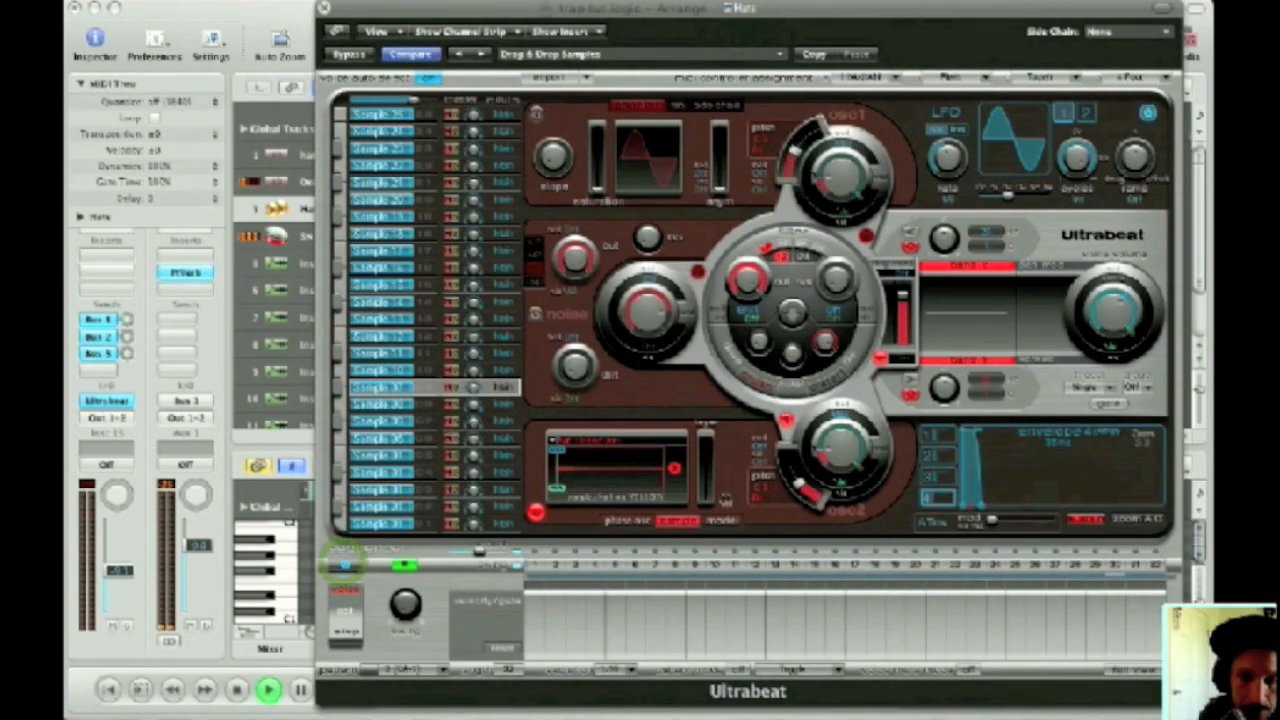
click(535, 565)
click(575, 566)
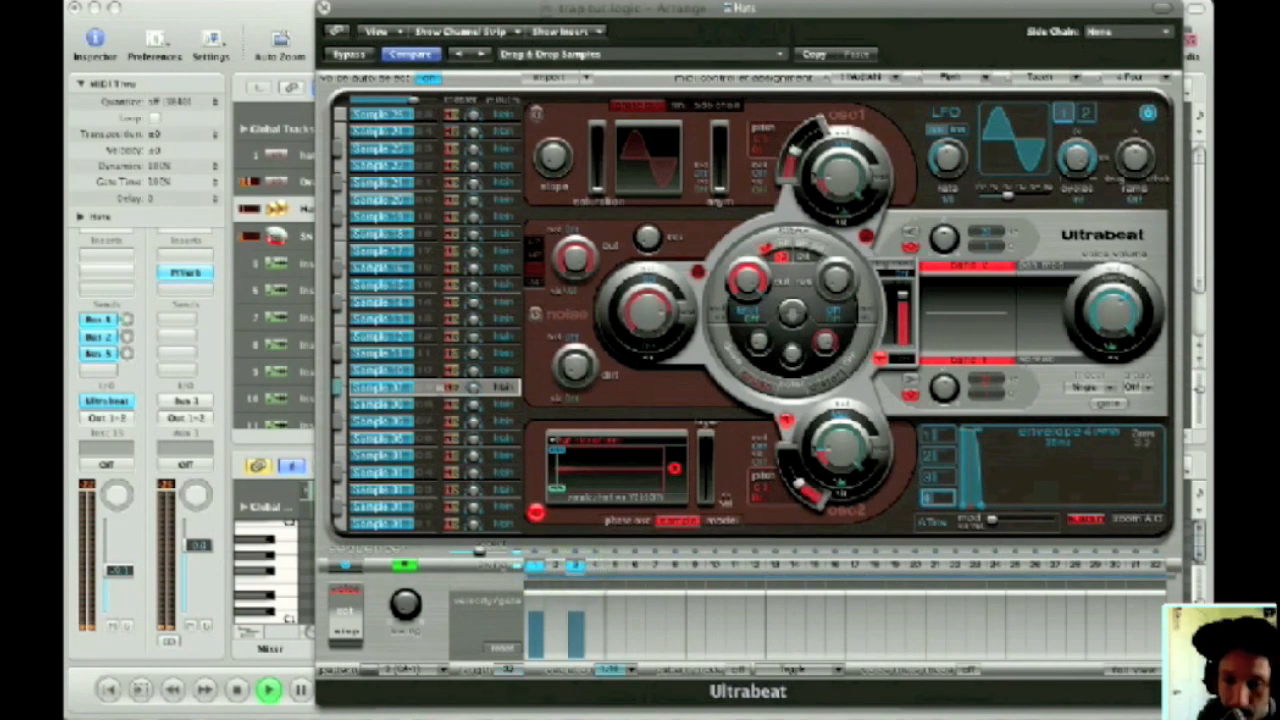
click(612, 669)
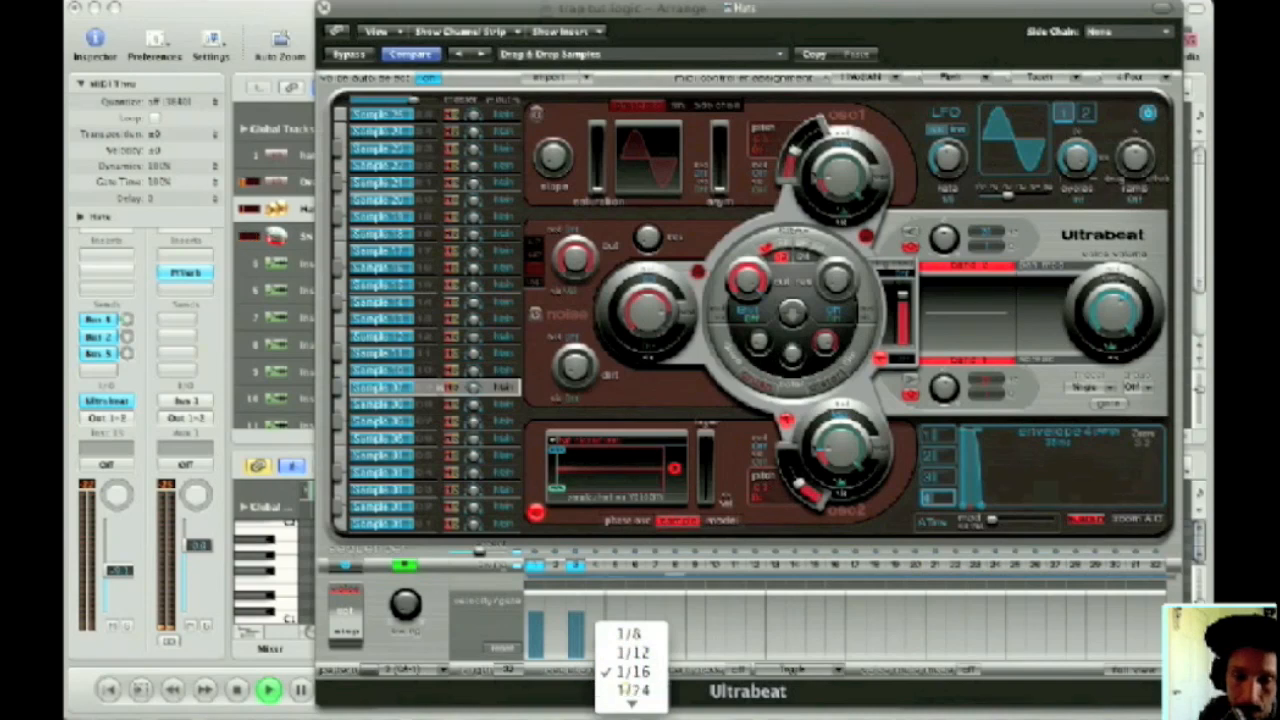
click(622, 689)
click(615, 566)
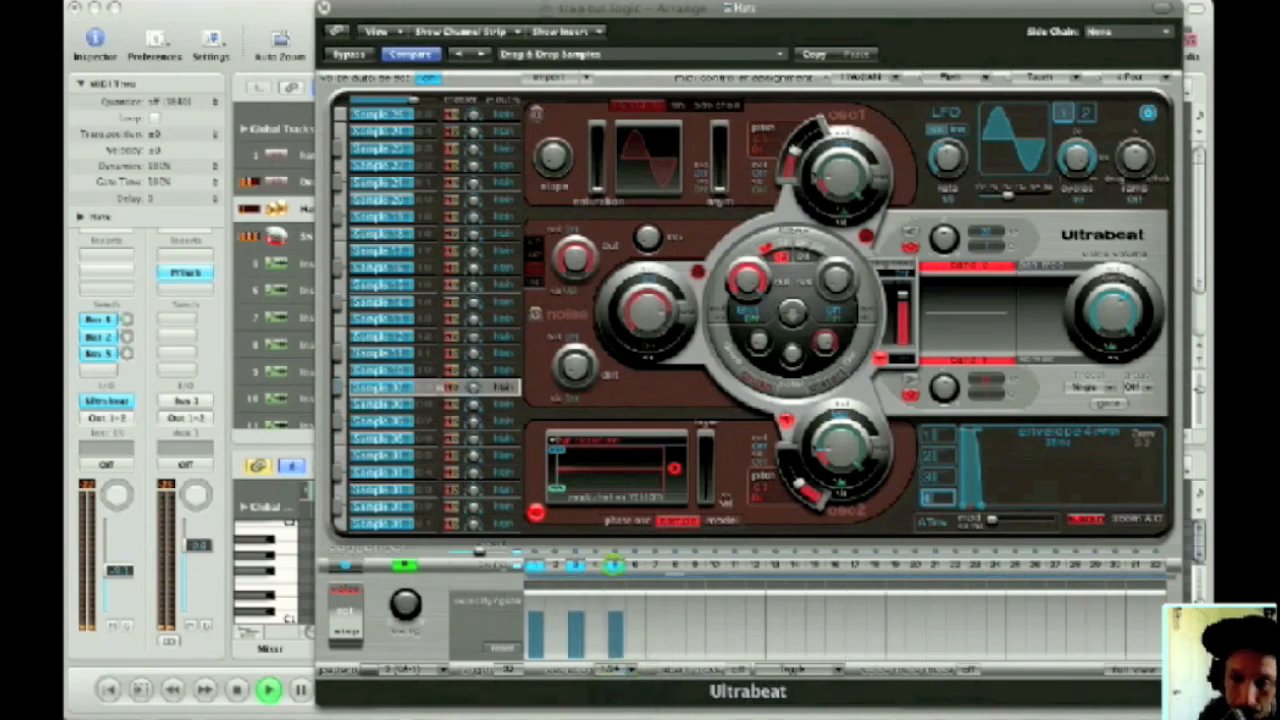
click(656, 566)
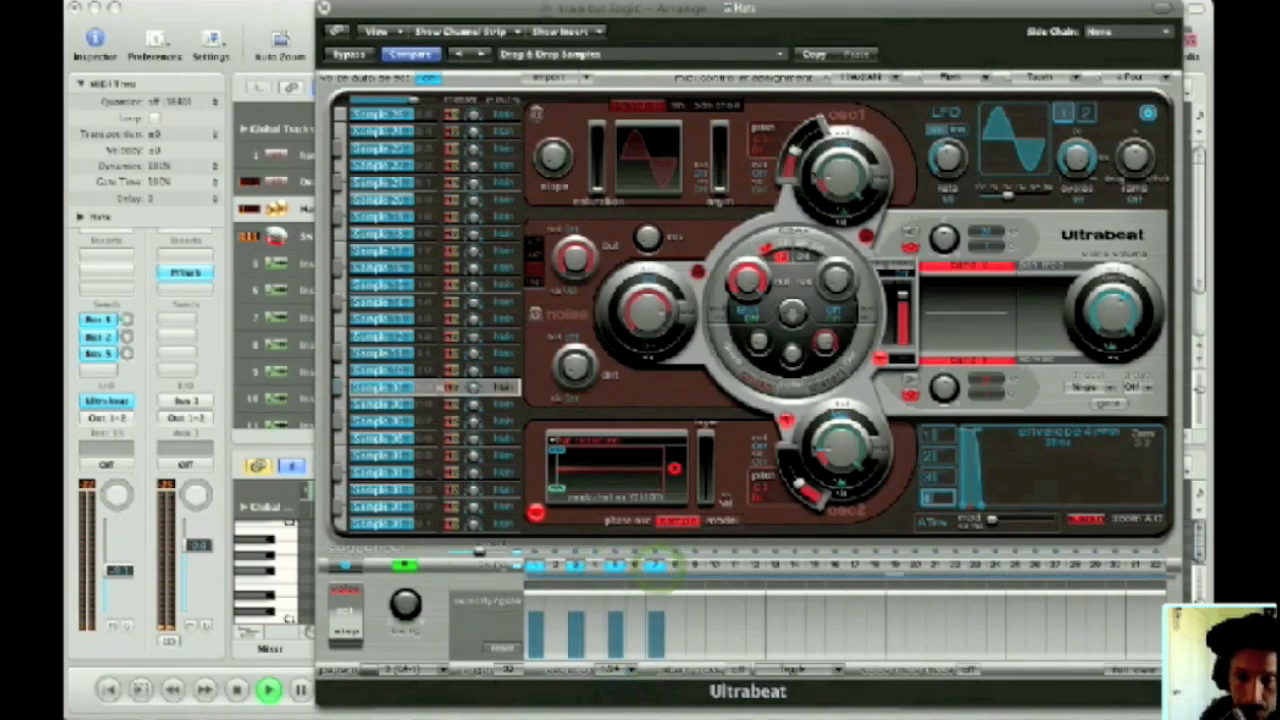
click(694, 566)
click(735, 566)
drag(775, 566, 855, 566)
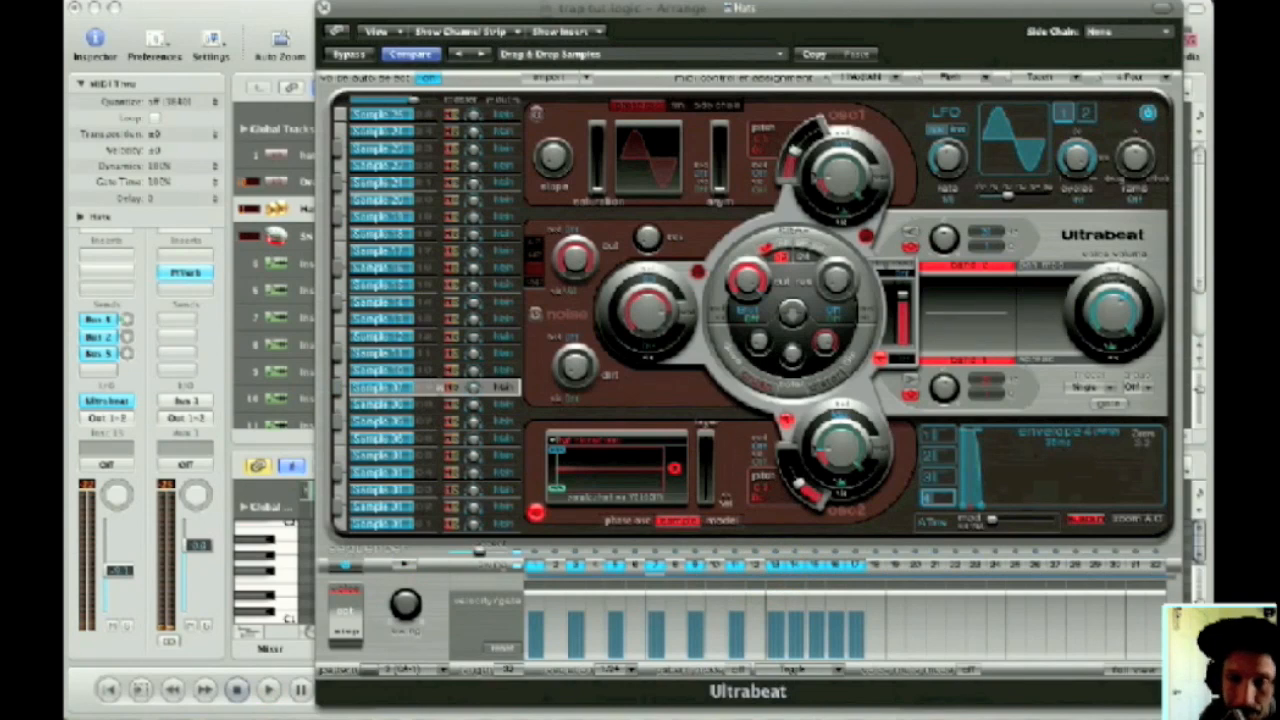
drag(531, 565, 836, 566)
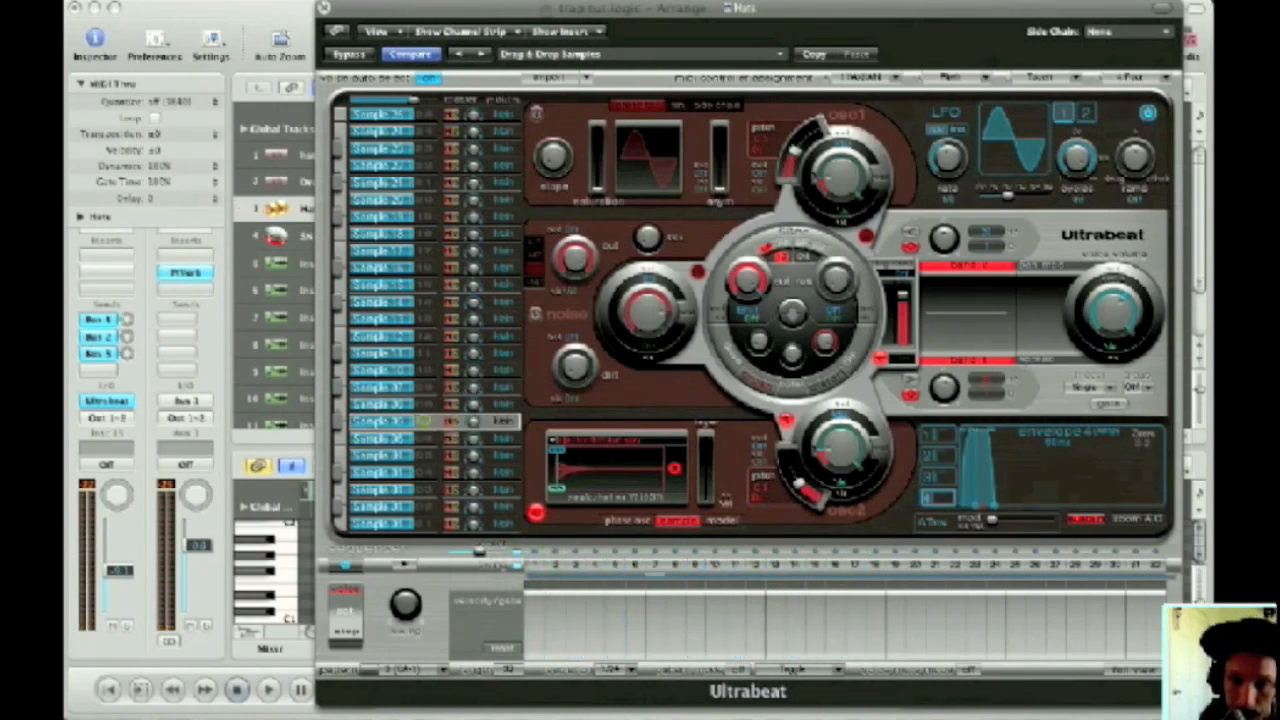
Program hi-hat hits on steps 1 to 13, every odd step from 15 to 27, and step 30 using a different hat sample.
drag(533, 565, 786, 565)
click(816, 565)
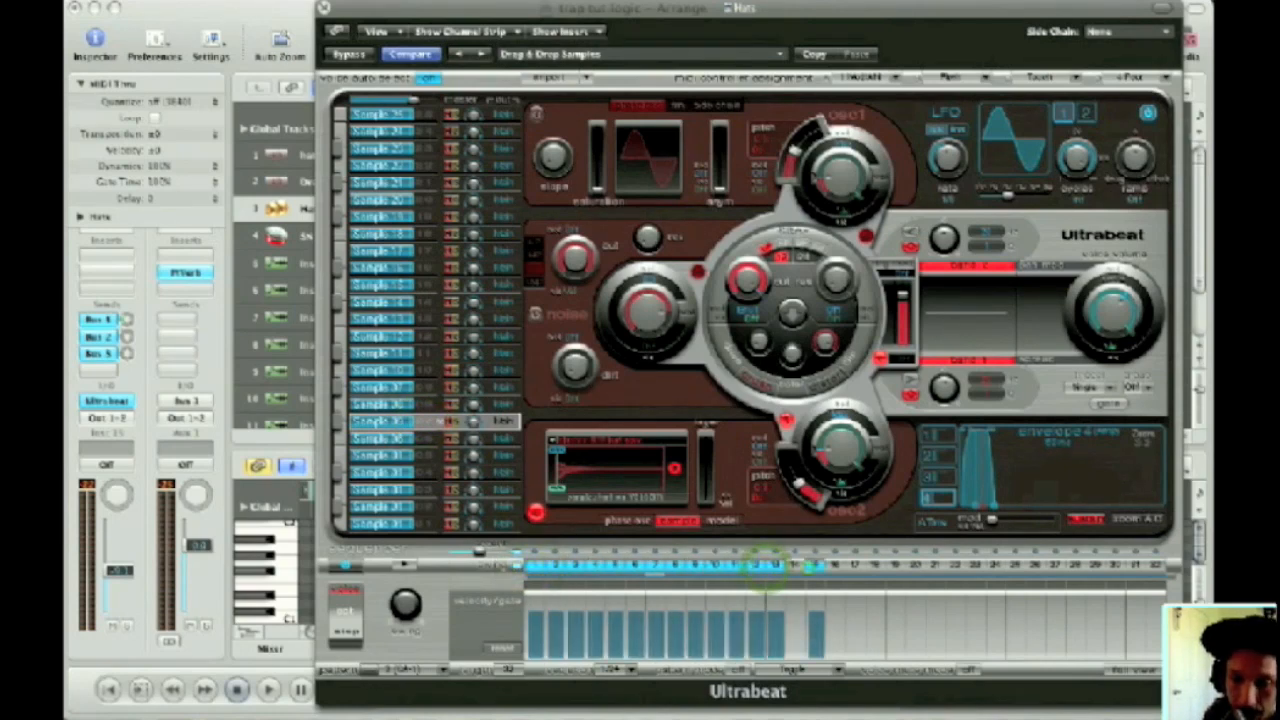
click(854, 566)
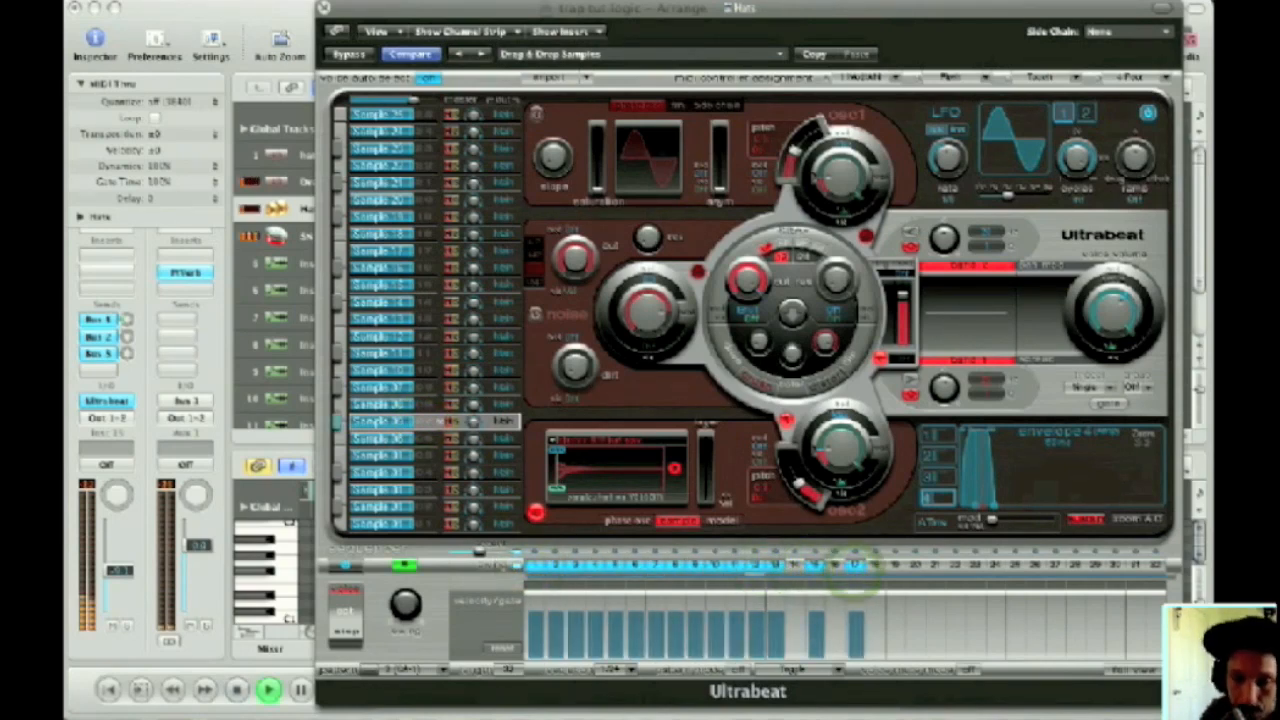
click(896, 566)
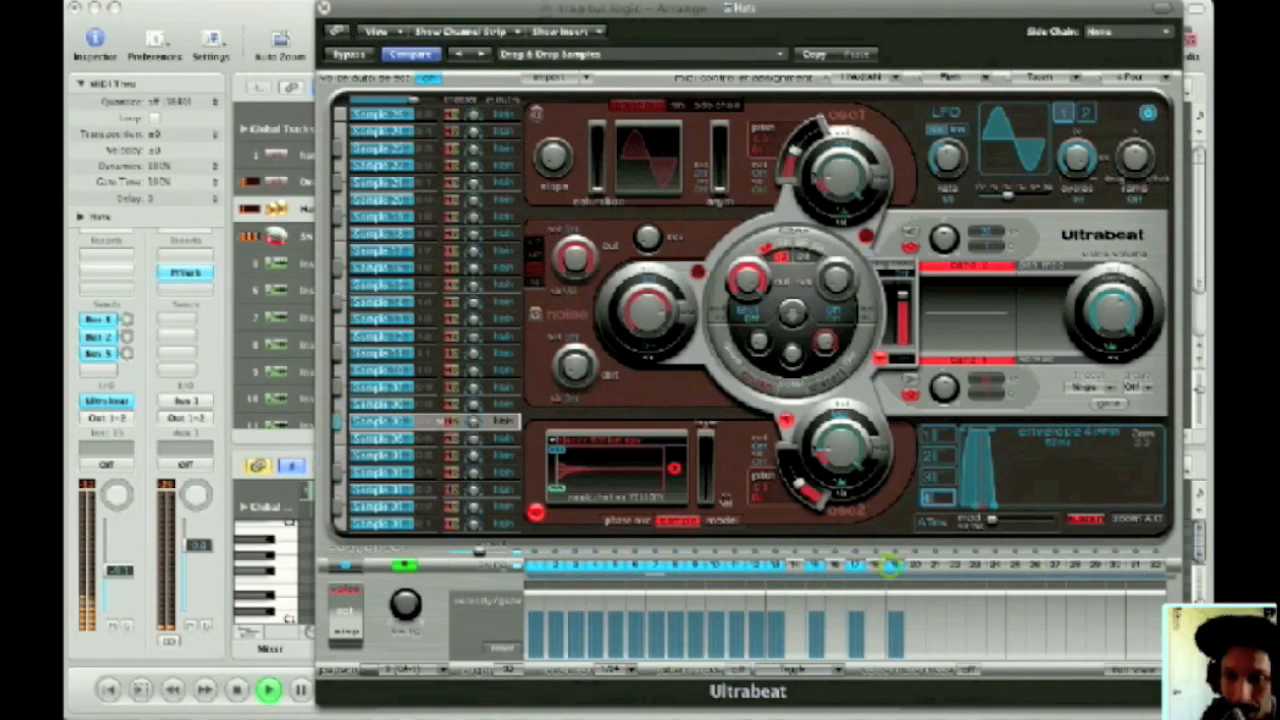
click(936, 566)
click(976, 566)
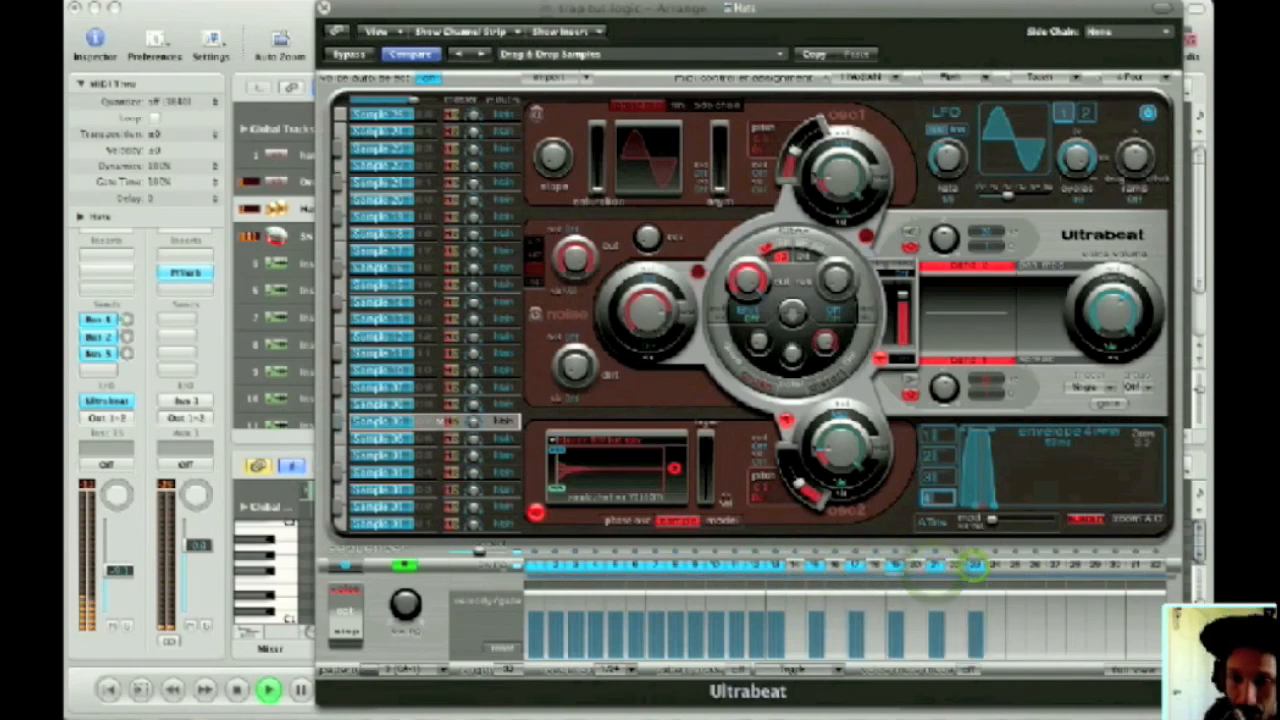
click(1016, 566)
click(1056, 566)
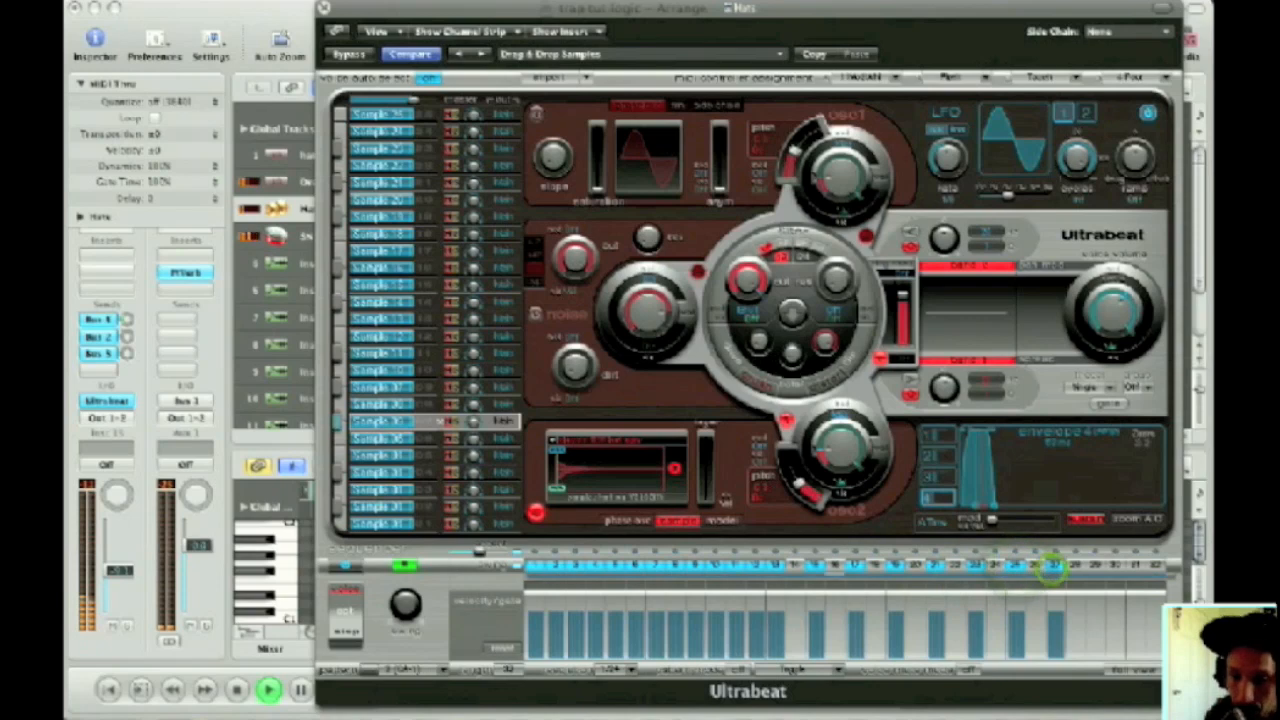
click(1116, 566)
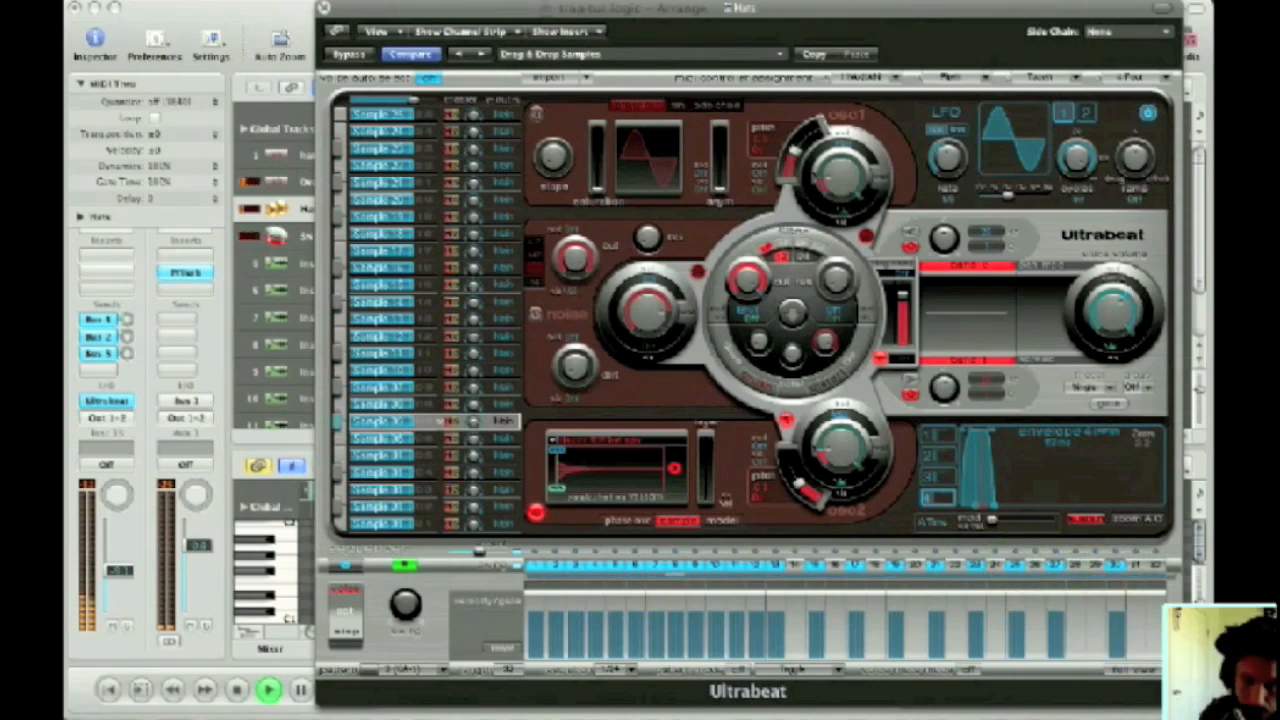
Place the Ultrabeat pattern as a region at bar 1 of the Hats track and close the Ultrabeat window.
drag(415, 10, 663, 22)
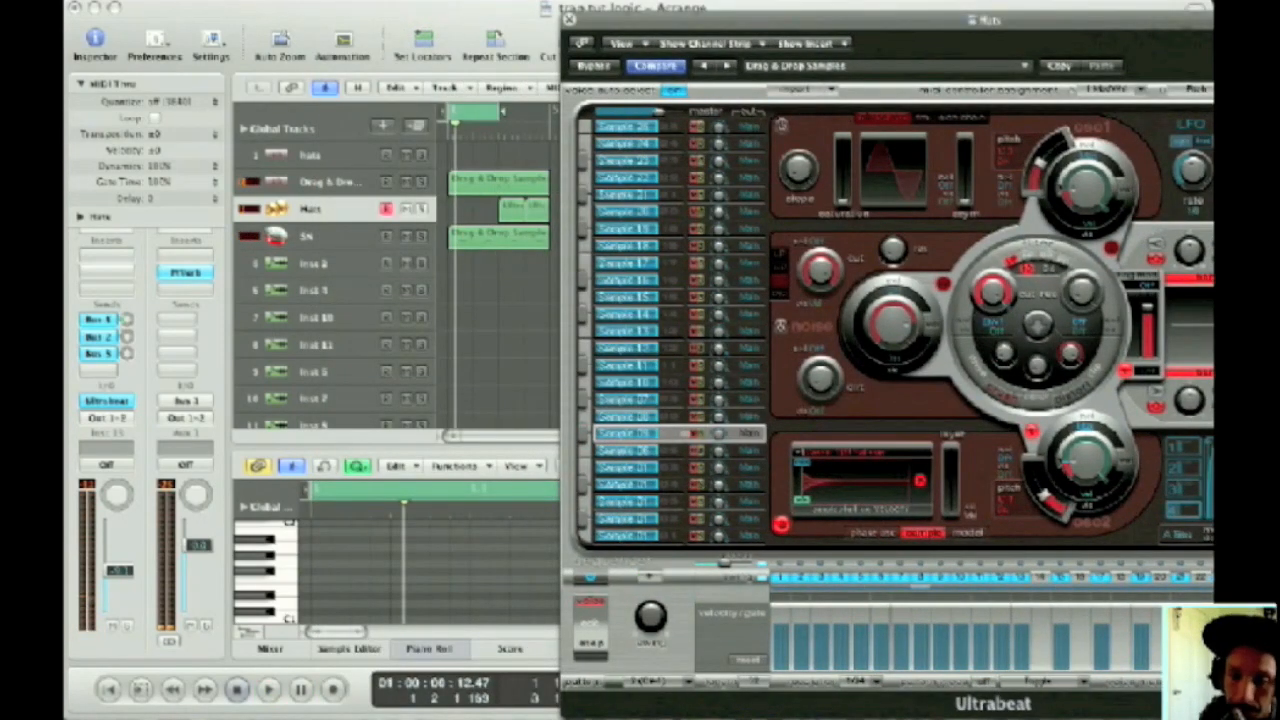
drag(598, 628, 470, 210)
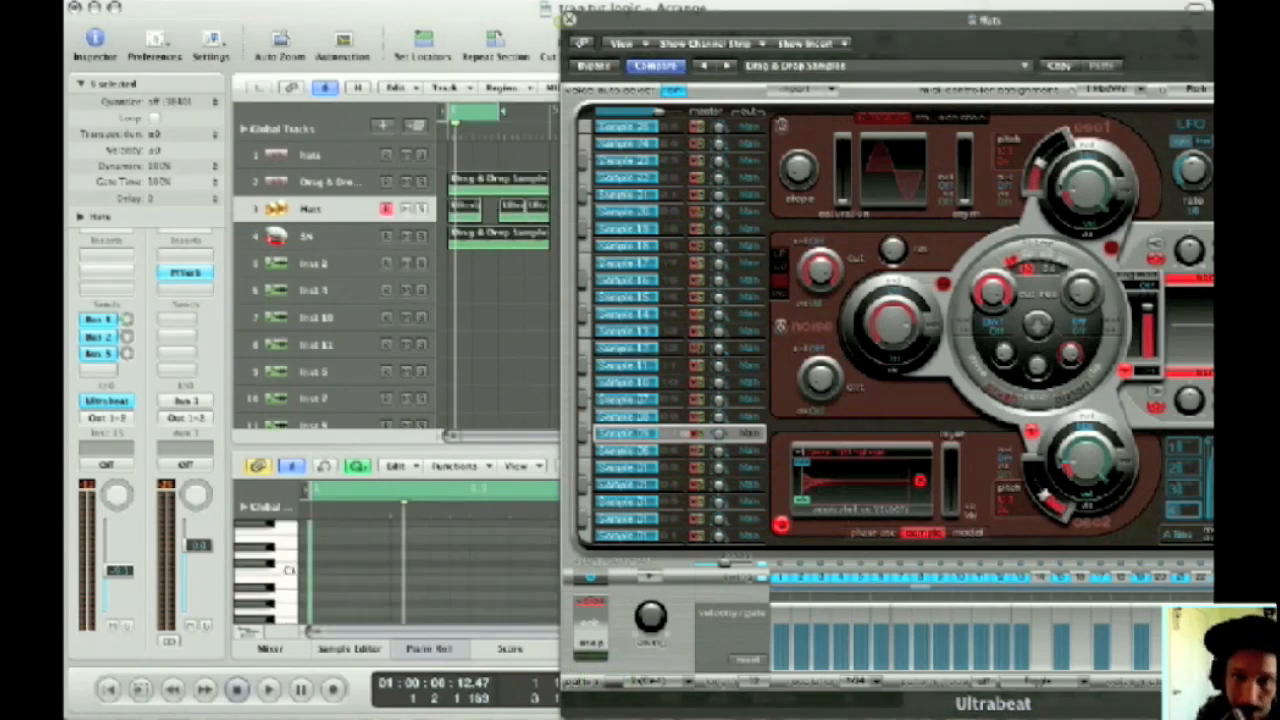
click(568, 18)
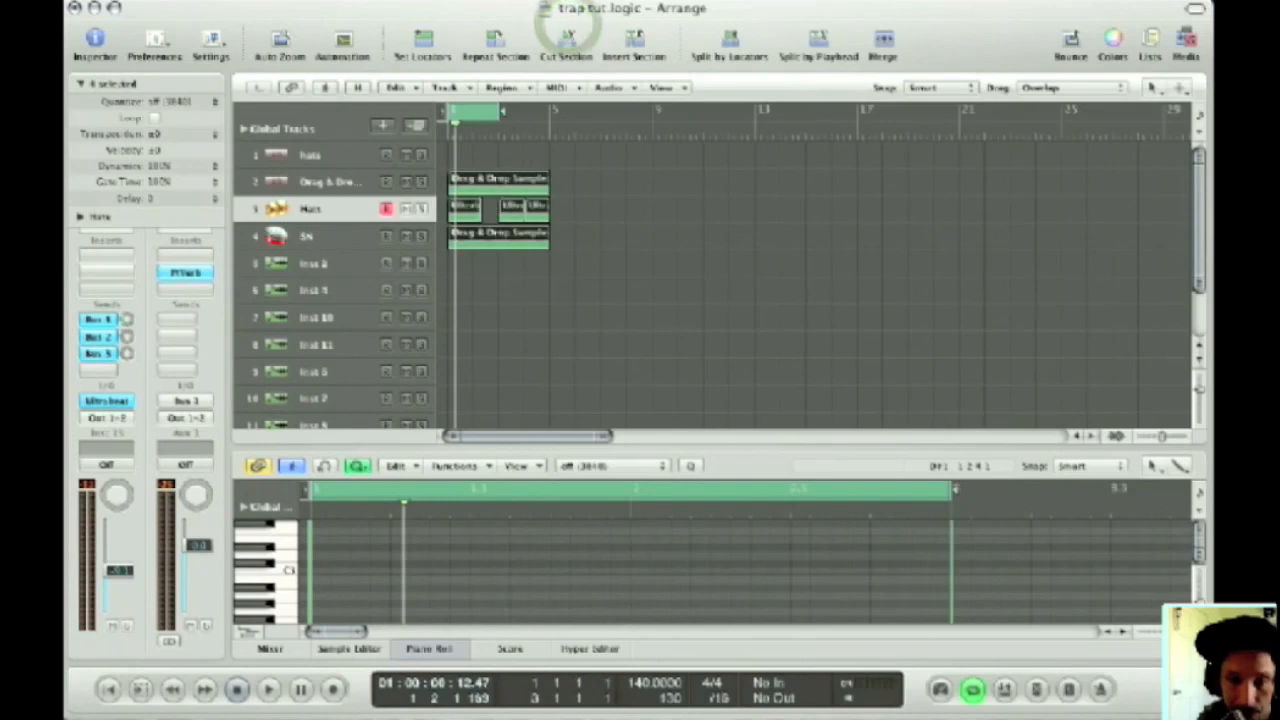
click(583, 198)
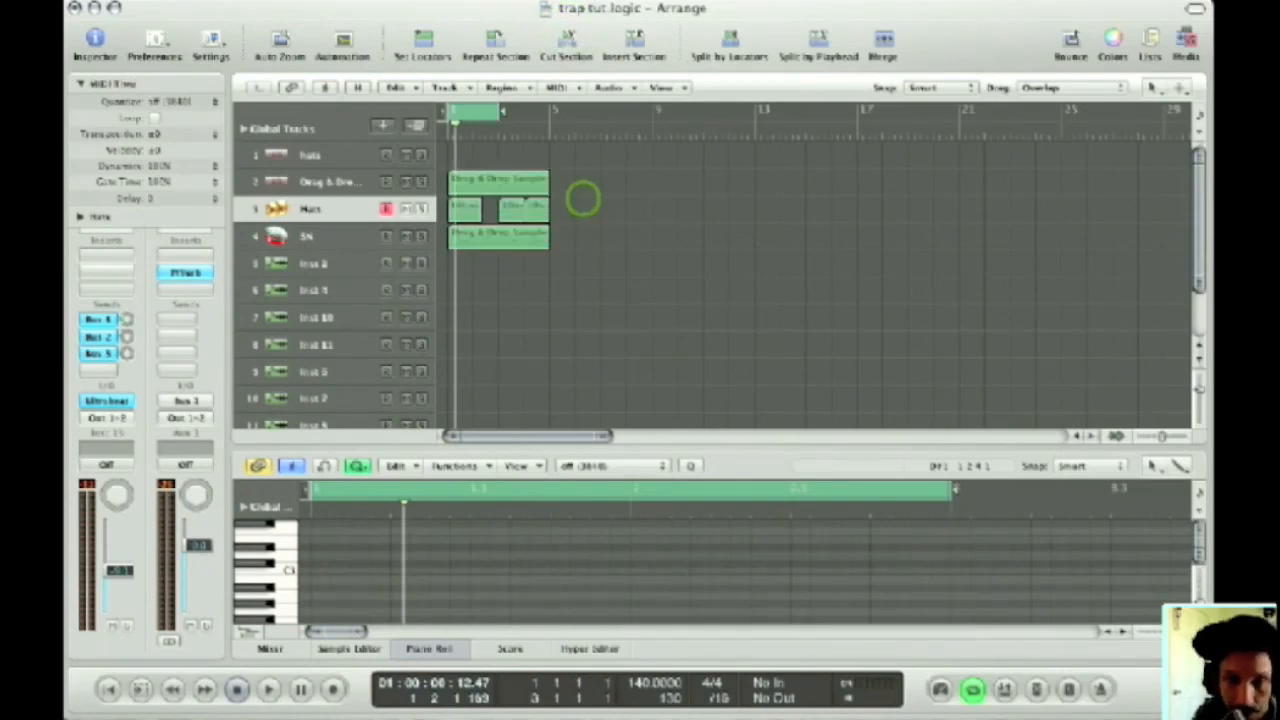
Color the new hi-hat region at bar 1 bright green.
click(466, 209)
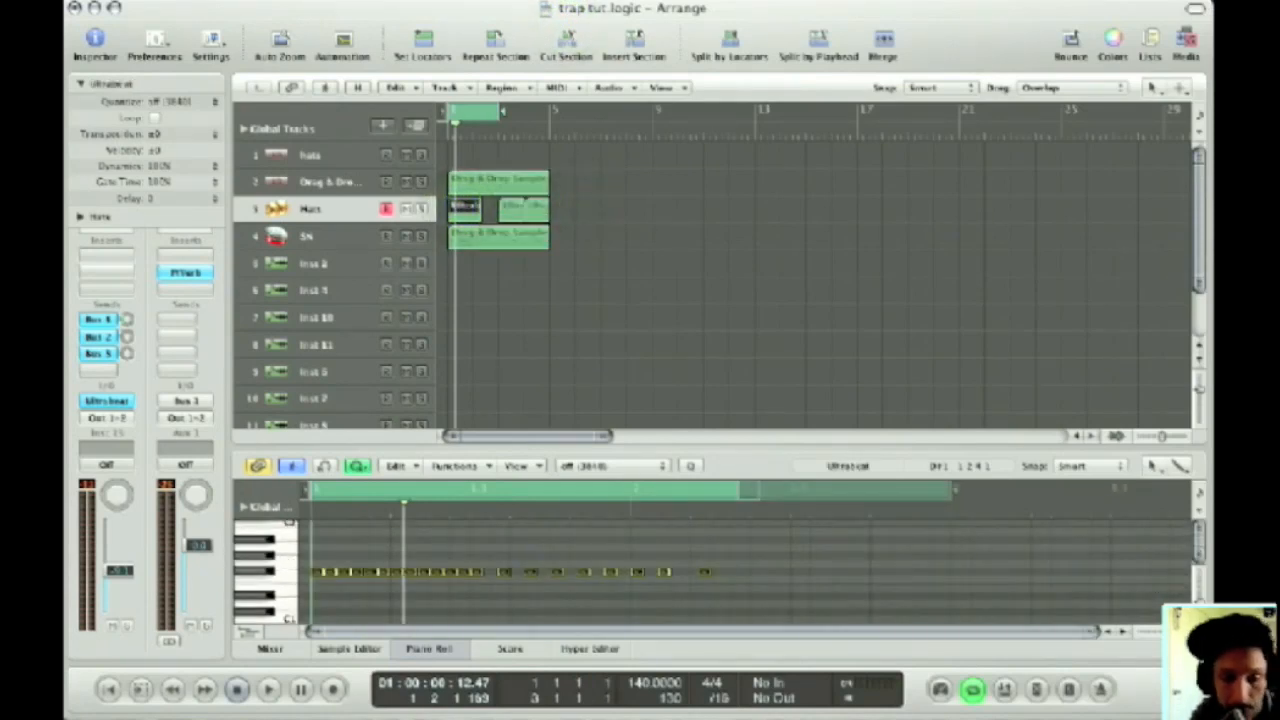
key(alt+c)
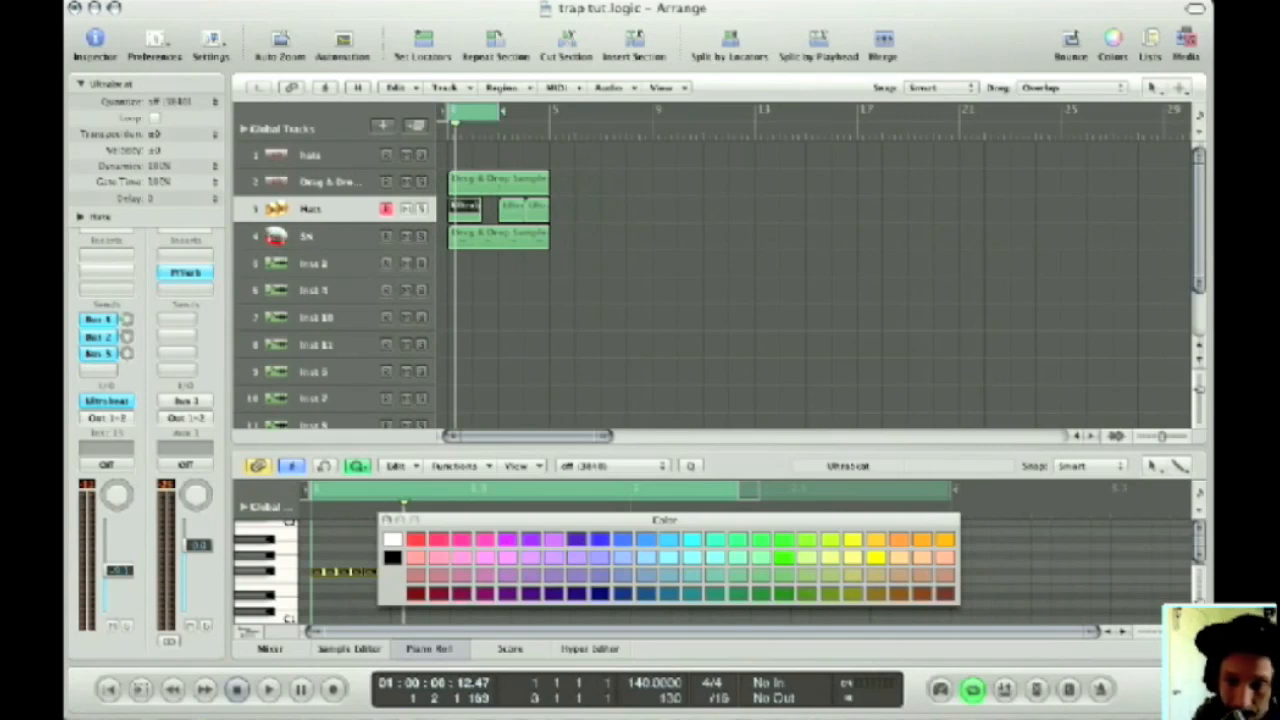
click(783, 557)
click(646, 298)
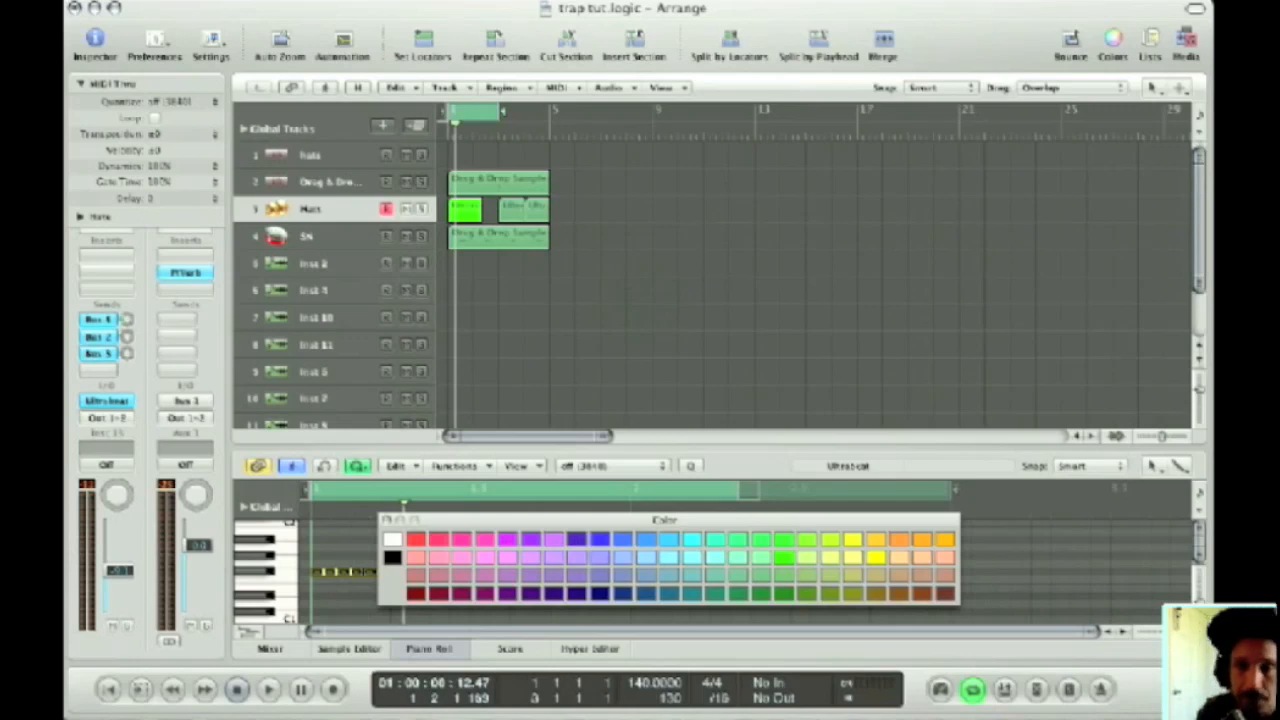
Extend the cycle to four bars, moving the two older Hats regions out to bar 5, and repeat the cycle section.
drag(496, 114, 547, 114)
mouse_move(568, 204)
mouse_down()
mouse_move(518, 213)
mouse_move(584, 214)
mouse_move(560, 214)
mouse_up()
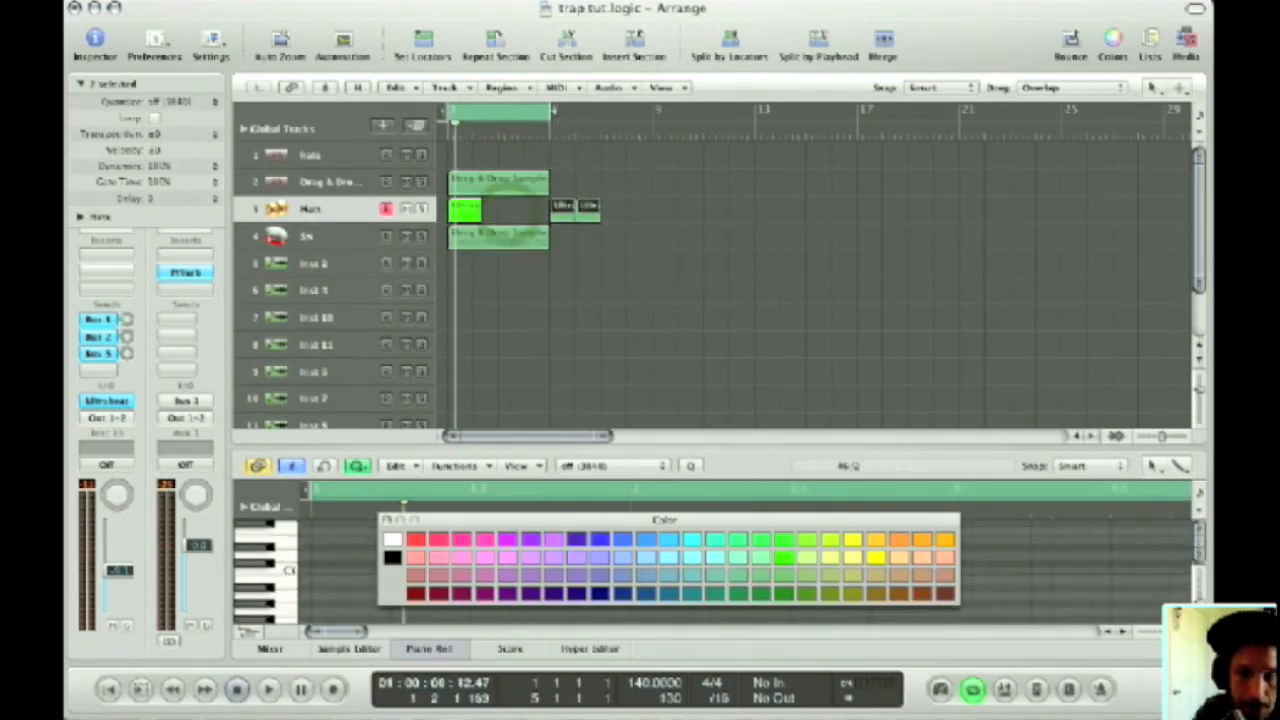
click(492, 40)
Loop the first green Hats region up to bar 5 and convert the loops to real region copies.
click(465, 211)
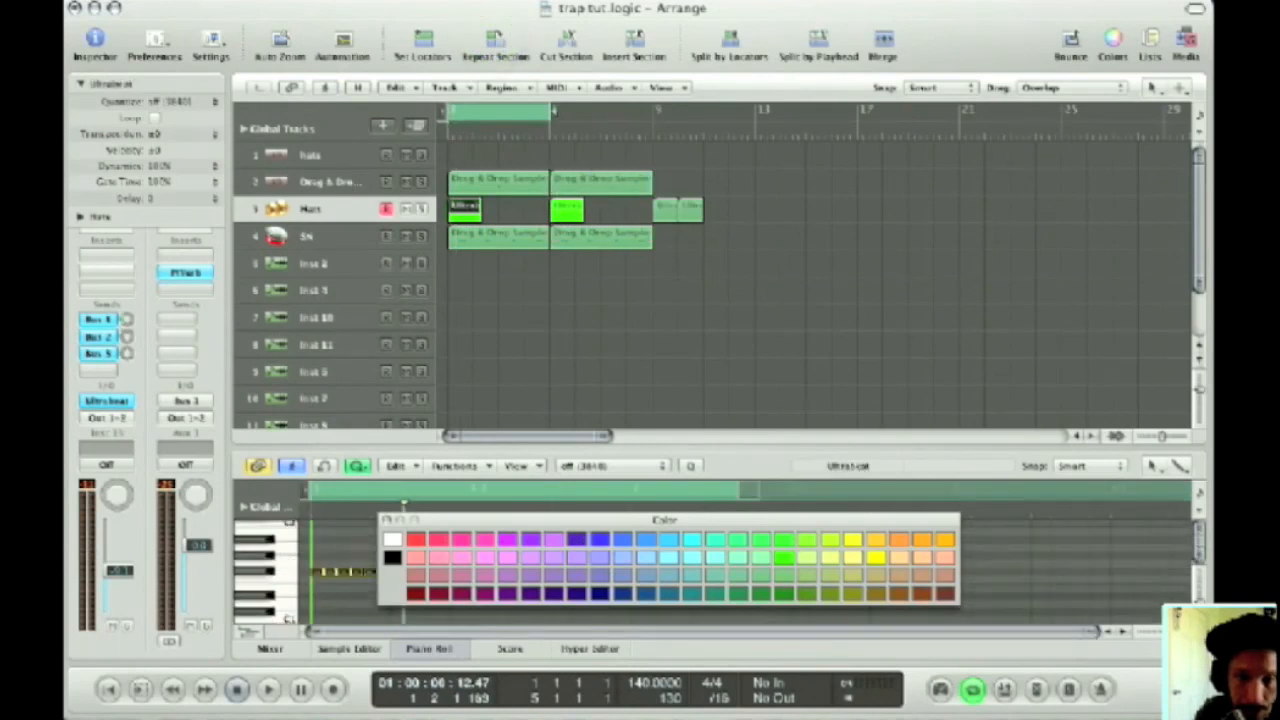
key(l)
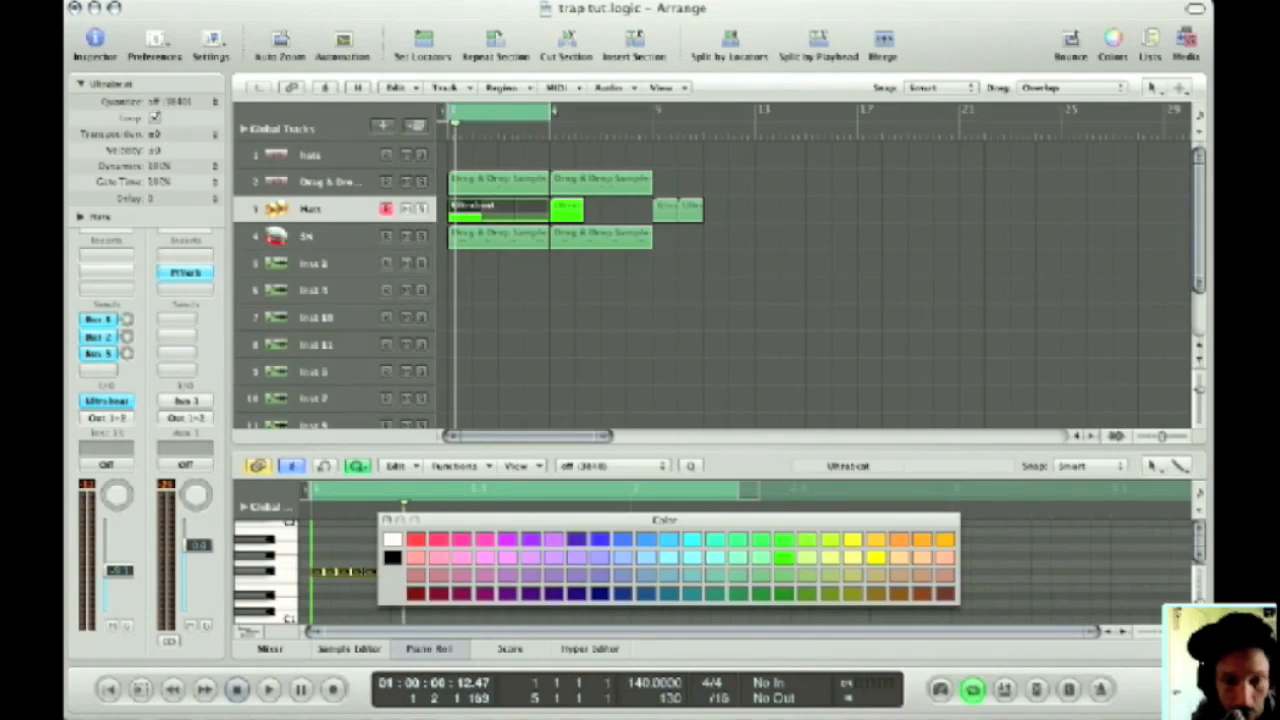
key(ctrl+l)
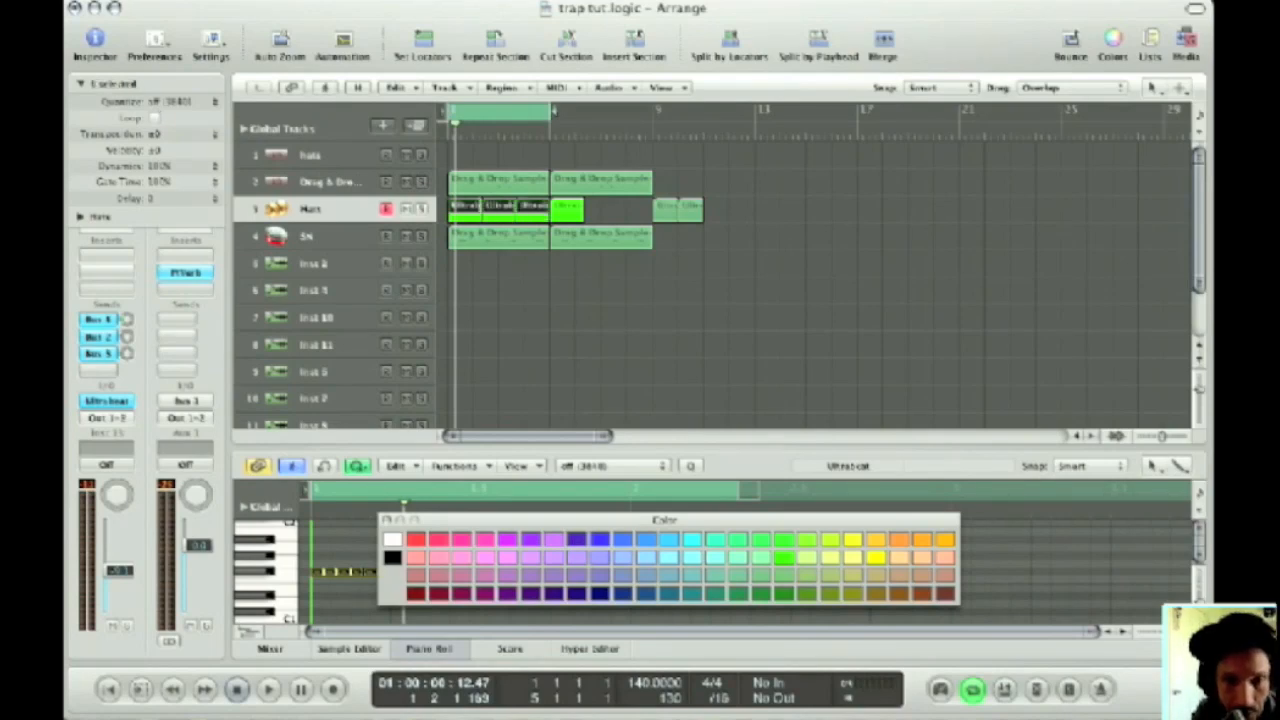
Play back the cycle while lowering the Hats channel's volume, and add a Channel EQ to the Hats channel.
key(space)
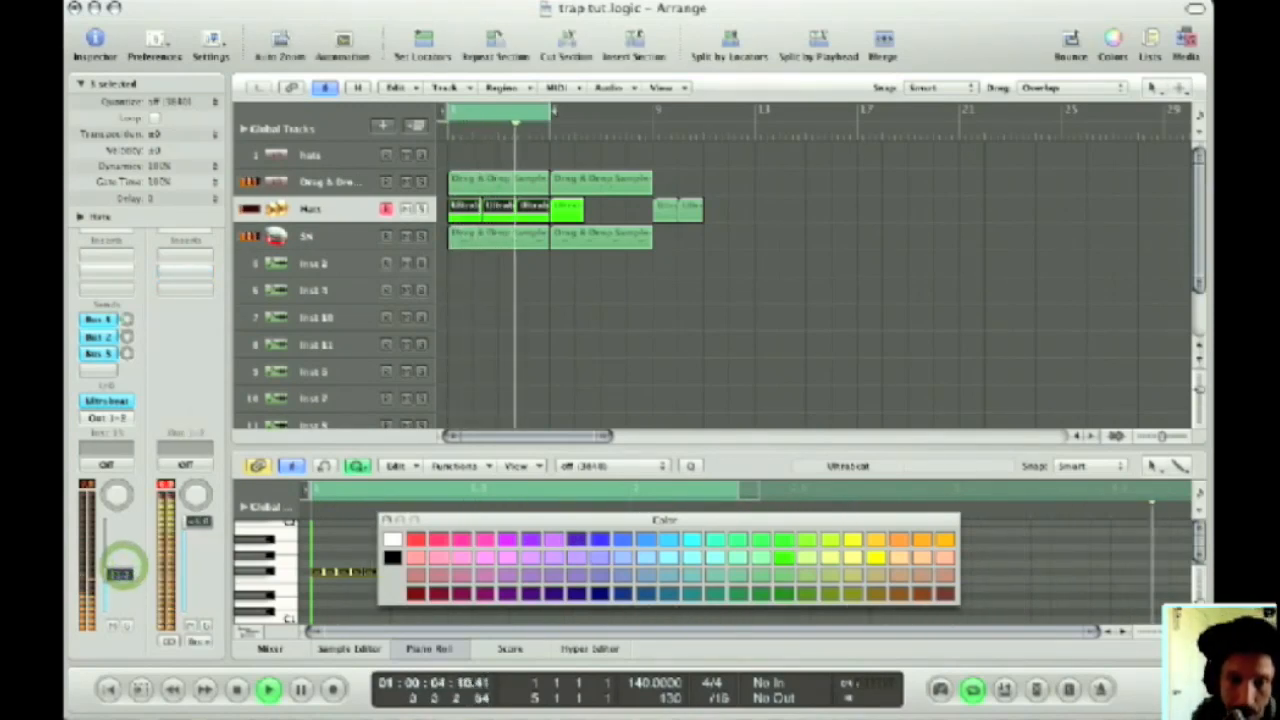
key(space)
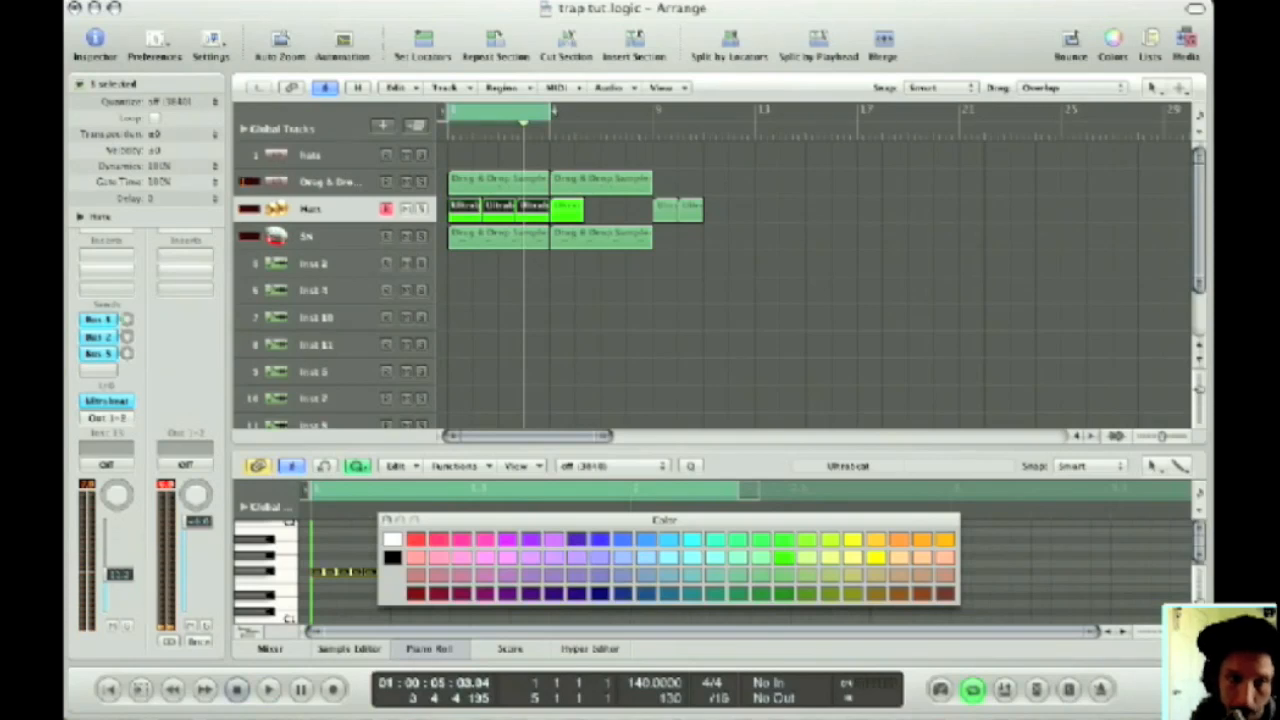
click(79, 84)
double_click(107, 222)
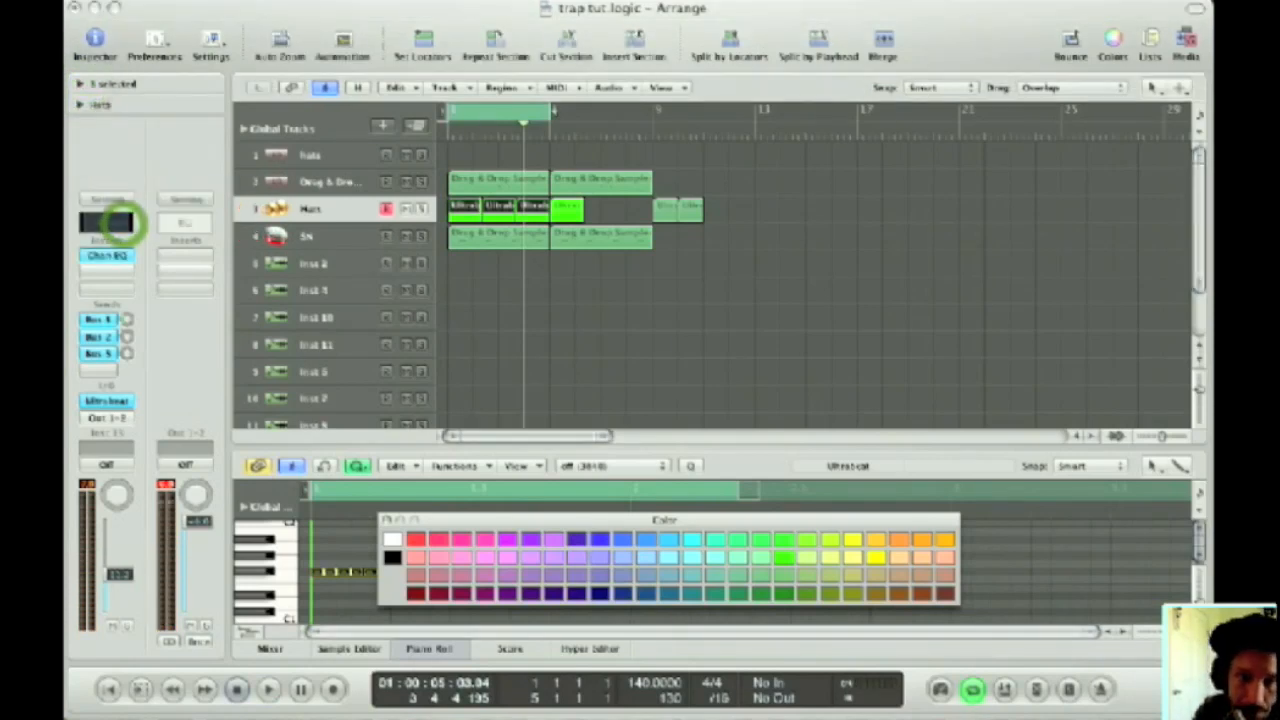
Pan the Hats track to -20 and lower the output channel's fader while the cycle plays.
key(space)
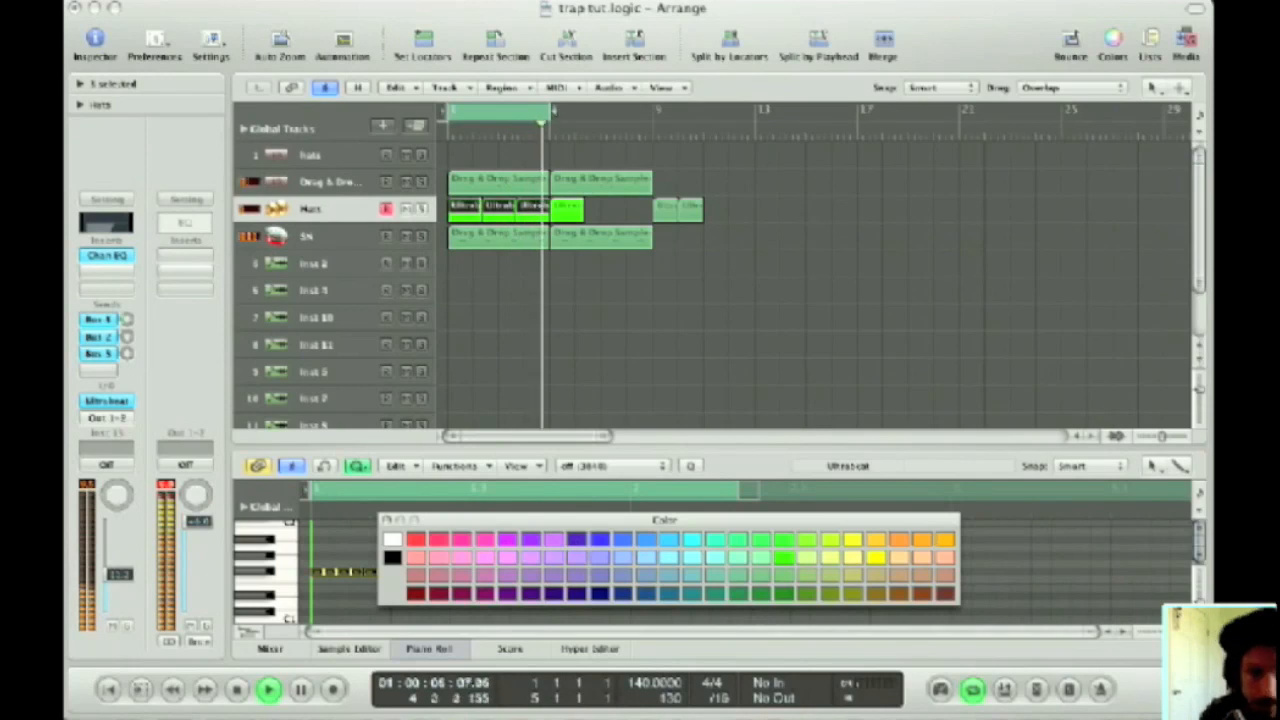
click(131, 322)
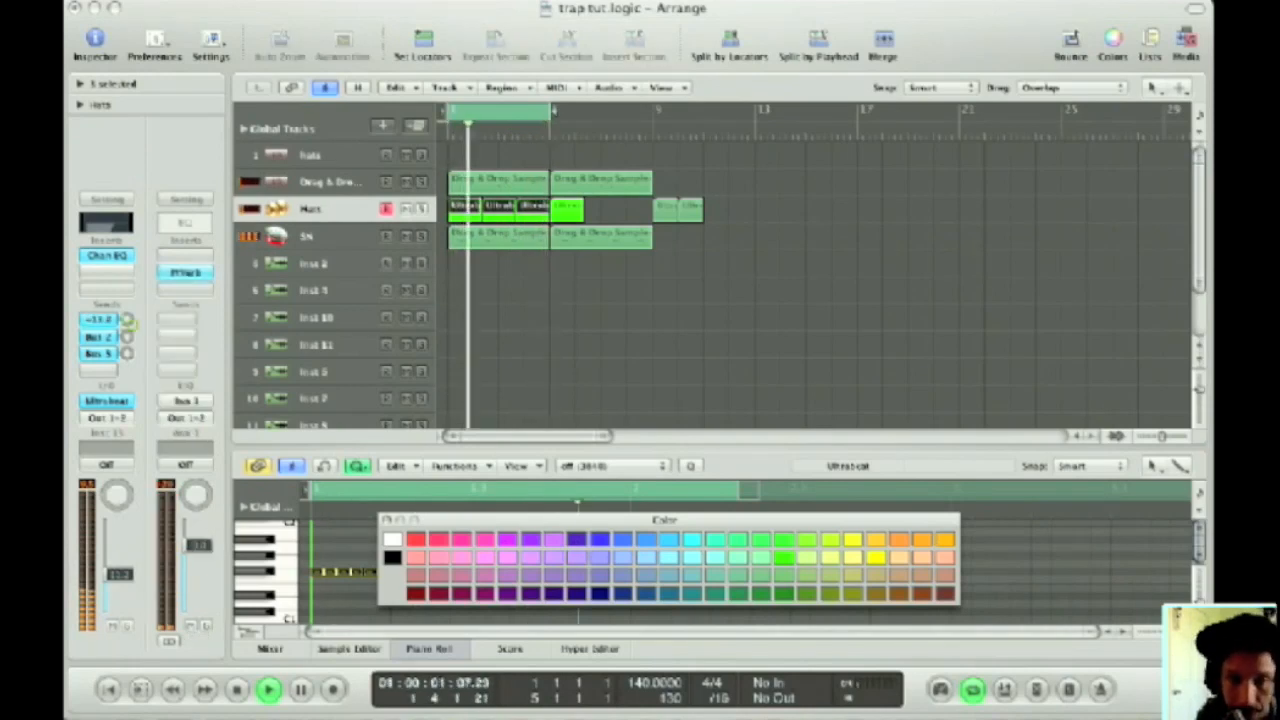
drag(117, 500, 117, 517)
drag(197, 521, 197, 533)
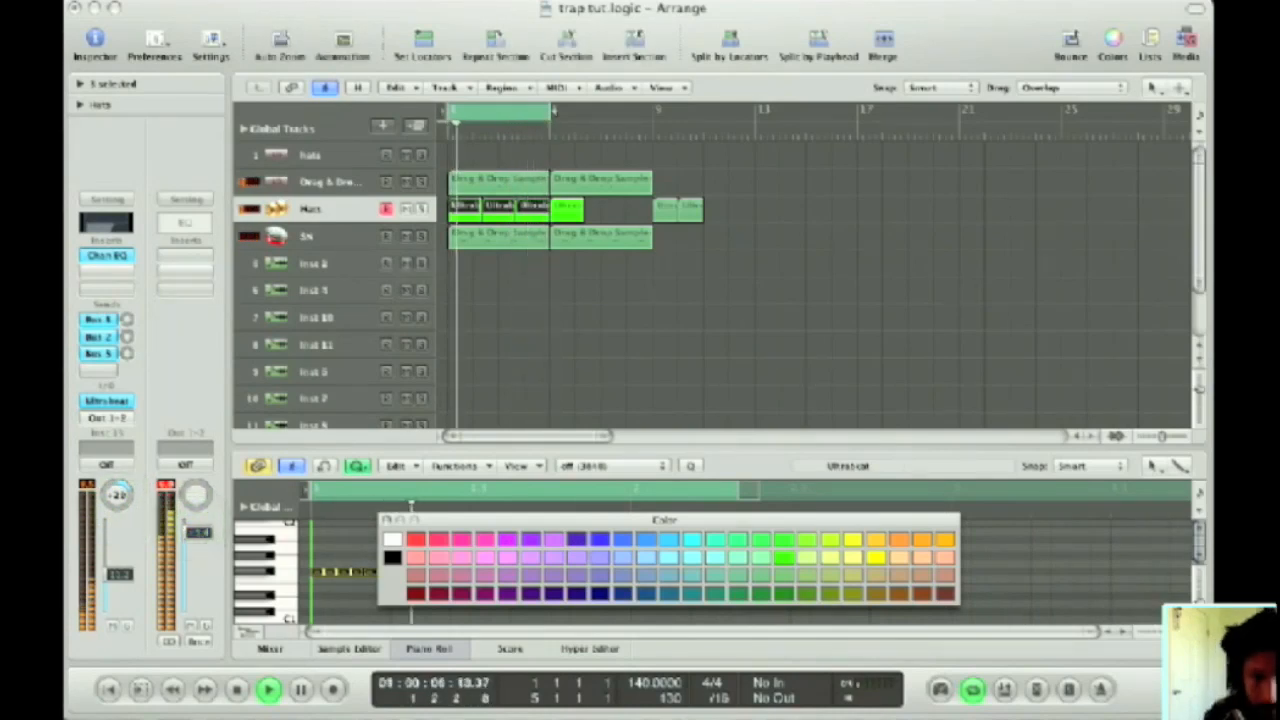
Shorten the third green Hats region to end at bar 4, copy the older Hats region from bar 9 to bar 4, and audition it.
click(488, 353)
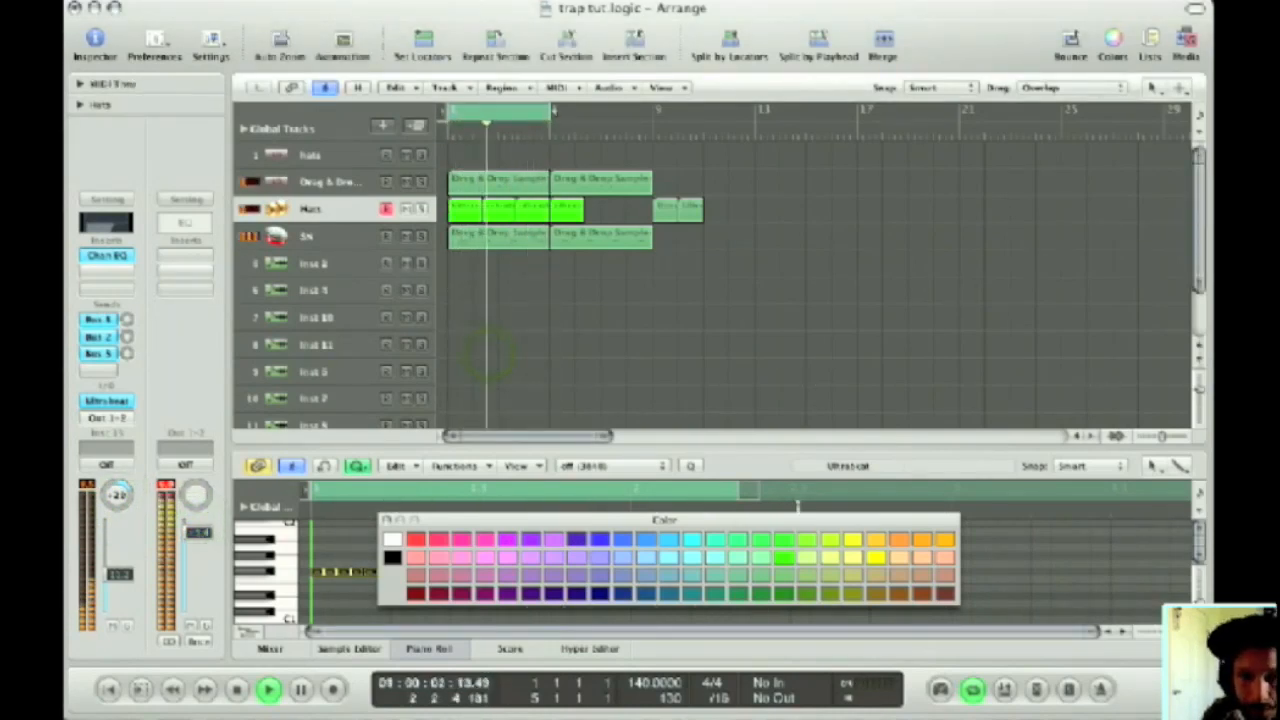
click(535, 207)
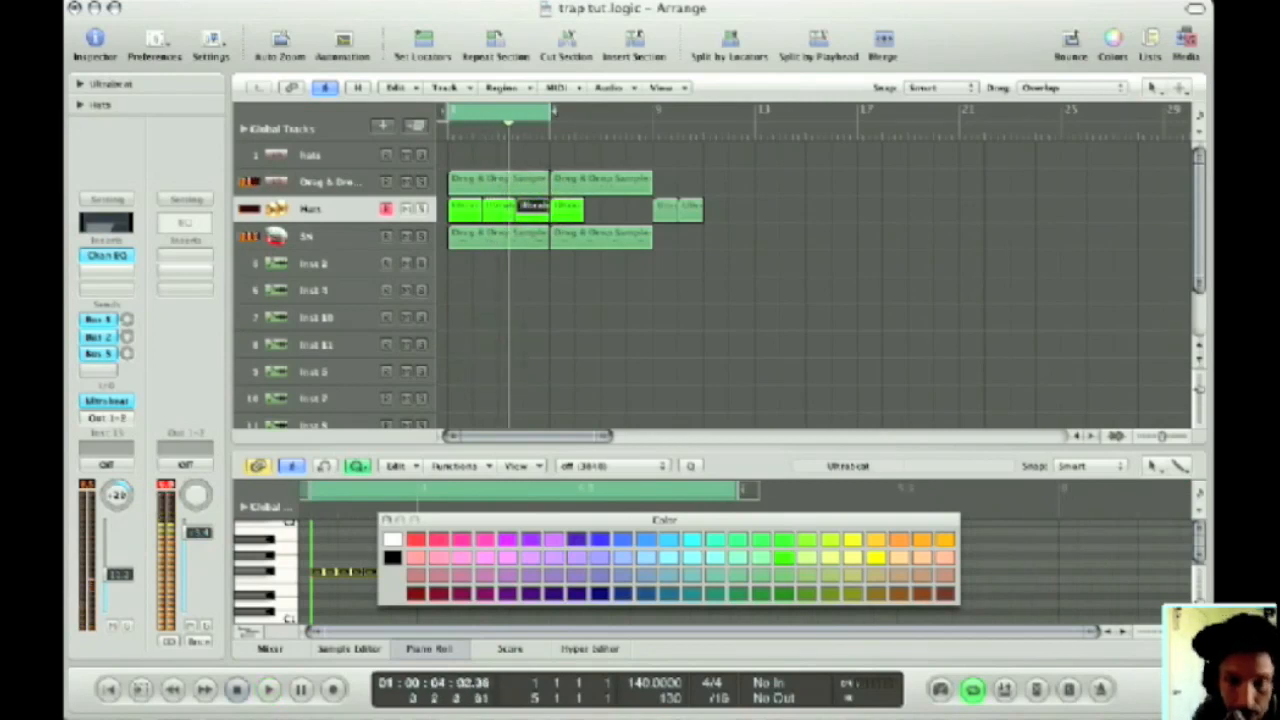
click(535, 207)
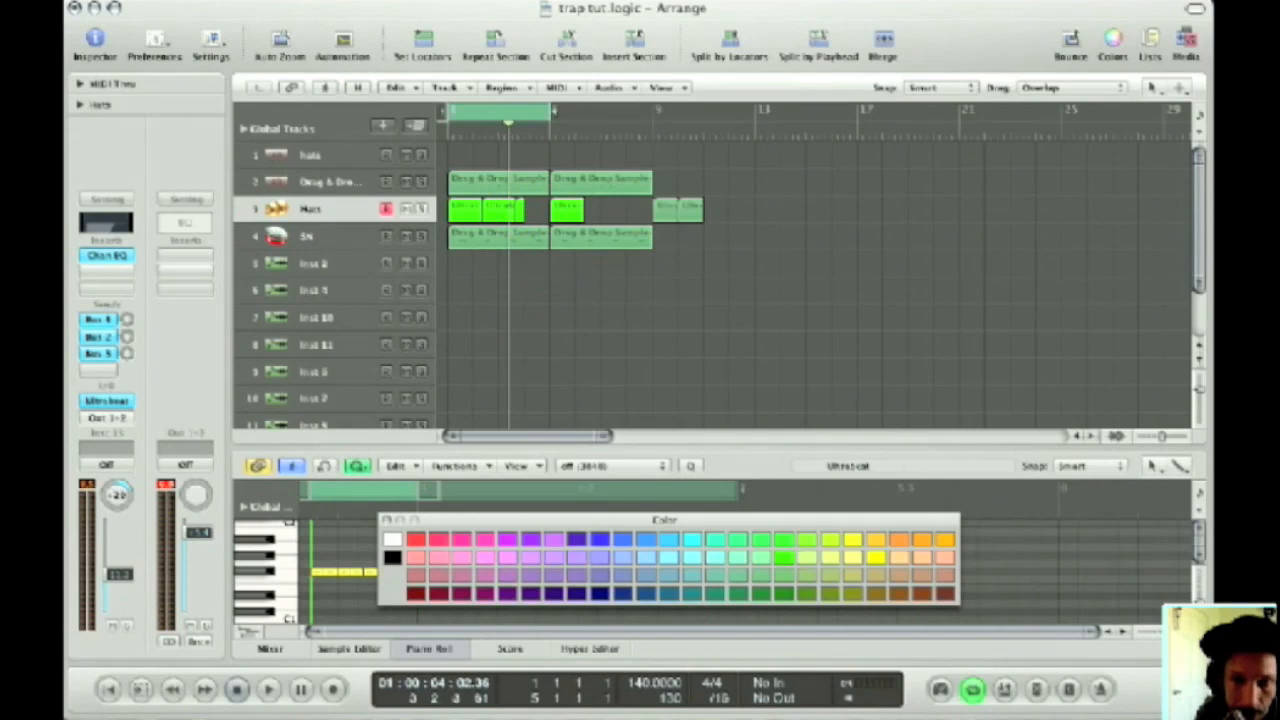
click(665, 207)
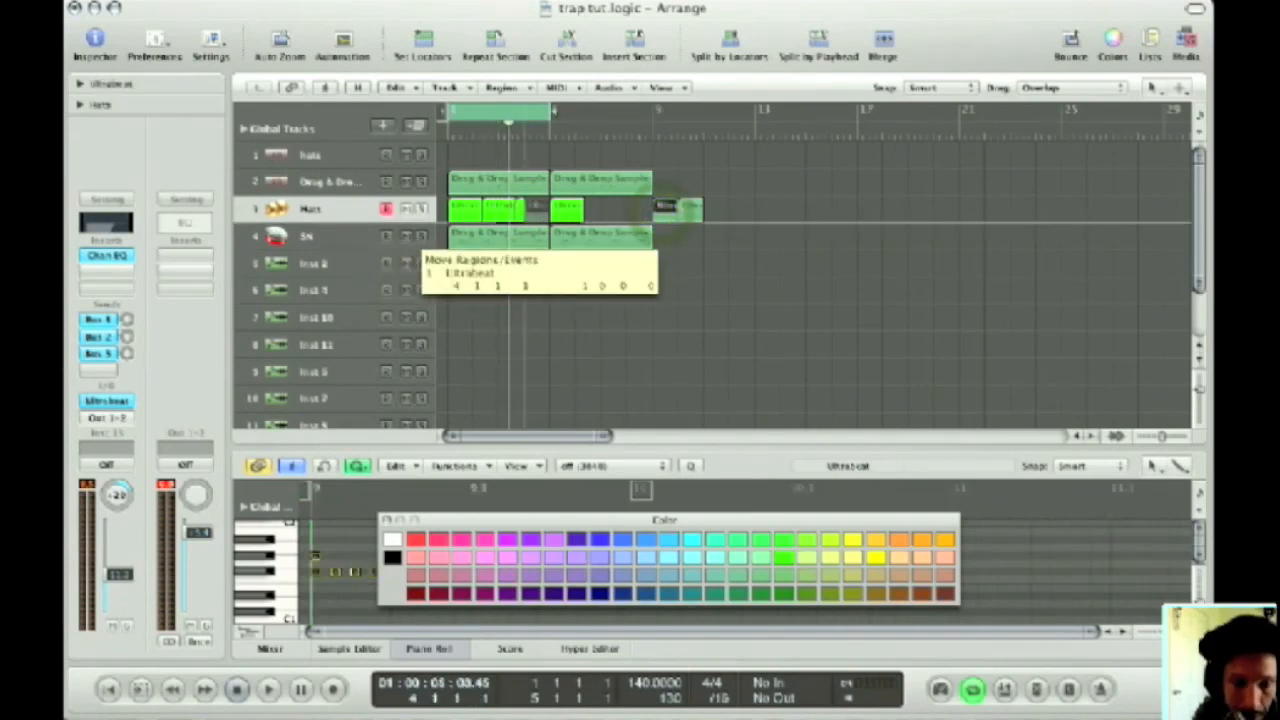
click(537, 207)
key(space)
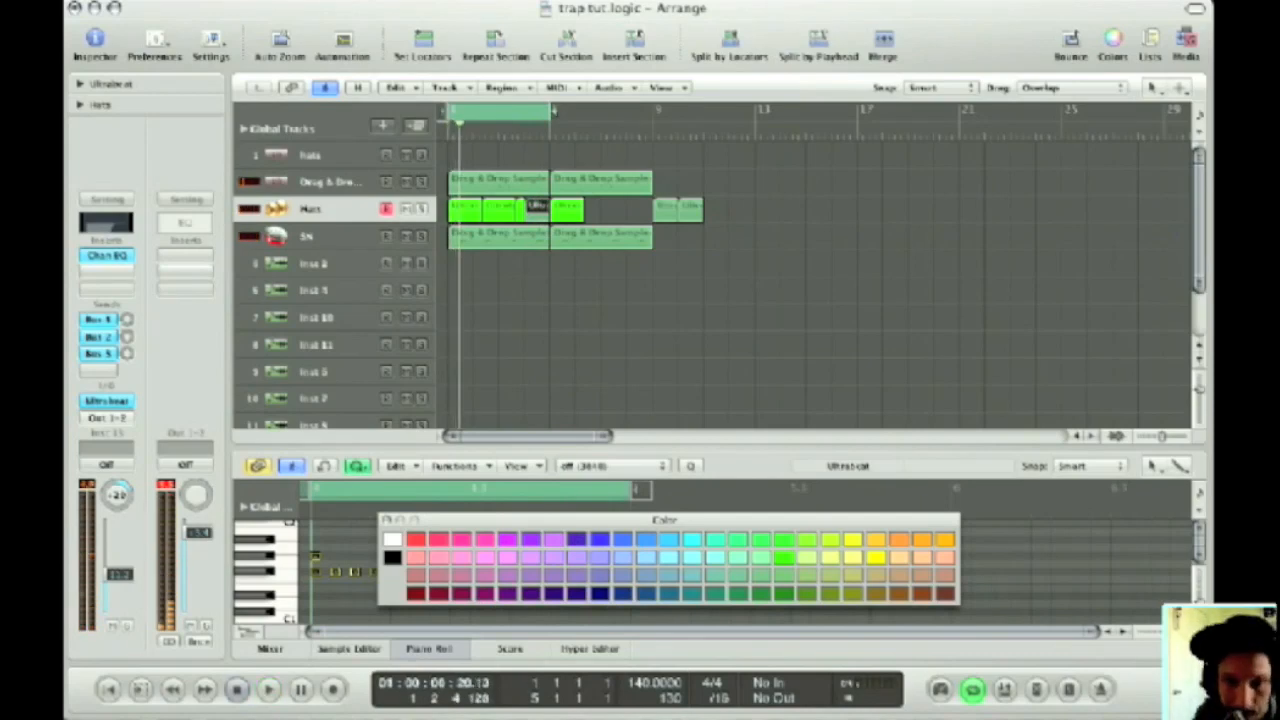
Check the Hats pattern in Ultrabeat during playback and close the instrument window.
click(107, 400)
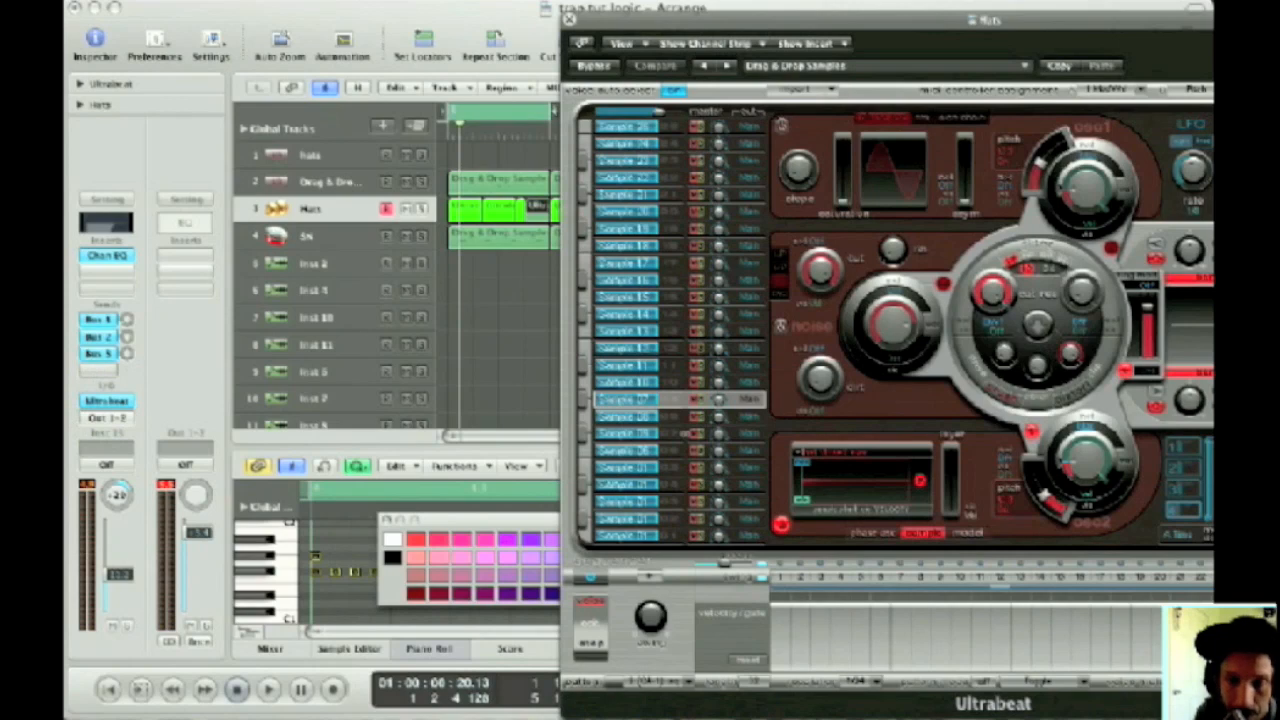
key(space)
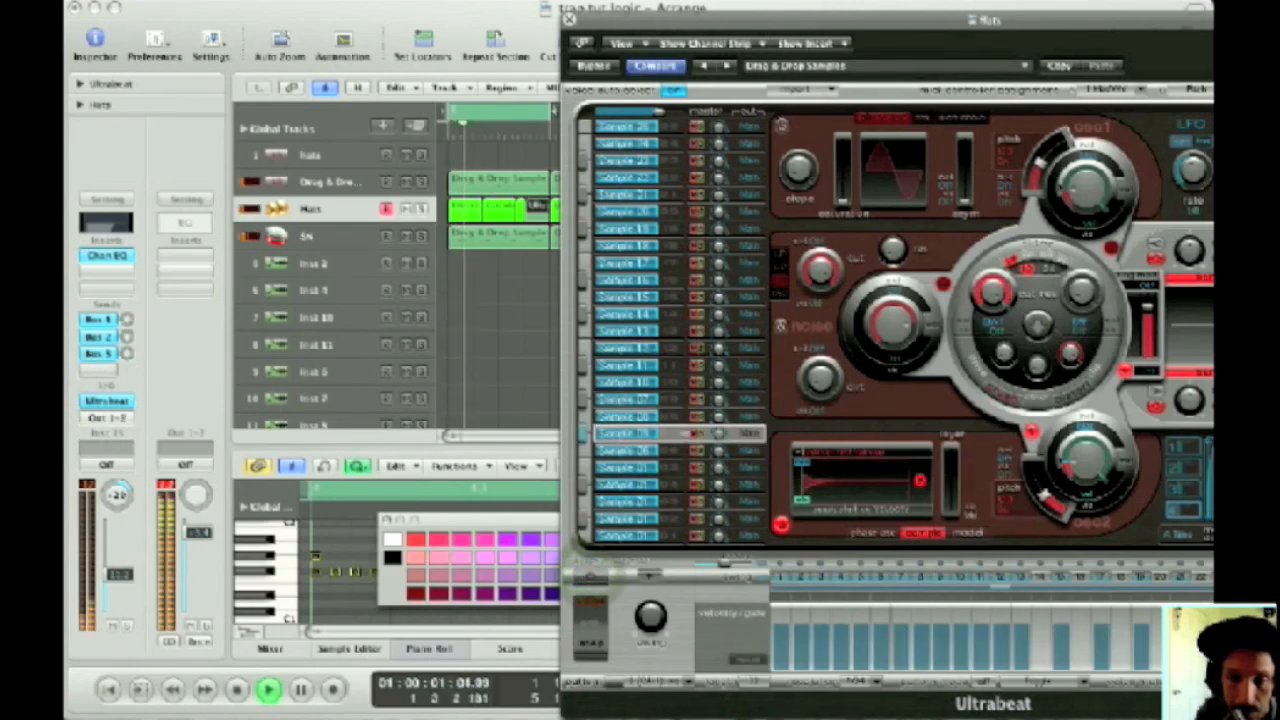
click(568, 18)
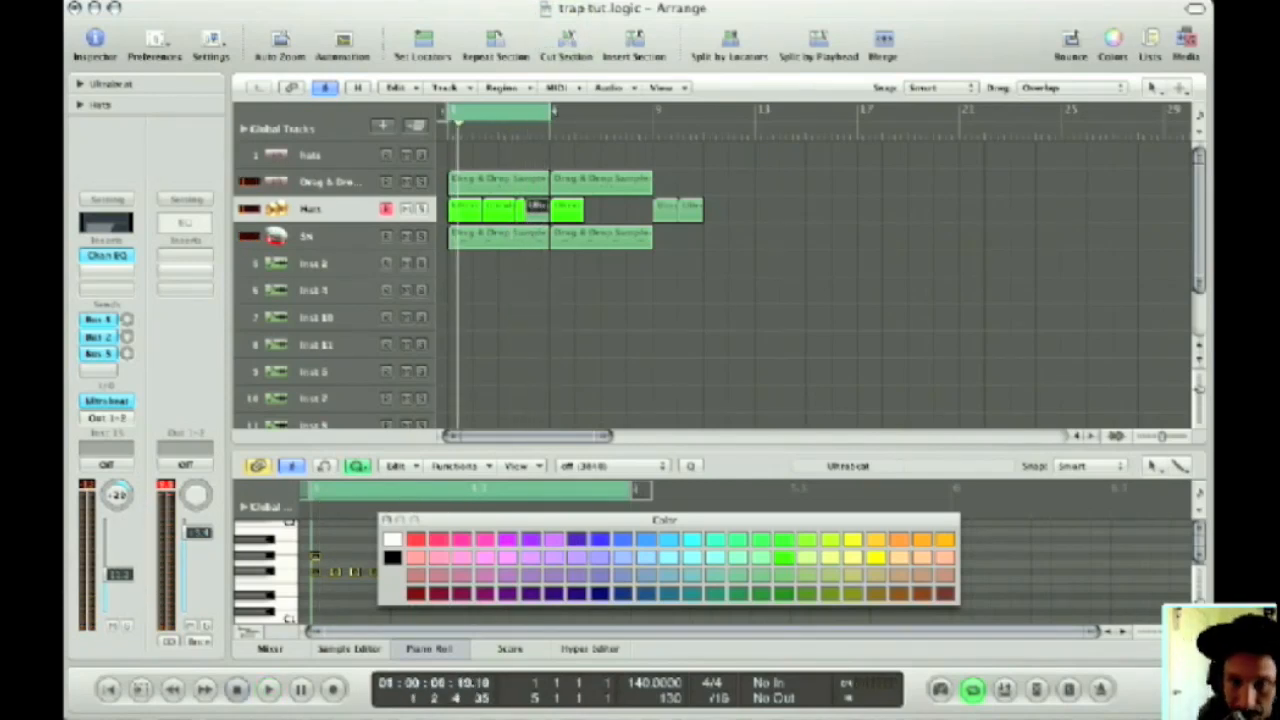
Clear the Hats track from bar 3, moving the bar 4 region to bar 7, and copy the bar 10 region to bar 3.
drag(535, 207, 614, 207)
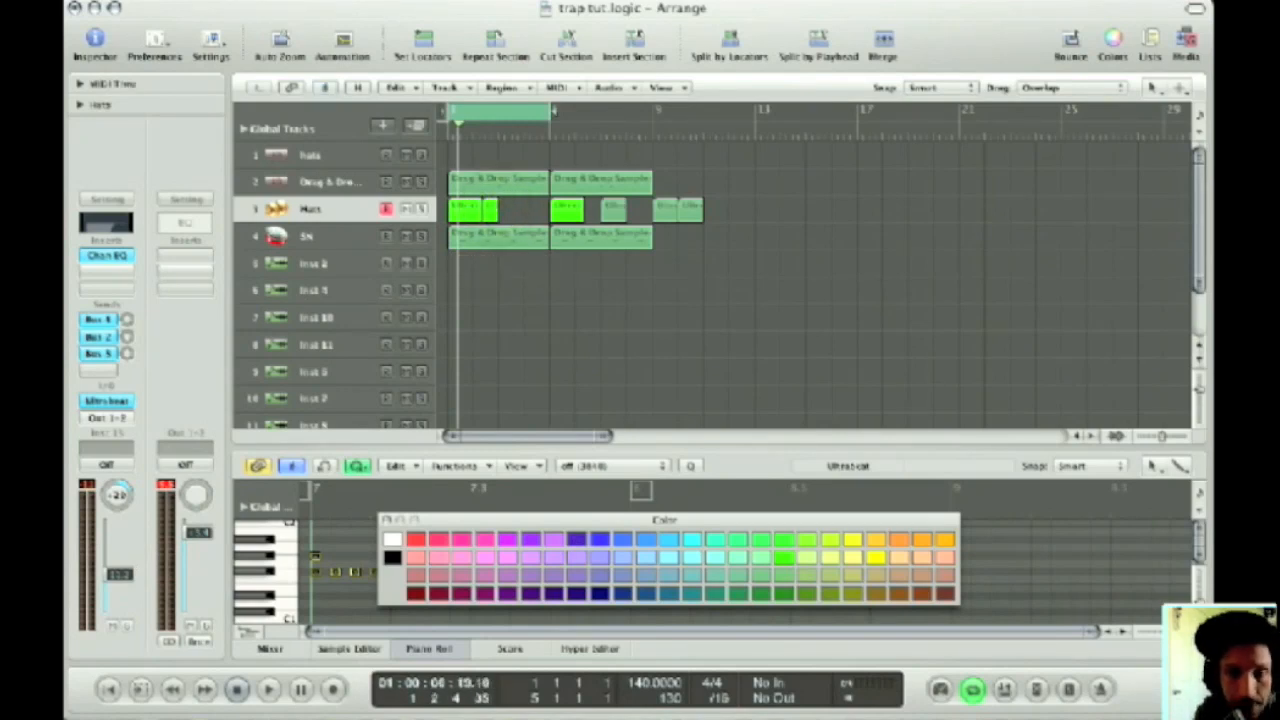
drag(694, 208, 514, 208)
key(space)
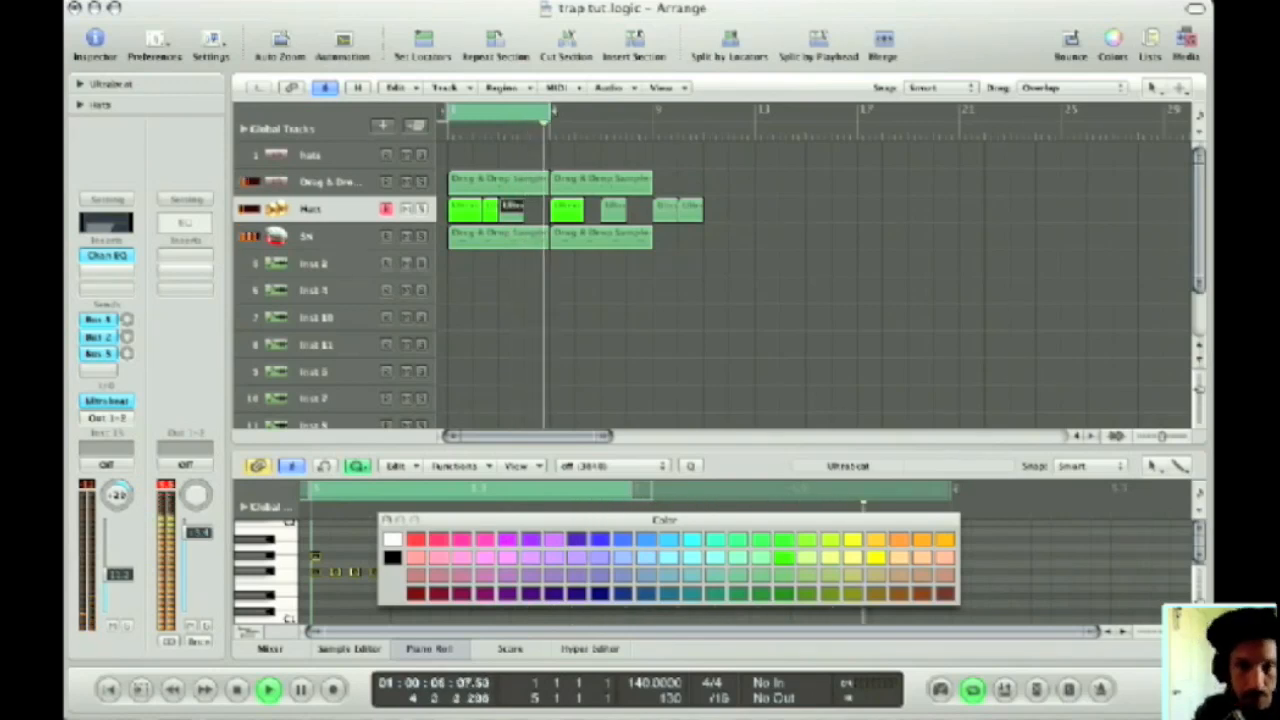
Move the green Hats region from bar 5 to bar 4 and trim its end to the cycle end at bar 5.
drag(563, 211, 538, 211)
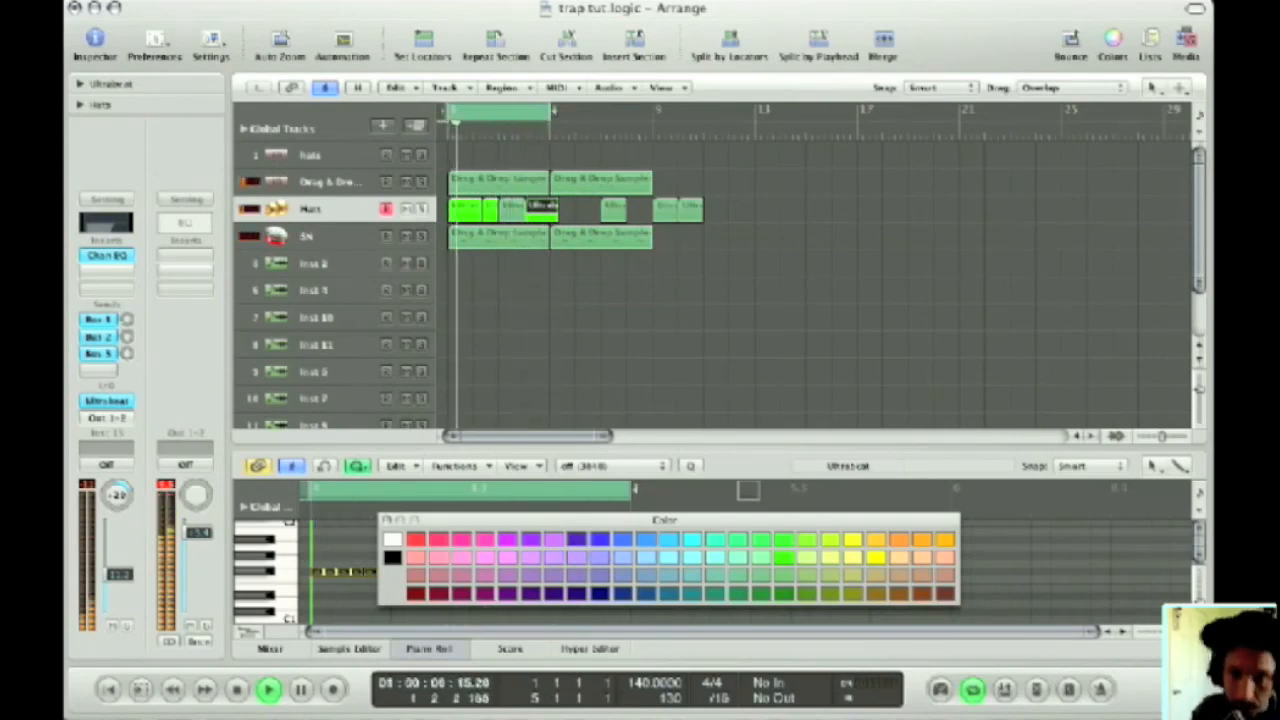
key(space)
drag(577, 209, 550, 209)
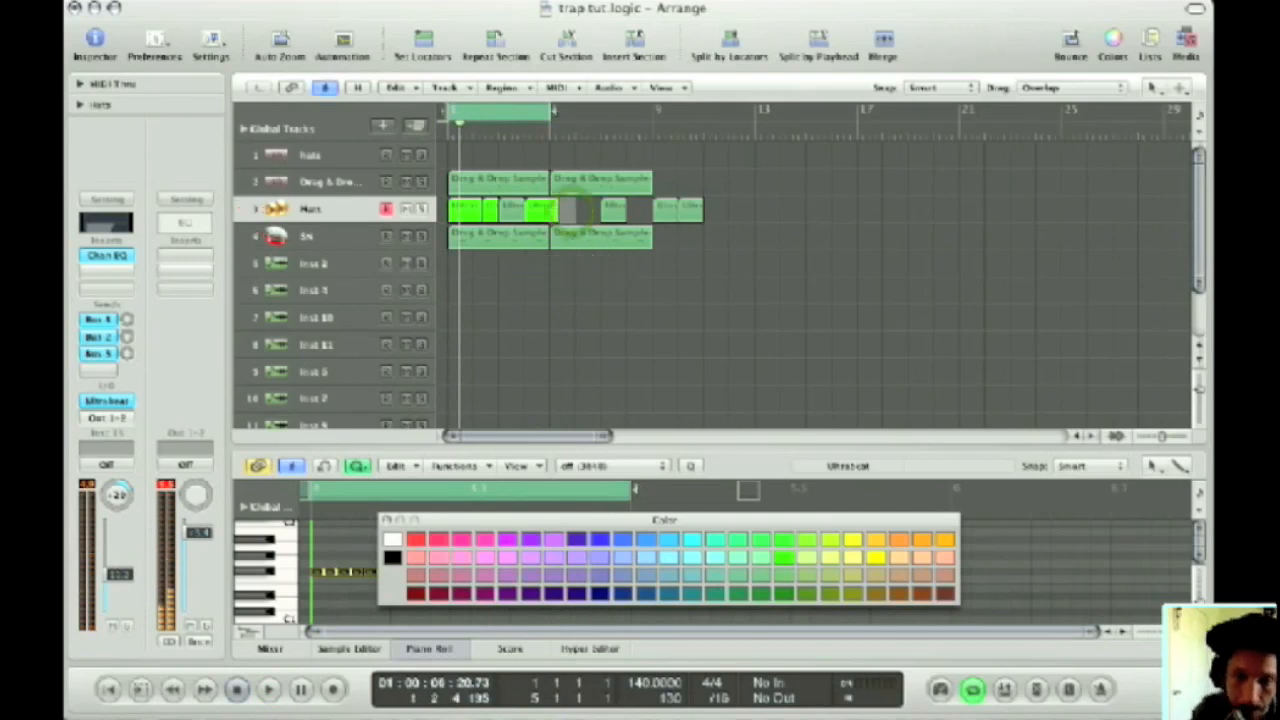
key(Delete)
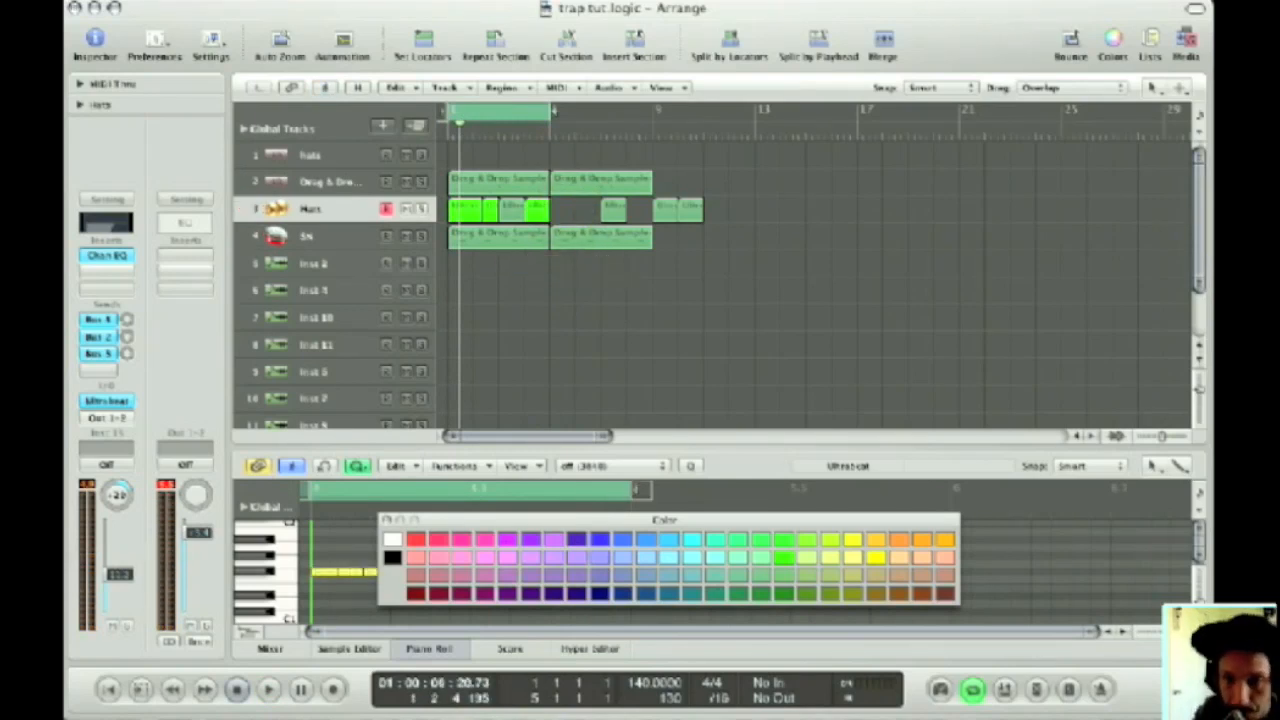
Open the Ultrabeat instrument of the Drag & Drop Samples track above Hats.
click(326, 181)
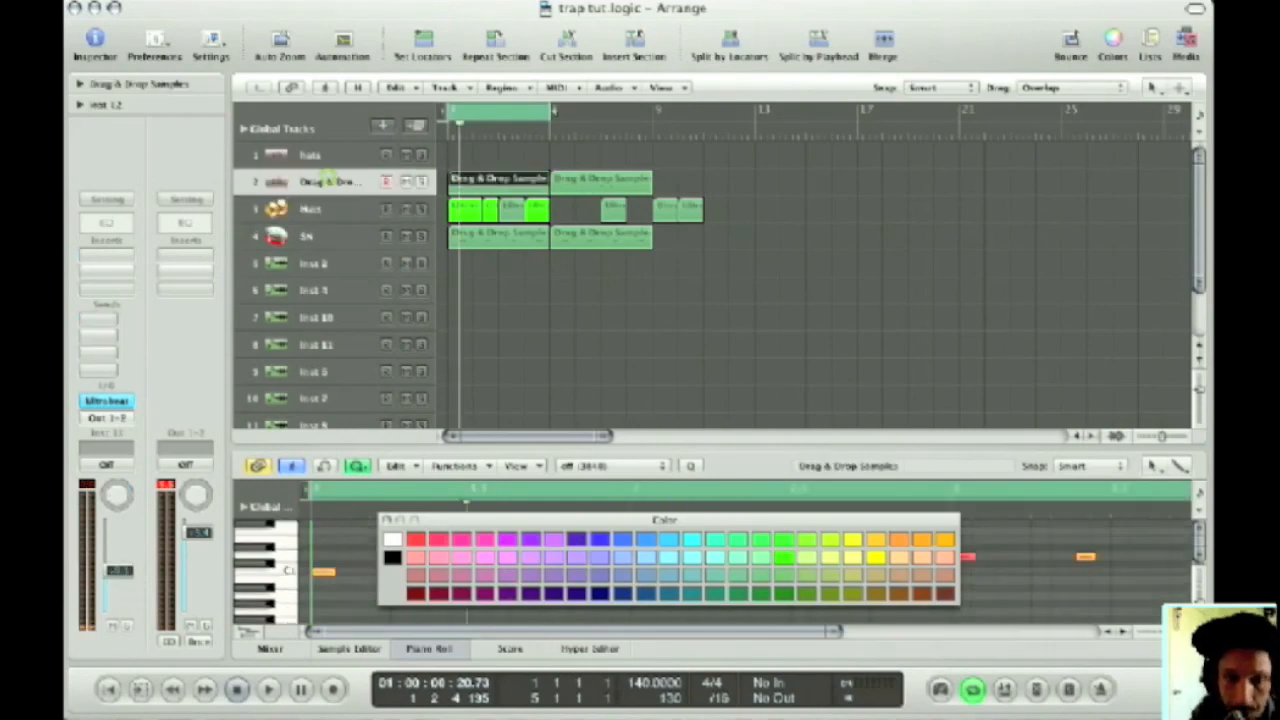
click(106, 400)
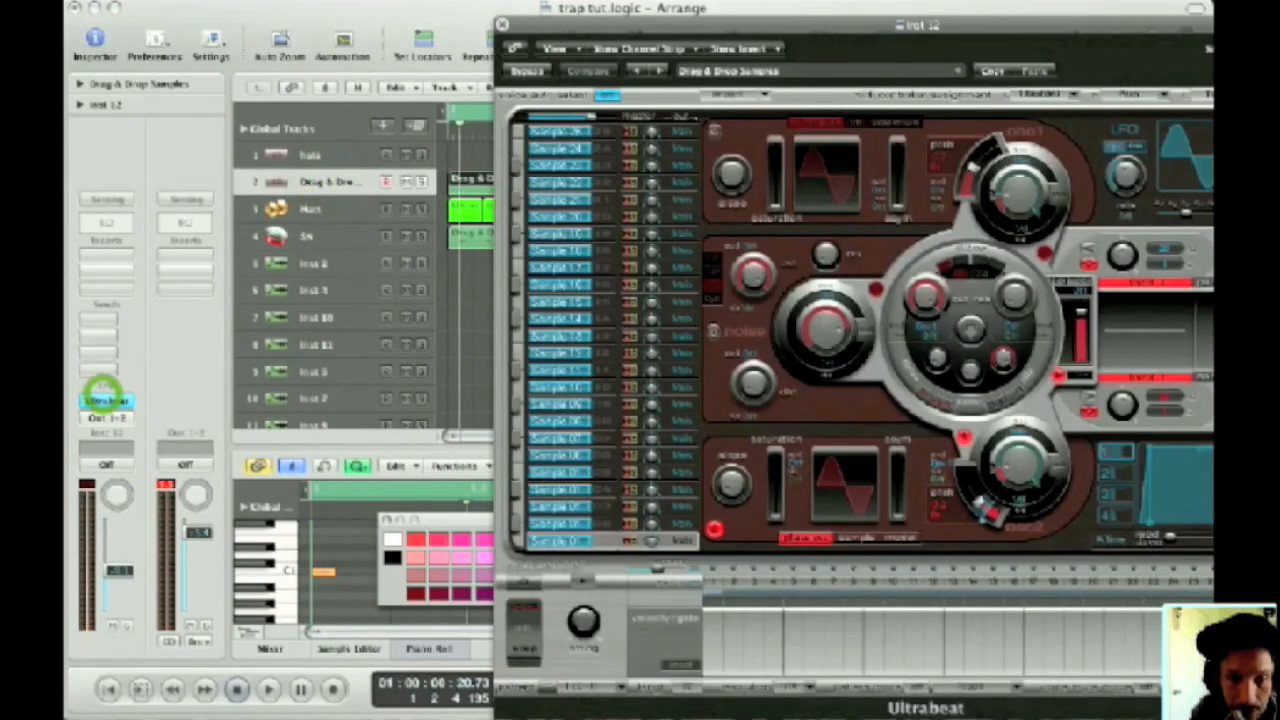